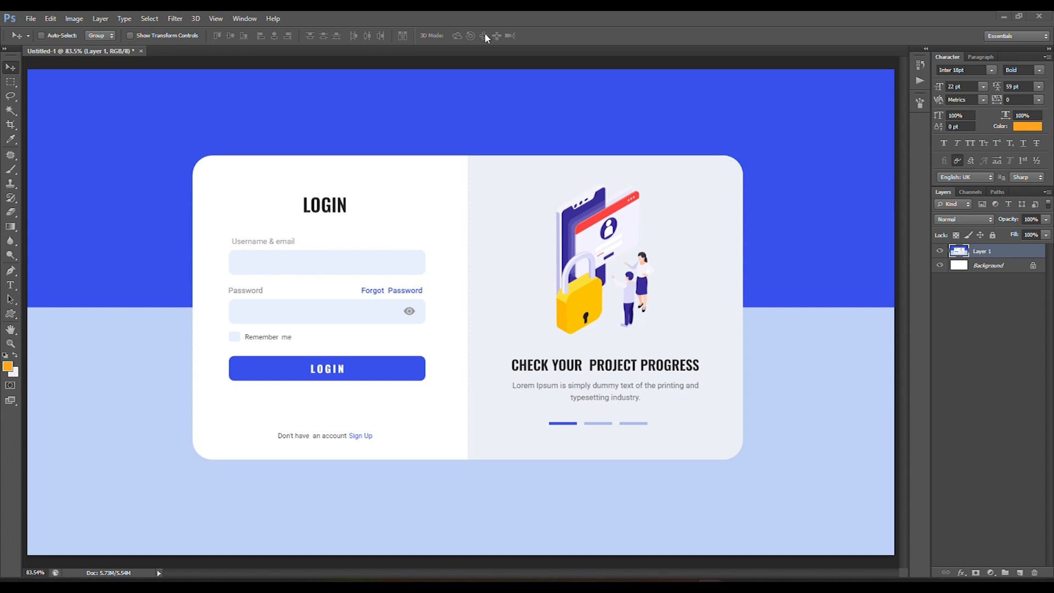
- Launch Adobe XD, maximize its window and create a new document from the Web 1920 preset
key("super")
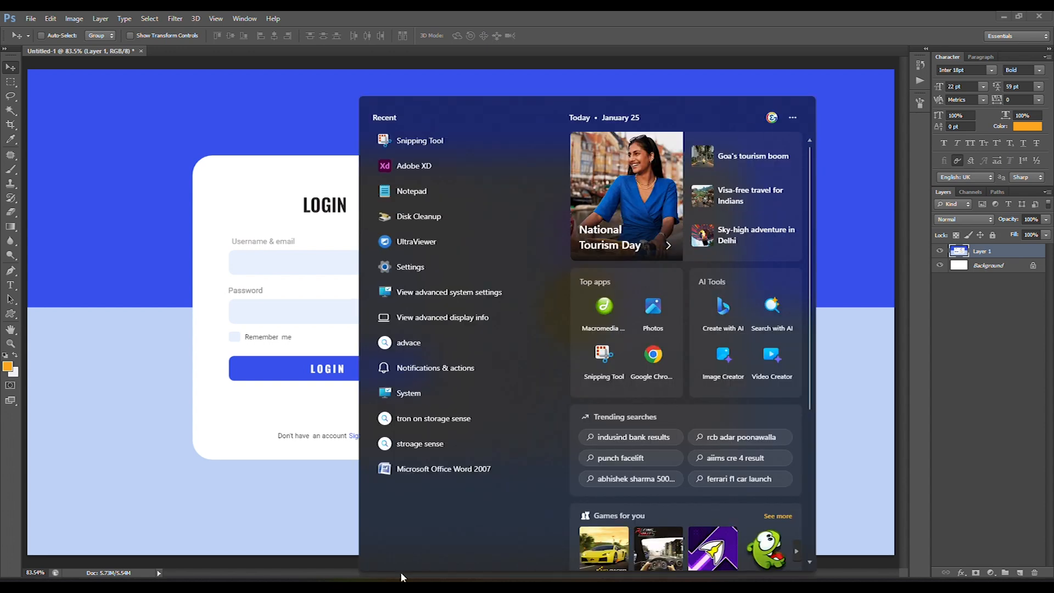
type("xd")
left_click(395, 172)
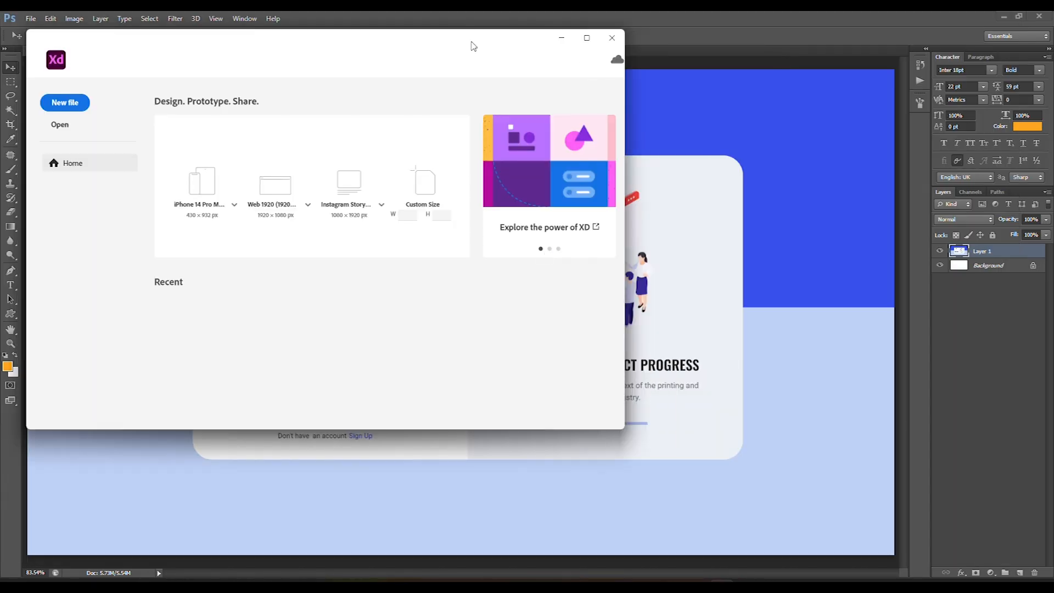
left_click_drag(486, 40, 735, 199)
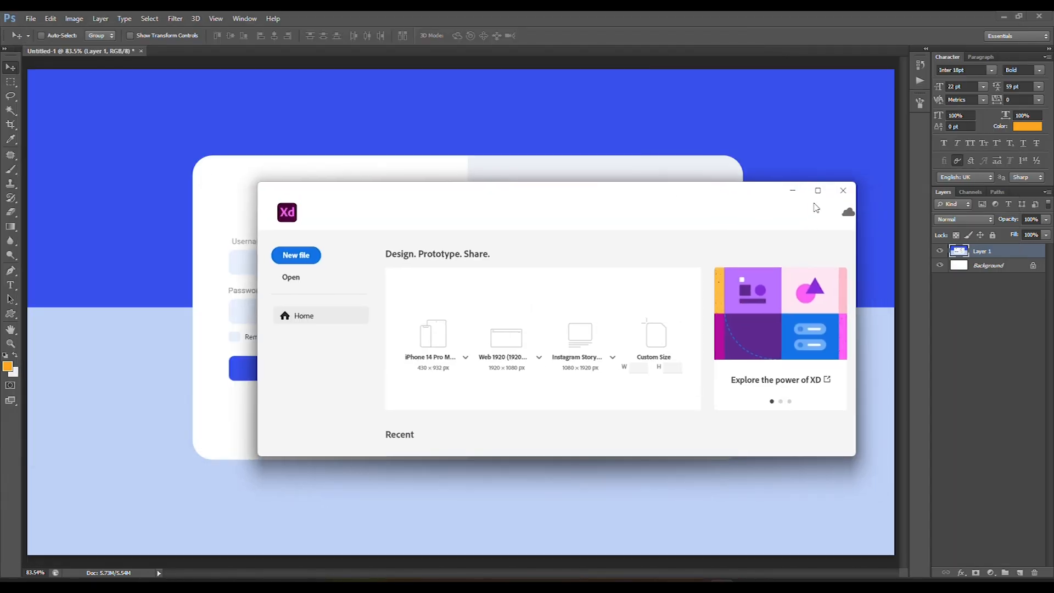
left_click(817, 191)
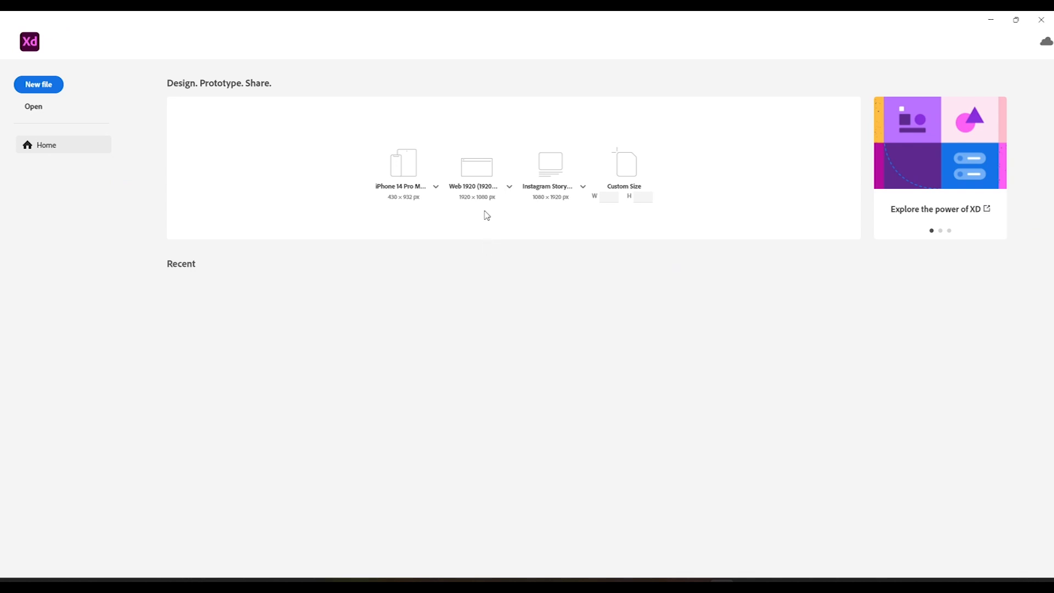
left_click(472, 181)
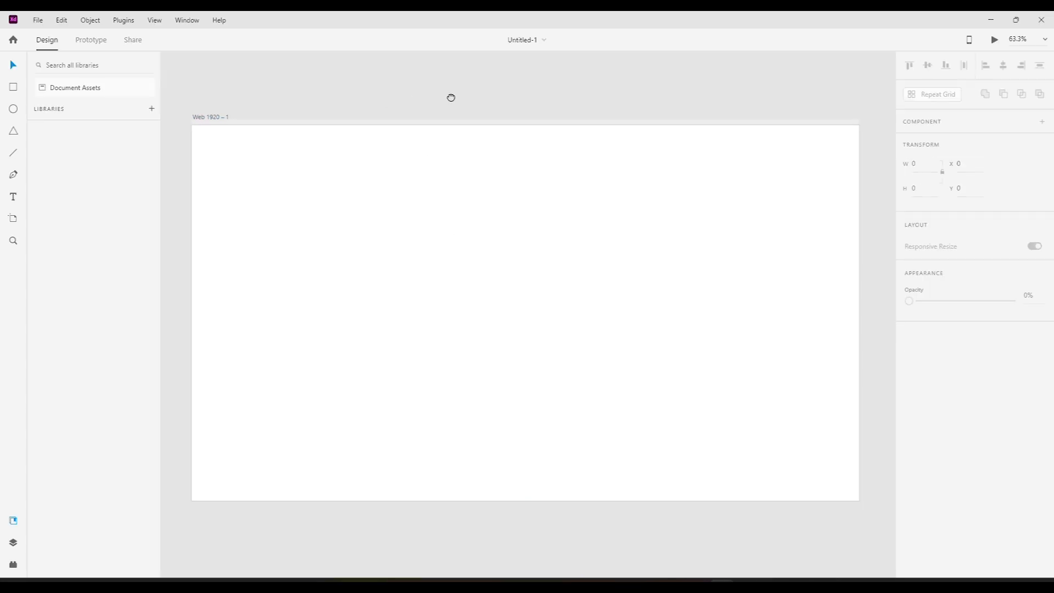
- Duplicate the Web 1920 artboard so that two artboards lie side by side
left_click(310, 119)
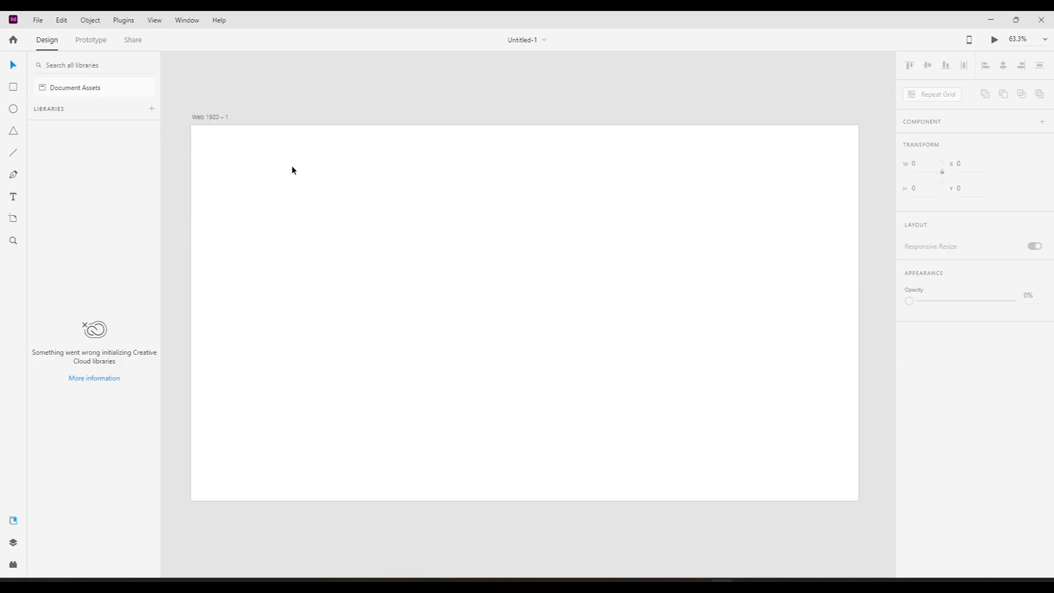
left_click_drag(292, 166, 534, 215)
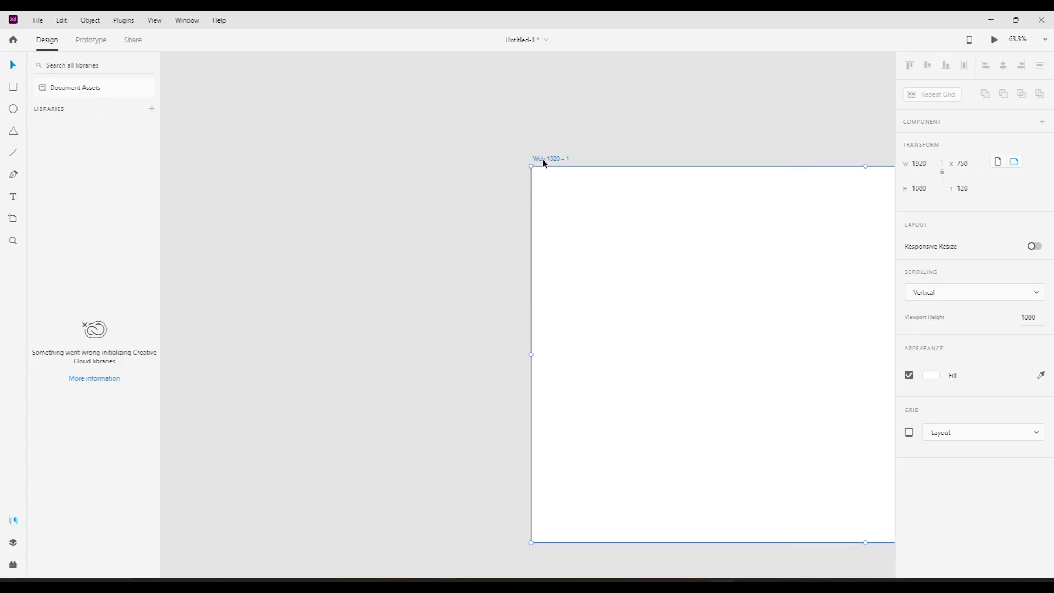
key("ctrl+d")
left_click_drag(275, 166, 618, 205)
left_click_drag(353, 206, 620, 226)
- Narrow the Web 1920 – 1 artboard to about 1098 px and place it just beside Web 1920 – 2
scroll(365, 137, "down", 3)
left_click_drag(220, 157, 423, 179)
left_click_drag(412, 296, 581, 297)
left_click(466, 228)
left_click_drag(608, 235, 304, 253)
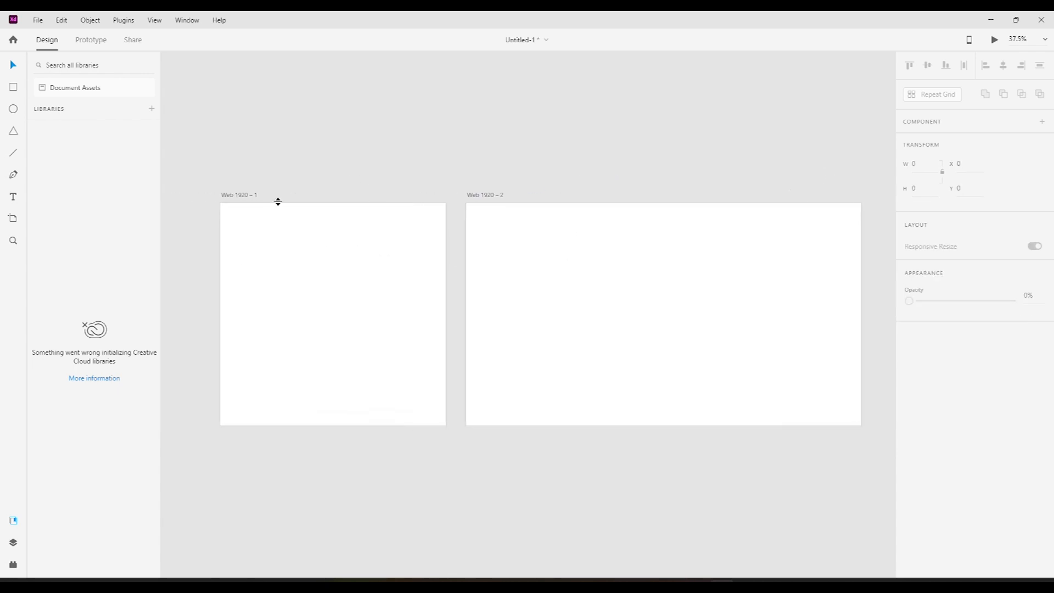
left_click(244, 196)
left_click_drag(245, 197, 248, 197)
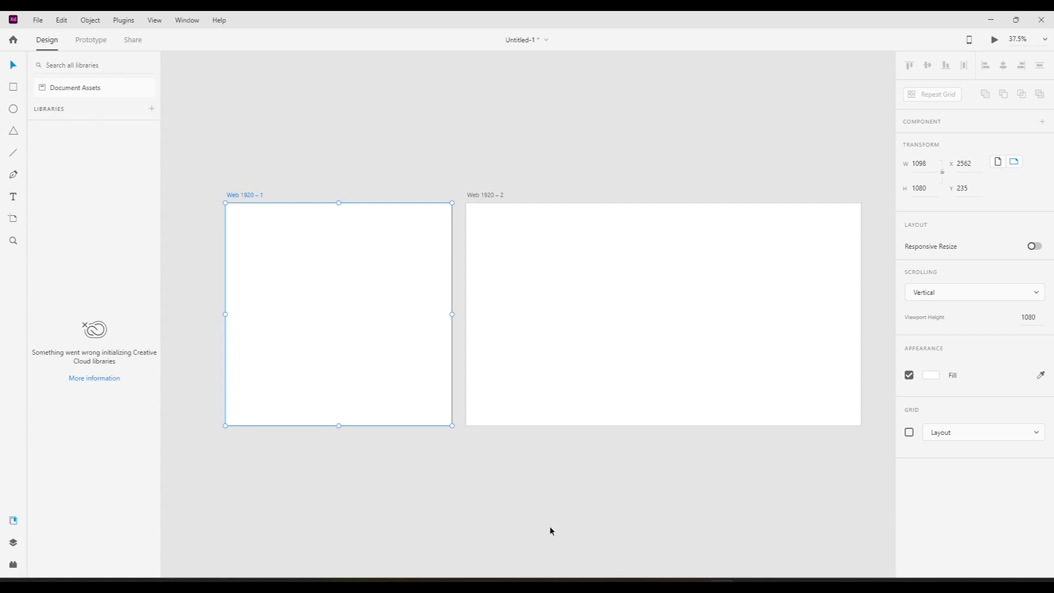
left_click(254, 141)
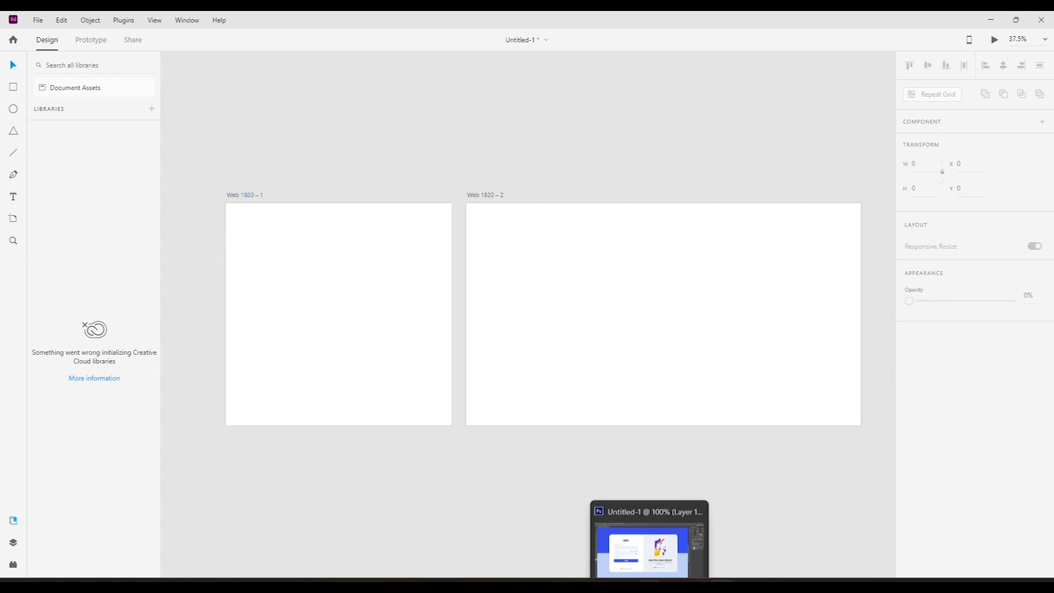
- Switch to Photoshop, sample the login mockup's upper blue (3850ec) as the background color and copy its hex code
left_click(650, 581)
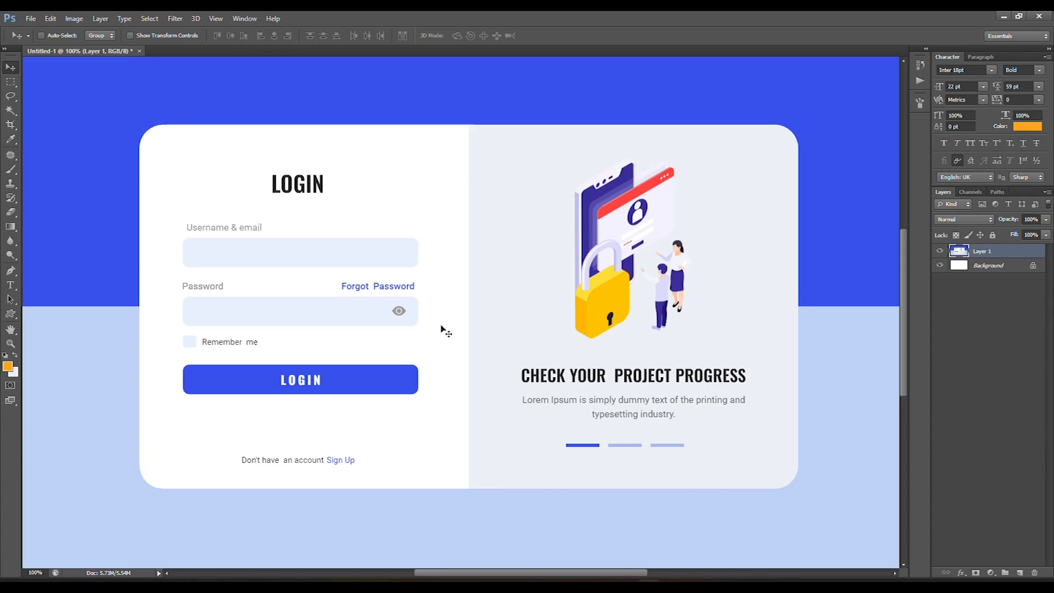
left_click(13, 372)
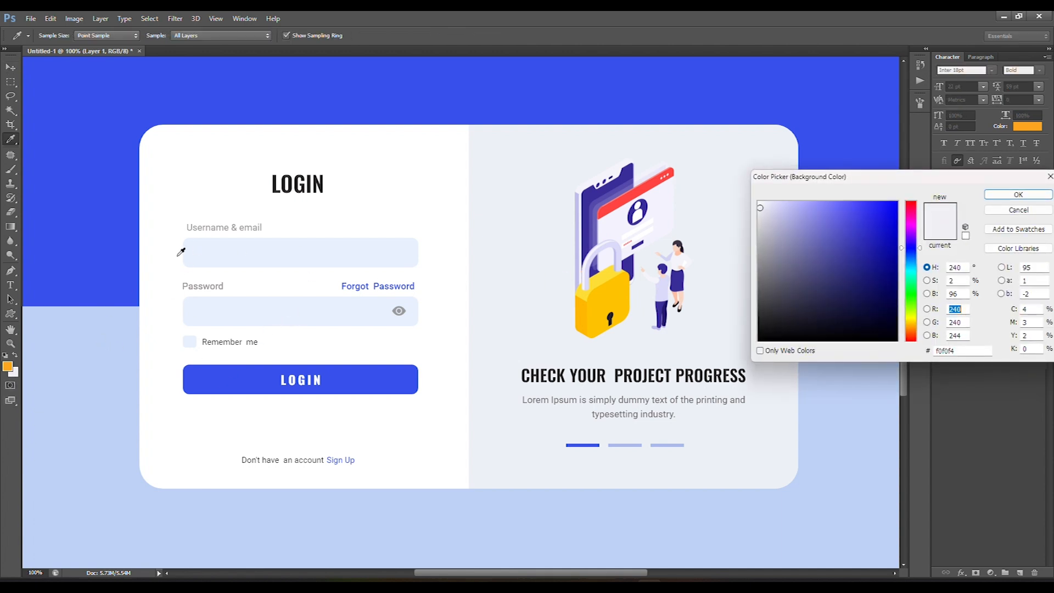
left_click(91, 236)
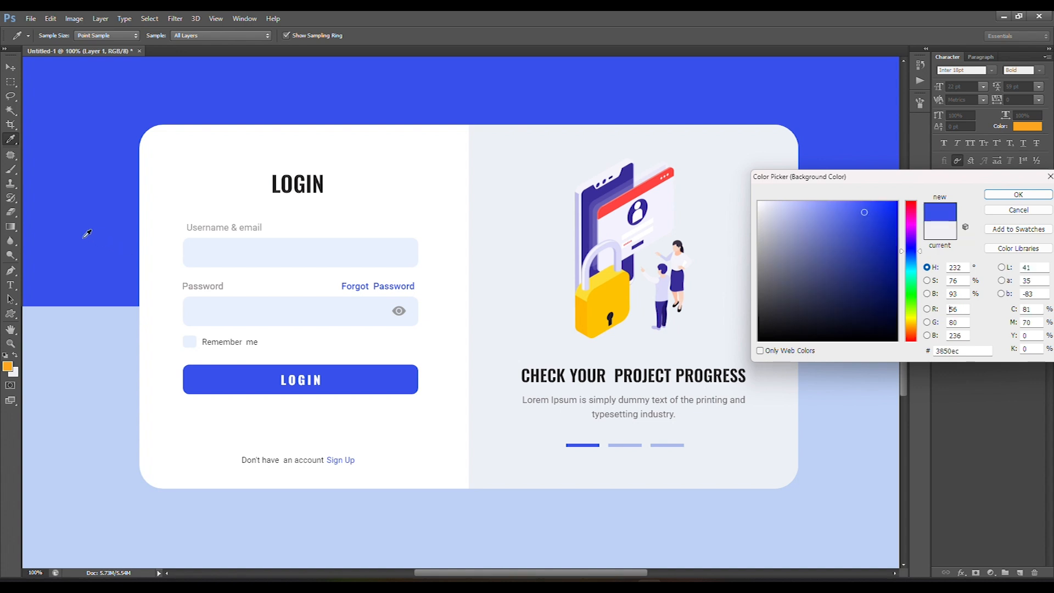
left_click(947, 350)
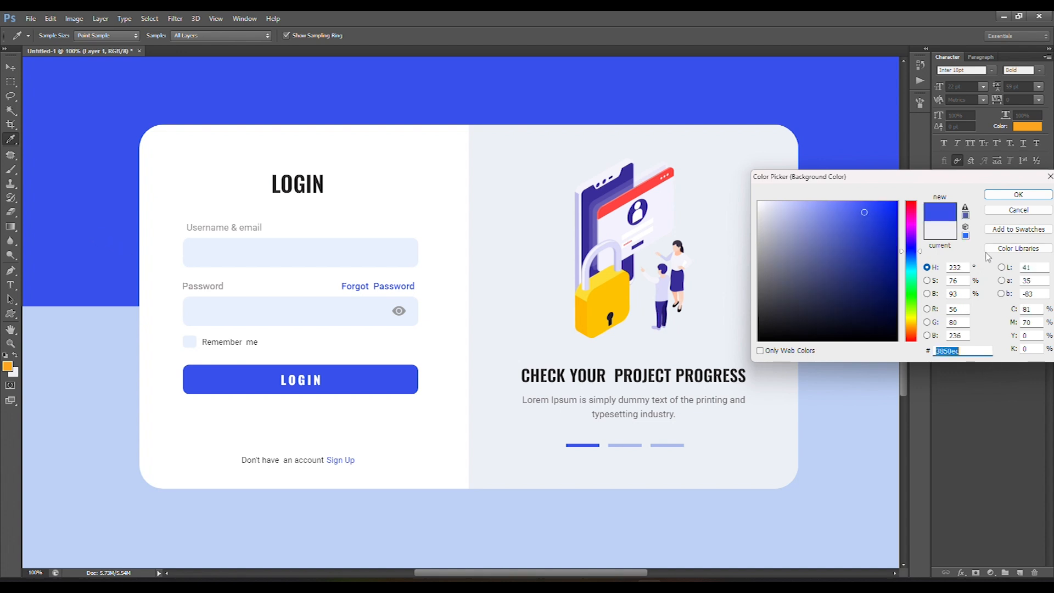
left_click(1018, 194)
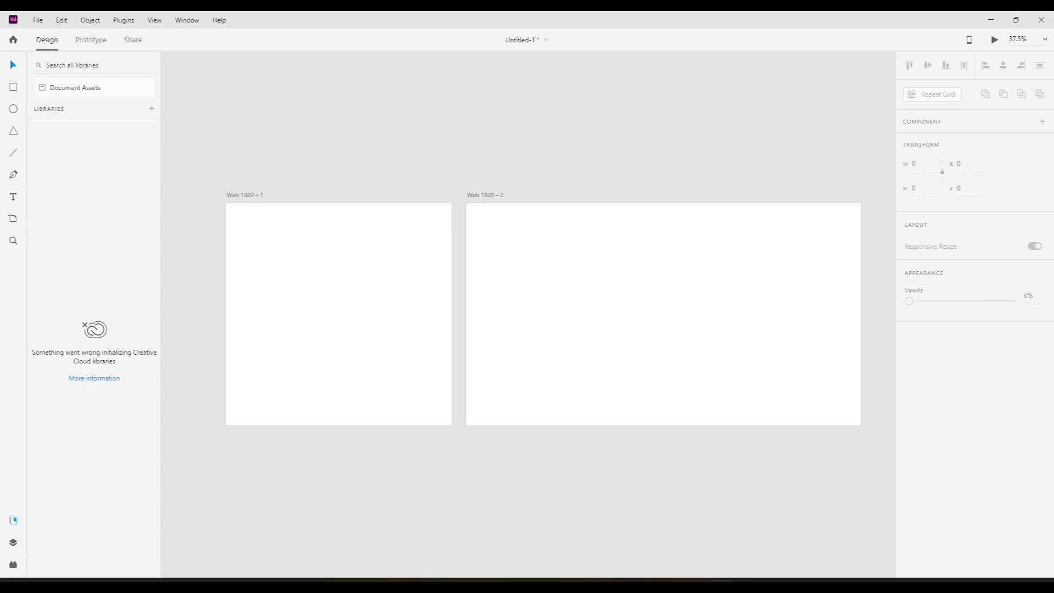
- Switch to Adobe XD and shorten the Web 1920 – 1 artboard by raising its lower edge to below 881 px high
left_click(1045, 40)
left_click(1020, 109)
left_click_drag(508, 236, 675, 264)
left_click_drag(474, 216, 768, 268)
left_click_drag(480, 282, 384, 235)
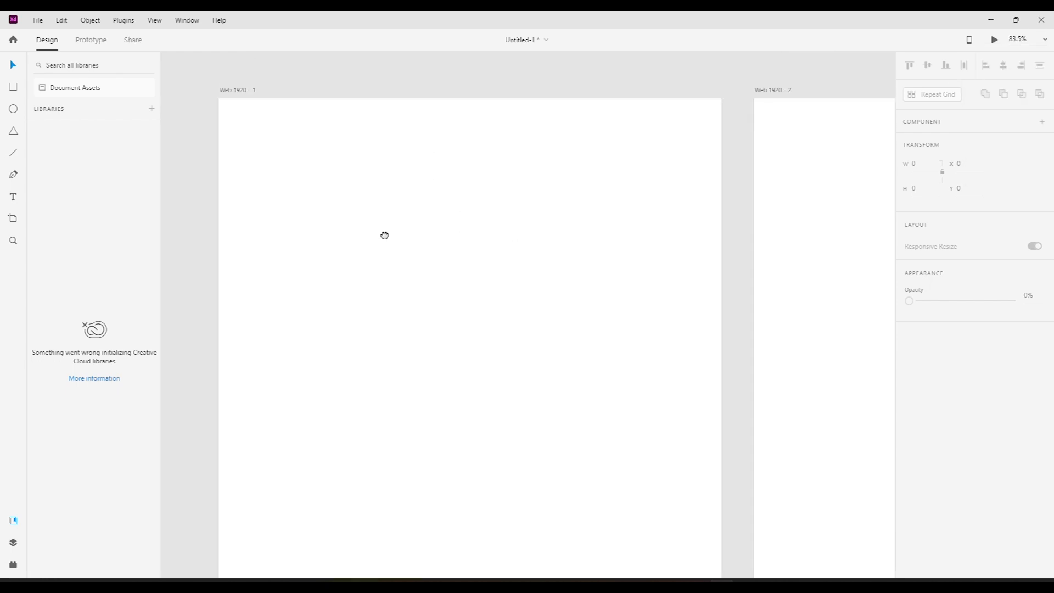
left_click(245, 89)
scroll(377, 172, "down", 2)
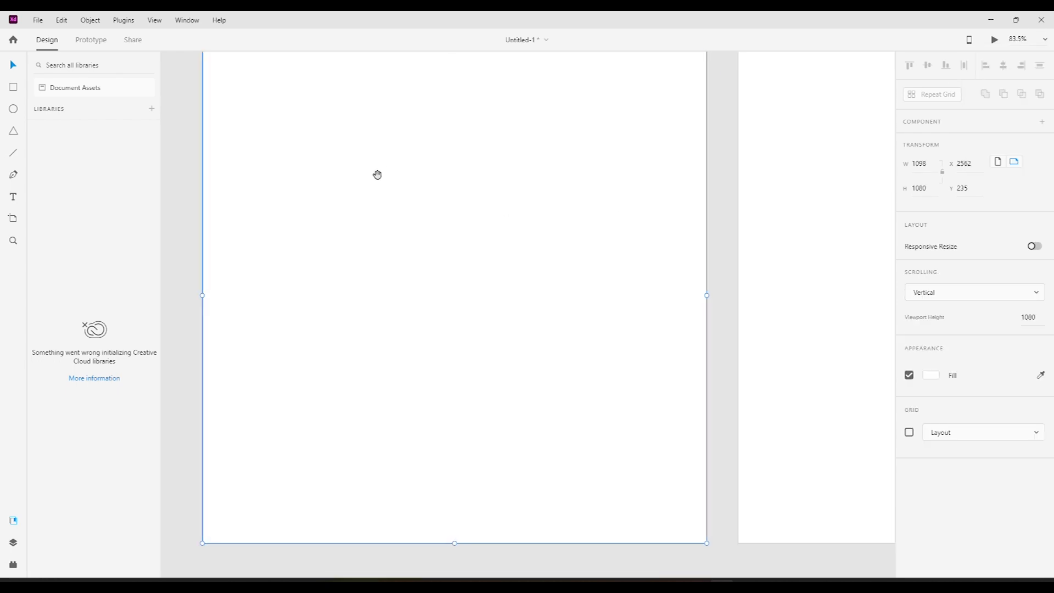
left_click_drag(455, 545, 456, 455)
scroll(515, 296, "up", 2)
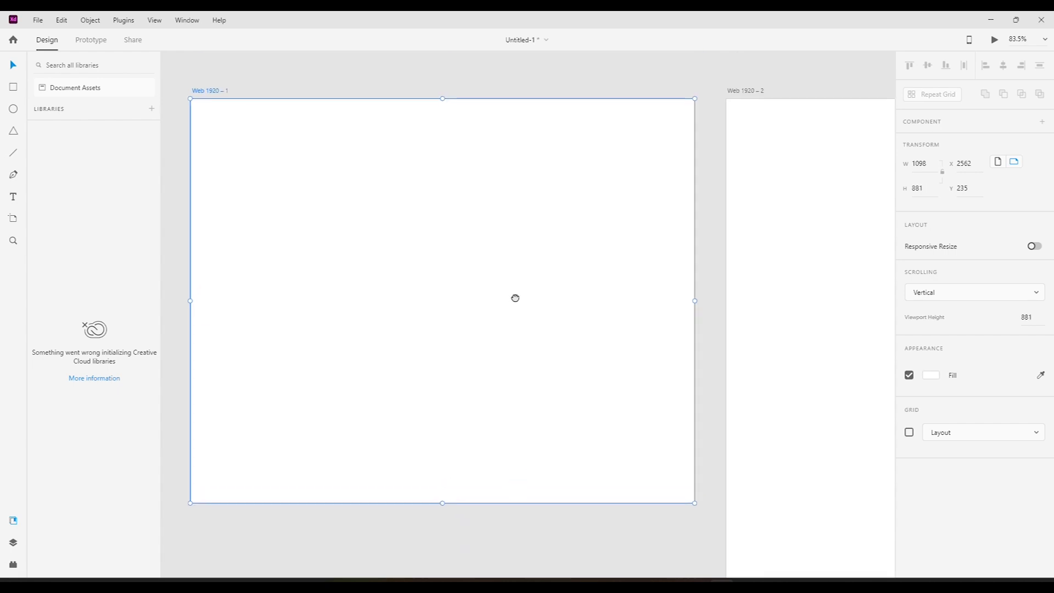
left_click_drag(442, 503, 443, 455)
- Add the text "Typography" near the upper-left corner of the Web 1920 – 1 artboard
left_click(215, 142)
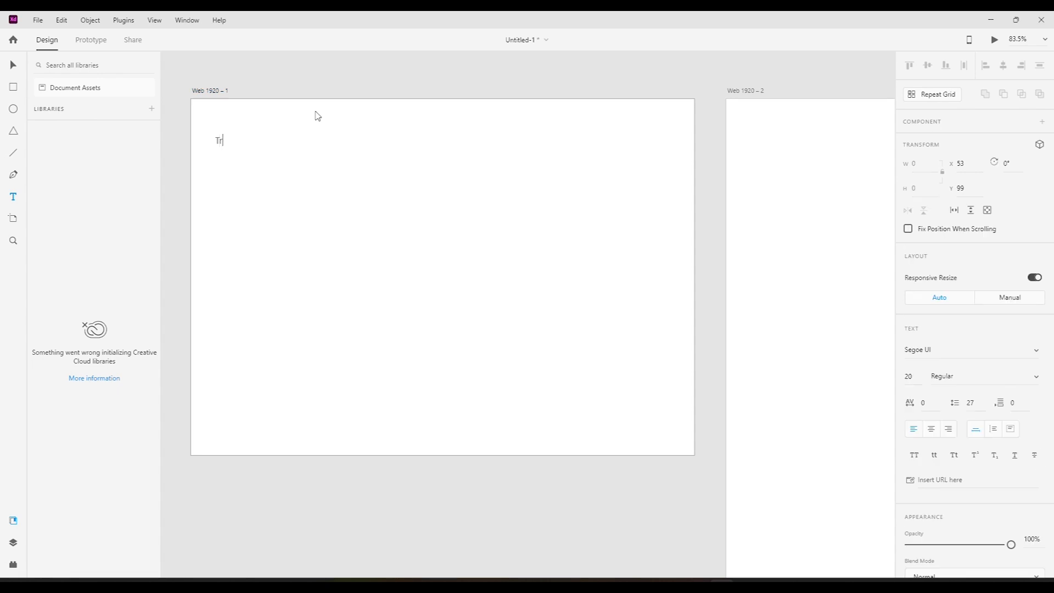
type("Typhgrafphy")
key("ctrl+a")
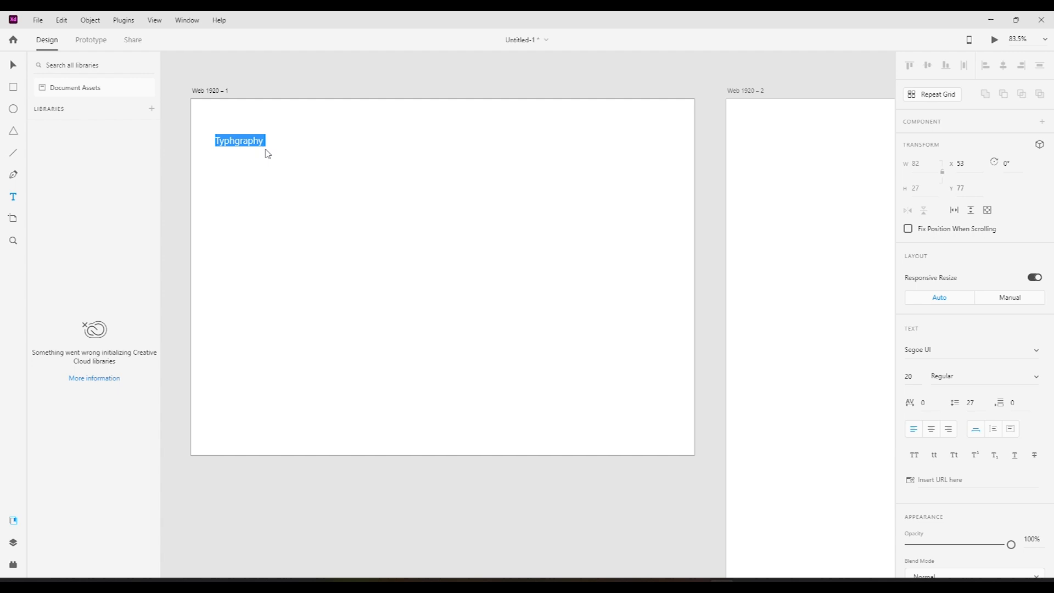
left_click(227, 140)
key("Delete")
type("o")
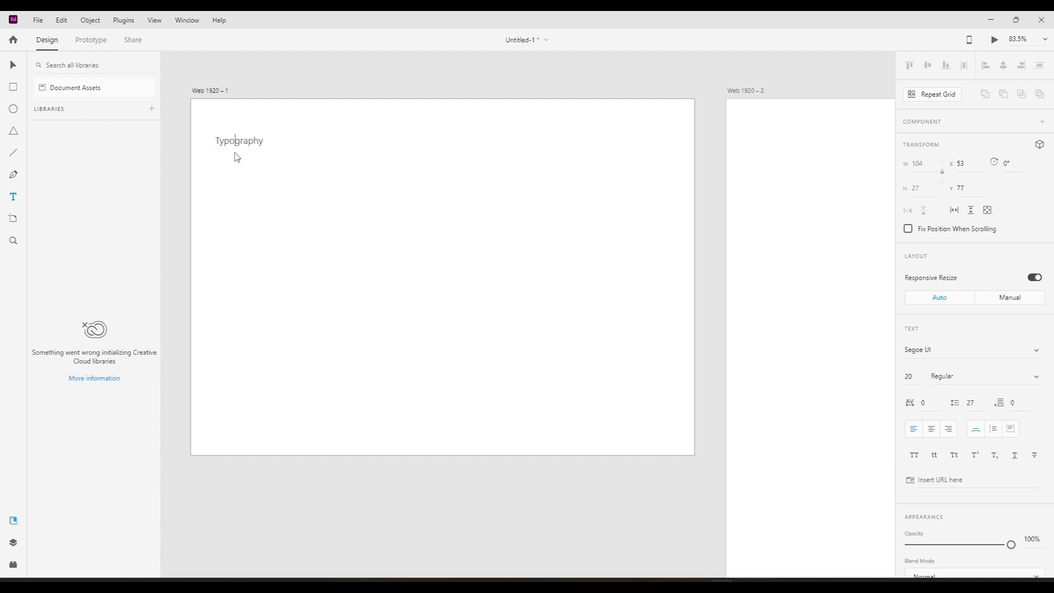
- Set the Typography text to the Oswald font at size 55
key("ctrl+a")
left_click(920, 348)
type("Oswald")
key("Return")
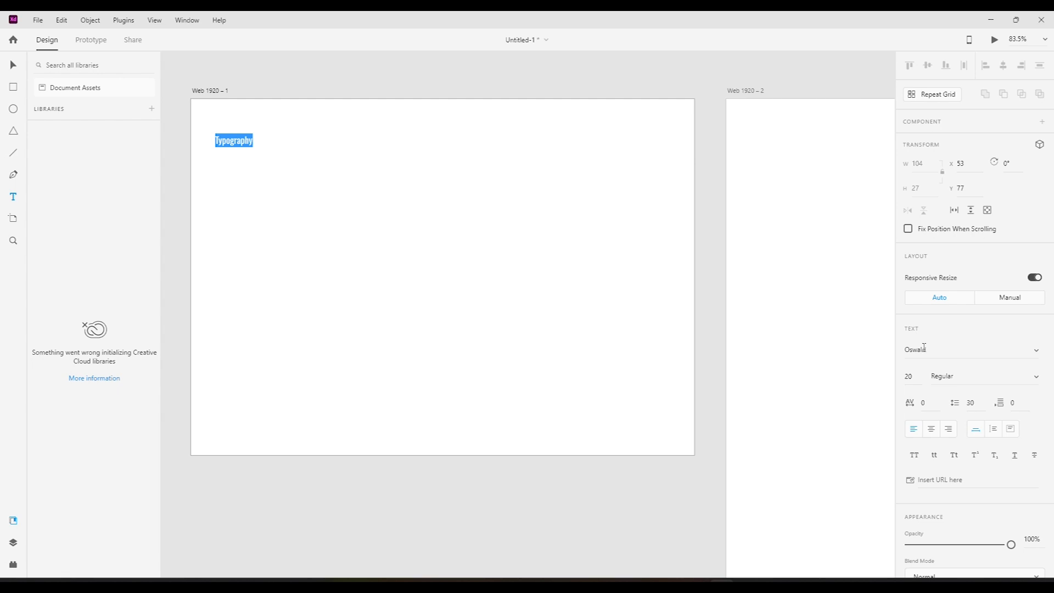
left_click_drag(909, 378, 906, 352)
- Move the Typography heading to the artboard's upper middle, at about X 404, Y 35, and make it all uppercase
left_click(13, 65)
left_click(279, 106)
left_click_drag(280, 134, 443, 137)
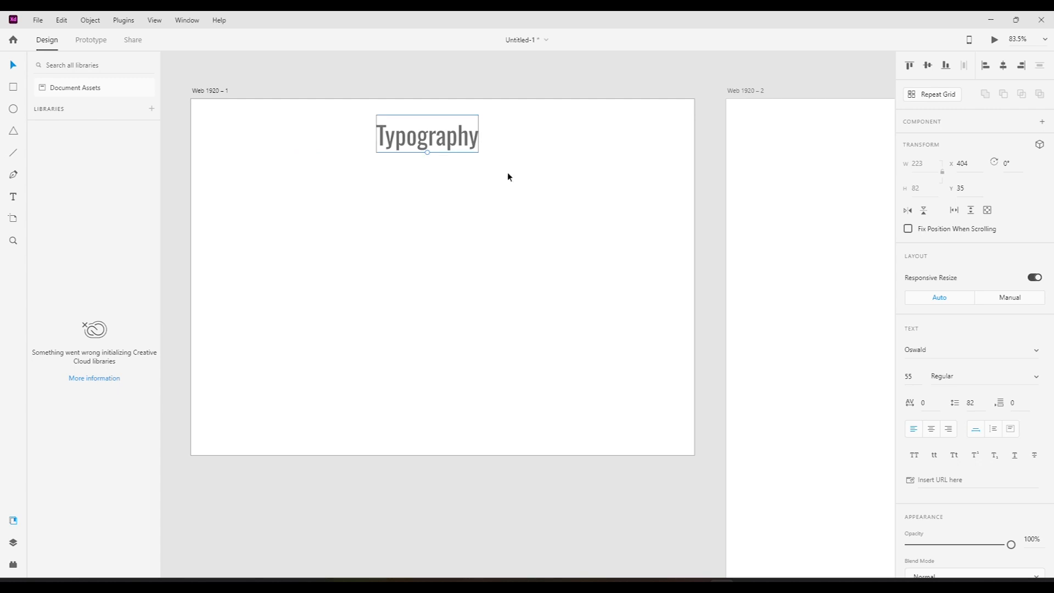
scroll(823, 340, "down", 2)
left_click(916, 455)
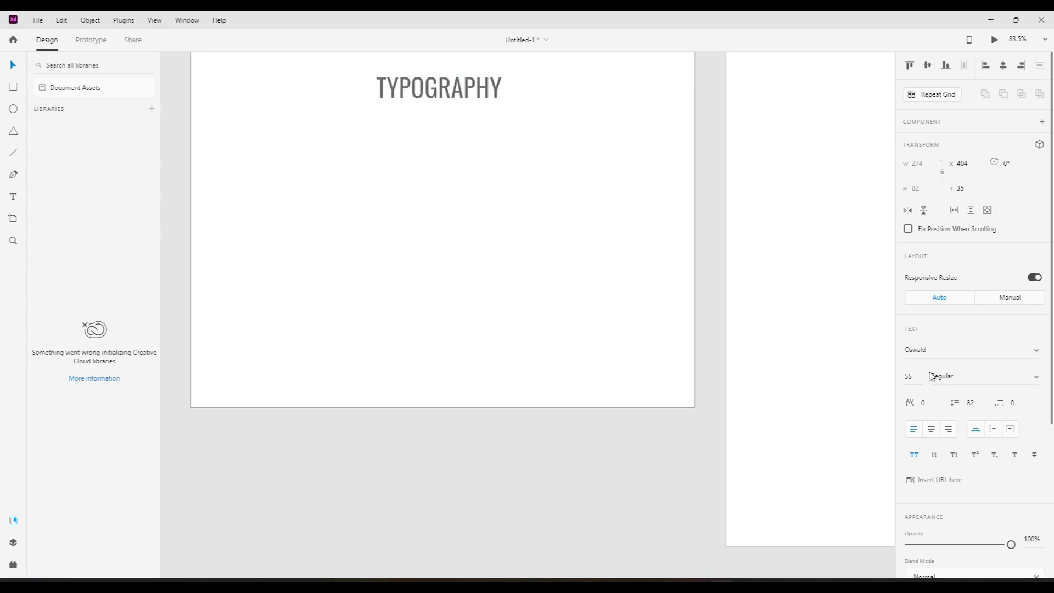
- Change the TYPOGRAPHY heading's fill to near-black and its font weight to Bold
scroll(936, 379, "down", 4)
left_click(932, 391)
left_click(771, 405)
left_click(594, 310)
left_click_drag(490, 204, 496, 248)
left_click(445, 132)
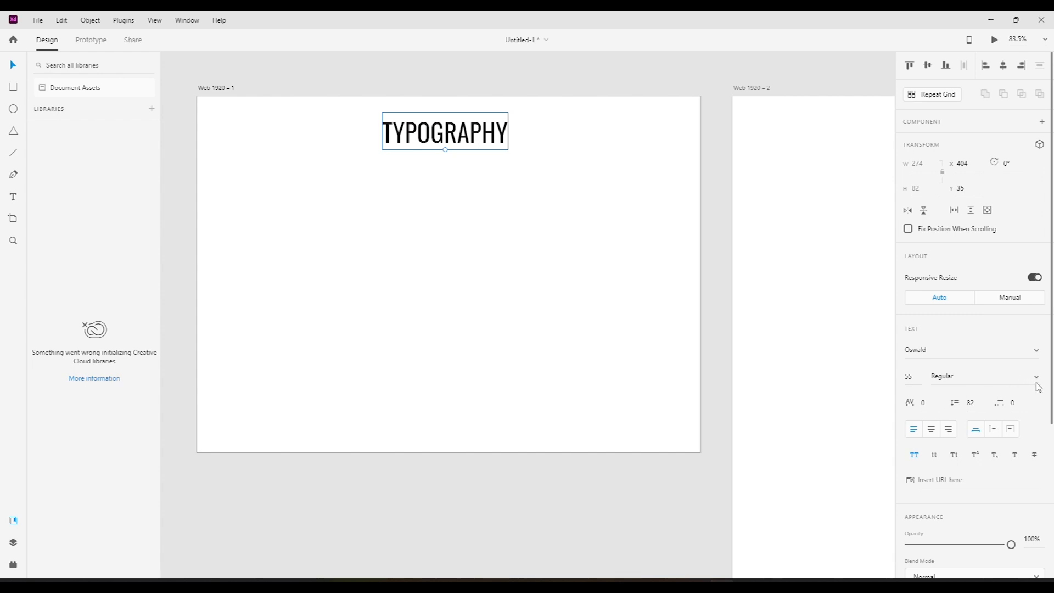
left_click(1036, 378)
left_click(945, 466)
left_click(506, 244)
- Duplicate the TYPOGRAPHY heading to the artboard's left below it and replace the copy's text with "COLOR"
left_click(456, 131)
left_click_drag(456, 132, 289, 191)
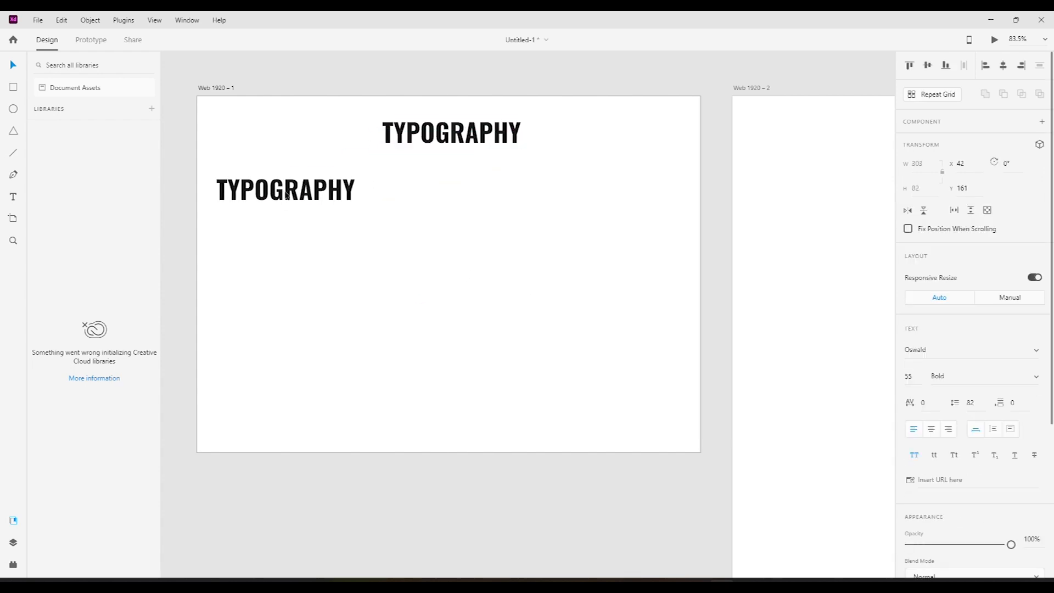
double_click(285, 193)
triple_click(286, 193)
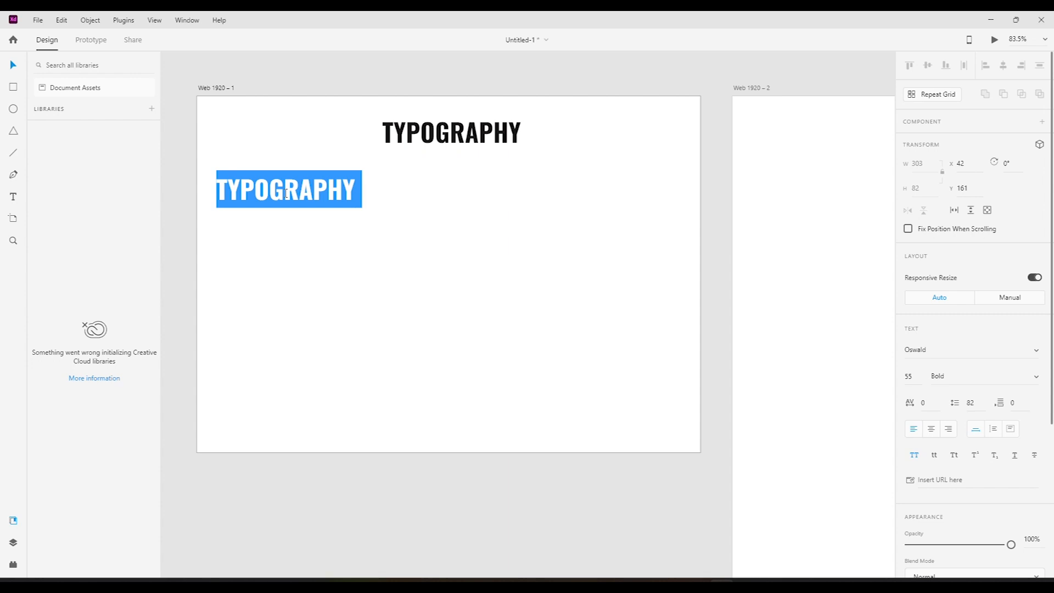
type("COLOR")
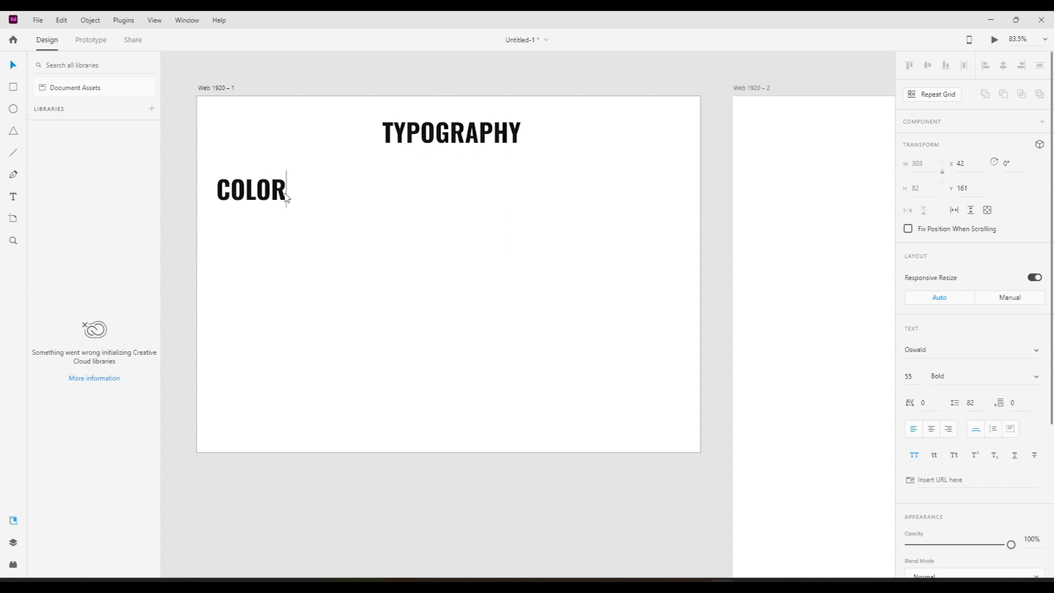
- Reduce the COLOR heading to size 36 and move it to about X 64, Y 190
key("Escape")
left_click_drag(251, 209, 252, 195)
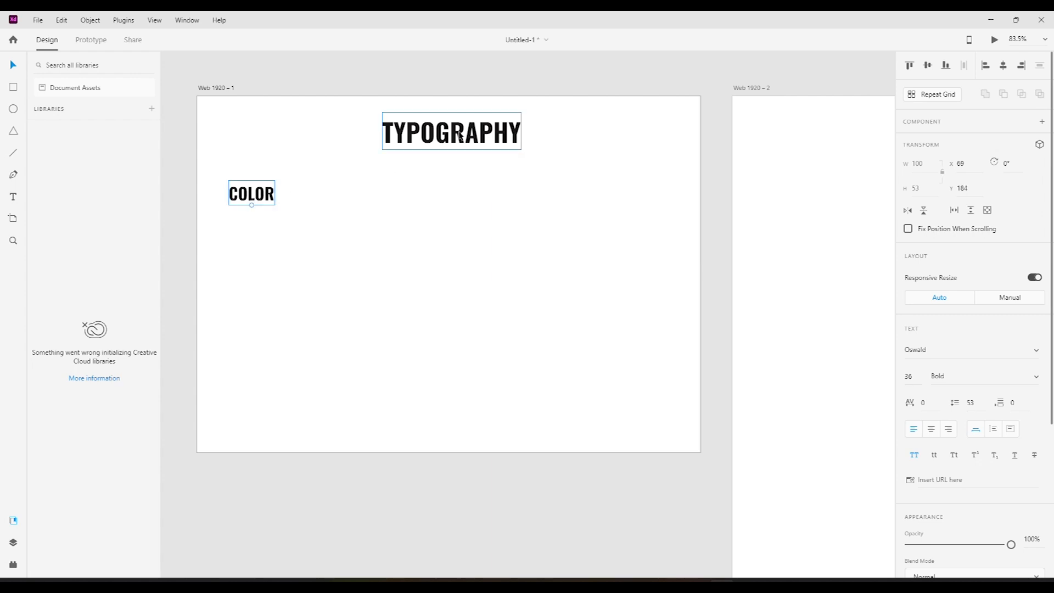
left_click_drag(253, 195, 249, 201)
left_click(321, 200)
left_click(262, 196)
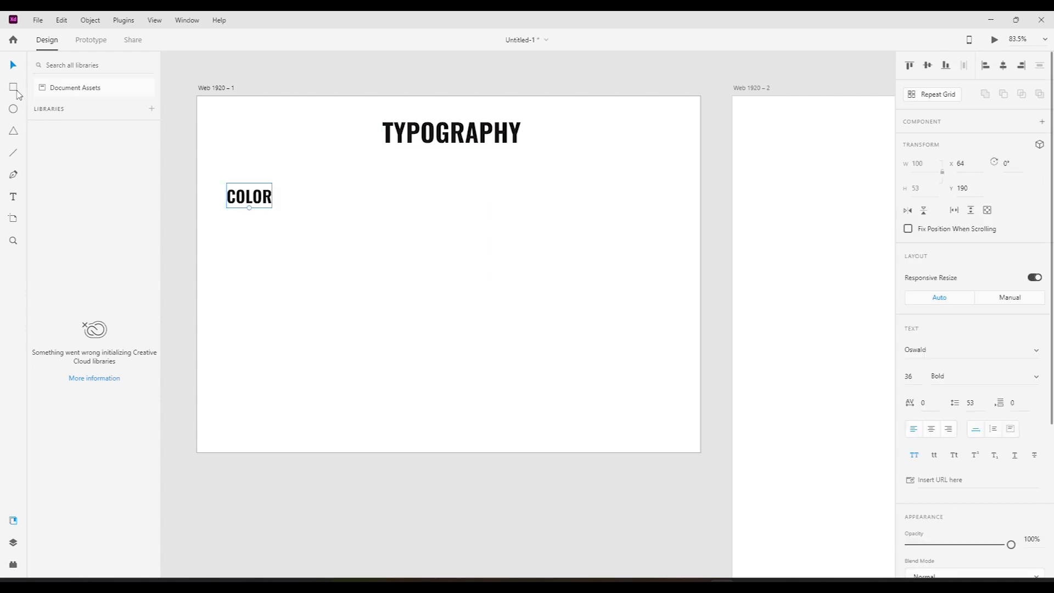
- Draw a circle about 84 px in diameter directly beneath the COLOR heading, aligned with its left edge
left_click(19, 113)
left_click_drag(226, 222, 267, 260)
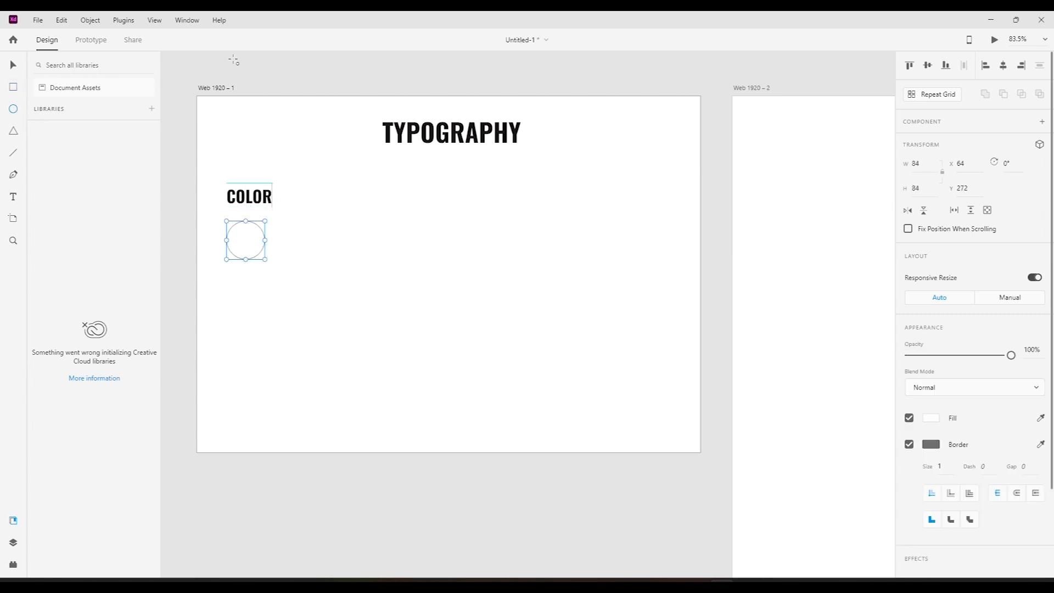
left_click(13, 67)
- Switch to Photoshop, open the background colour's picker and select the hex code of the mockup's main blue for copying
left_click_drag(440, 247, 410, 230)
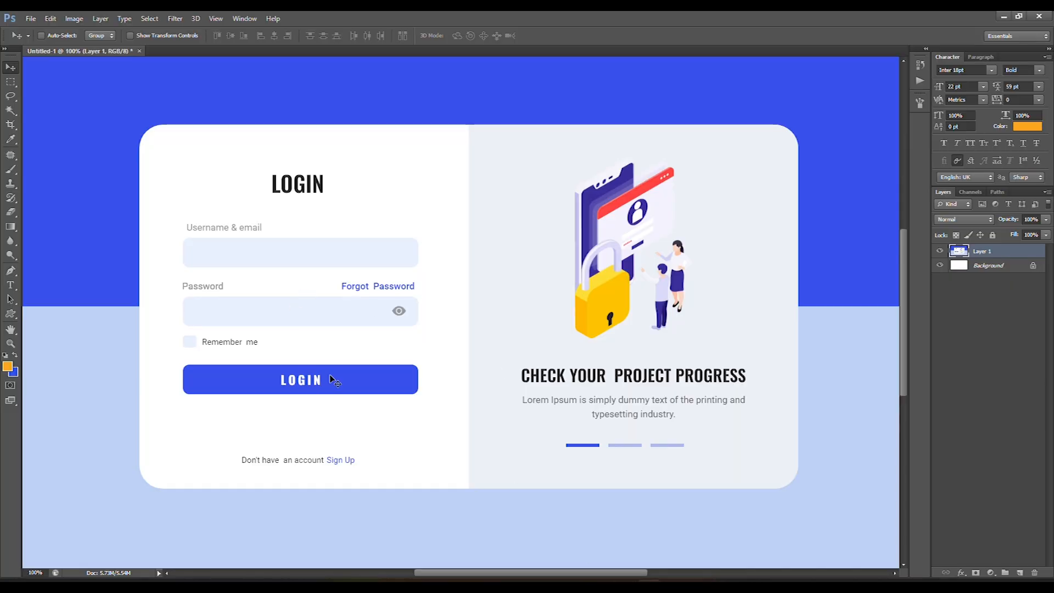
left_click(14, 374)
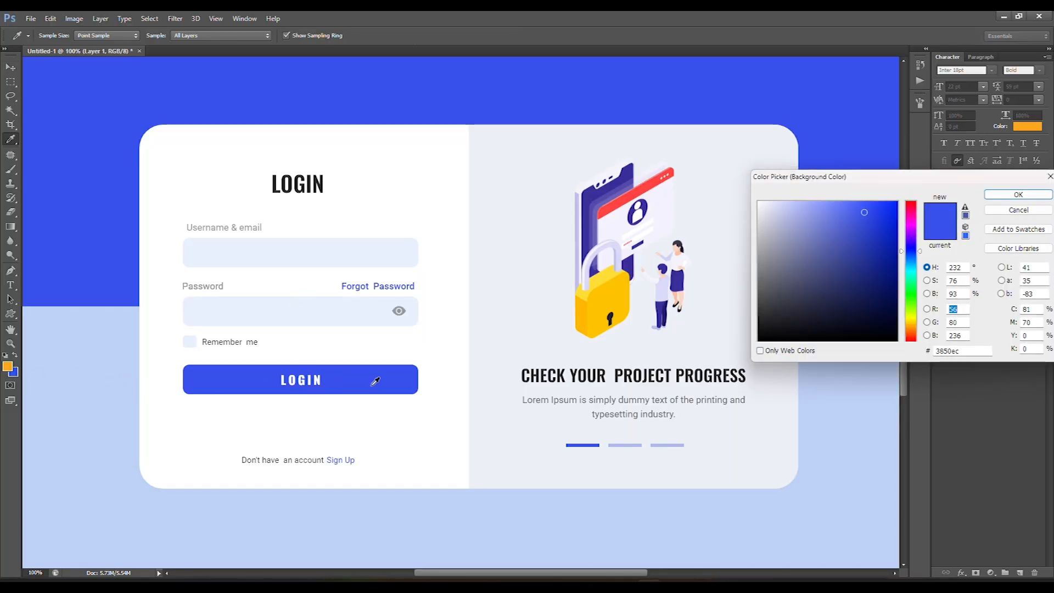
double_click(948, 351)
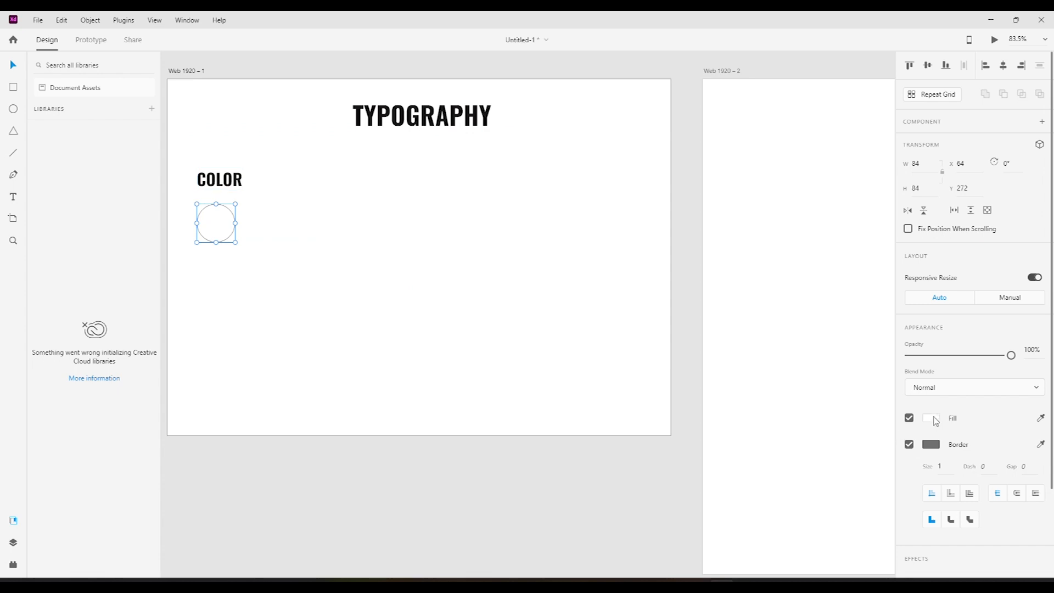
- Back in Adobe XD, fill the circle under the COLOR heading with #3850EC and turn off its border
left_click(931, 418)
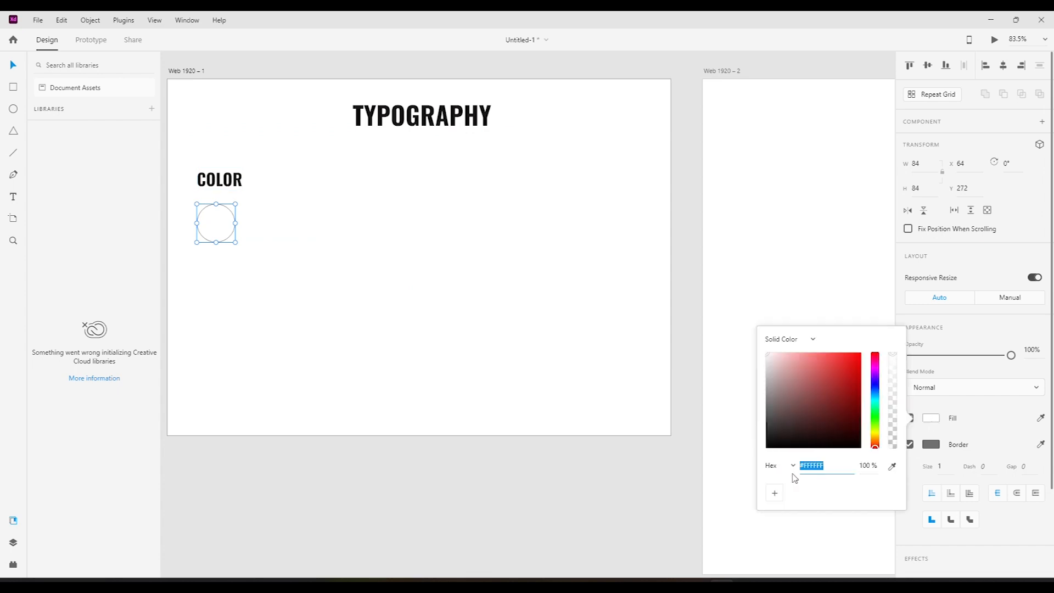
type("3850EC")
key("Return")
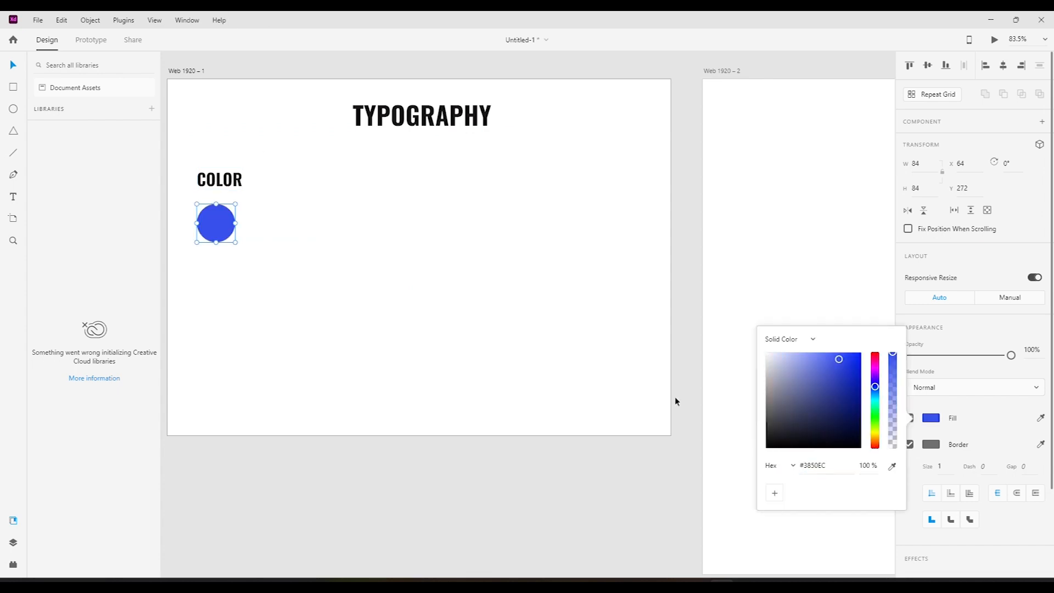
left_click(945, 423)
left_click(909, 443)
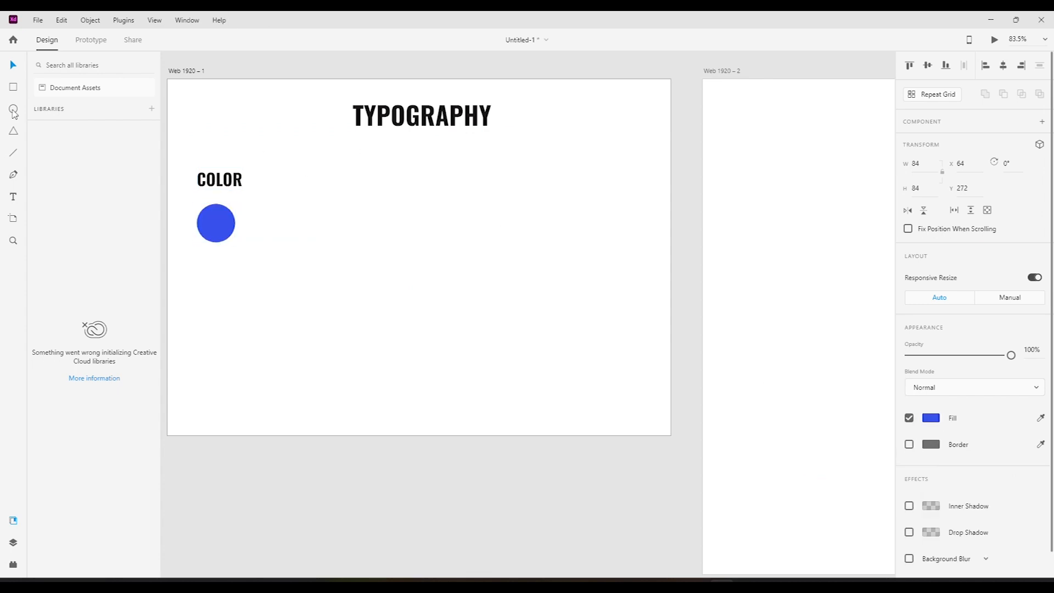
- Duplicate the blue circle to its right at X 173, and copy the hex code of the mockup's light-blue background from Photoshop
left_click_drag(209, 222, 258, 223)
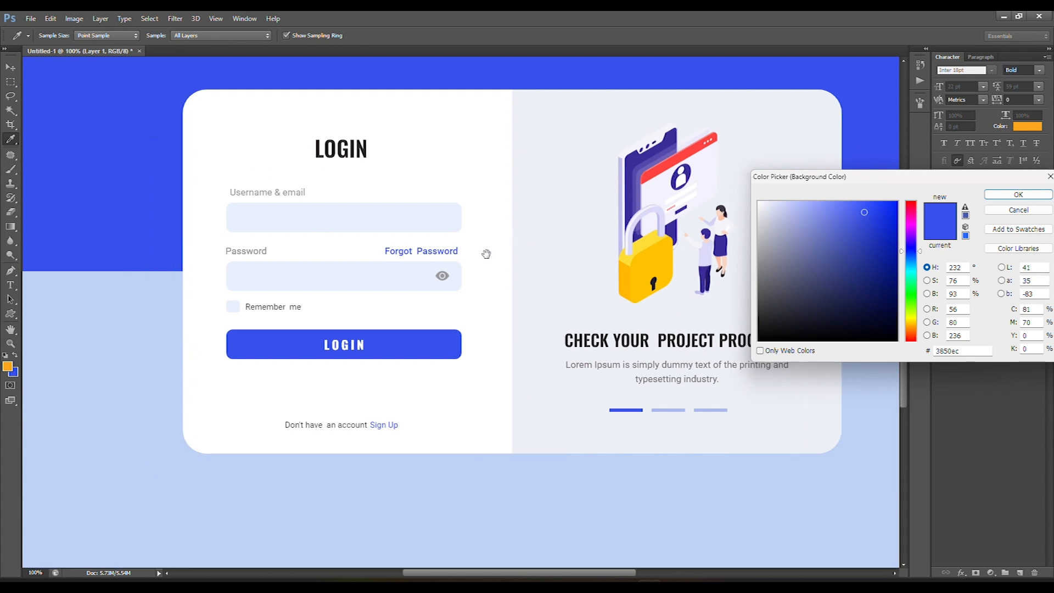
left_click(104, 317)
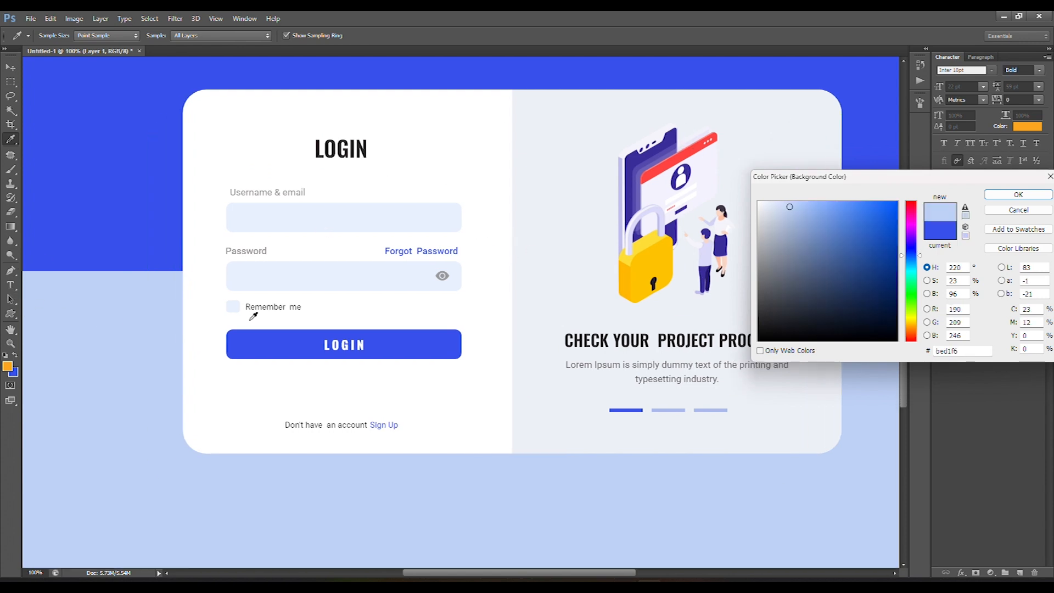
double_click(947, 350)
key("ctrl+c")
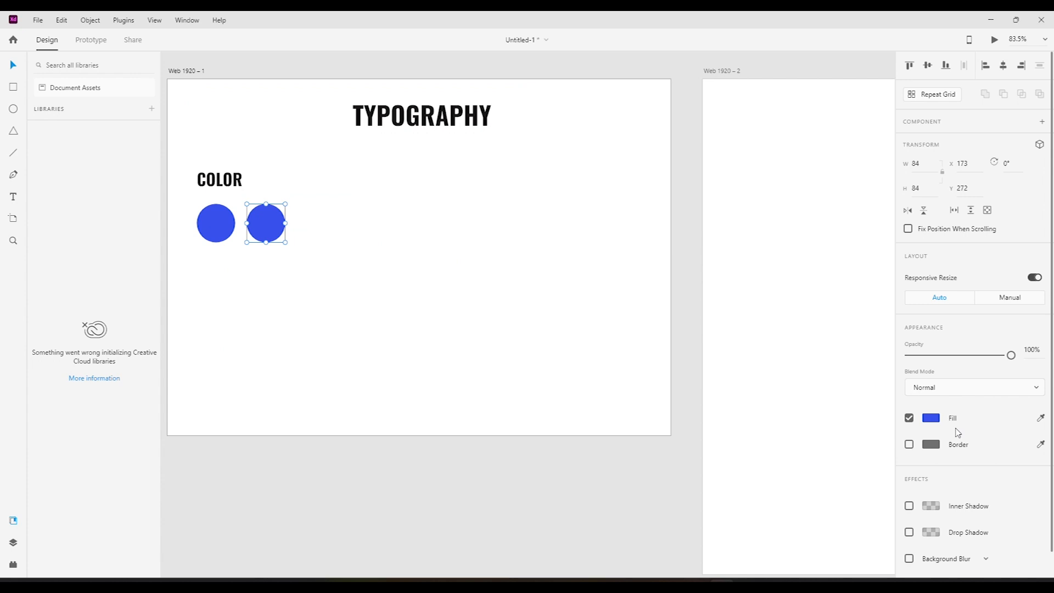
- Return to Adobe XD and fill the second circle with the light blue #BED1F6
left_click(931, 418)
key("ctrl+v")
key("Return")
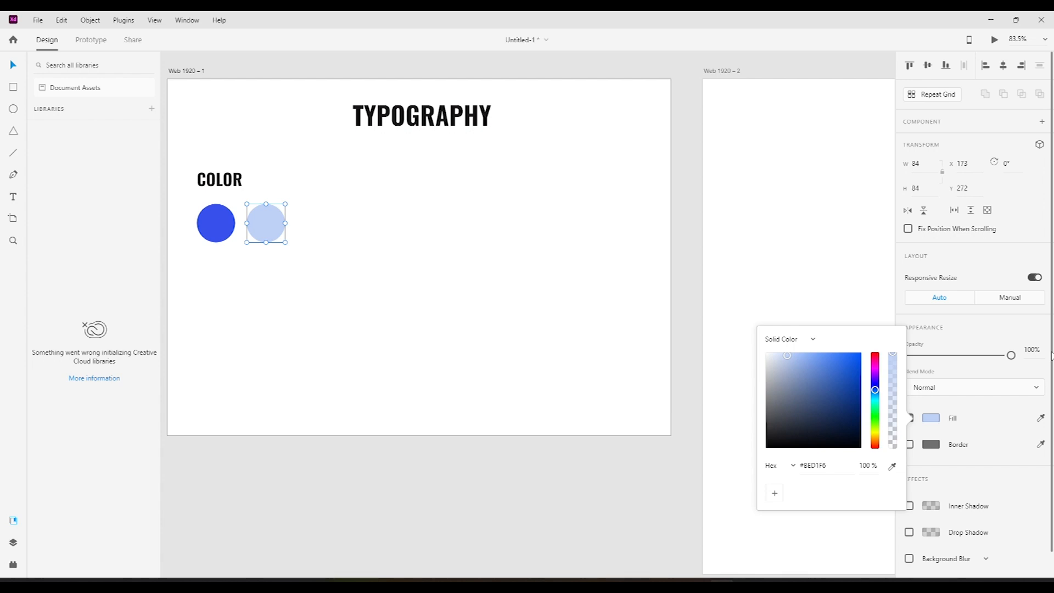
left_click(292, 290)
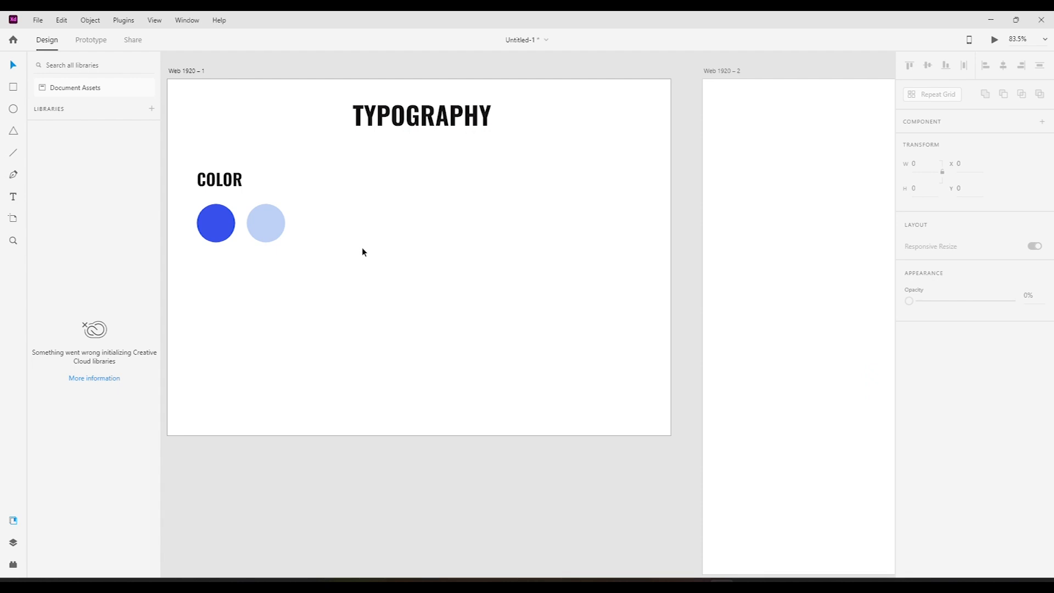
left_click_drag(346, 248, 187, 212)
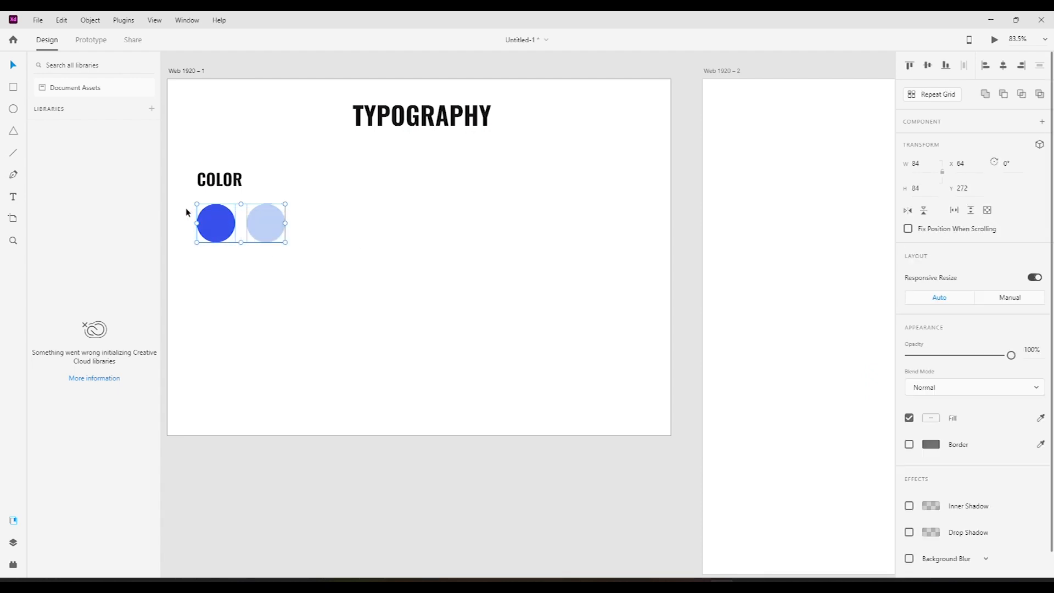
left_click_drag(363, 262, 172, 209)
left_click(312, 228)
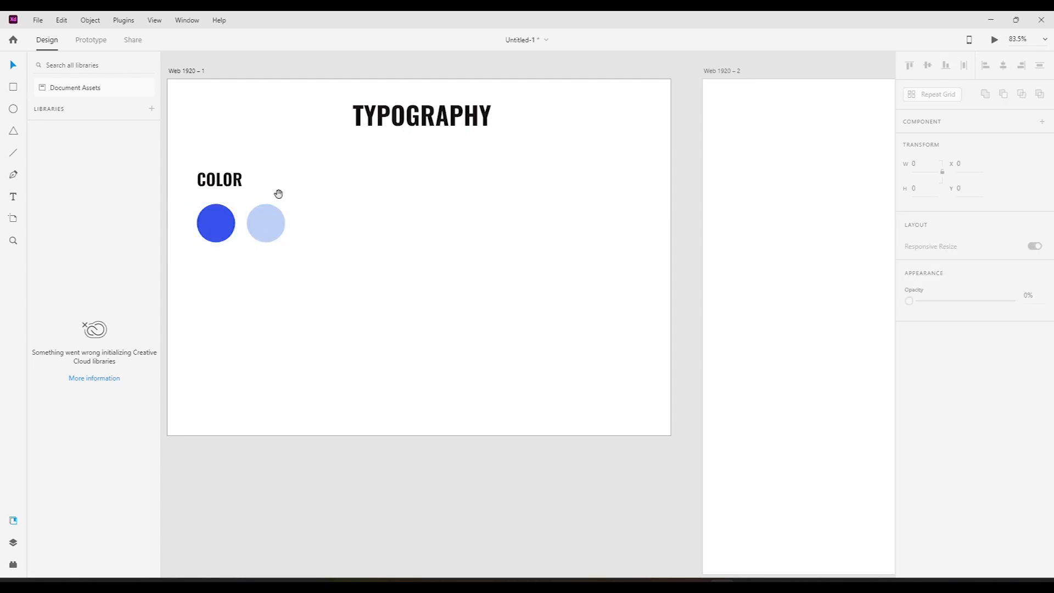
- Duplicate the COLOR heading to its right at X 415, Y 190 and replace the copy's text with "FONTFO"
left_click(214, 181)
left_click_drag(214, 181, 389, 179)
double_click(377, 182)
double_click(375, 179)
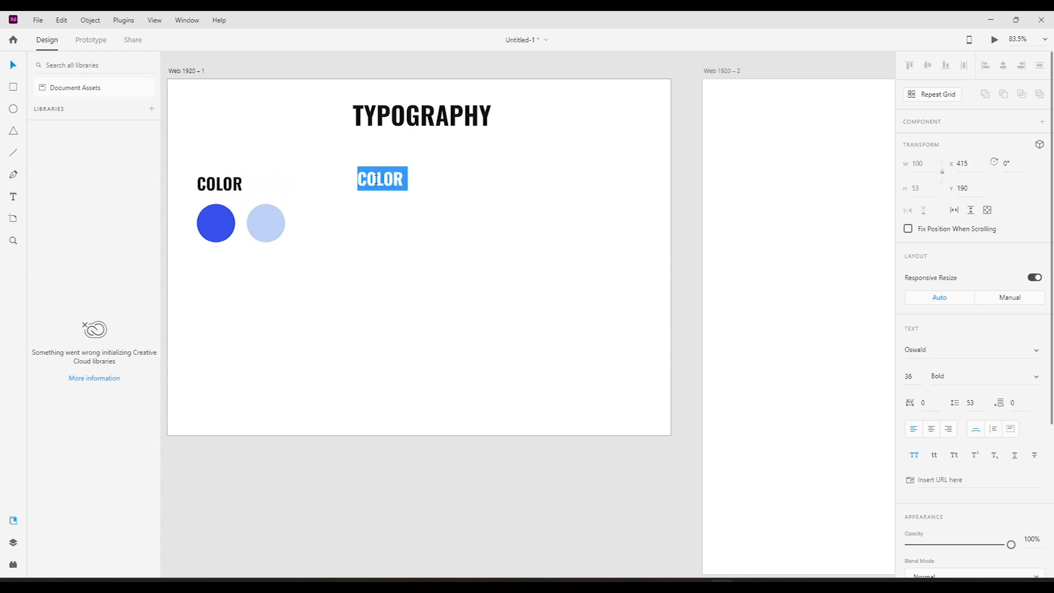
type("FONTFO")
key("Escape")
type("NR")
key("BackSpace")
key("Escape")
key("ctrl+z")
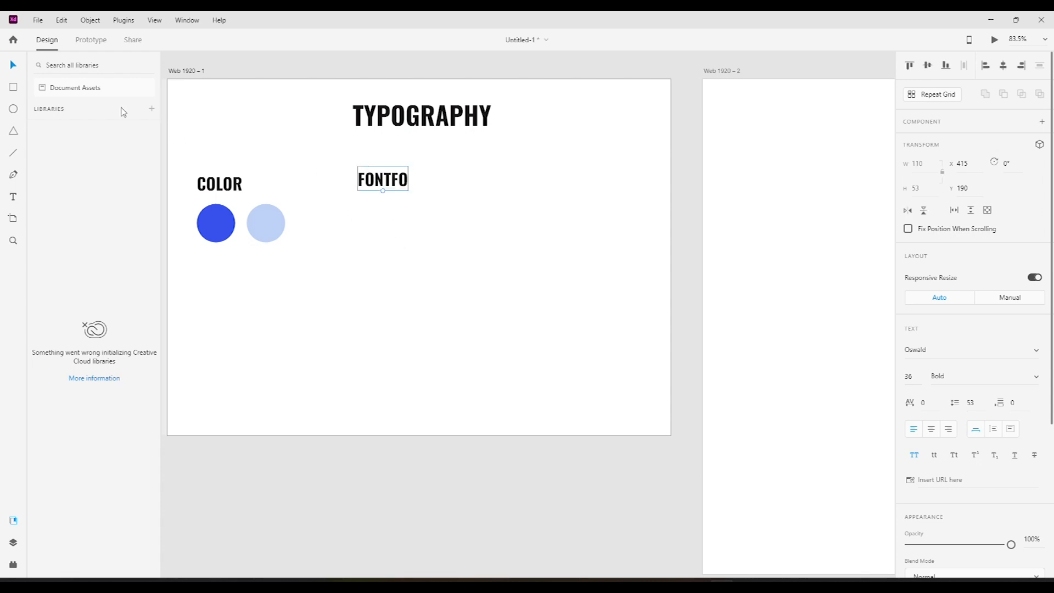
key("t")
left_click(390, 181)
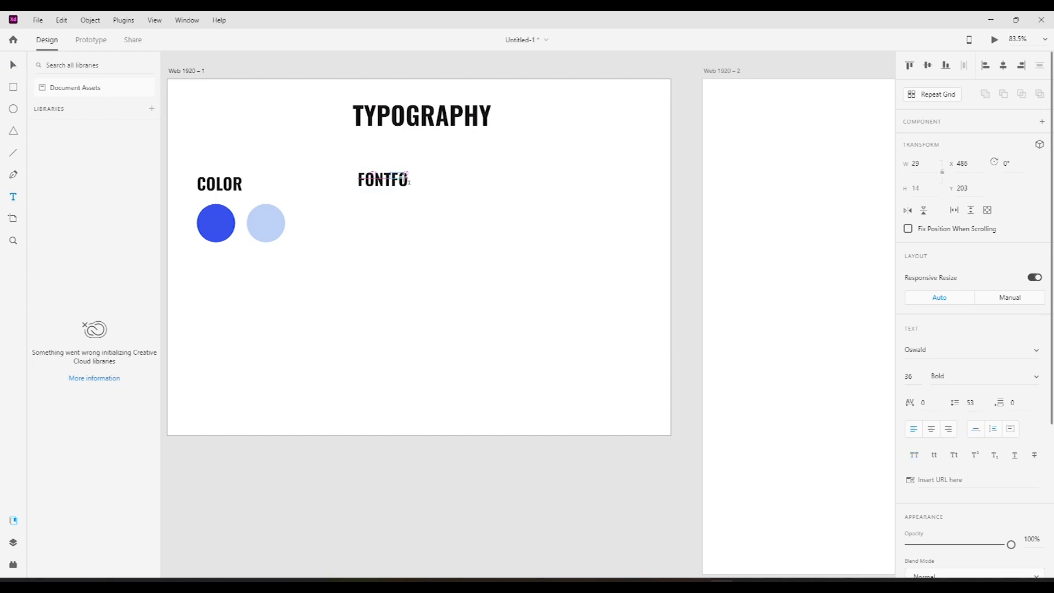
key("Escape")
key("t")
left_click_drag(393, 178, 425, 180)
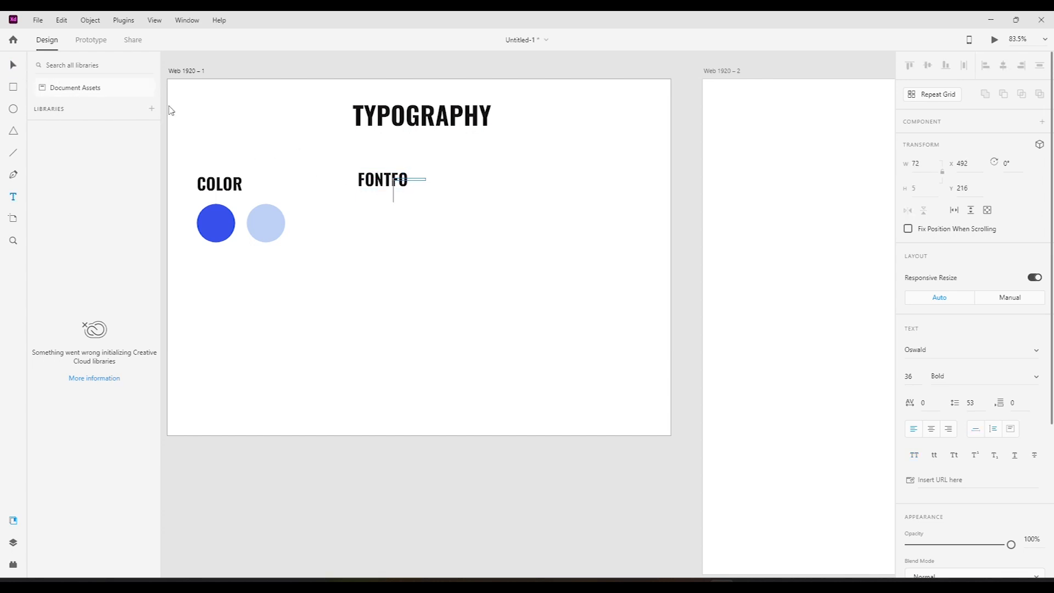
left_click(13, 64)
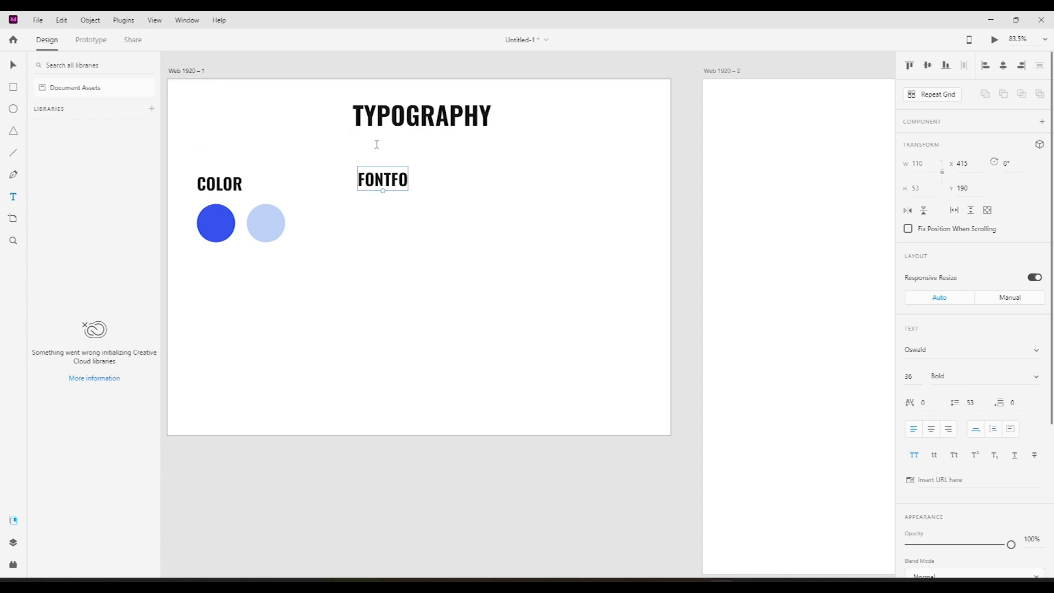
- Delete the surplus letters "FO" from the second heading so that it reads "FONT"
double_click(390, 178)
left_click(392, 179)
left_click_drag(391, 178, 426, 179)
key("BackSpace")
left_click(13, 64)
- Duplicate the FONT heading below itself at X 415, Y 272 and replace the copy's text with "OSWALD"
mouse_move(374, 187)
left_mouse_down()
mouse_move(374, 217)
mouse_move(372, 203)
left_mouse_up()
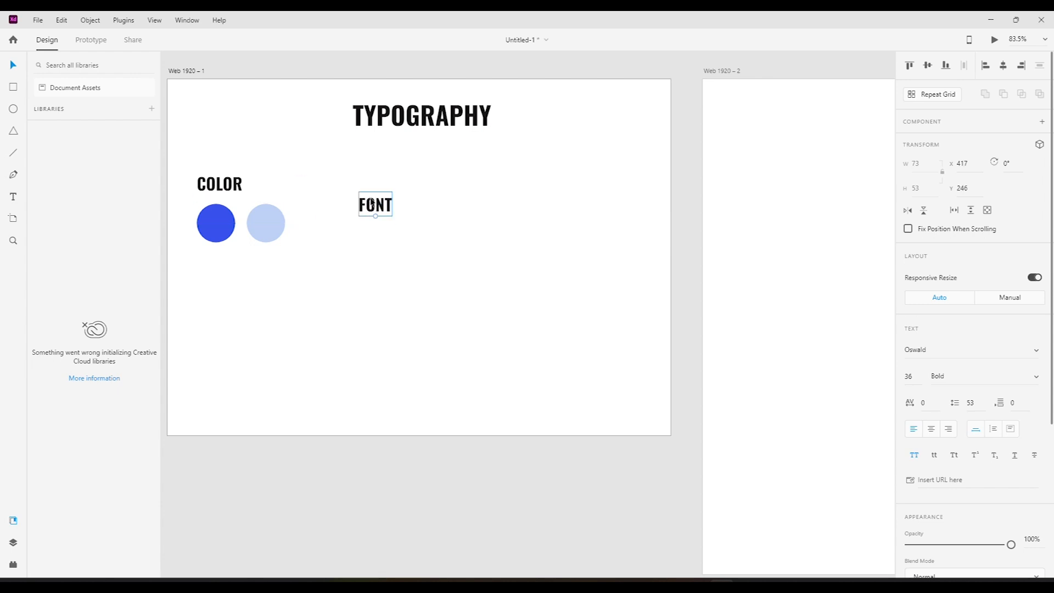
left_click_drag(374, 180, 373, 219)
left_click(909, 350)
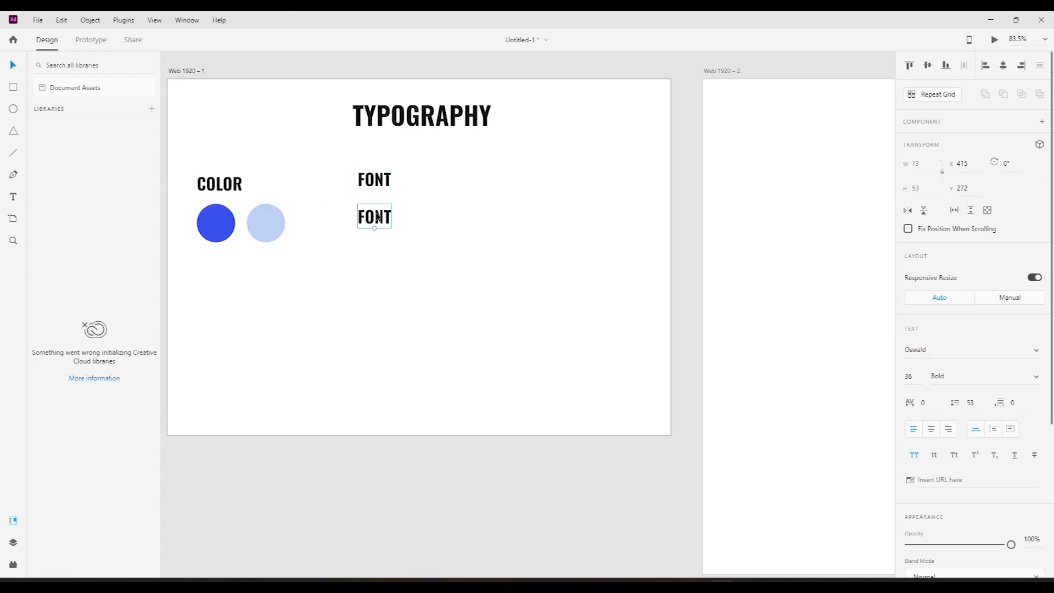
double_click(377, 216)
type("OSWALD")
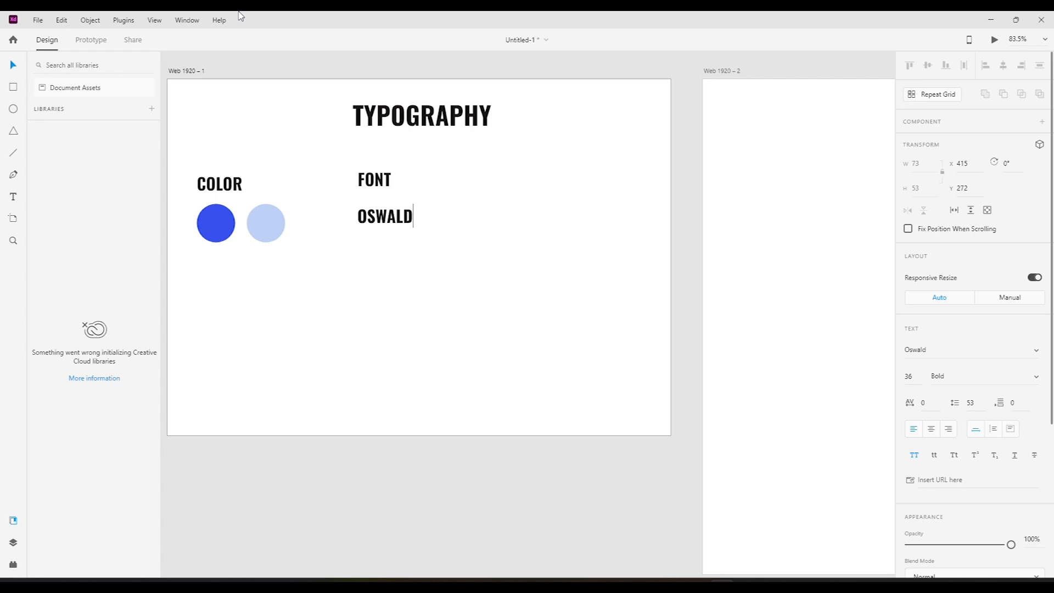
left_click(494, 304)
- Set the OSWALD text's font weight to Regular and move it up to Y 261
left_click(383, 220)
left_click(1035, 381)
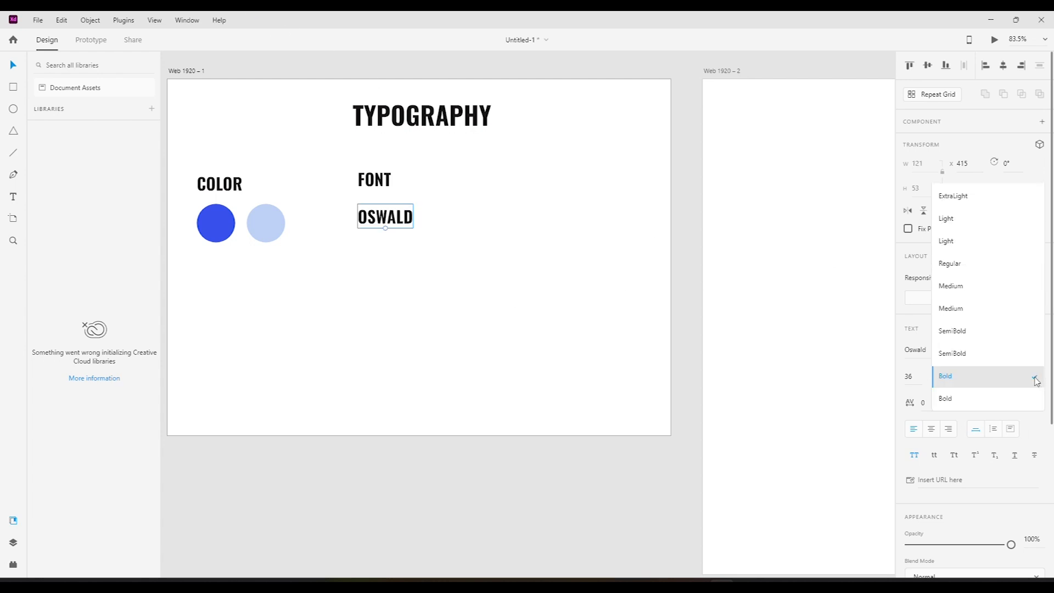
left_click(975, 262)
left_click(317, 237)
left_click_drag(383, 223, 384, 218)
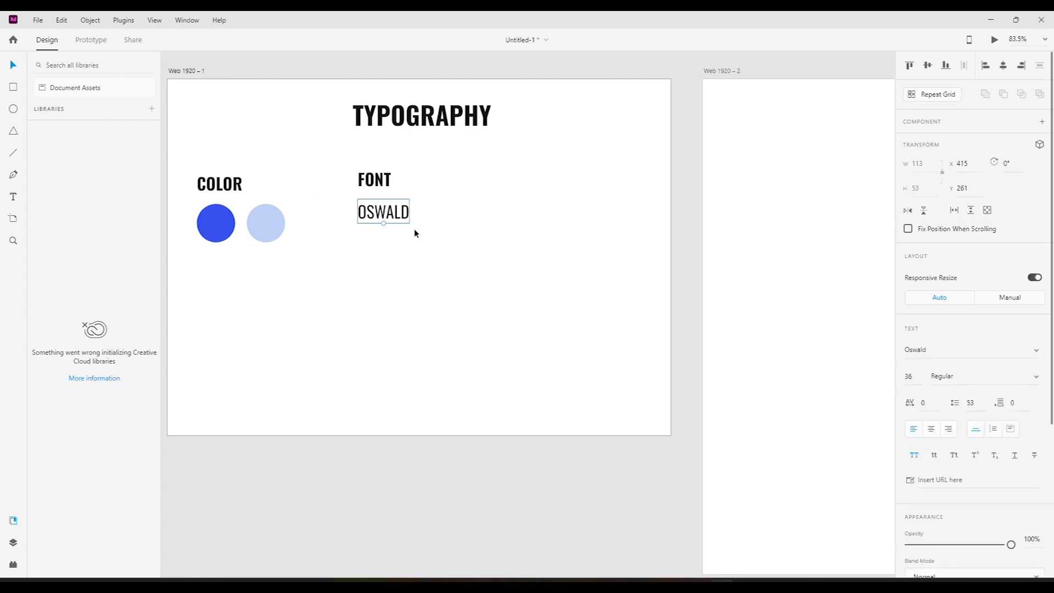
left_click(407, 232)
left_click(391, 220)
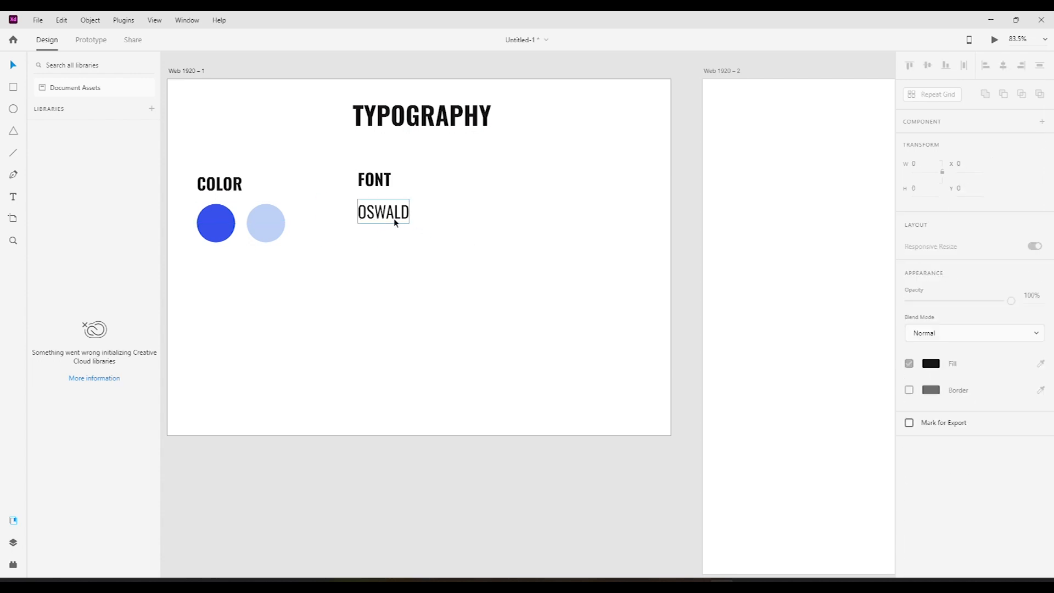
- Move the FONT heading and the OSWALD text together slightly down, lining FONT up with the COLOR heading
left_click(335, 200)
left_click_drag(352, 167, 437, 248)
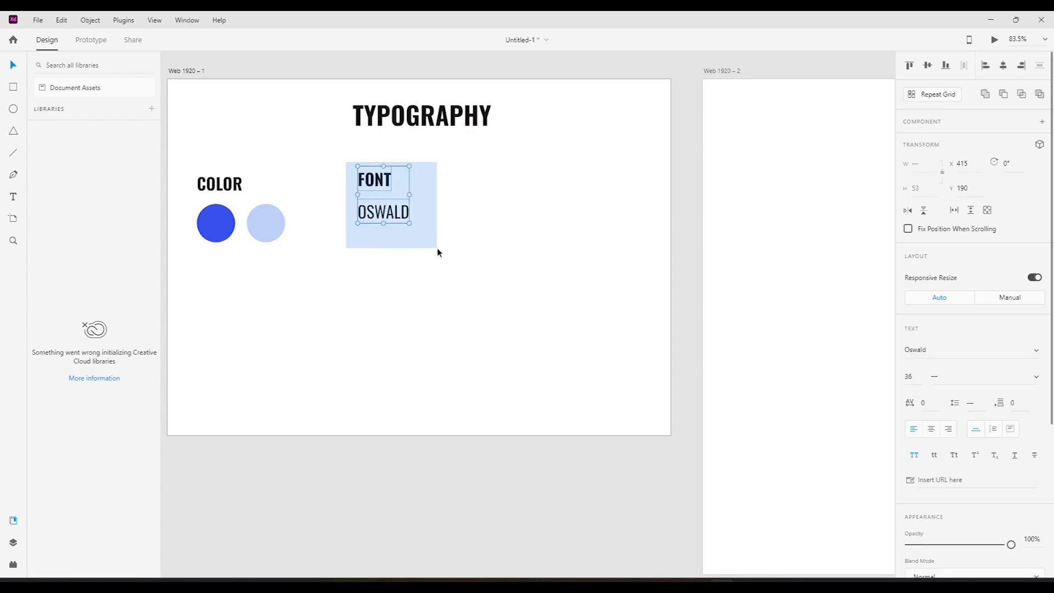
left_click_drag(371, 187, 373, 191)
left_click(540, 194)
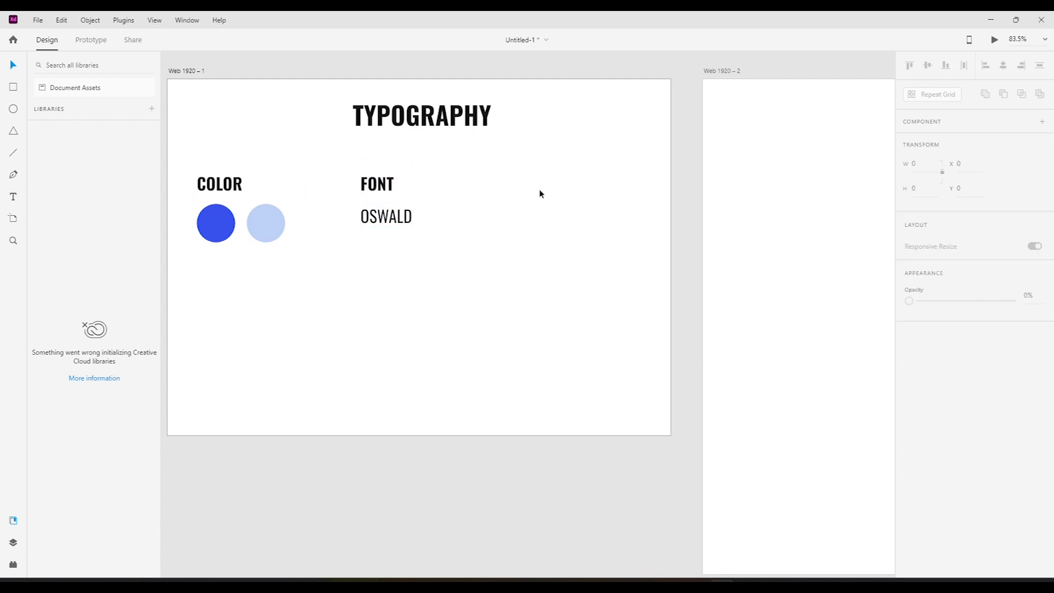
- Duplicate the FONT heading to its right at X 726, Y 181 and change the copy's text to "HEADING SIZE"
key("space")
left_click_drag(588, 209, 466, 212)
left_click(257, 183)
left_click_drag(262, 184, 400, 171)
double_click(399, 173)
type("H")
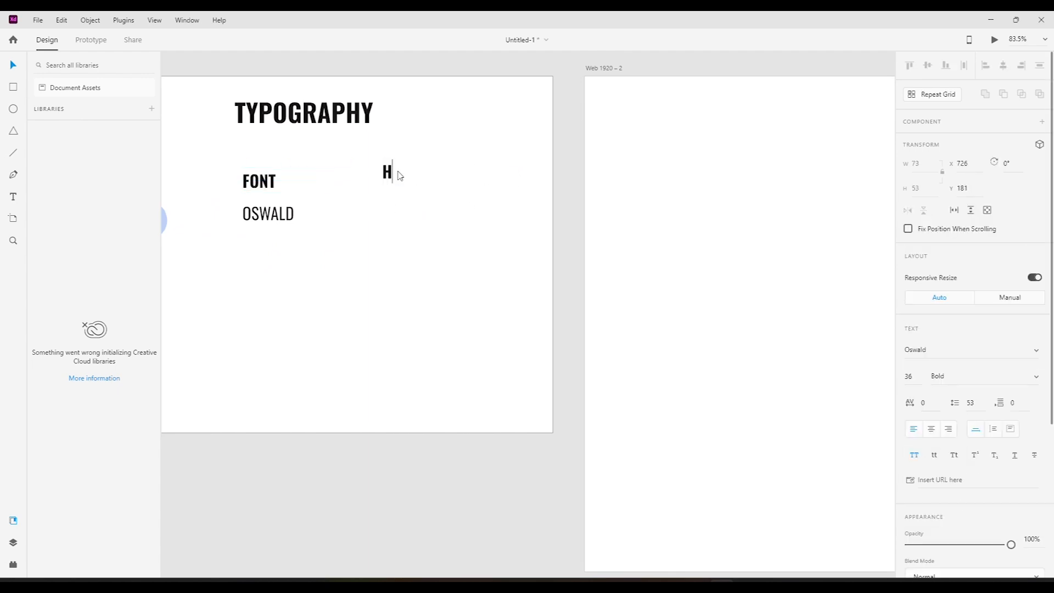
type("EADING  S")
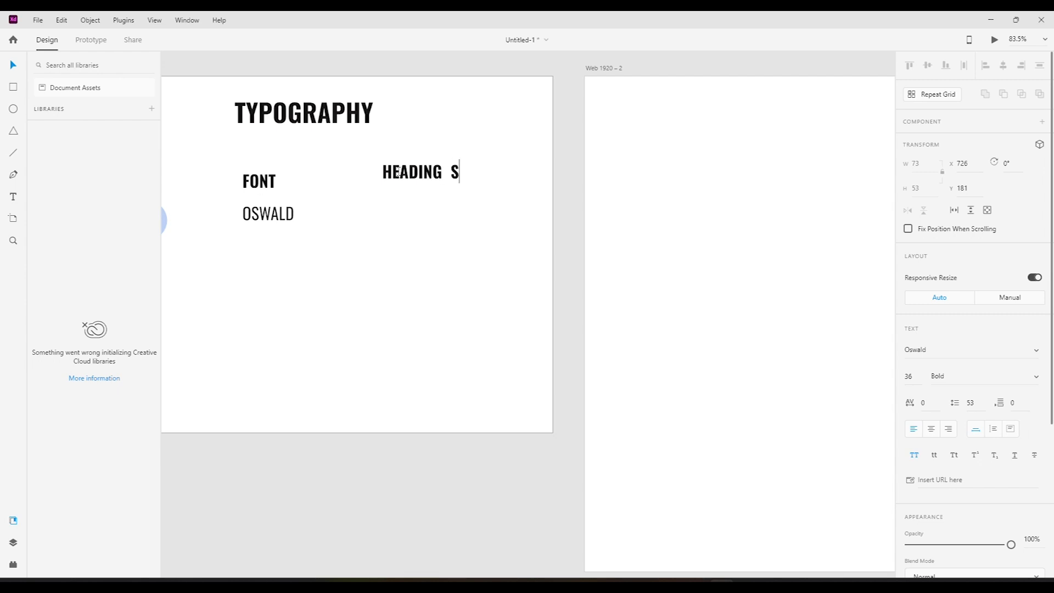
type("IZE")
key("Escape")
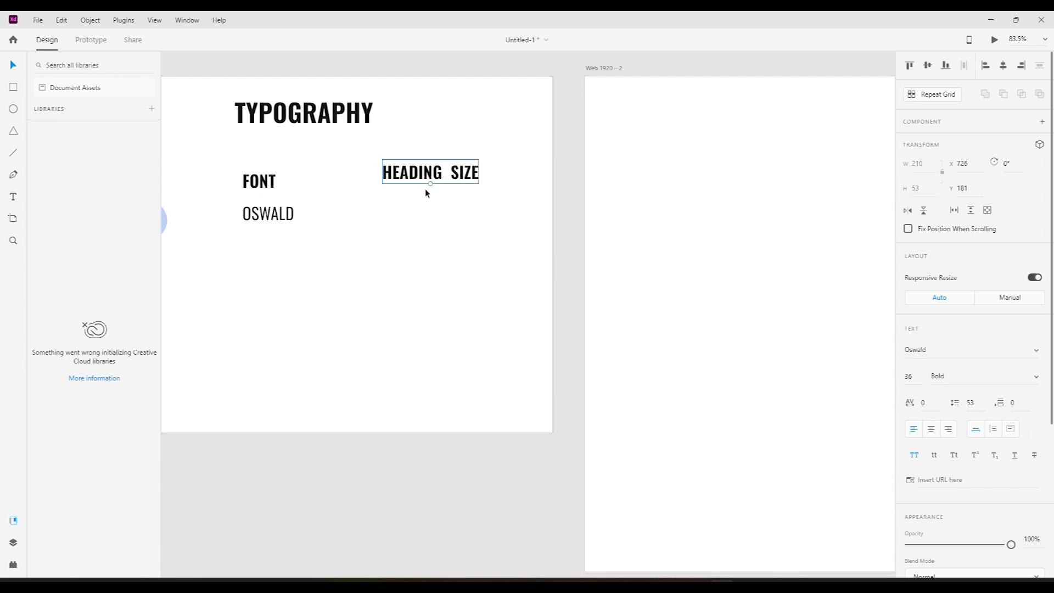
- Duplicate the HEADING SIZE heading directly below itself at X 726, Y 272 and set the copy's font size to 40
left_click_drag(421, 179, 420, 220, "alt")
double_click(417, 214)
double_click(415, 214)
triple_click(415, 214)
left_click(908, 376)
type("40")
key("Return")
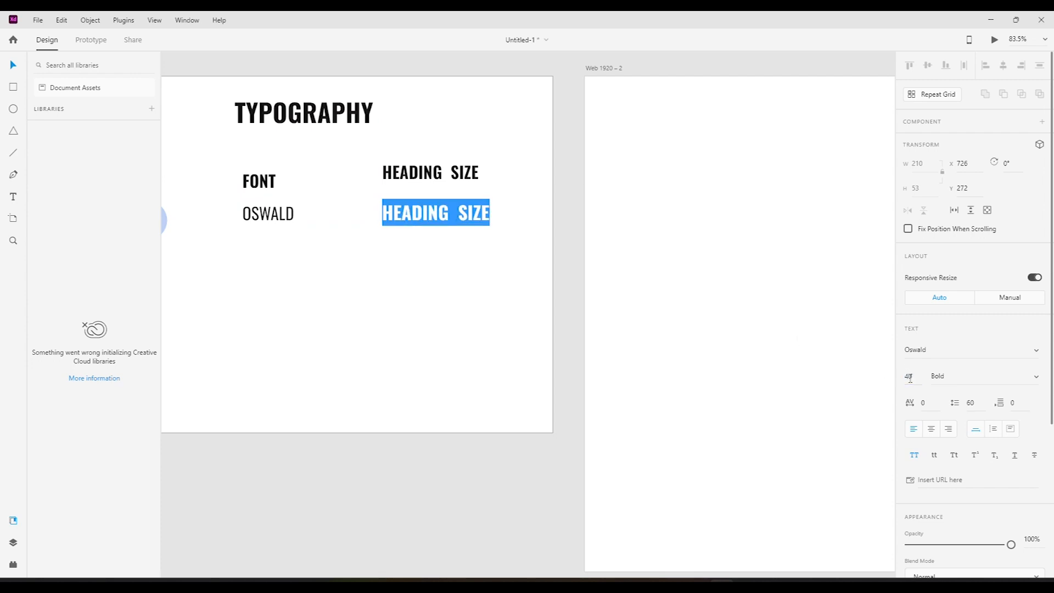
- Change the text of the lower HEADING SIZE copy to "HEADING : 40PX"
key("Escape")
double_click(463, 218)
double_click(463, 218)
key("BackSpace")
key("BackSpace")
key("BackSpace")
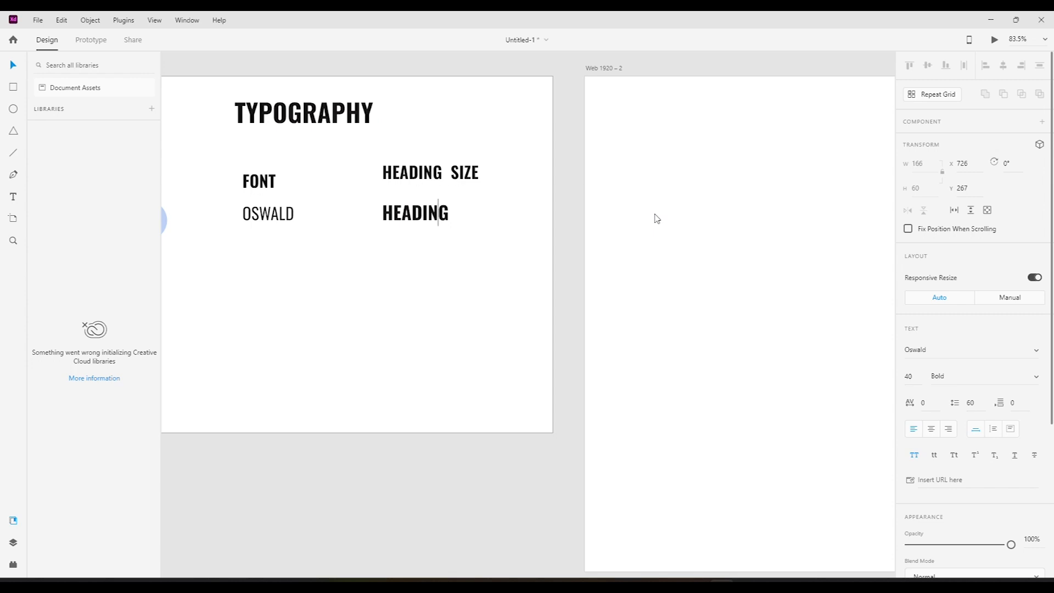
type(": 40PX")
left_click(371, 250)
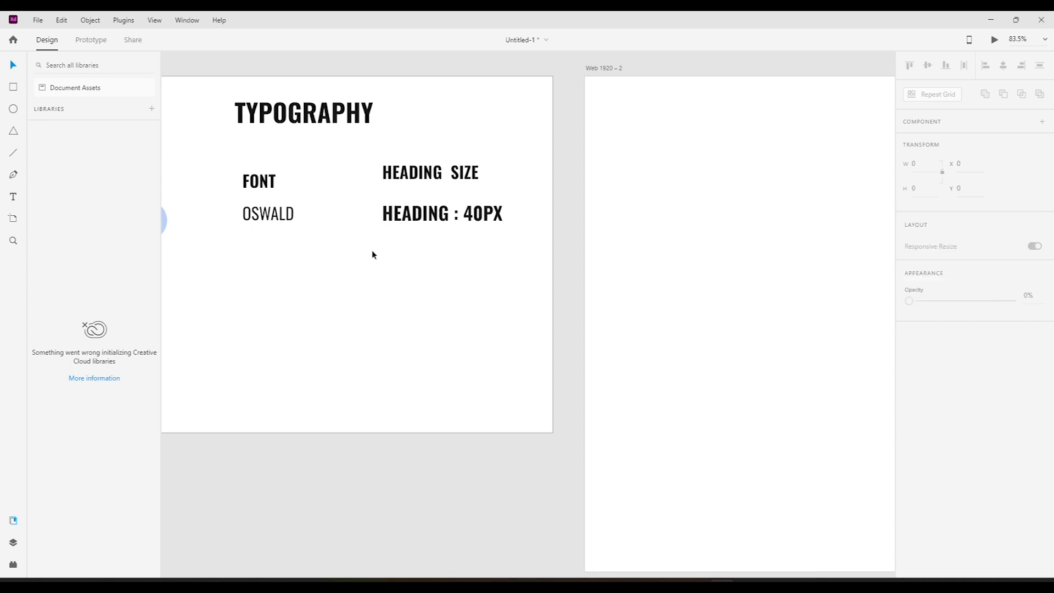
- Reduce the "HEADING : 40PX" text's font size to 24
left_click(393, 218)
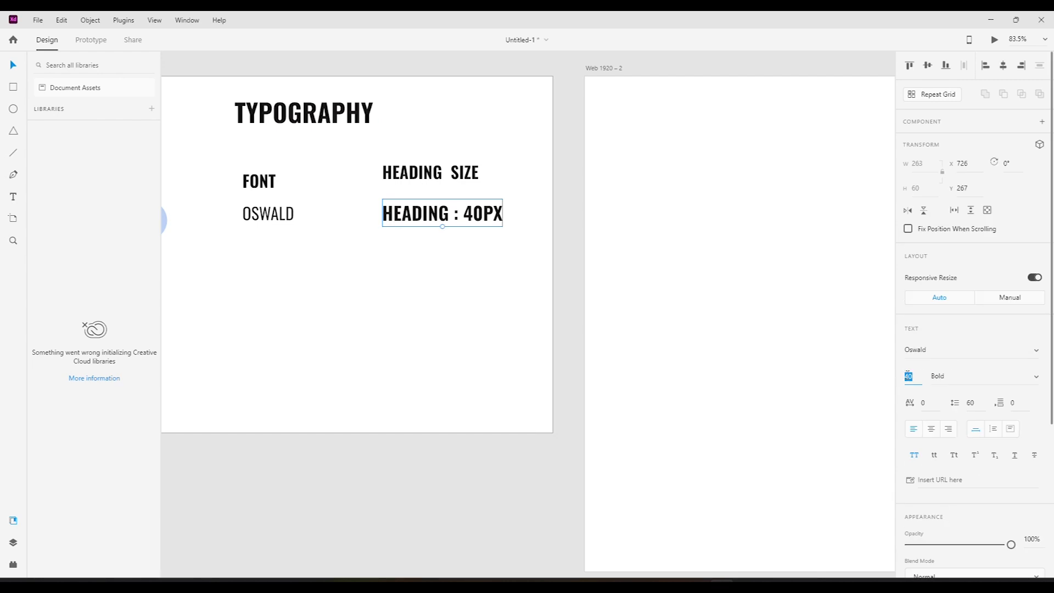
key("Return")
key("shift+Up")
key("shift+Up")
key("shift+Down")
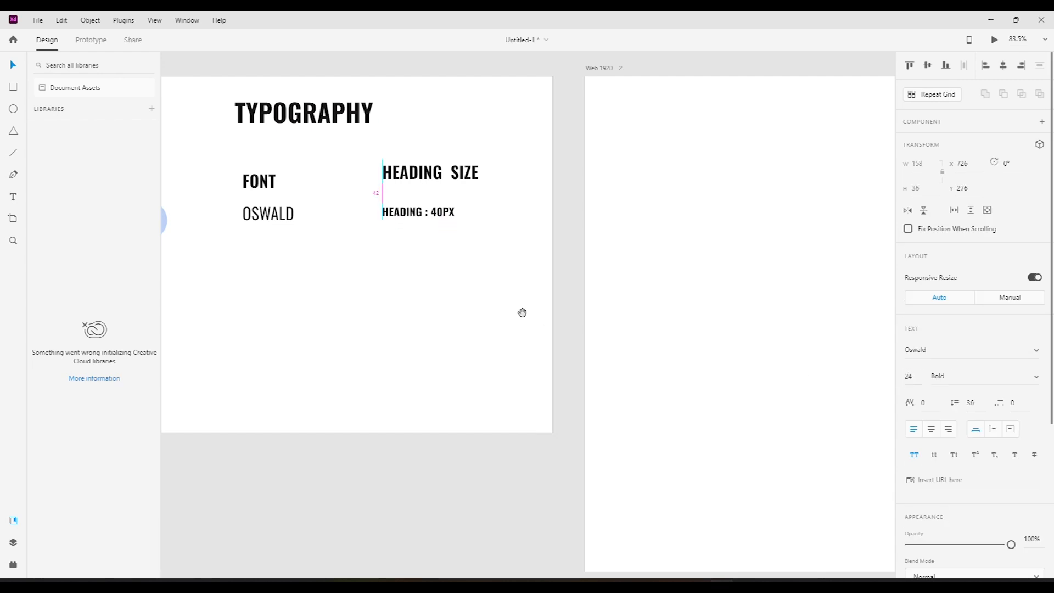
left_click_drag(401, 260, 572, 311)
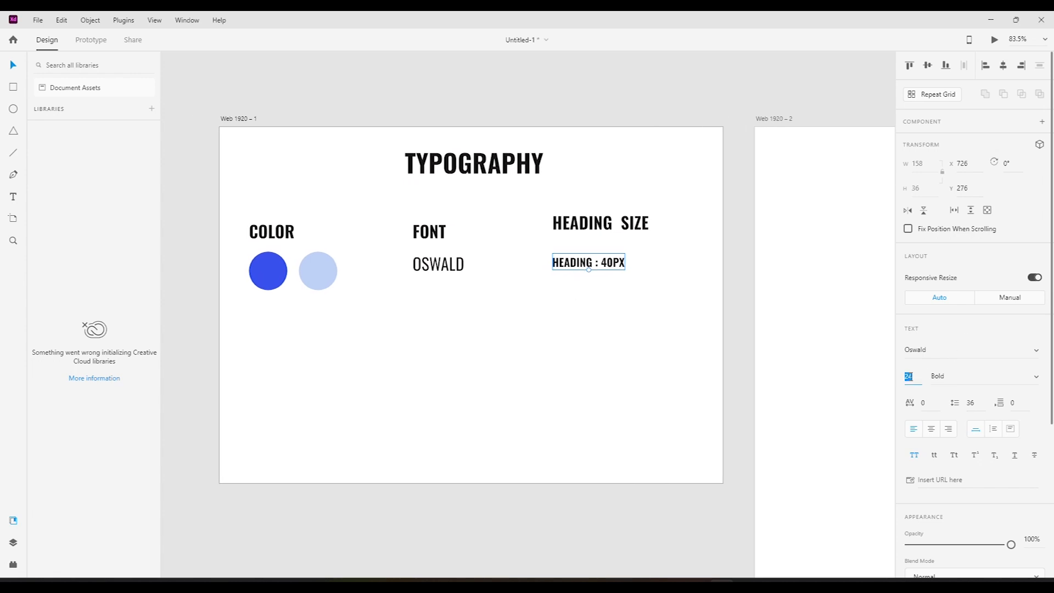
- Set the font size of the "HEADING : 40PX" text to 30
type("30")
key("Return")
left_click(403, 84)
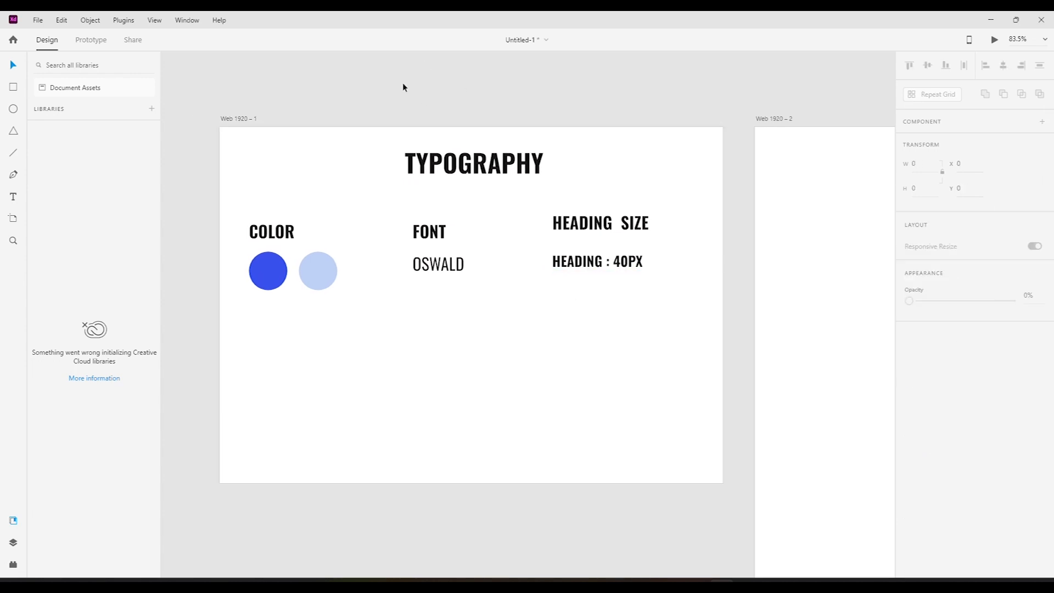
left_click(493, 457)
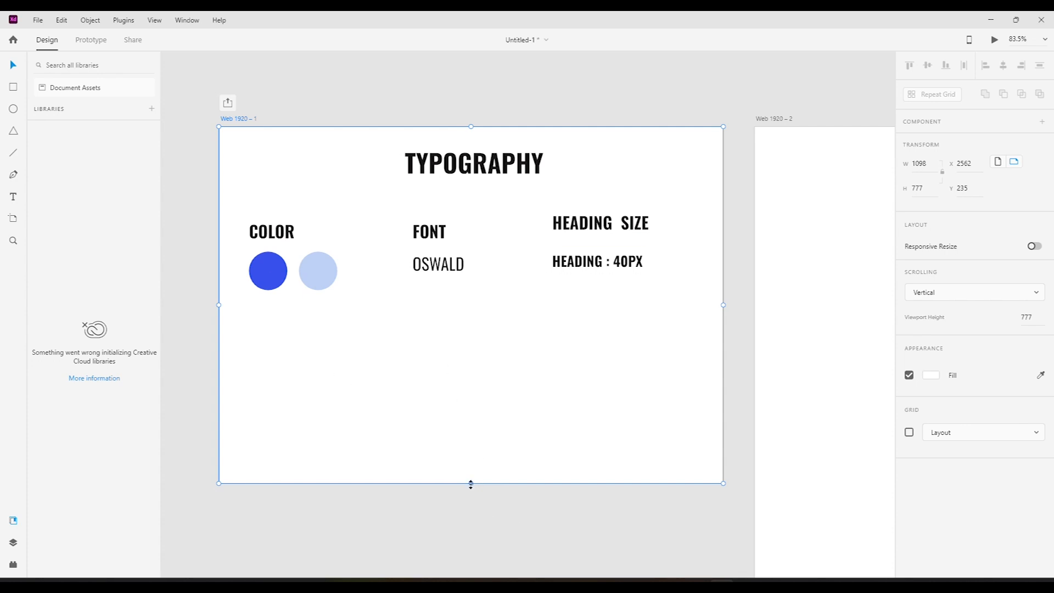
left_click(483, 346)
mouse_move(721, 585)
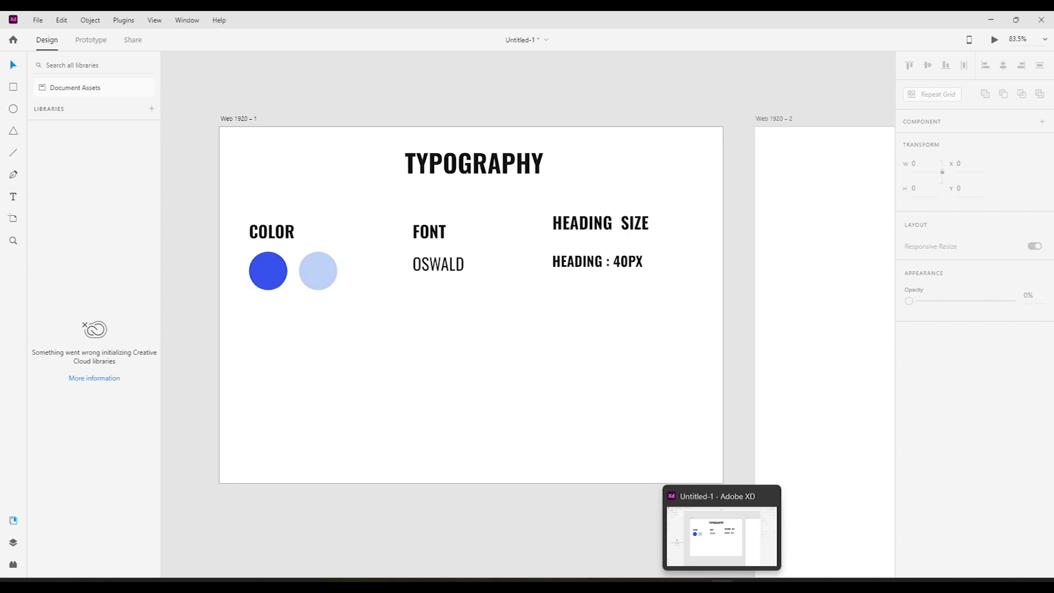
left_click(649, 585)
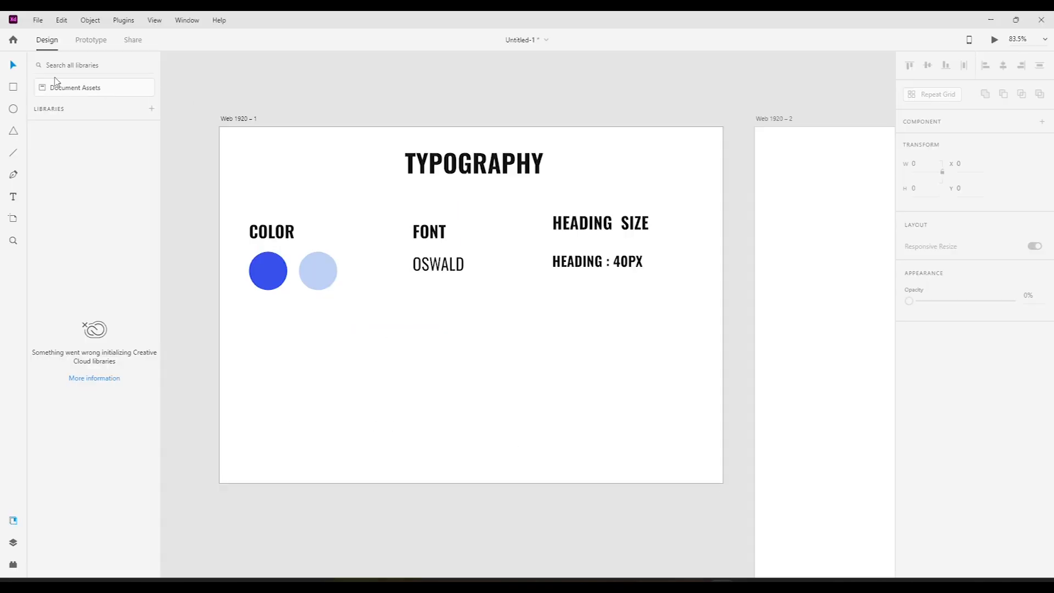
- Draw a rectangle about 277 by 52 below the colour circles at X 64, Y 529 with a corner radius of 8
mouse_move(254, 352)
left_mouse_down()
mouse_move(412, 395)
mouse_move(426, 369)
mouse_move(412, 381)
mouse_move(381, 375)
left_mouse_up()
key("v")
left_click_drag(280, 358, 276, 377)
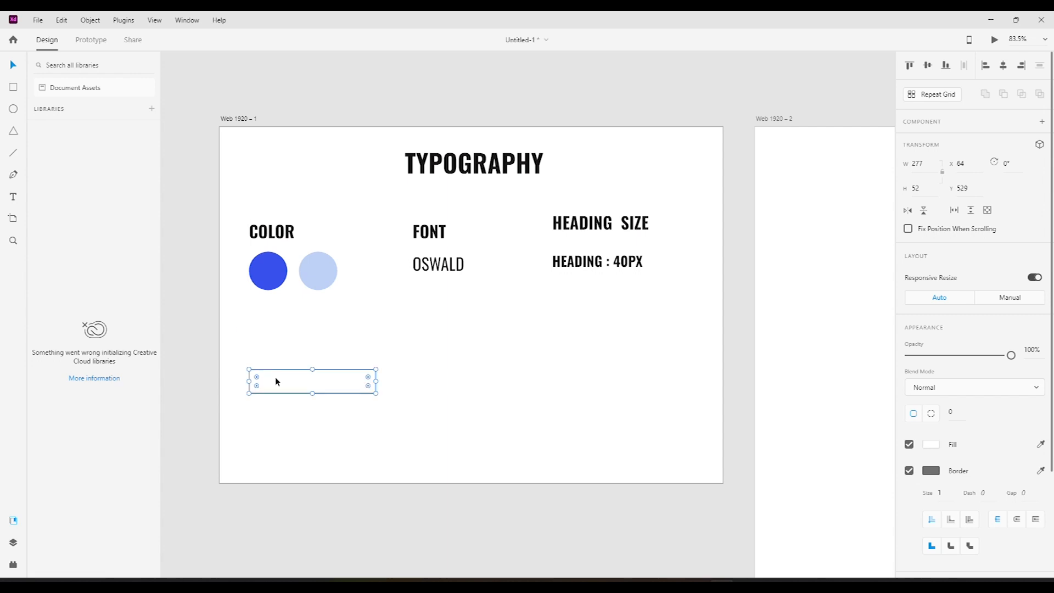
type("5")
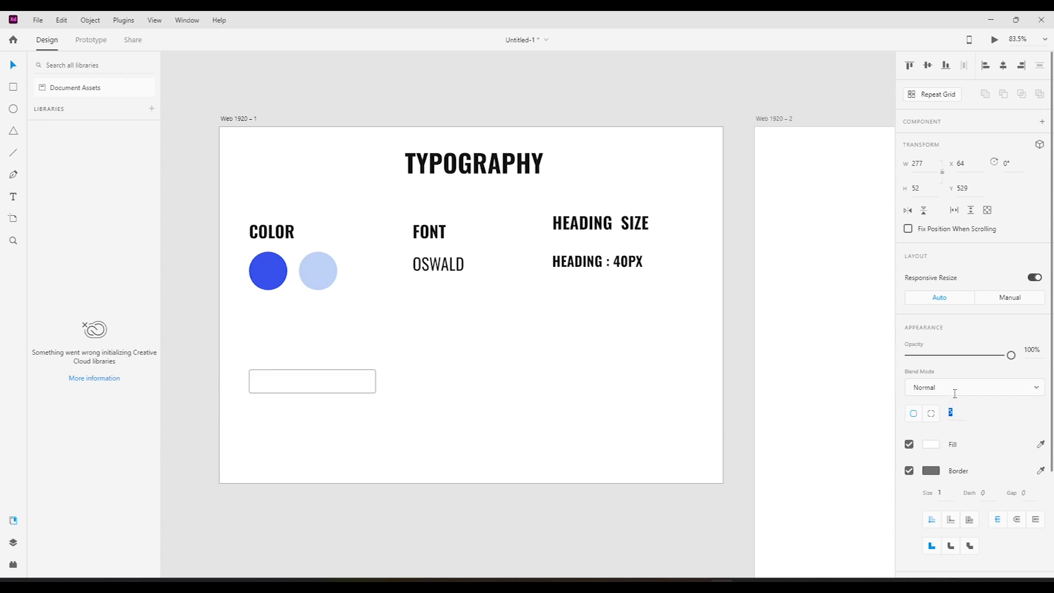
key("Return")
- Fill the rounded rectangle with #3850EC sampled from the dark blue circle and remove its border
left_click(930, 444)
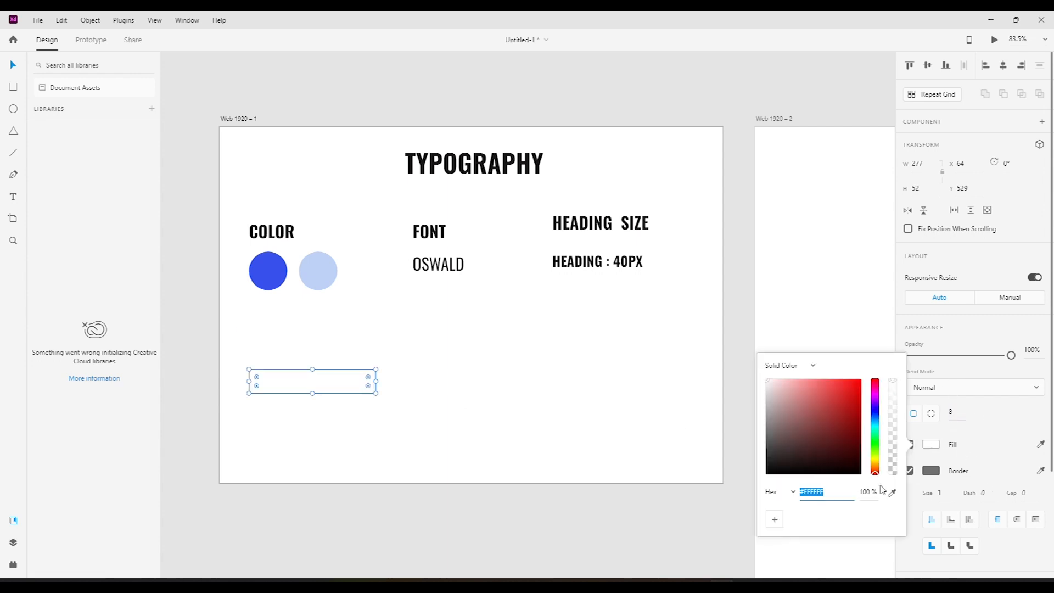
left_click(892, 493)
left_click(271, 275)
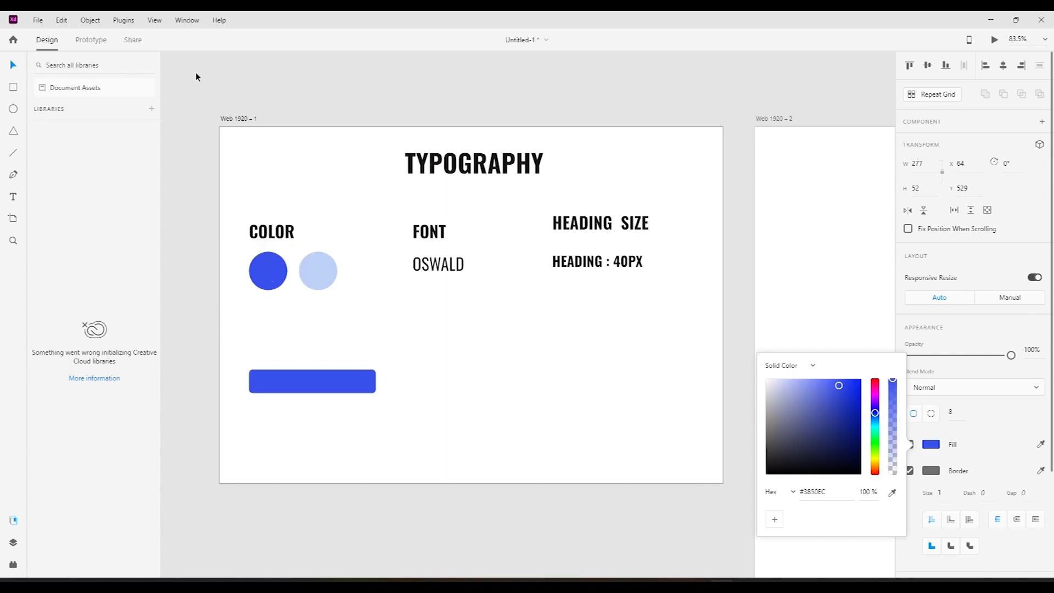
left_click(910, 469)
left_click(909, 471)
left_click(392, 335)
left_click(421, 271)
left_click_drag(431, 271, 306, 384)
key("ctrl+z")
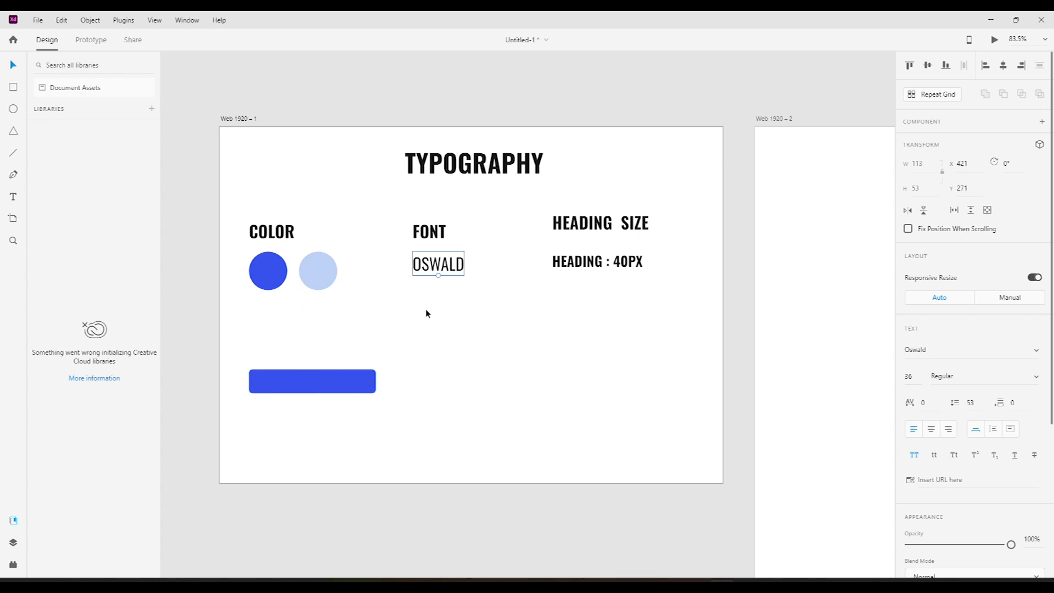
- Duplicate the OSWALD text onto the blue rectangle at about X 134, Y 529 and bring it to the front
left_click_drag(436, 268, 301, 387)
right_click(425, 371)
left_click(478, 282)
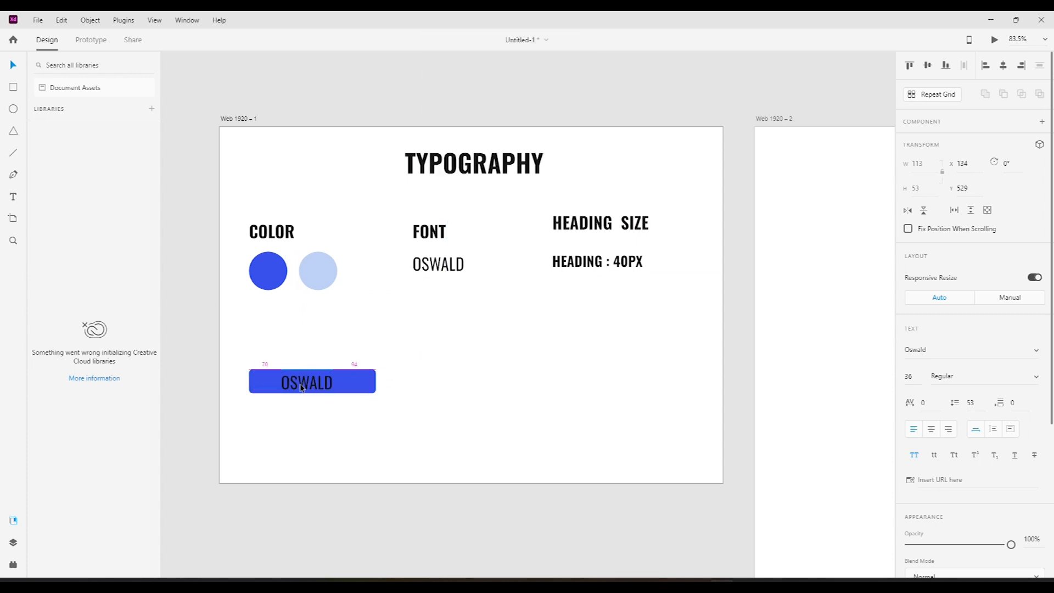
- Change the text on the blue rectangle to "READ MORE"
double_click(300, 387)
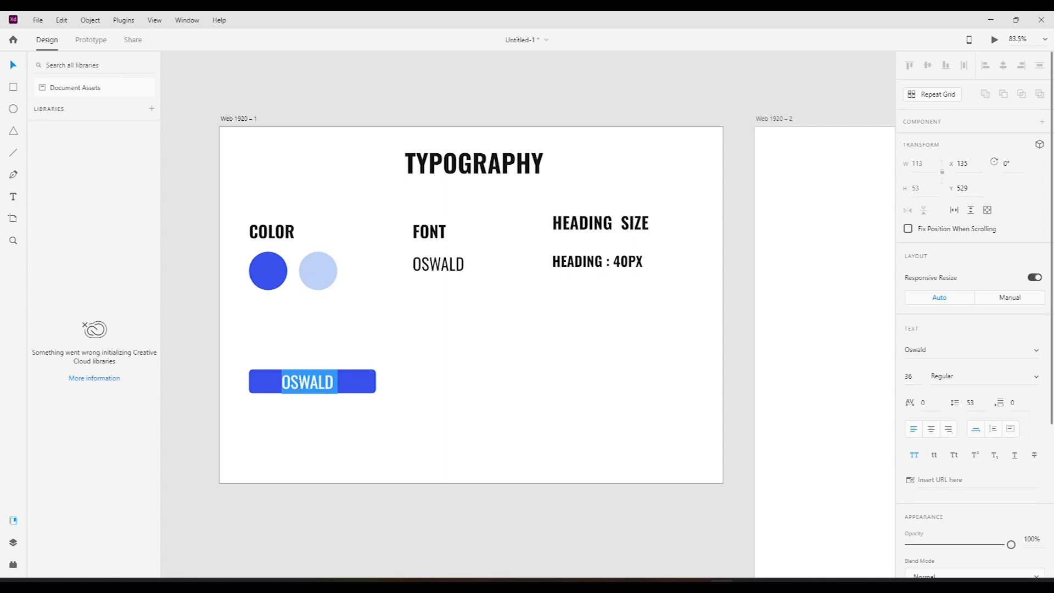
type("READ MORE")
key("ctrl+a")
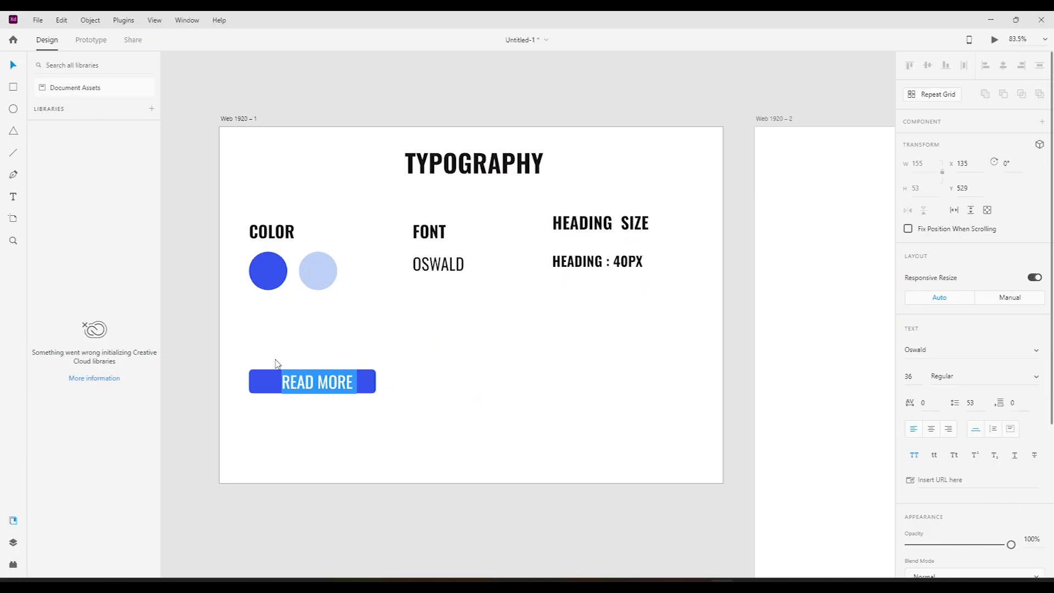
- Replace the text on the blue rectangle with "LOGIN"
left_click(306, 382)
key("ctrl+a")
type("LOGIN")
left_click(401, 431)
- Centre the LOGIN label horizontally on the blue rectangle
left_click_drag(363, 438, 299, 372)
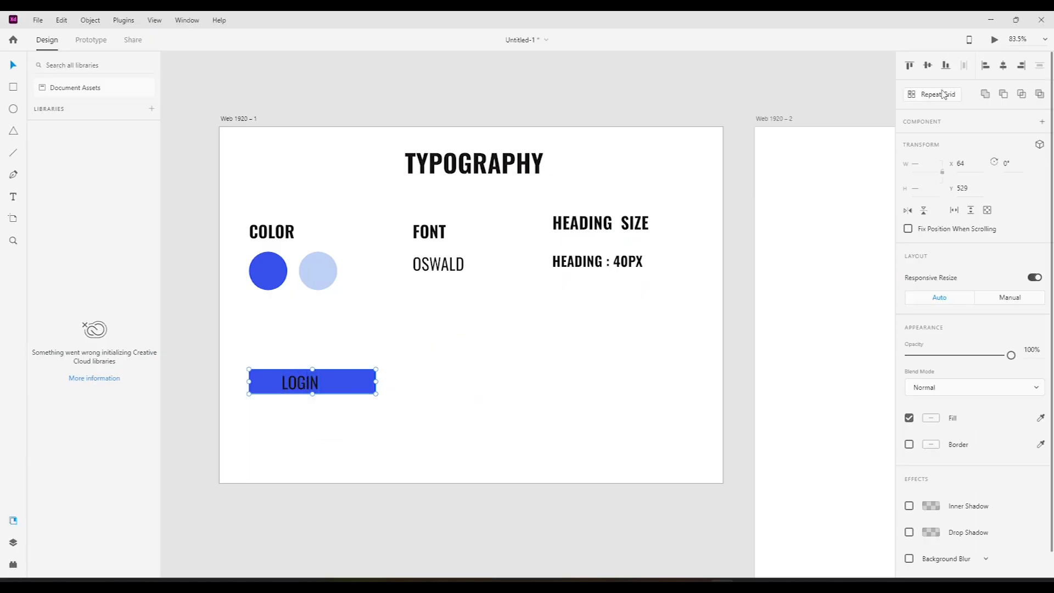
left_click(1003, 66)
left_click(592, 383)
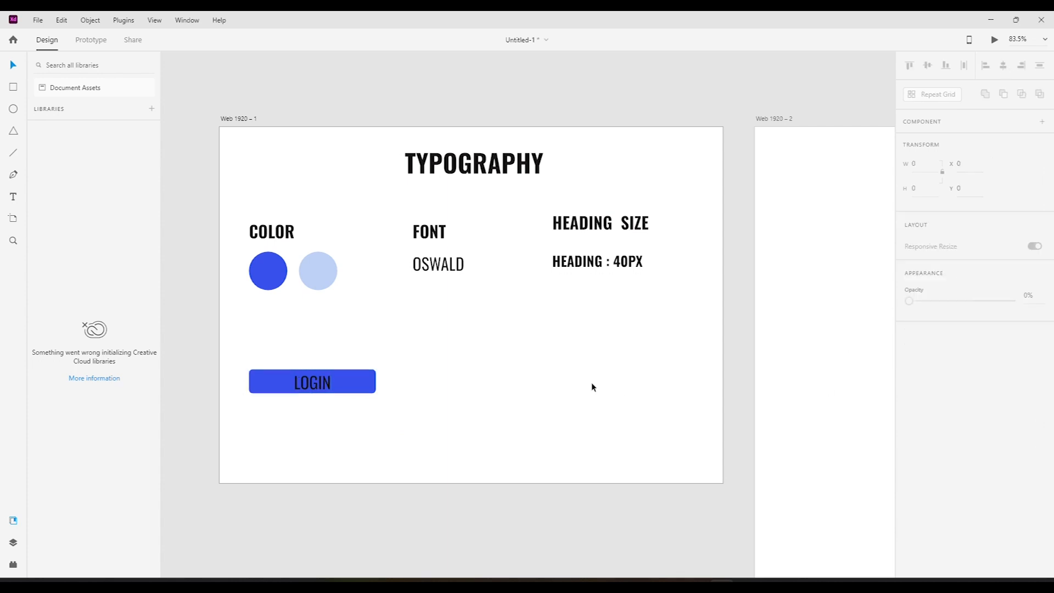
- Make the LOGIN label bold and fill it with white
left_click(313, 383)
left_click(1032, 377)
left_click(949, 466)
scroll(1001, 398, "down", 2)
scroll(1002, 397, "down", 1)
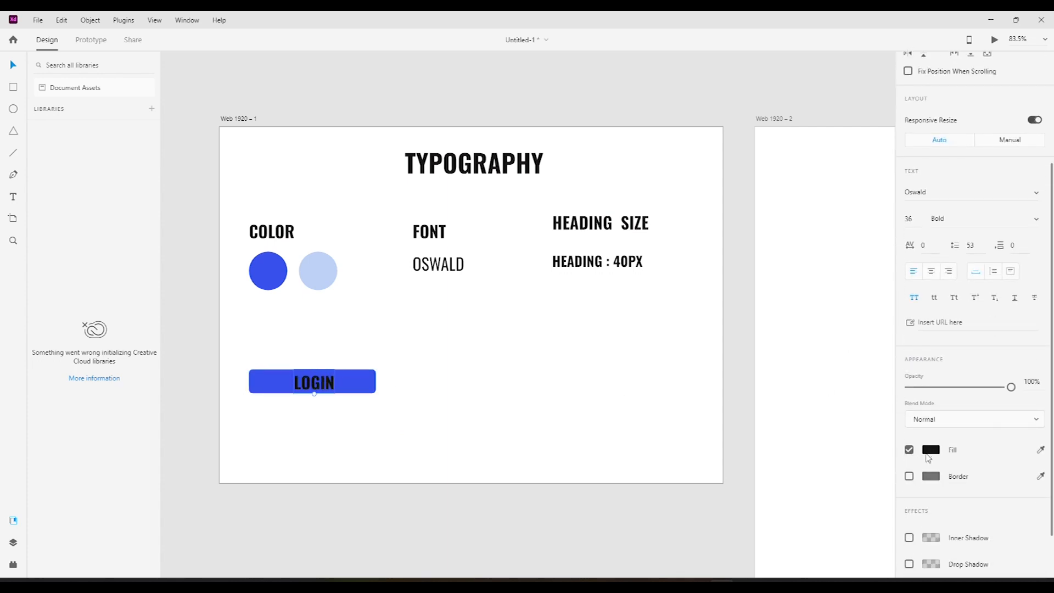
left_click(931, 450)
left_click(766, 374)
- Reduce the LOGIN label's font size and widen its letter spacing
left_click(325, 393)
key("Down")
key("Down")
key("Down")
key("Down")
key("Down")
key("Down")
key("Down")
key("Down")
key("Down")
key("Down")
key("Down")
key("Down")
key("Down")
key("Down")
key("Down")
key("Down")
key("Down")
key("Down")
key("Up")
key("Up")
key("Up")
key("Up")
key("Up")
key("Up")
key("Up")
left_click(932, 259)
left_click_drag(924, 241, 929, 196)
- Align the resized LOGIN label and the blue rectangle to a common centre, both vertically and horizontally
left_click_drag(360, 419, 257, 348)
left_click(927, 66)
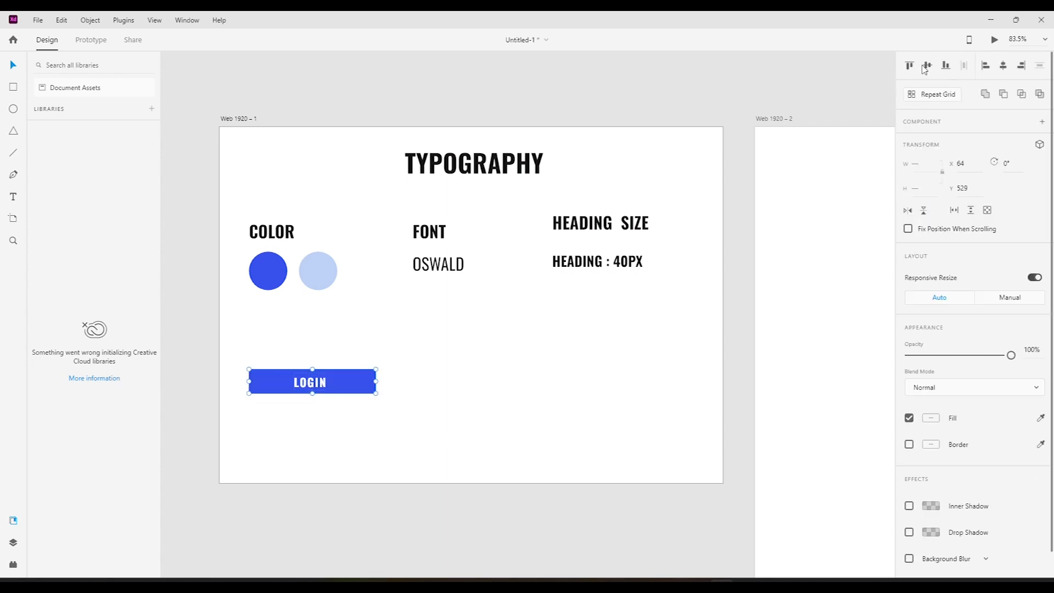
left_click(1004, 65)
left_click(471, 330)
left_click_drag(347, 419, 301, 359)
left_click(333, 331)
left_click(306, 388)
- Duplicate the HEADING SIZE heading above the login button at X 64, Y 455 and change the copy's text to "BUTTON"
left_click(602, 227)
left_click_drag(602, 226, 294, 354)
triple_click(292, 354)
type("BUR")
key("BackSpace")
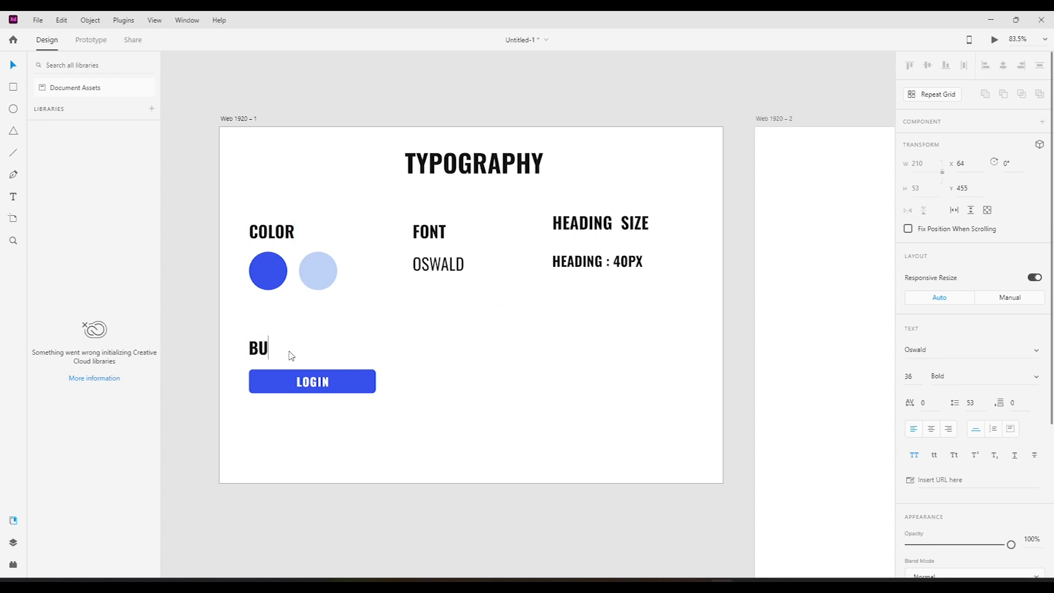
type("TTONS")
left_click_drag(301, 347, 315, 348)
key("BackSpace")
key("Escape")
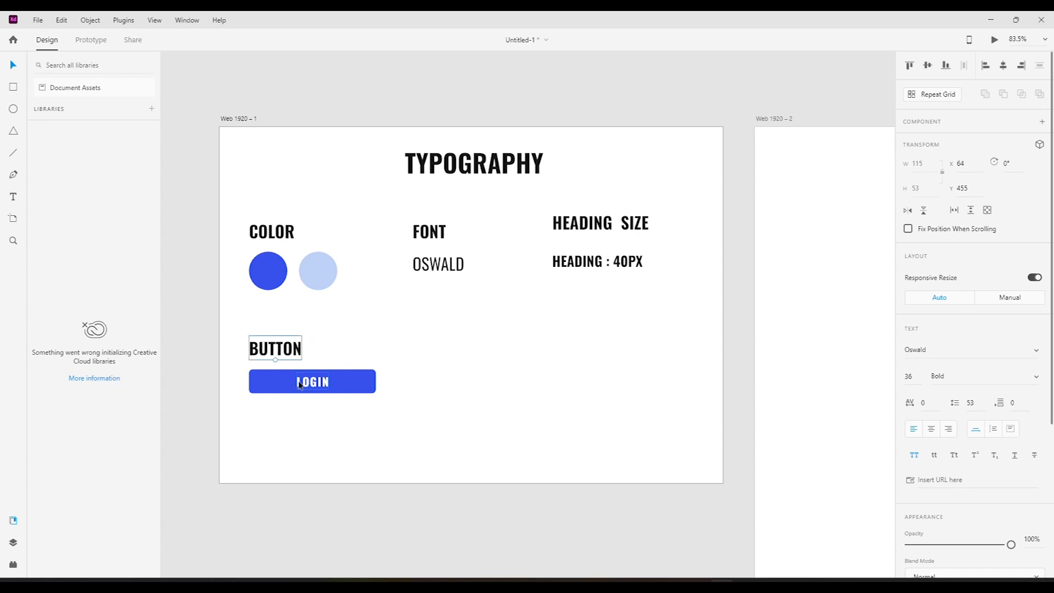
left_click(459, 348)
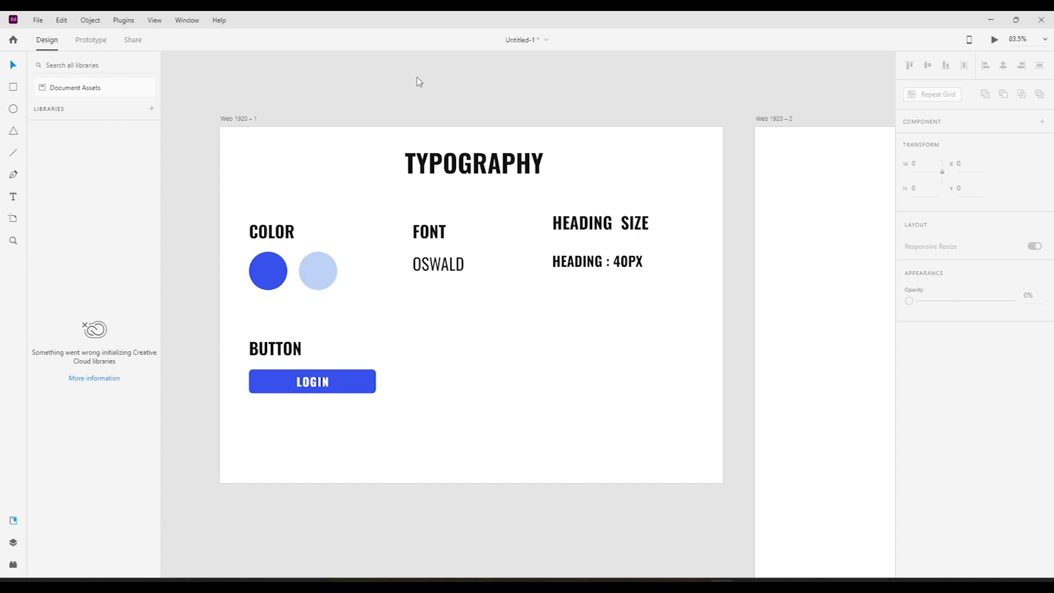
key("ctrl+s")
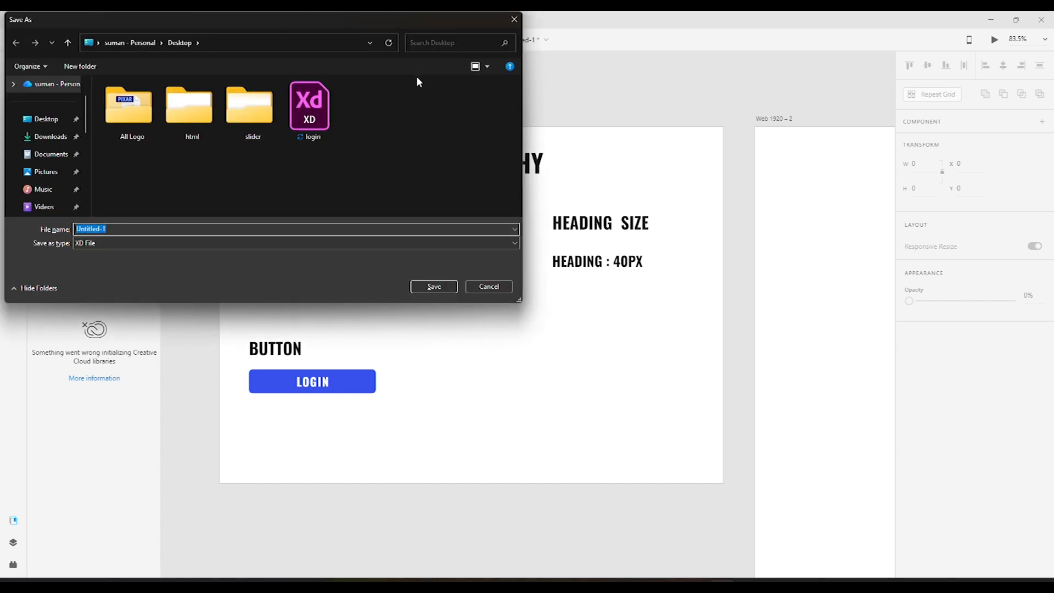
left_click(497, 291)
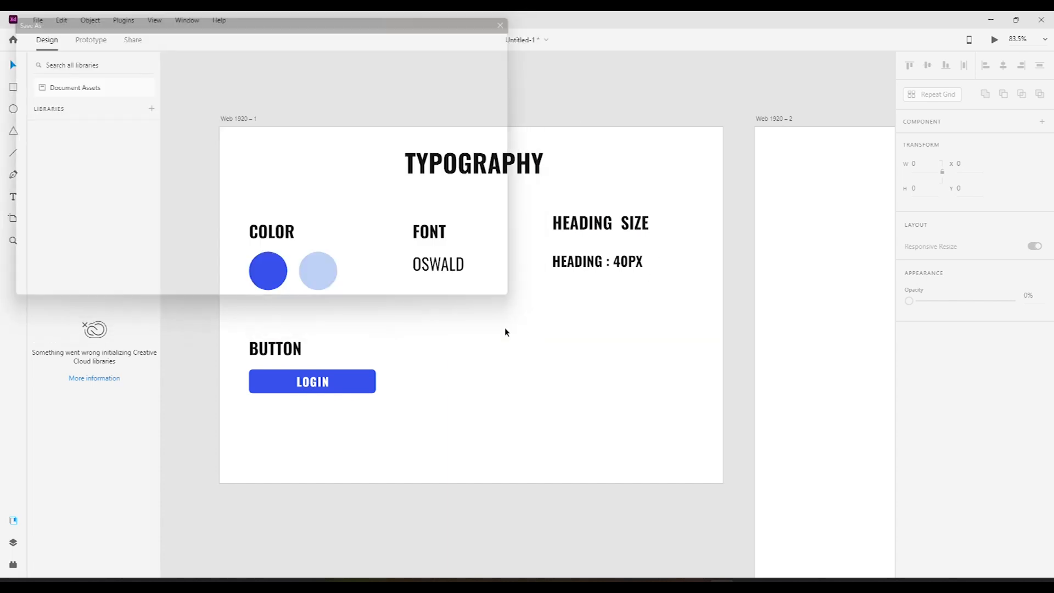
- Rename the artboard "Web 1920 – 2" to "Login"
scroll(505, 332, "right", 10)
left_click_drag(495, 269, 509, 326)
double_click(396, 162)
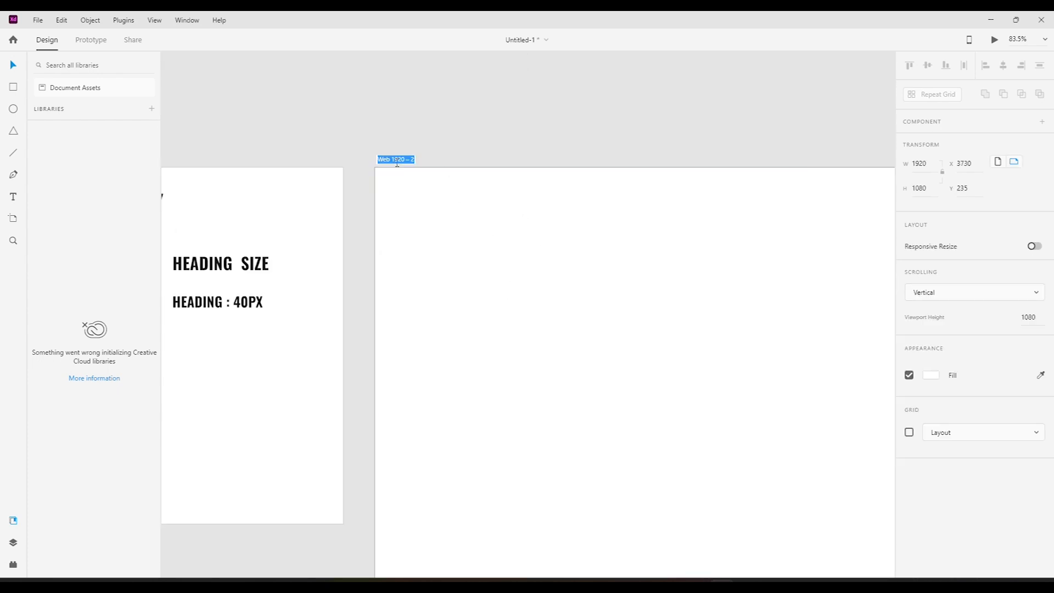
type("Login")
key("Return")
- Switch to Photoshop, accept the background colour bed1f6 and examine the login page mockup's layout
left_click_drag(228, 116, 479, 113)
left_click_drag(838, 345, 394, 179)
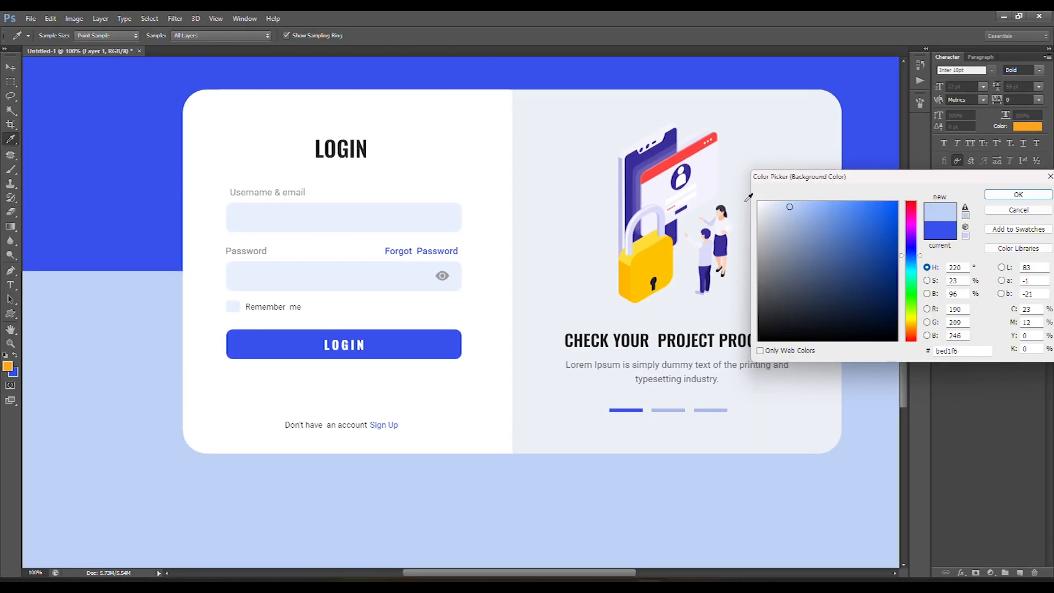
left_click(1018, 191)
right_click(380, 191)
right_click(336, 173)
right_click(273, 171)
left_click(298, 191)
left_click_drag(527, 169, 483, 236)
left_click_drag(57, 67, 263, 171)
left_click_drag(557, 183, 357, 109)
left_click_drag(495, 282, 494, 232)
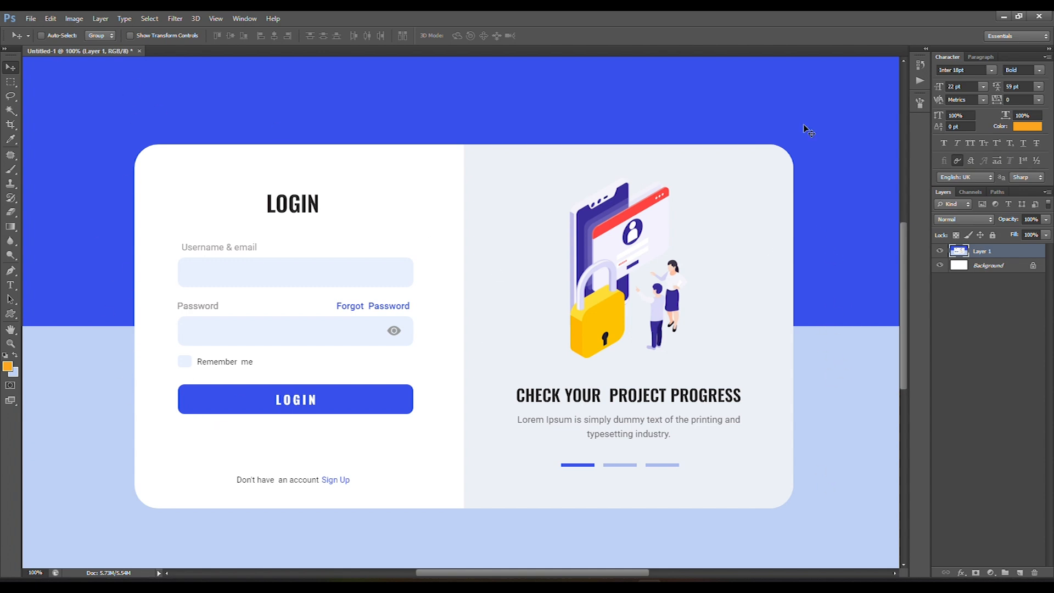
- Back in Adobe XD, draw a borderless rectangle 1920 wide and about 605 high across the top of the Login artboard
scroll(74, 280, "down", 3)
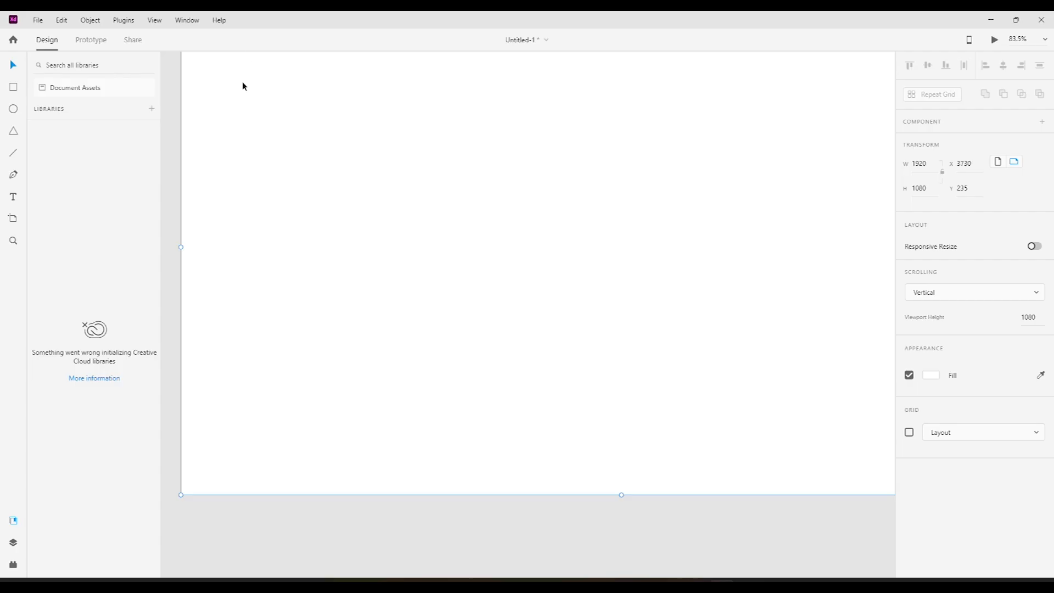
scroll(319, 180, "up", 2)
scroll(282, 201, "down", 1)
left_click_drag(390, 188, 363, 262)
scroll(369, 205, "down", 3)
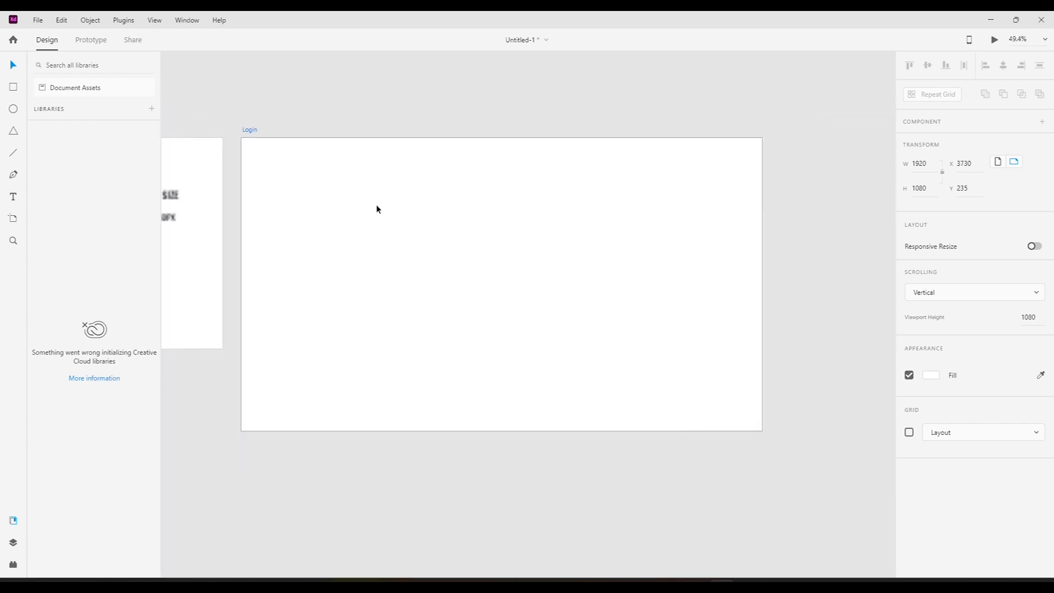
left_click_drag(465, 253, 455, 253)
left_click(13, 87)
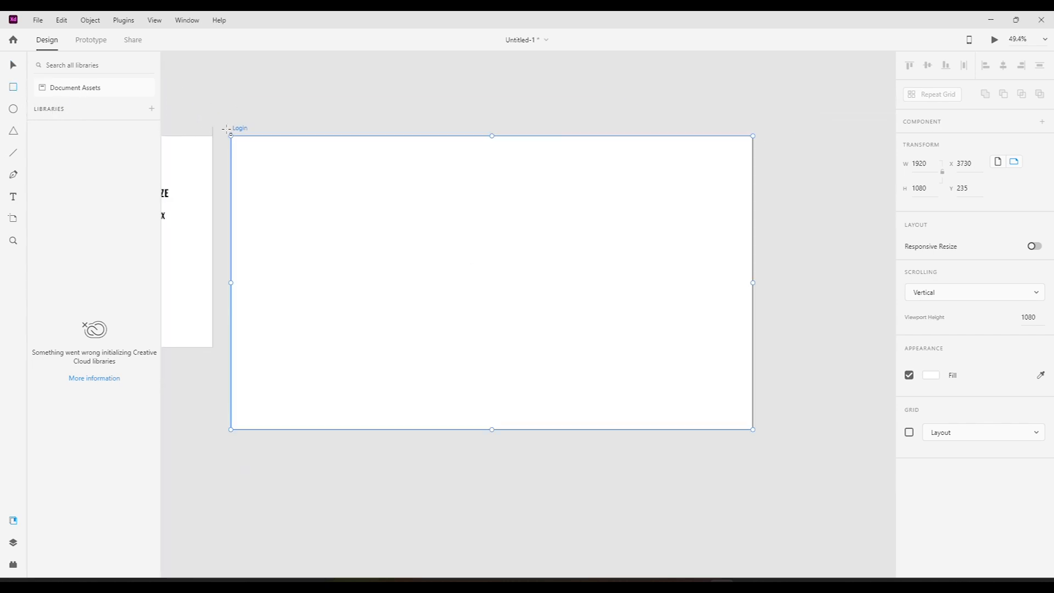
left_click(248, 140)
left_click_drag(240, 138, 753, 301)
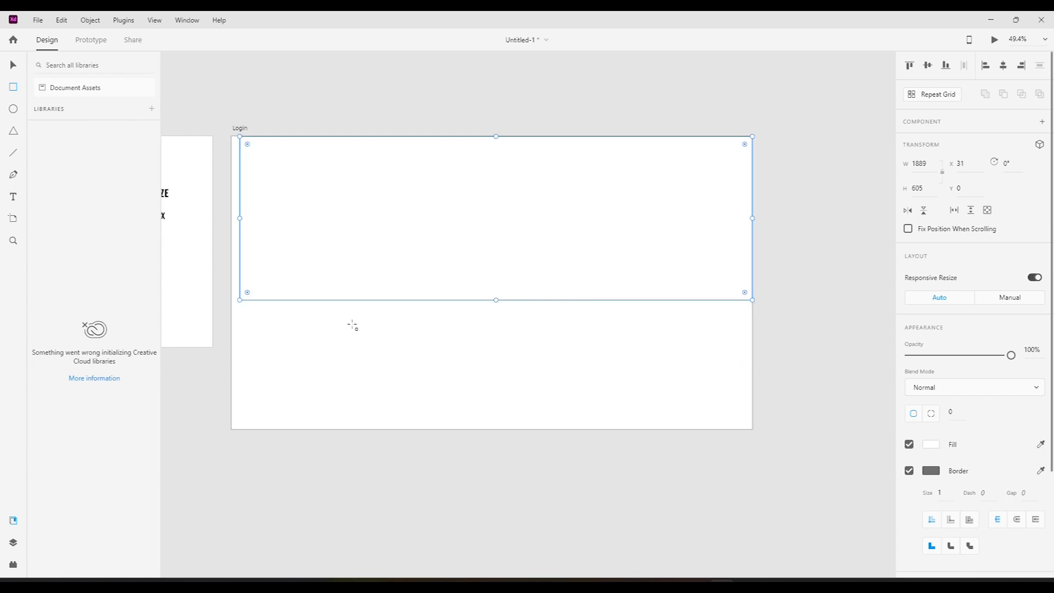
left_click_drag(239, 218, 232, 218)
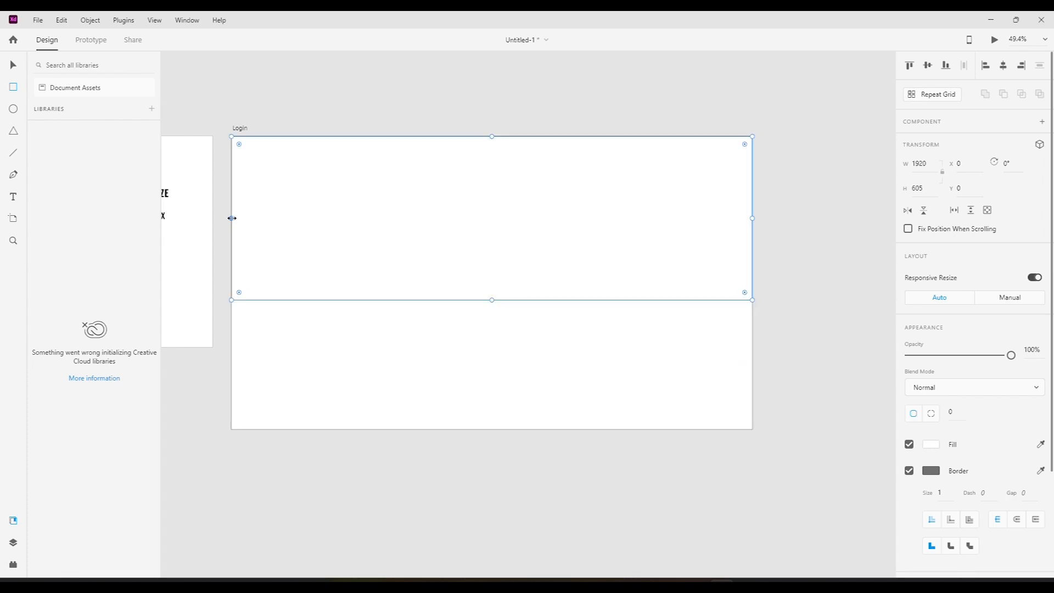
left_click(908, 471)
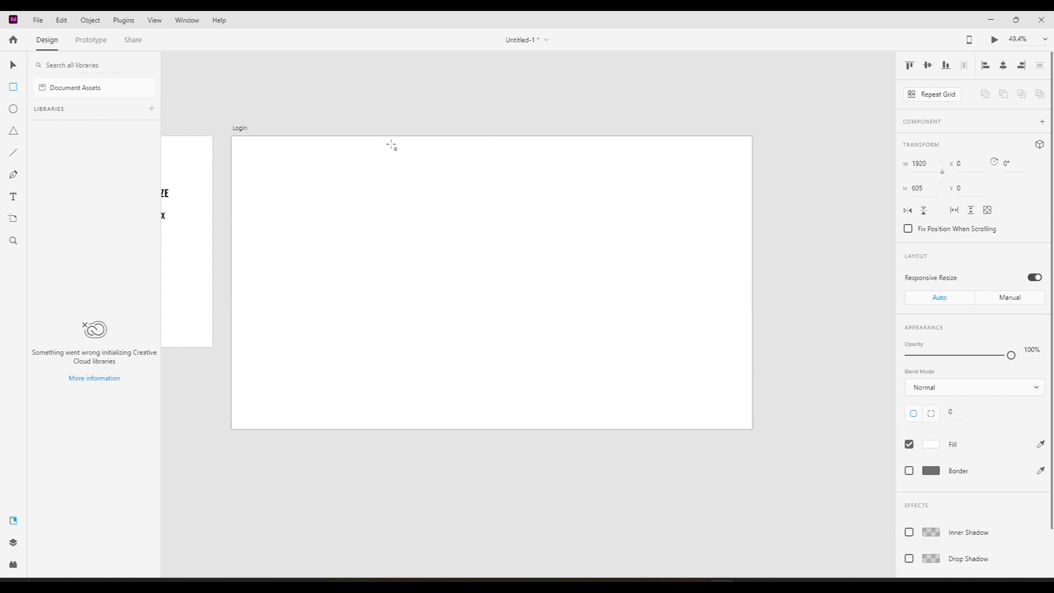
left_click(15, 63)
- Select both colour circles on the style guide artboard and add the fill colour #BED1F6 as a saved swatch
scroll(510, 214, "left", 10)
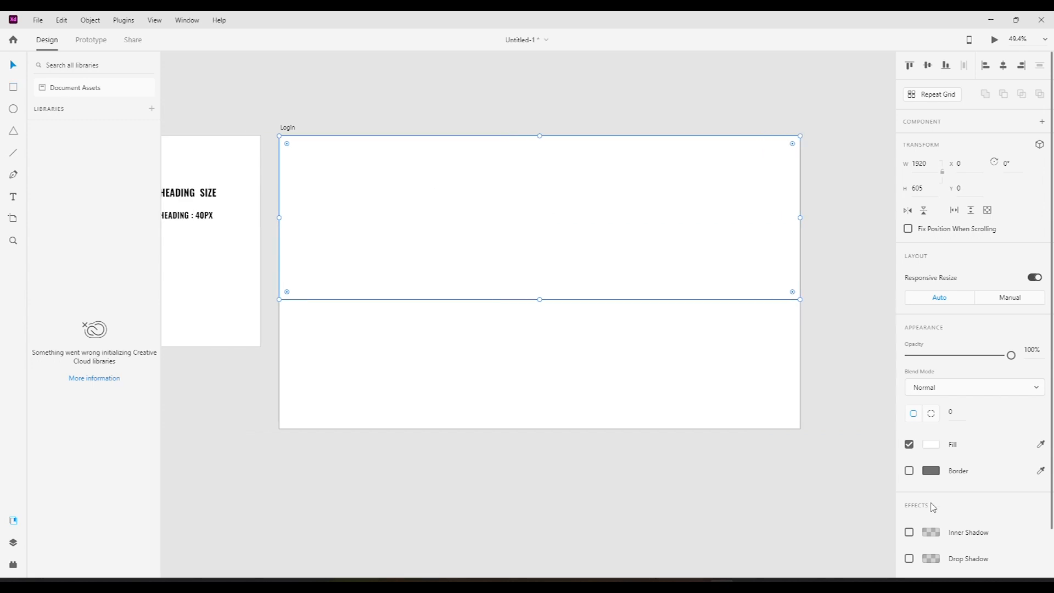
left_click(271, 243)
left_click_drag(324, 262, 237, 231)
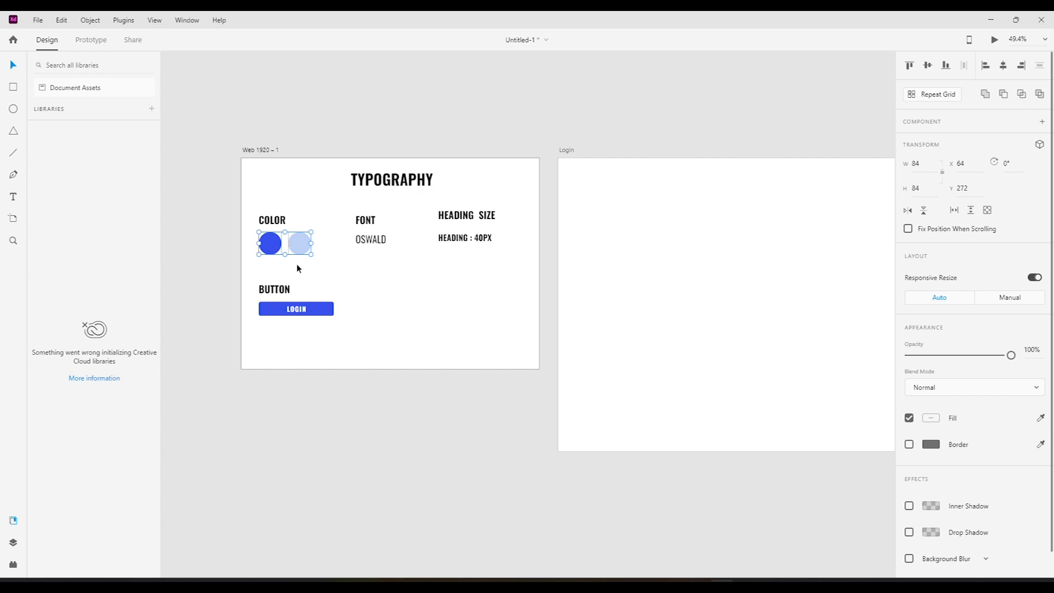
left_click(928, 420)
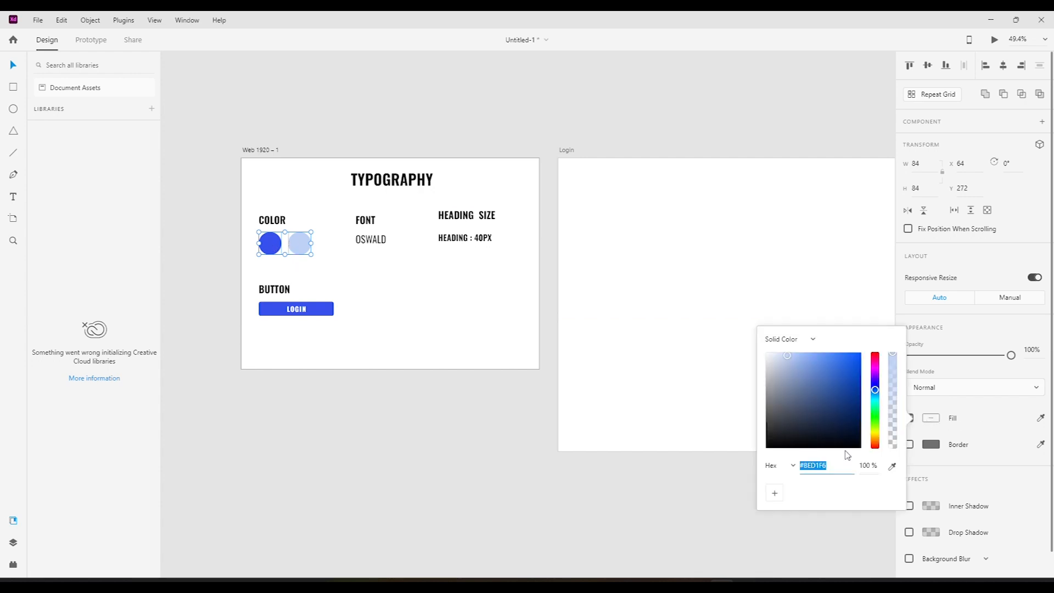
left_click(775, 494)
left_click(812, 527)
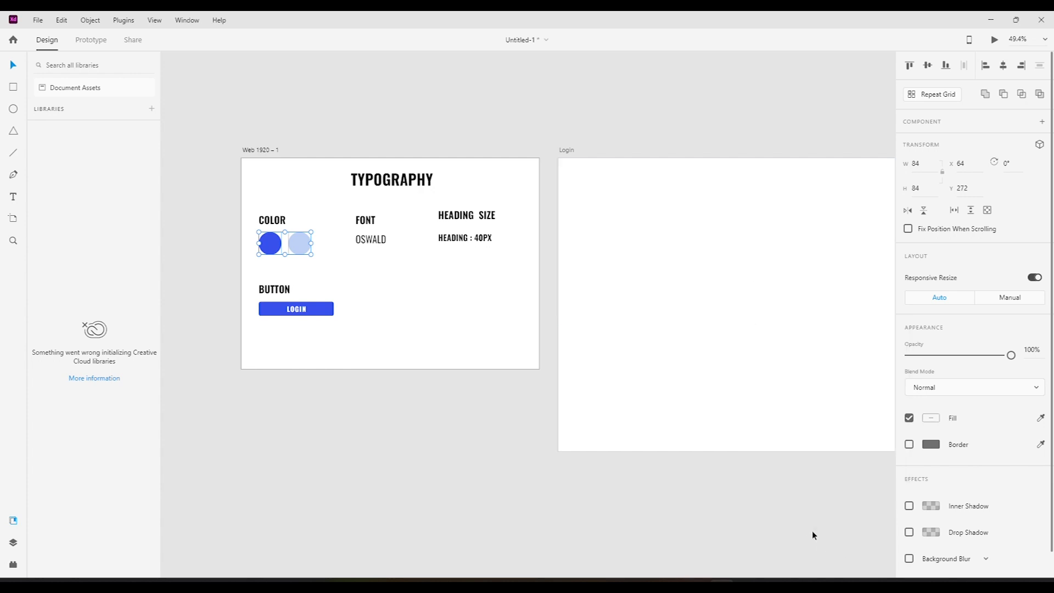
- Save the fill colours of the light and dark circles, #BED1F6 and #3850EC, as swatches
left_click(299, 243)
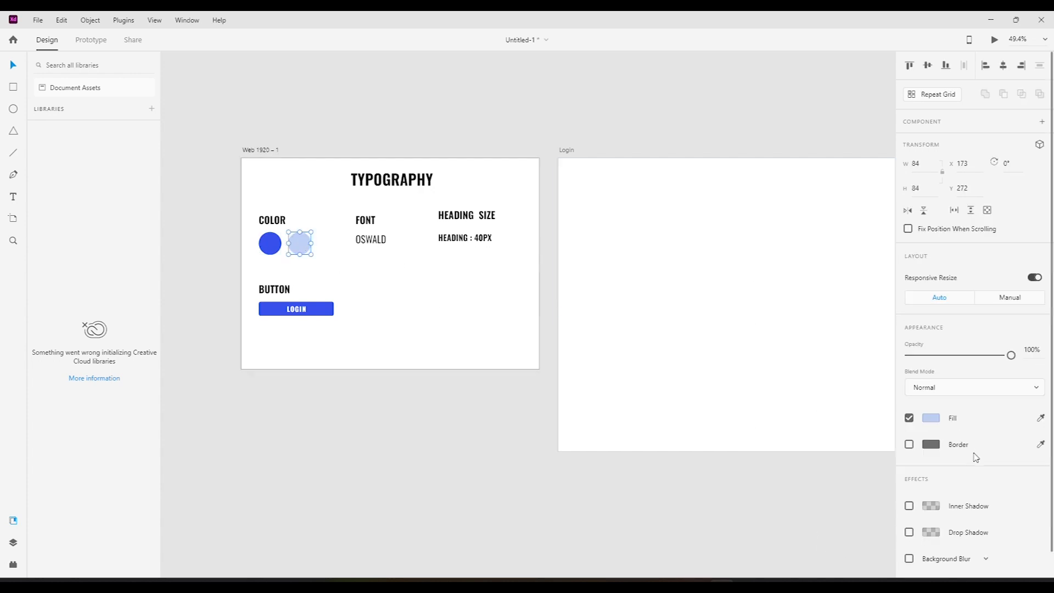
left_click(930, 418)
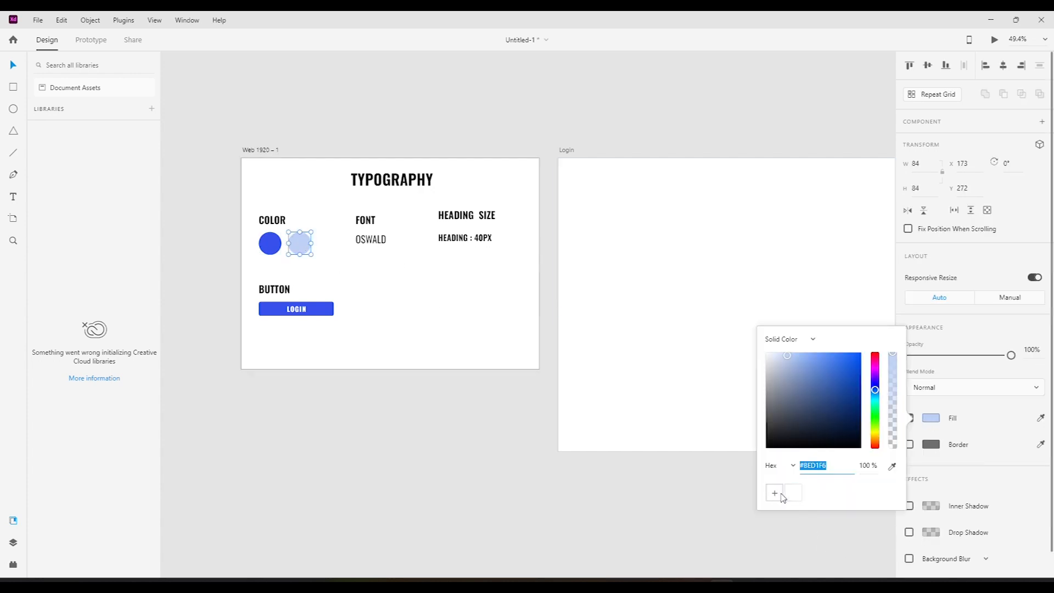
left_click(270, 251)
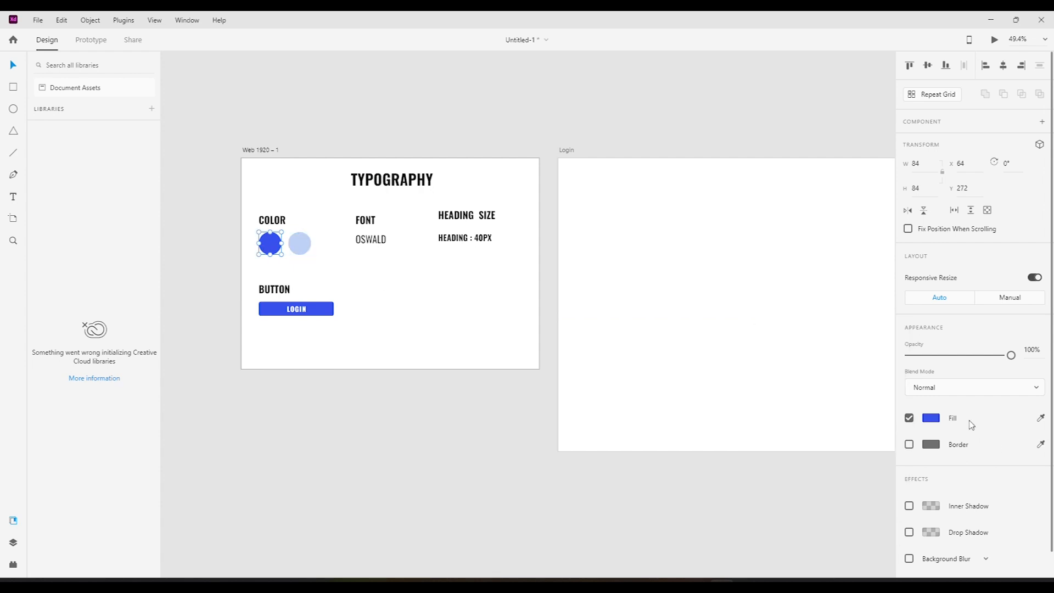
left_click(936, 421)
left_click(774, 493)
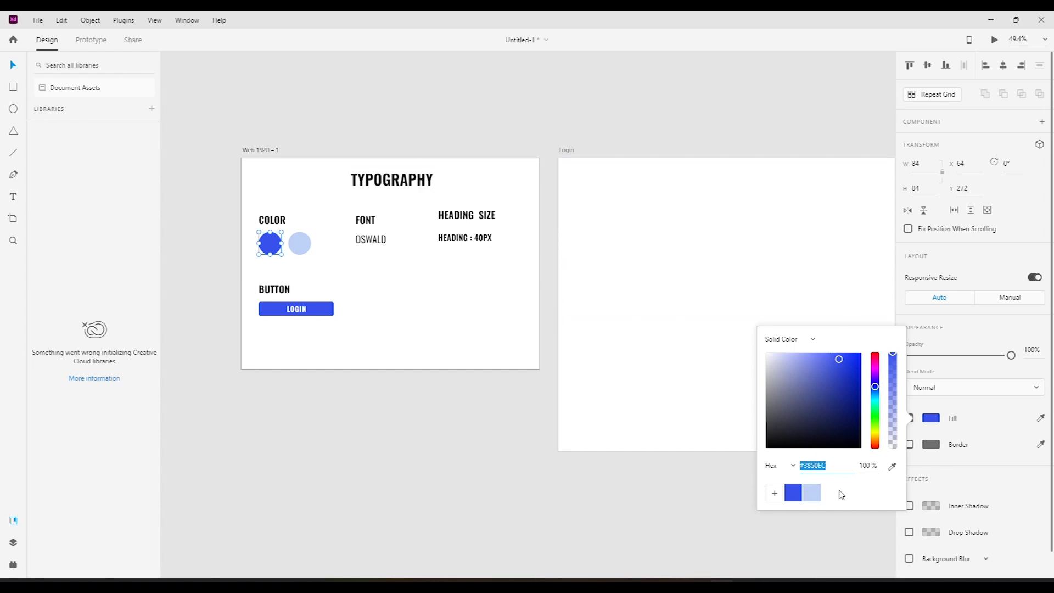
- Add the circles' fill colours #3850EC and #BED1F6 to the document assets' colours
left_click(14, 543)
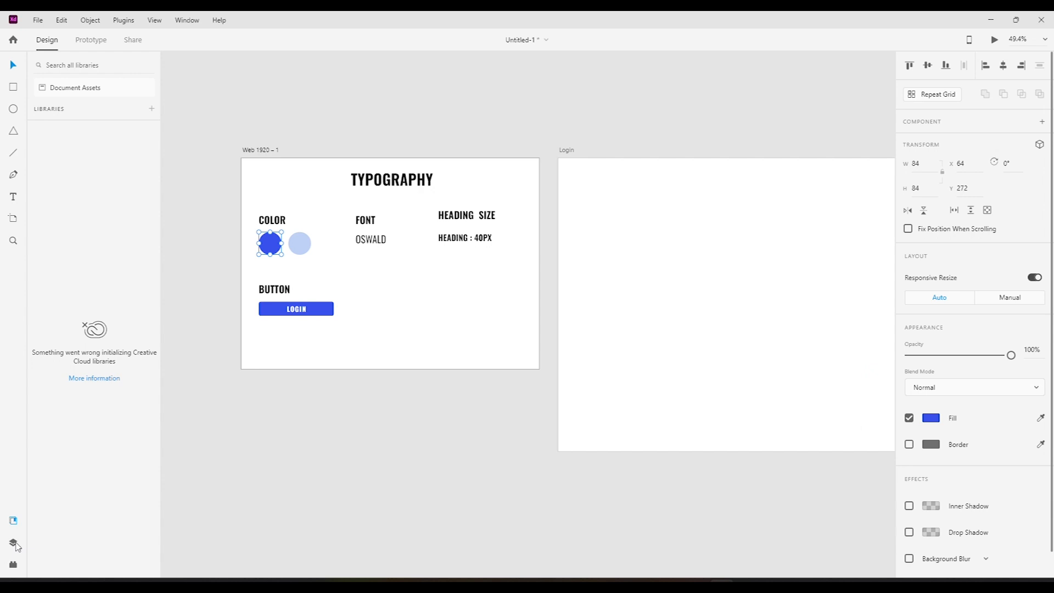
left_click(10, 522)
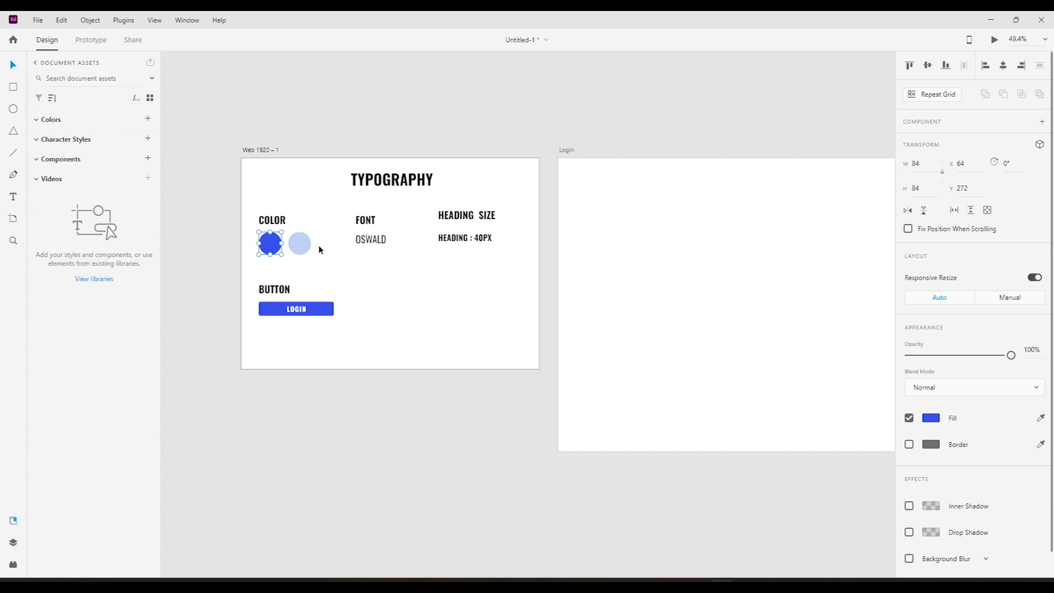
left_click(148, 118)
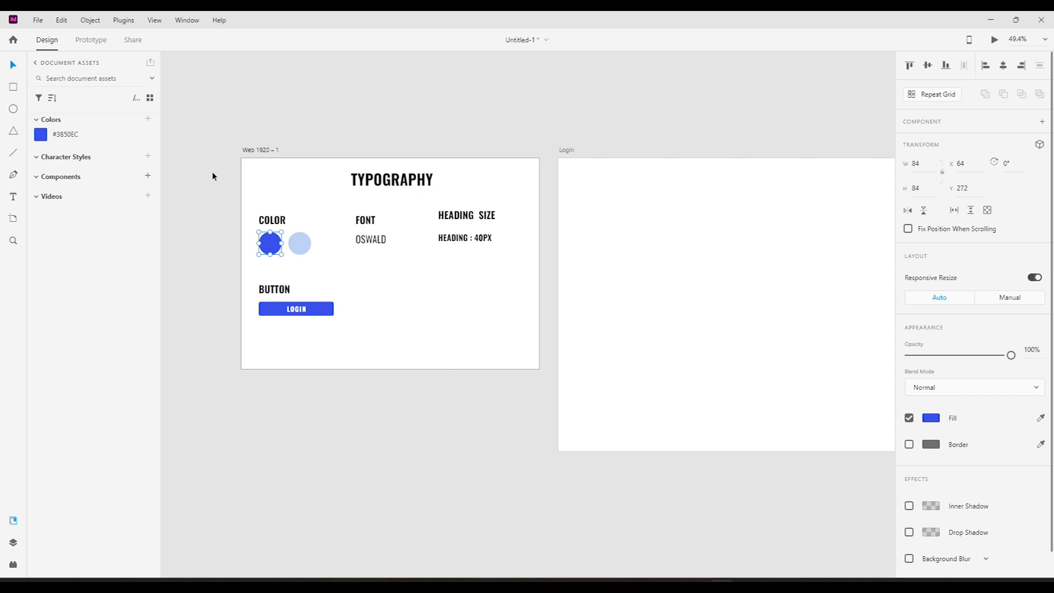
left_click(299, 253)
left_click(148, 119)
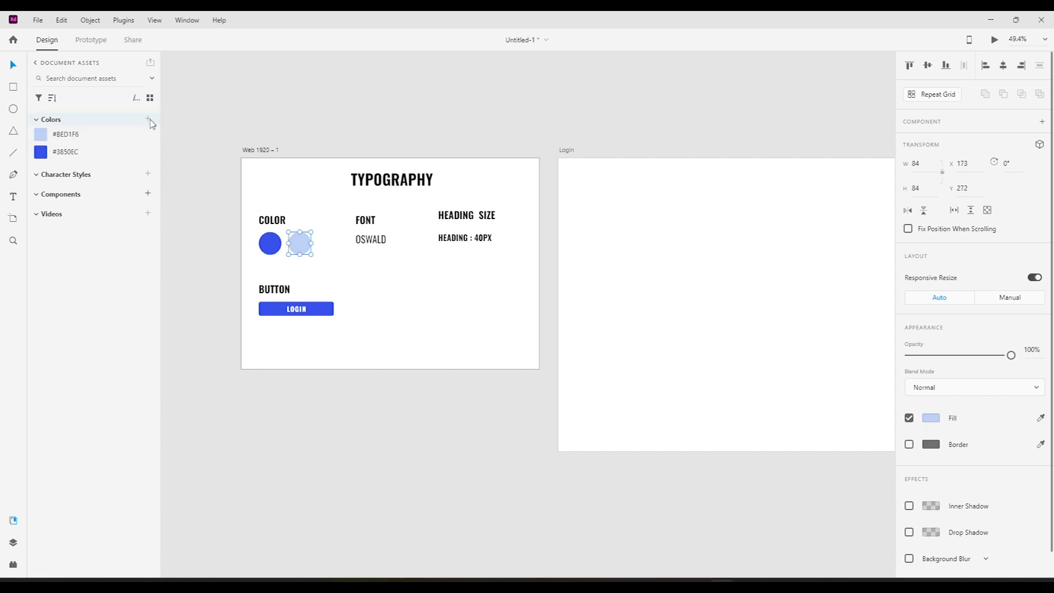
- Fill the rectangle across the top of the Login artboard with the saved blue swatch #3850EC
left_click(291, 78)
scroll(345, 108, "right", 5)
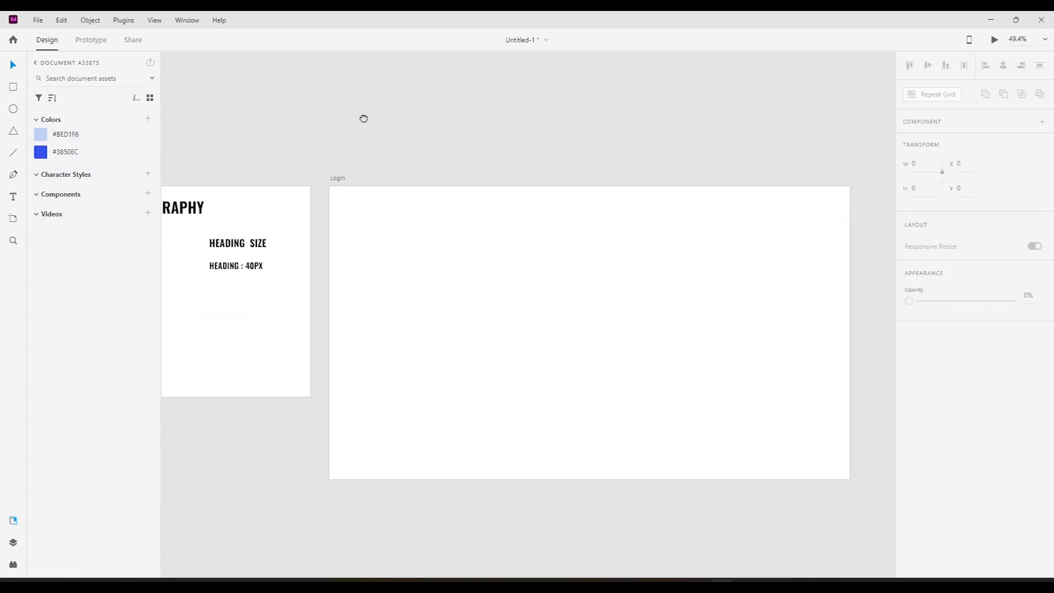
left_click(392, 252)
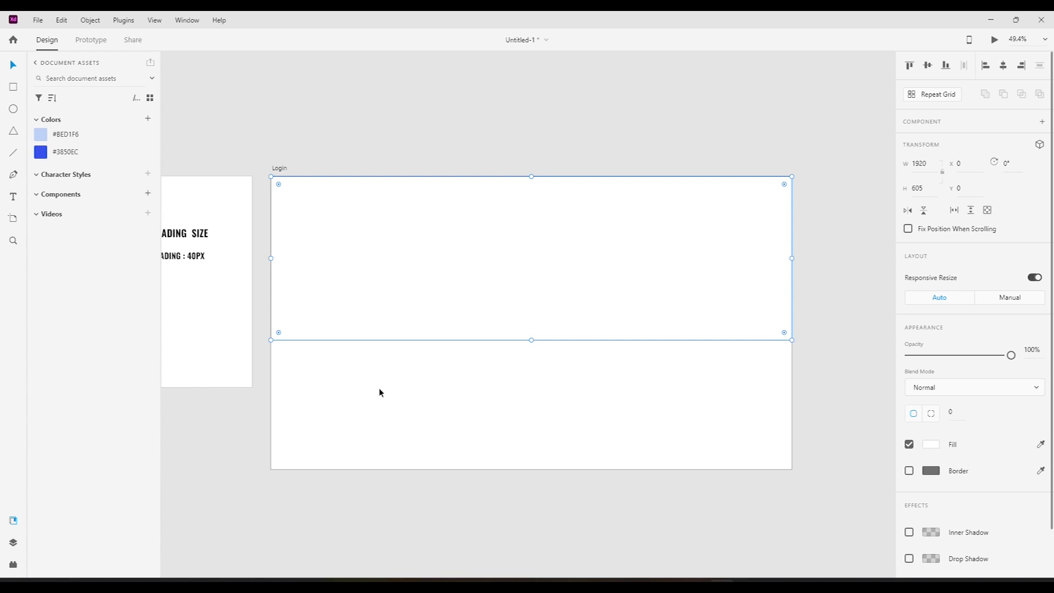
left_click(930, 445)
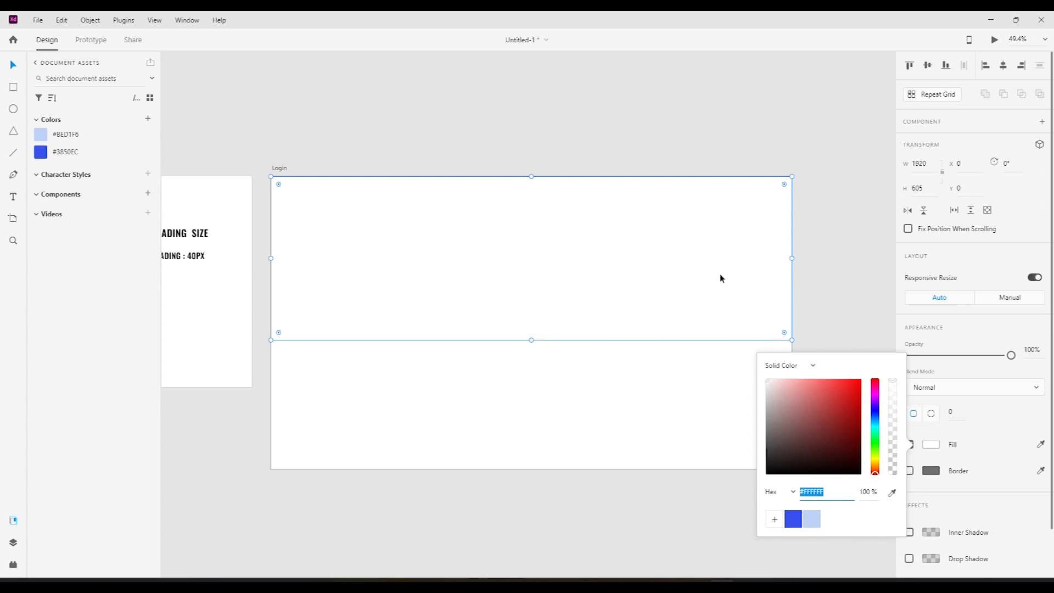
left_click(795, 521)
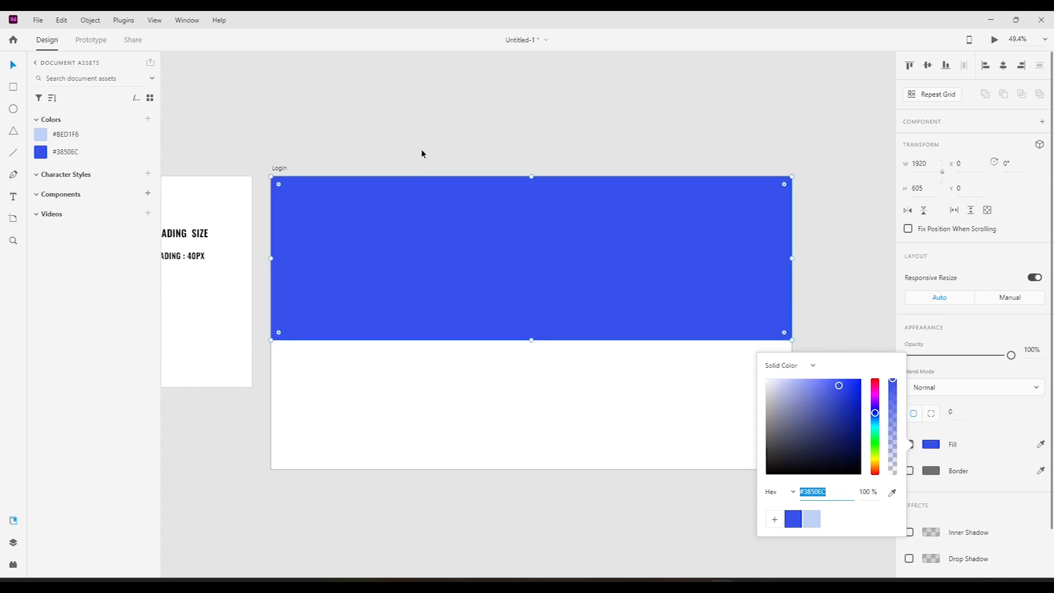
left_click(535, 300)
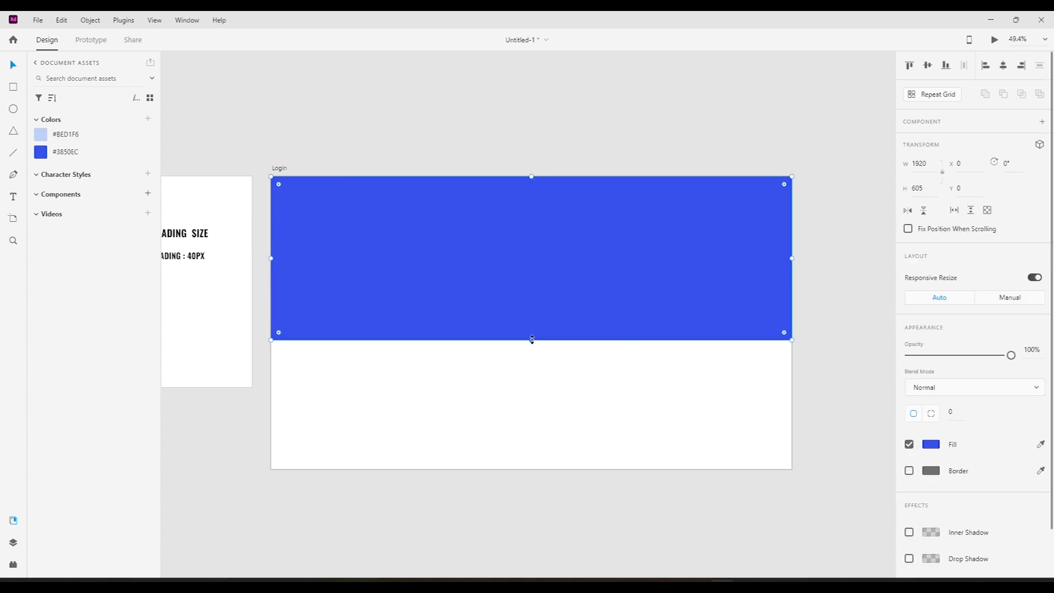
- Set the blue rectangle's height to 540, half the height of the Login artboard
left_click(278, 170)
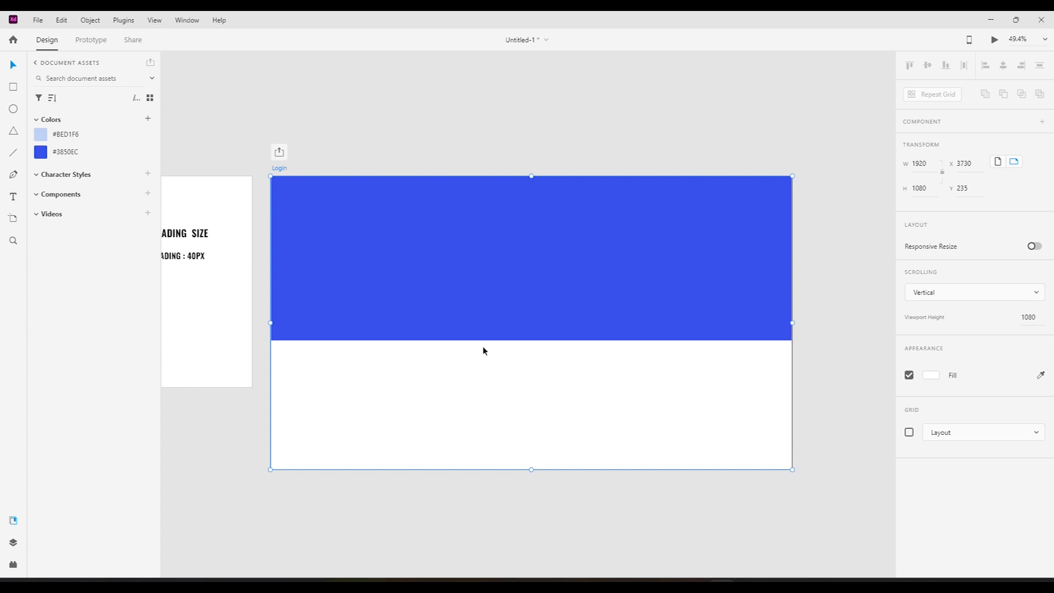
left_click(565, 531)
left_click(292, 228)
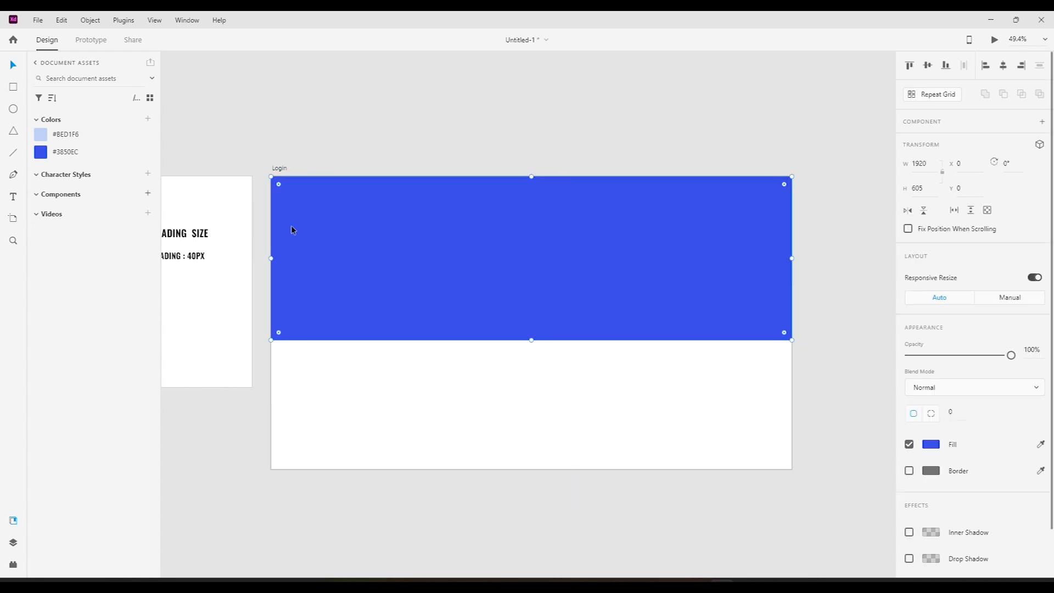
left_click(278, 169)
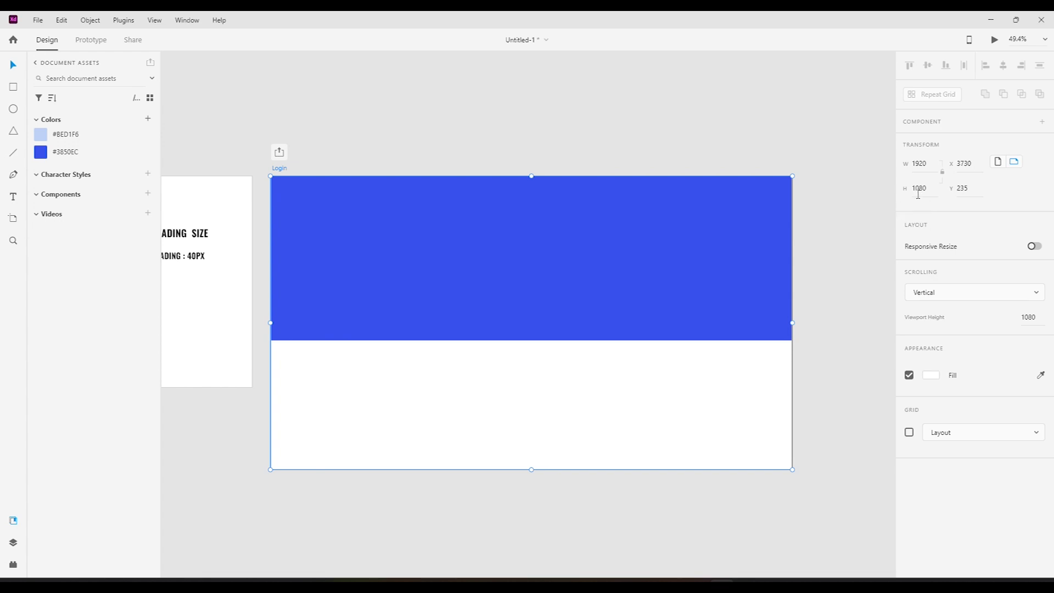
left_click(623, 181)
left_click(917, 188)
type("5")
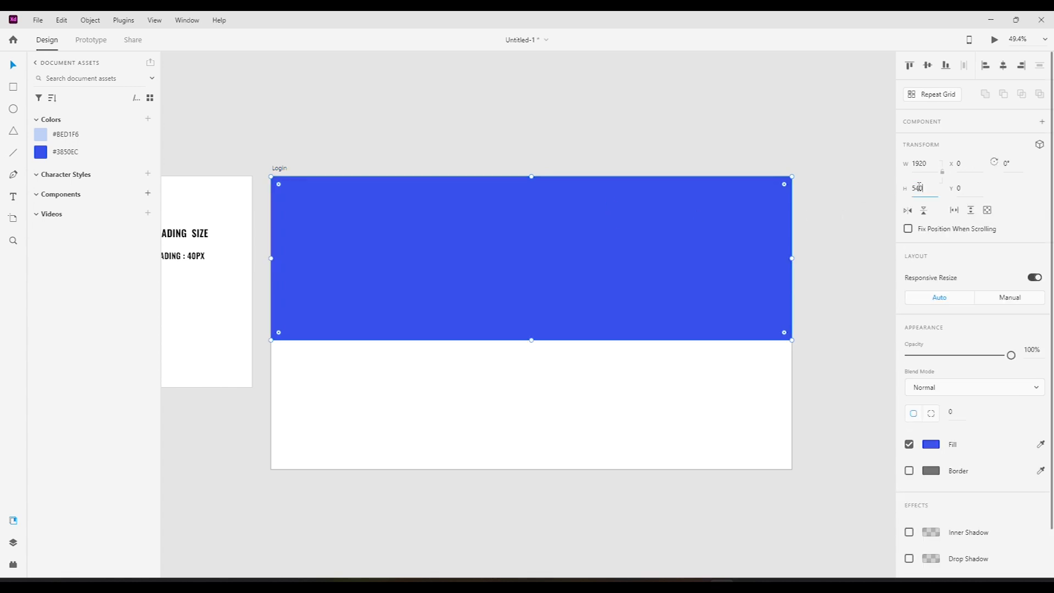
type("40")
key("Return")
key("Return")
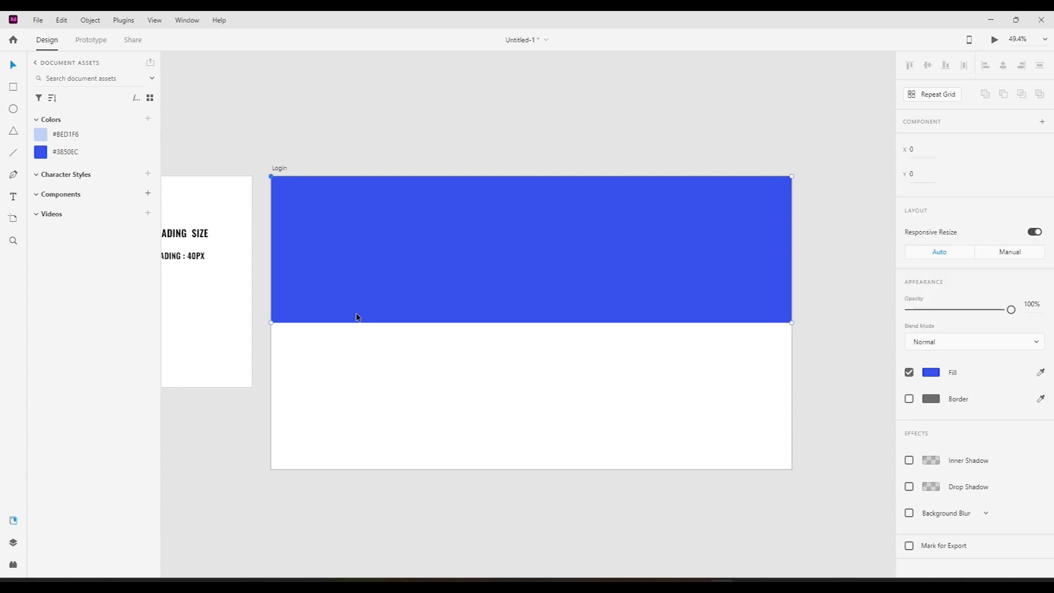
key("Escape")
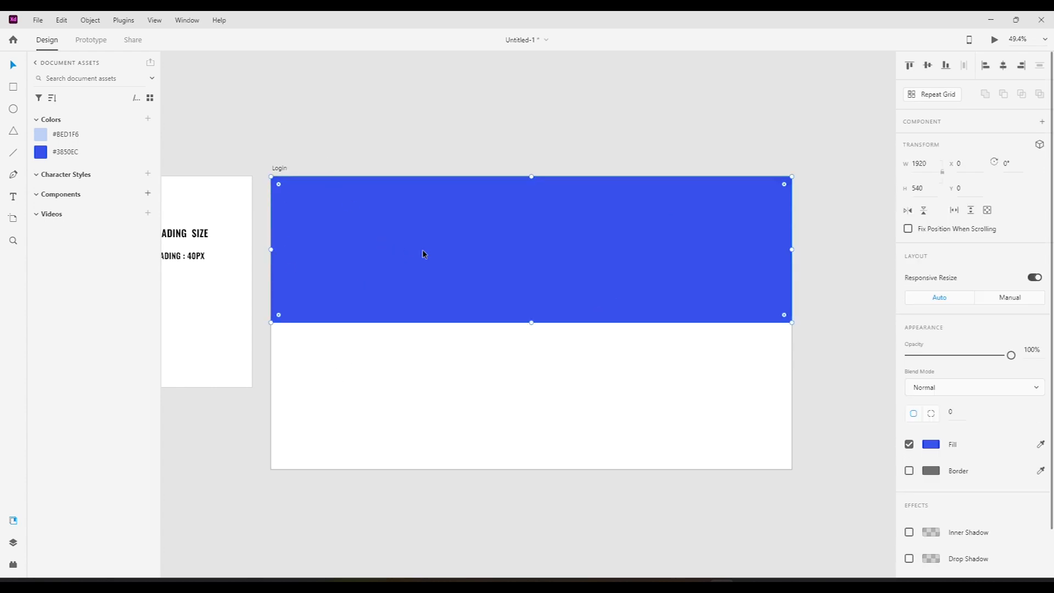
- Duplicate the blue rectangle onto the lower half of the Login artboard at Y 540 and fill the copy with #BED1F6
left_click_drag(435, 250, 435, 391)
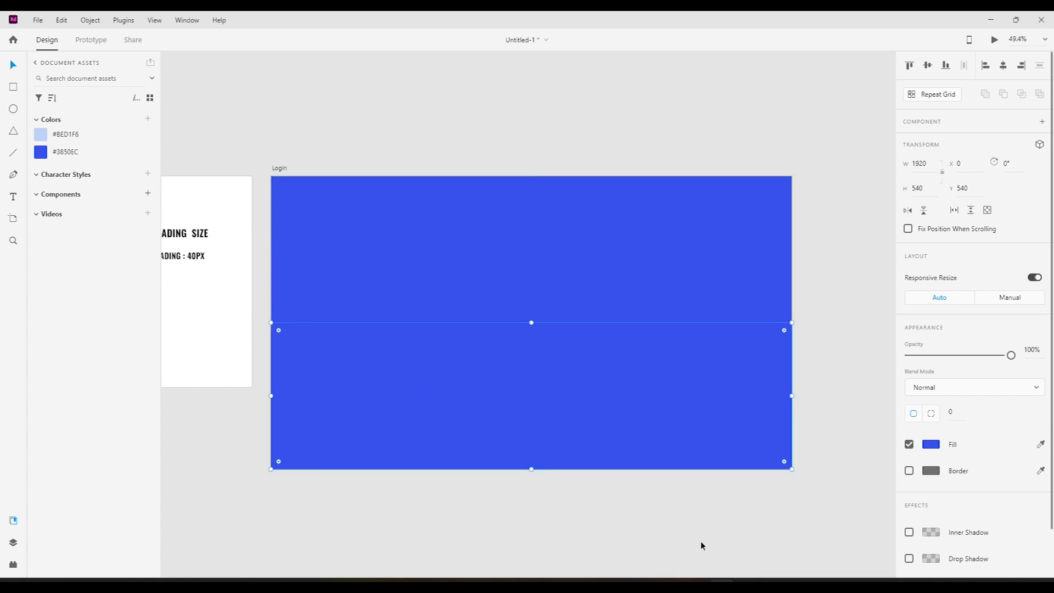
left_click(815, 312)
left_click(541, 395)
left_click(931, 444)
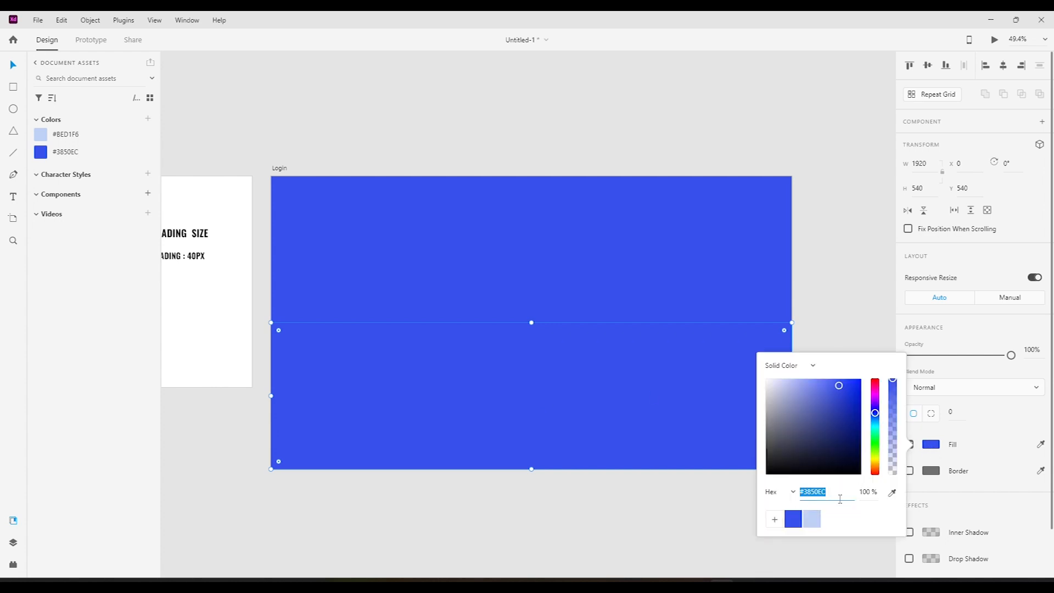
left_click(812, 520)
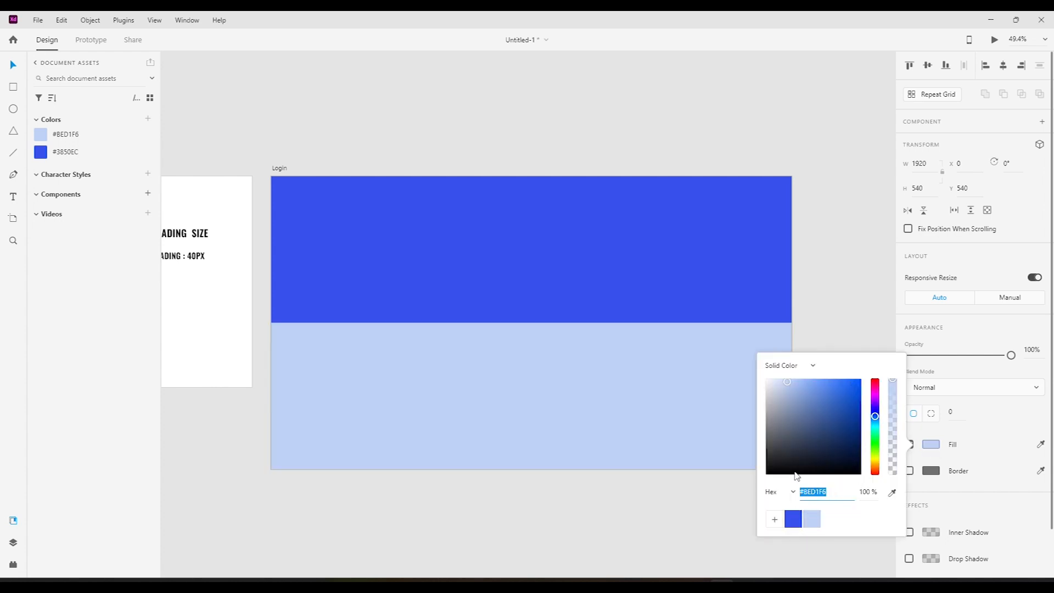
left_click(590, 109)
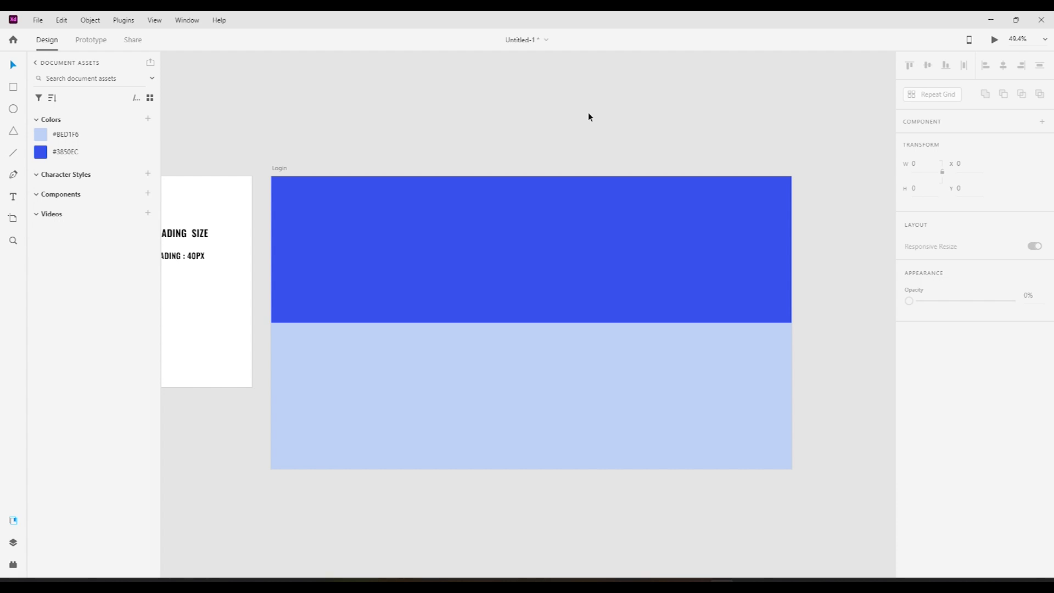
- Move the blue and light blue rectangles off the Login artboard onto the empty canvas above it
left_click_drag(448, 138, 571, 520)
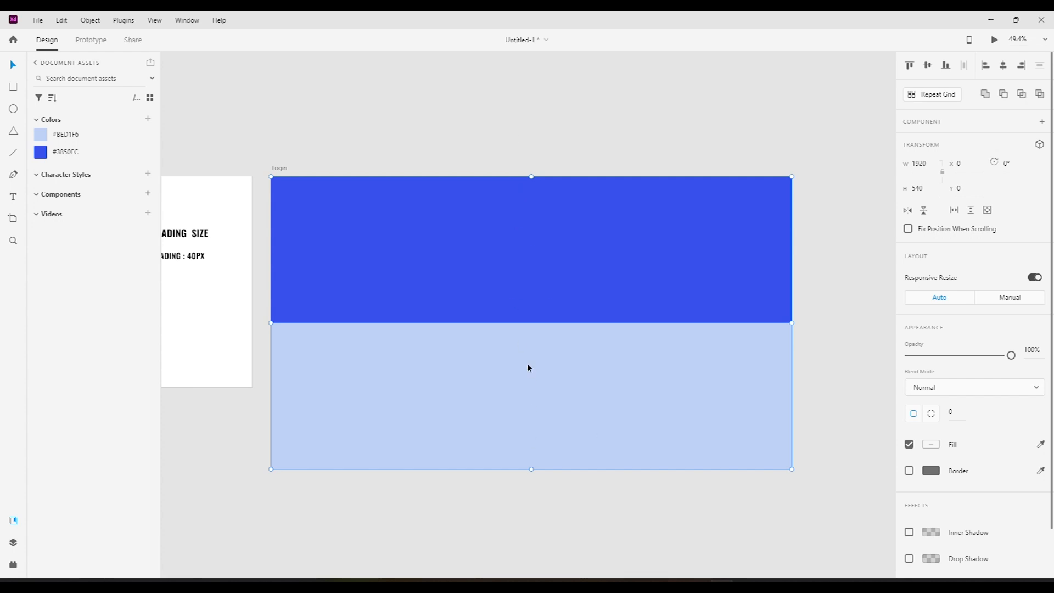
left_click(569, 104)
left_click_drag(476, 158, 616, 513)
left_click_drag(576, 292, 579, 344)
key("Escape")
left_click(538, 442)
left_click_drag(615, 262, 597, 393)
left_click_drag(530, 422, 531, 247)
scroll(502, 417, "down", 3)
left_click_drag(518, 492, 515, 221)
left_click_drag(551, 182, 551, 370)
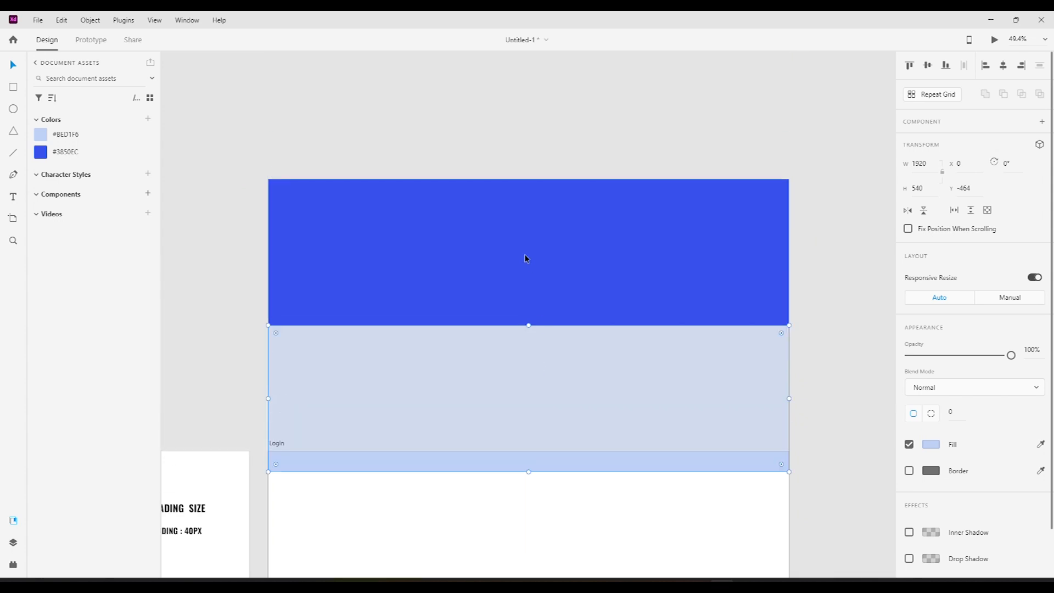
left_click(528, 262, "shift")
left_click_drag(532, 267, 514, 148)
left_click_drag(576, 494, 565, 280)
left_click_drag(566, 328, 621, 269)
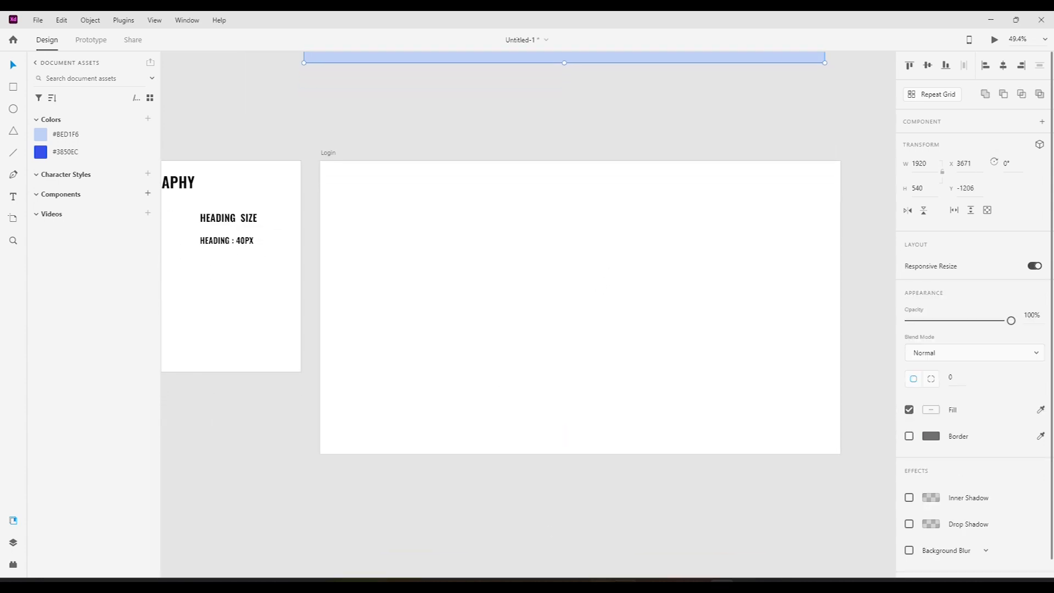
scroll(444, 255, "up", 3)
scroll(384, 219, "down", 3)
- Change the Login artboard's fill type from solid colour to linear gradient
left_click(331, 152)
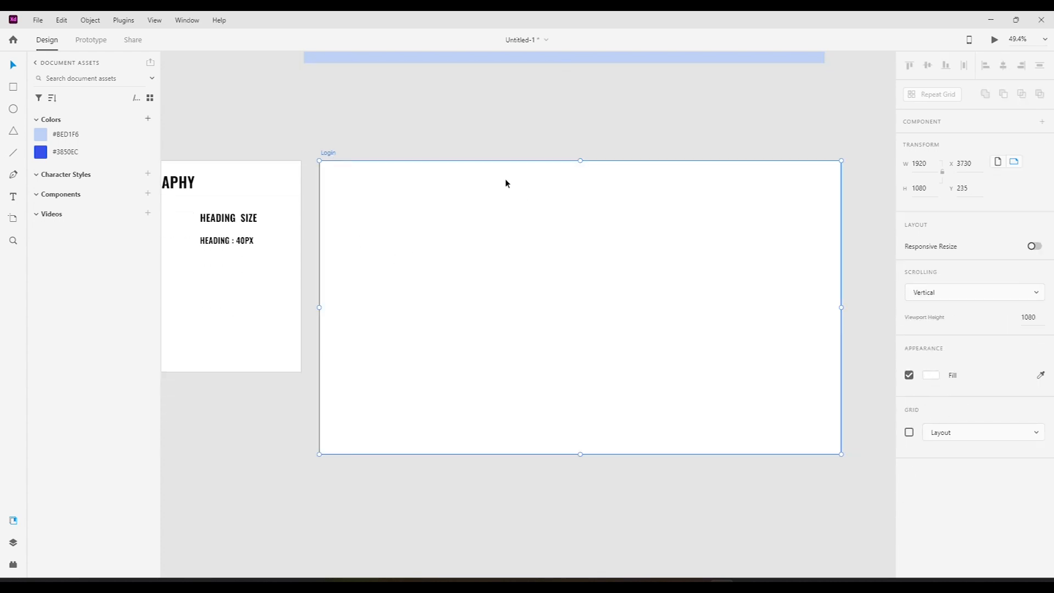
left_click(931, 375)
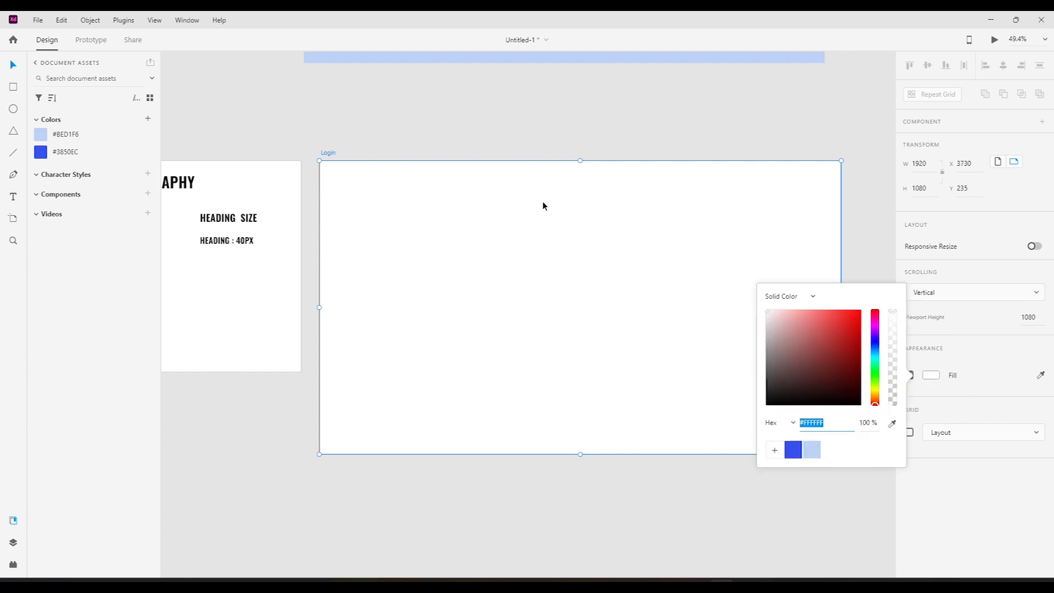
left_click(331, 156)
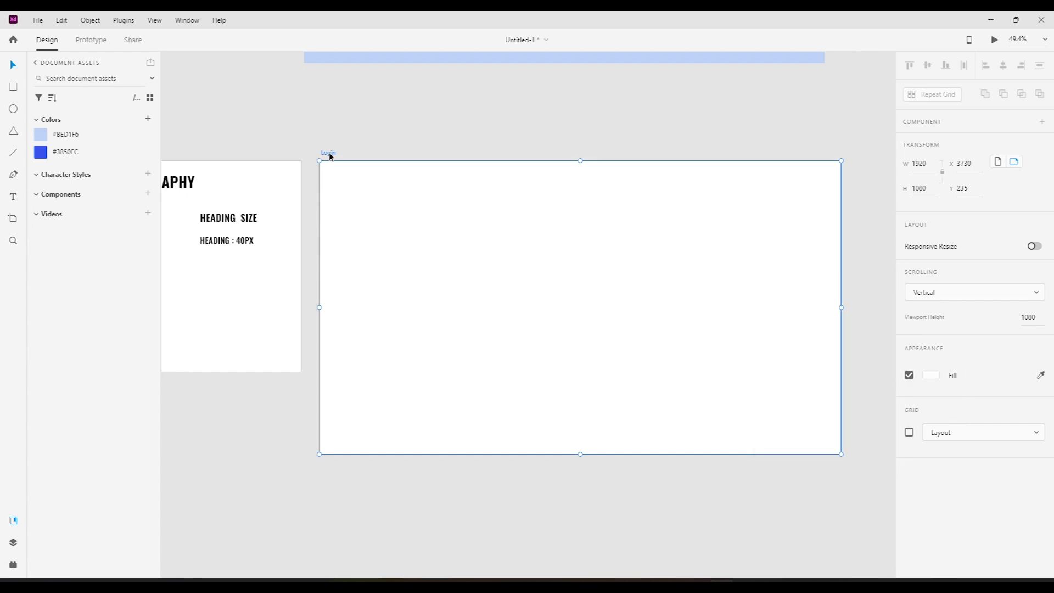
left_click(929, 376)
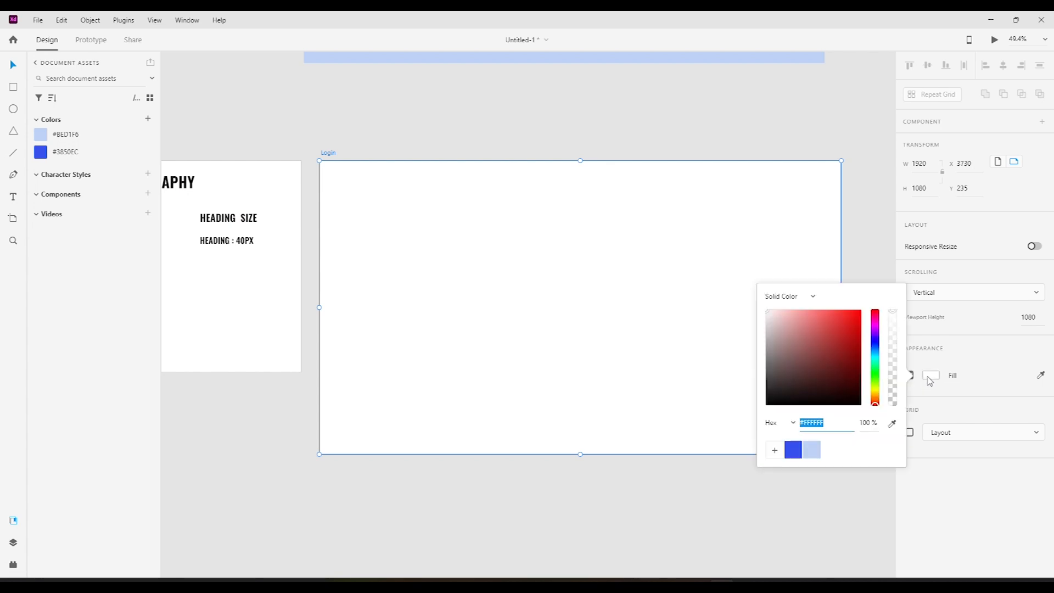
left_click(779, 297)
left_click(794, 320)
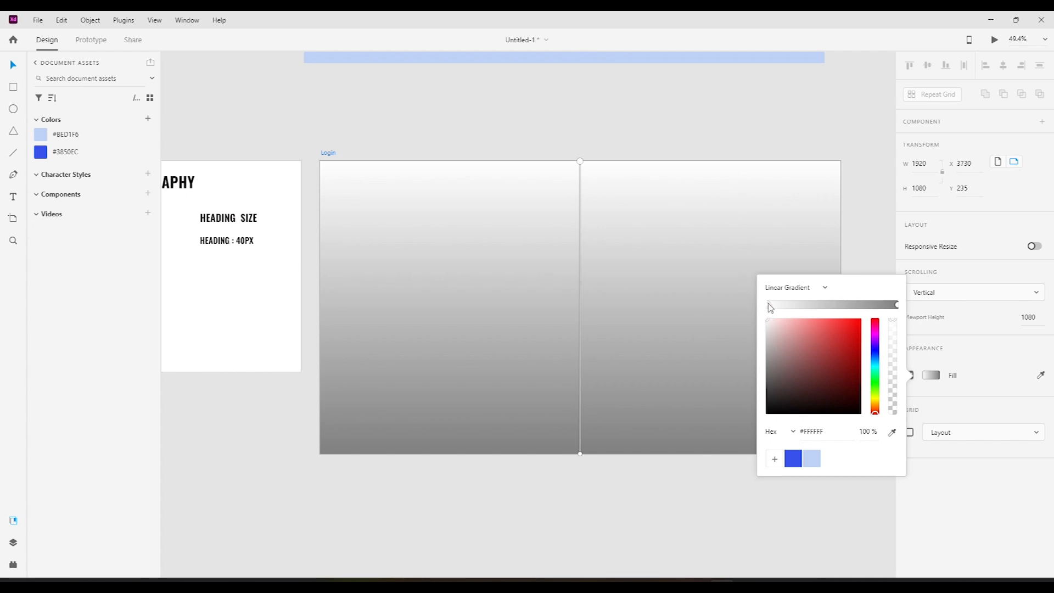
- Set the Login artboard's linear gradient to run from the saved blue #3850EC to the saved light blue #BED1F6
left_click(898, 305)
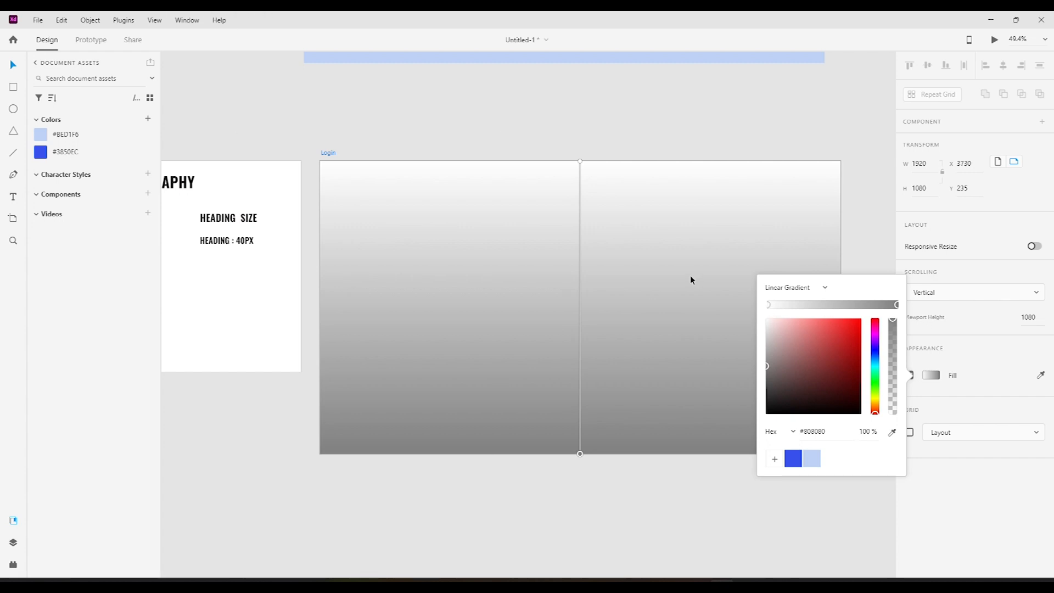
left_click(768, 305)
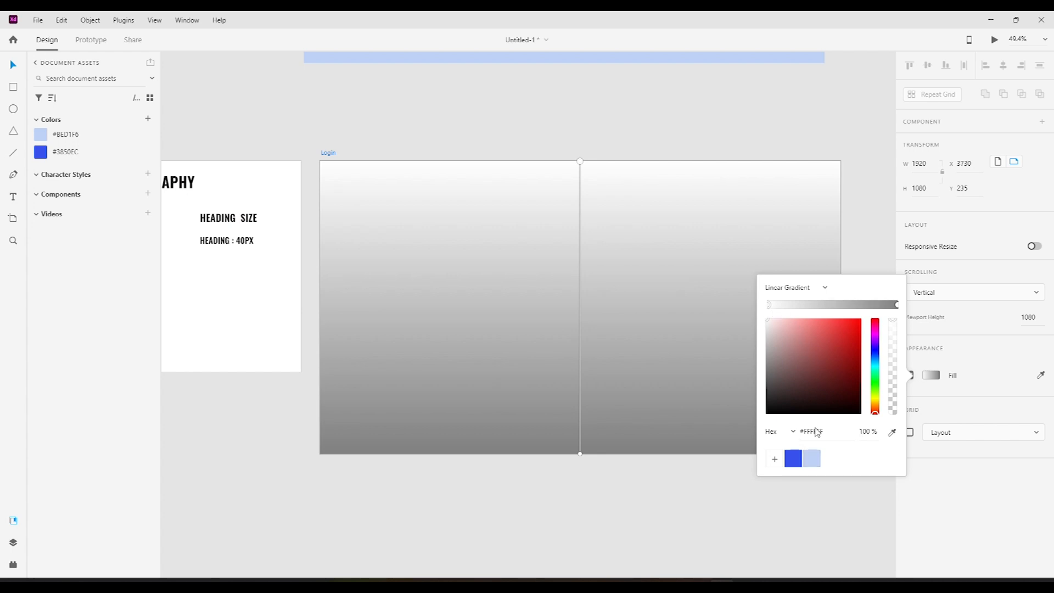
left_click(793, 458)
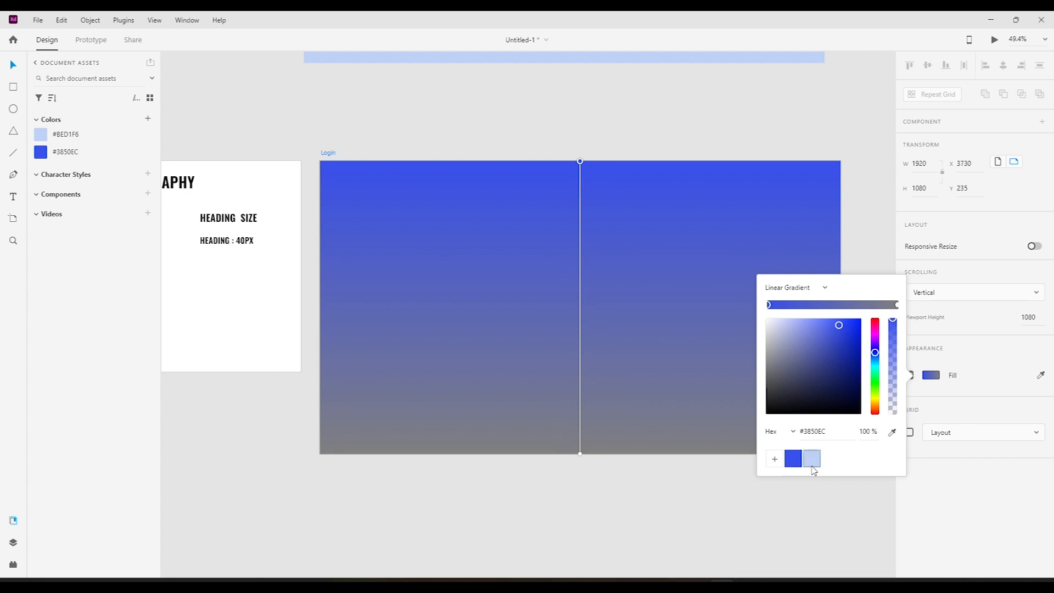
left_click(898, 307)
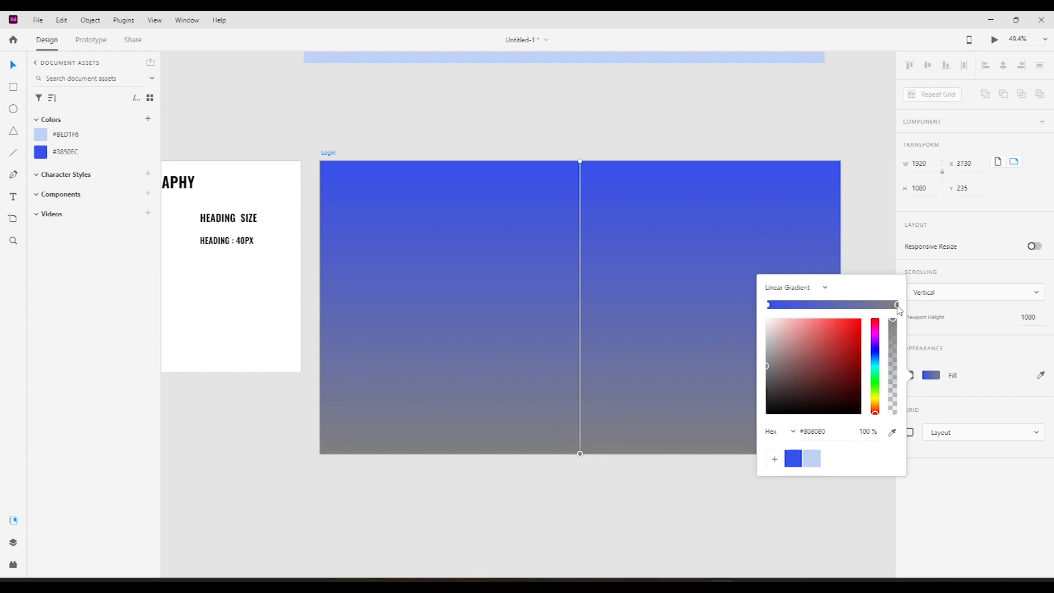
left_click(812, 457)
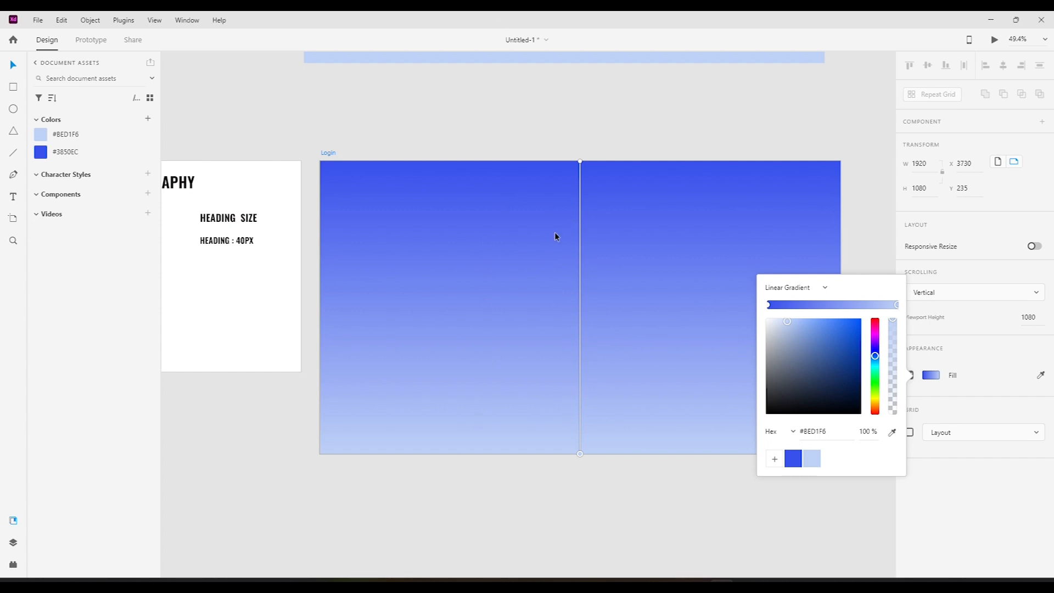
- Bring both gradient end points together at the artboard's vertical middle to split the blue and light blue into two halves
left_click_drag(581, 166, 582, 312)
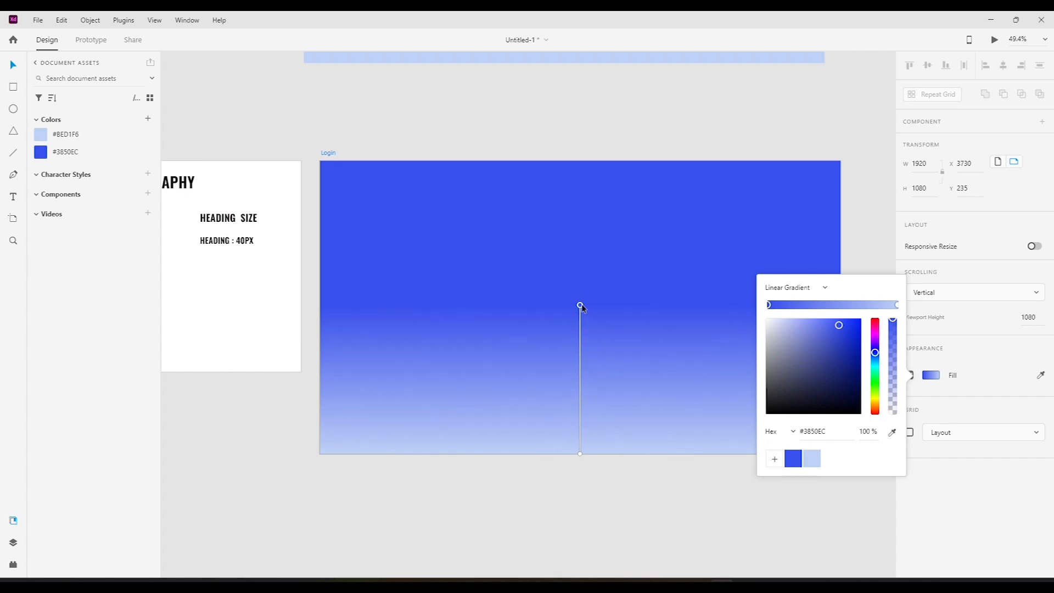
left_click_drag(582, 305, 581, 311)
left_click_drag(581, 454, 579, 311)
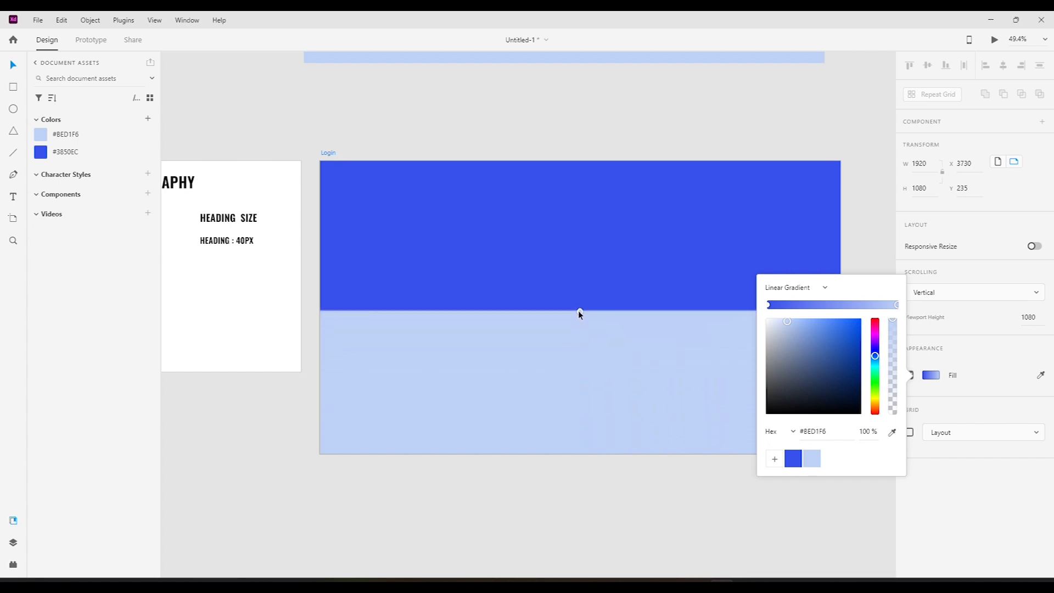
left_click(615, 101)
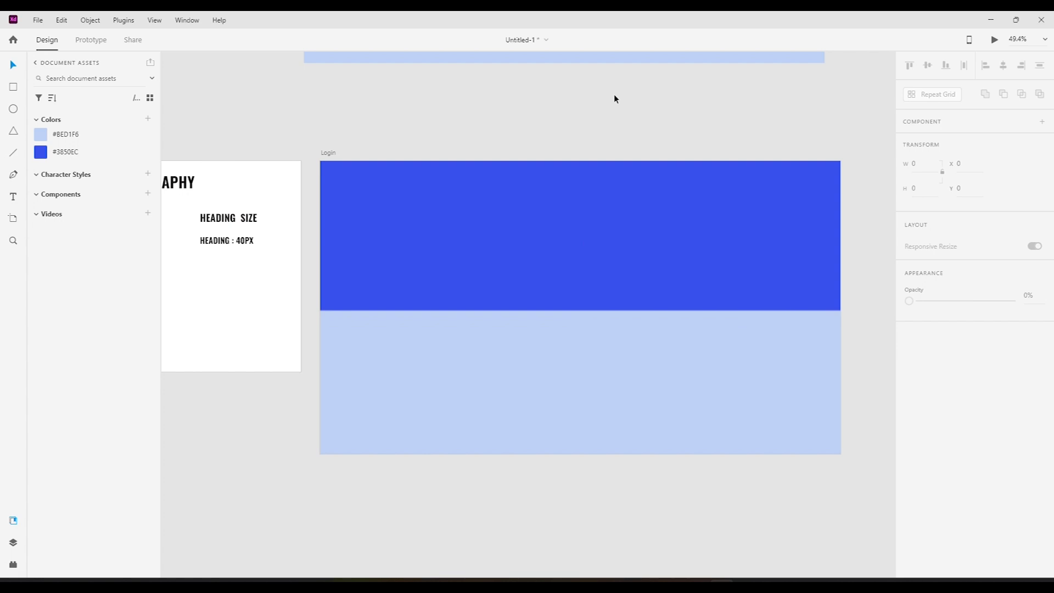
- Close the remaining gap between the Login artboard's two gradient end points to sharpen the edge between the blues
left_click_drag(612, 99, 609, 178)
left_click(563, 428)
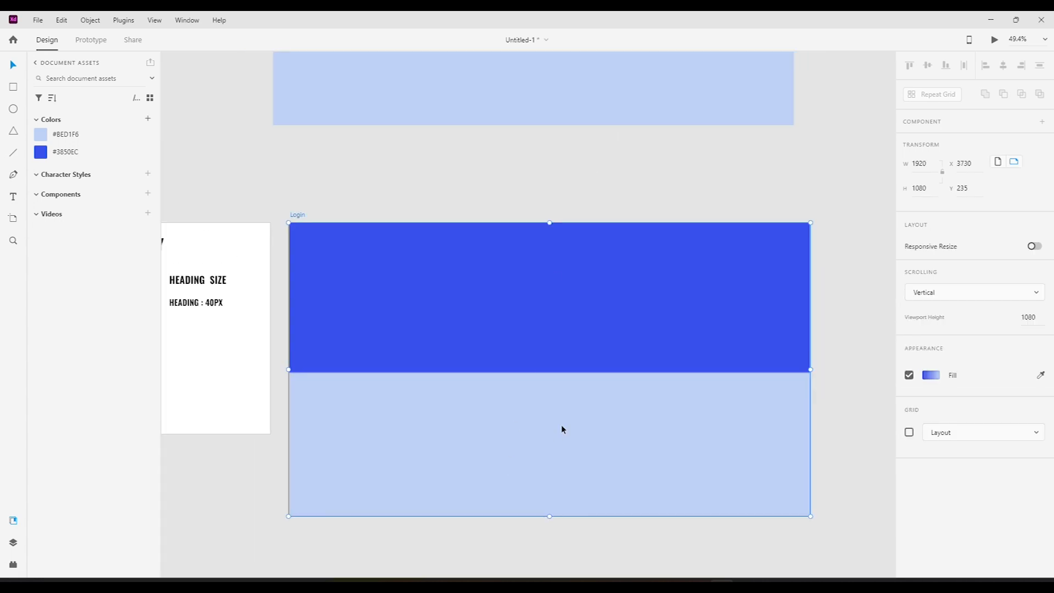
scroll(544, 382, "up", 5)
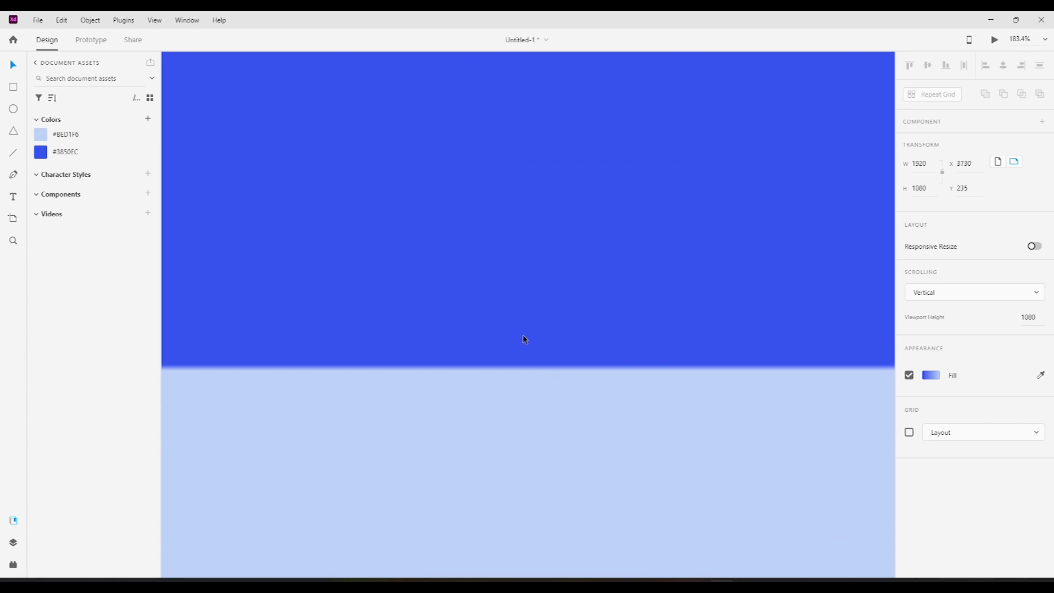
left_click(931, 376)
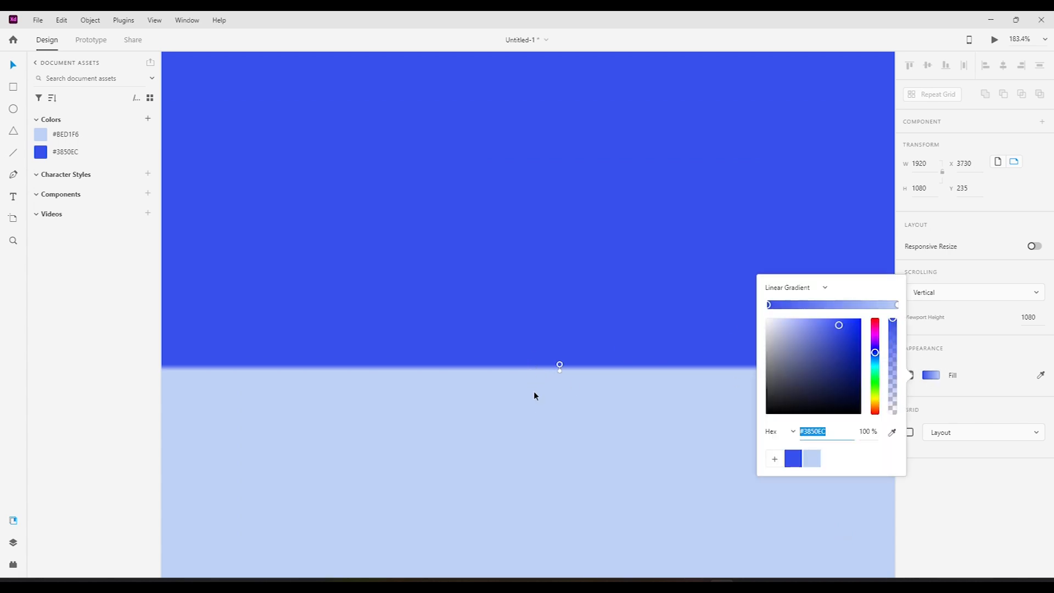
left_click_drag(559, 370, 560, 364)
left_click(567, 402)
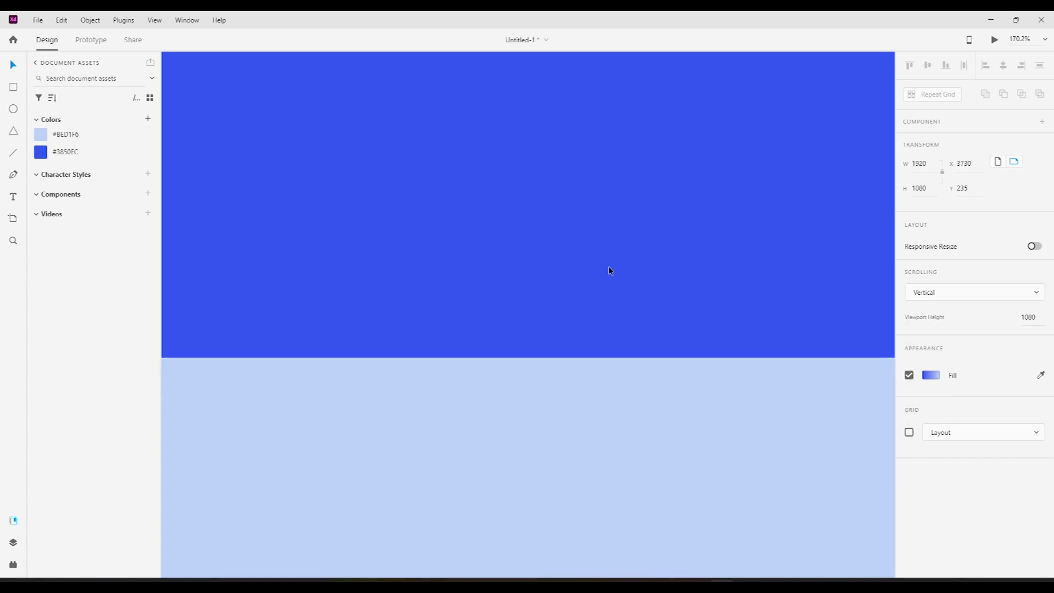
scroll(608, 265, "down", 7)
left_click_drag(608, 280, 555, 324)
scroll(545, 328, "up", 2)
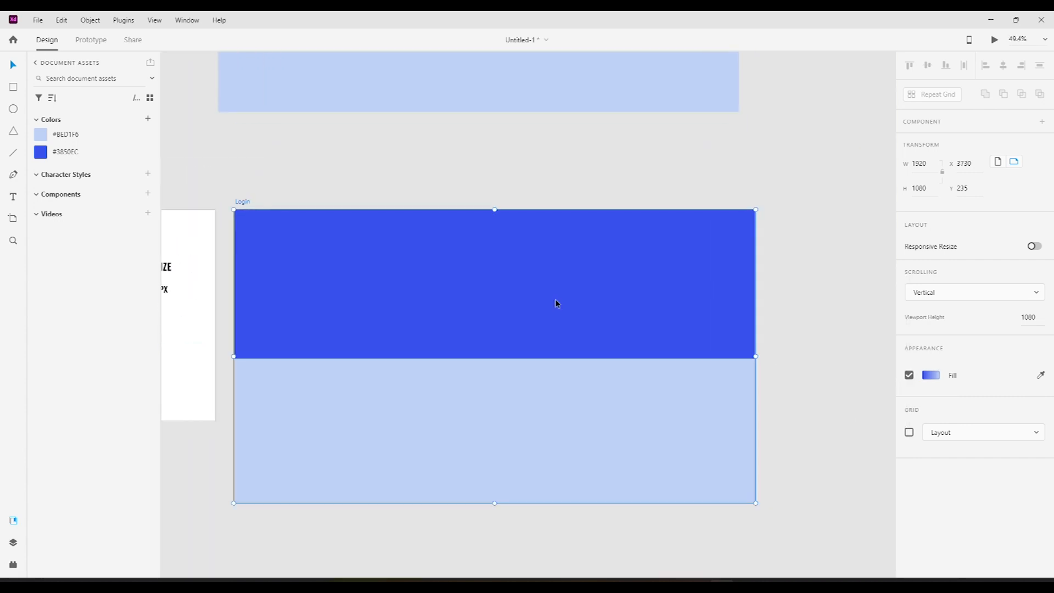
left_click(783, 230)
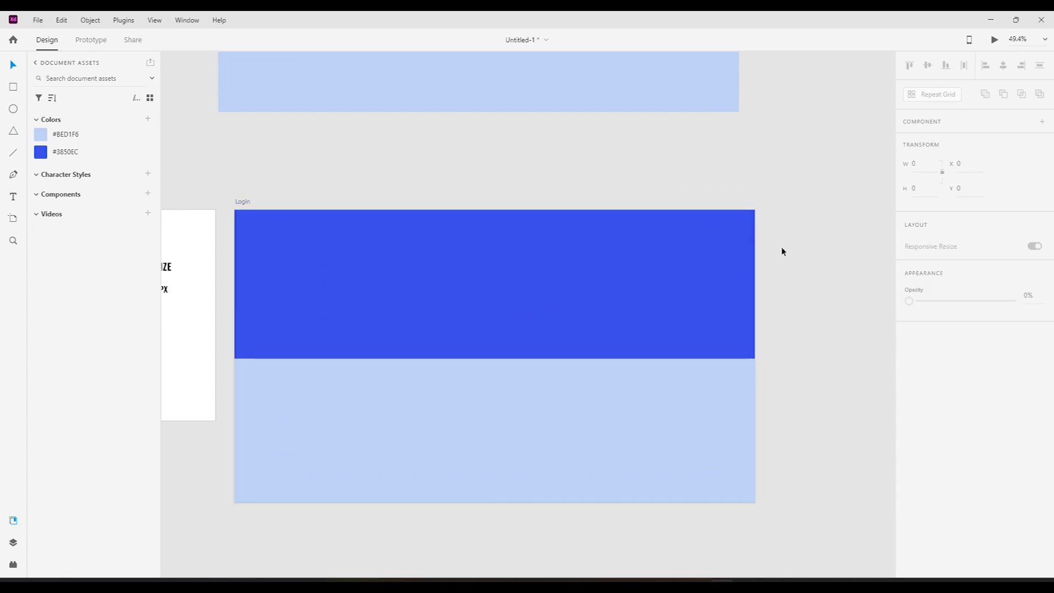
left_click(734, 307)
left_click(824, 207)
scroll(508, 340, "up", 5)
scroll(526, 392, "down", 5)
scroll(546, 384, "left", 1)
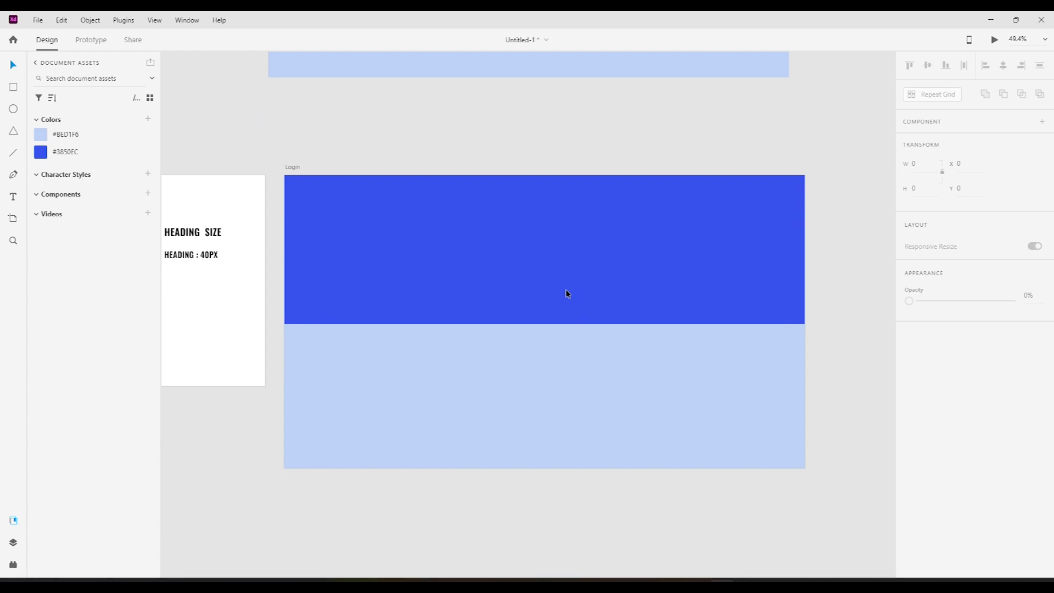
- Delete the spare blue and light blue rectangles from the canvas above the Login artboard
scroll(565, 289, "up", 5)
scroll(506, 266, "down", 3)
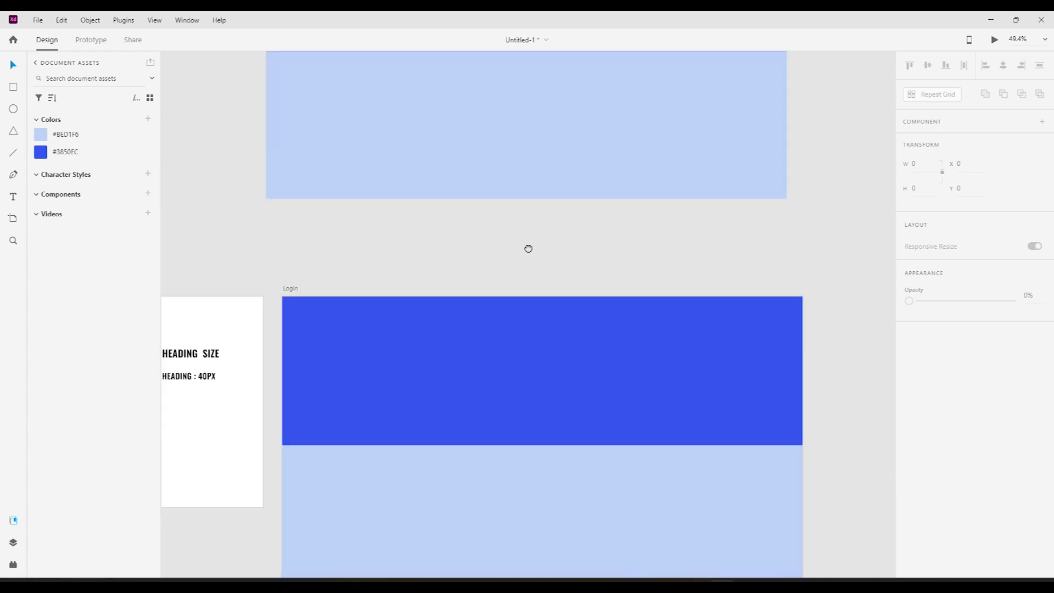
scroll(528, 291, "down", 2)
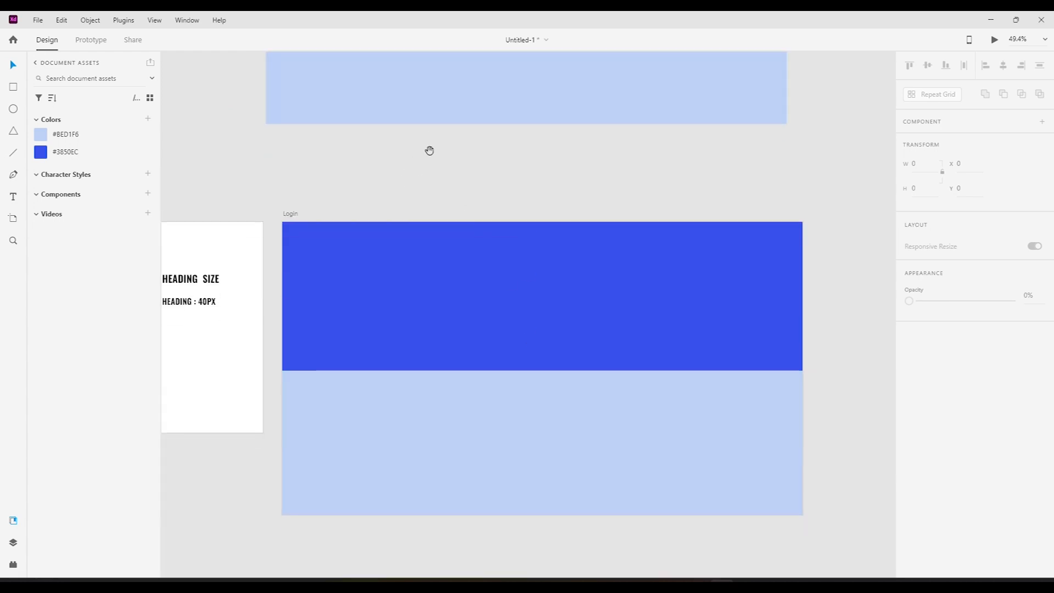
scroll(259, 174, "up", 6)
left_click_drag(219, 104, 527, 306)
key("Delete")
scroll(575, 167, "down", 7)
scroll(576, 166, "right", 1)
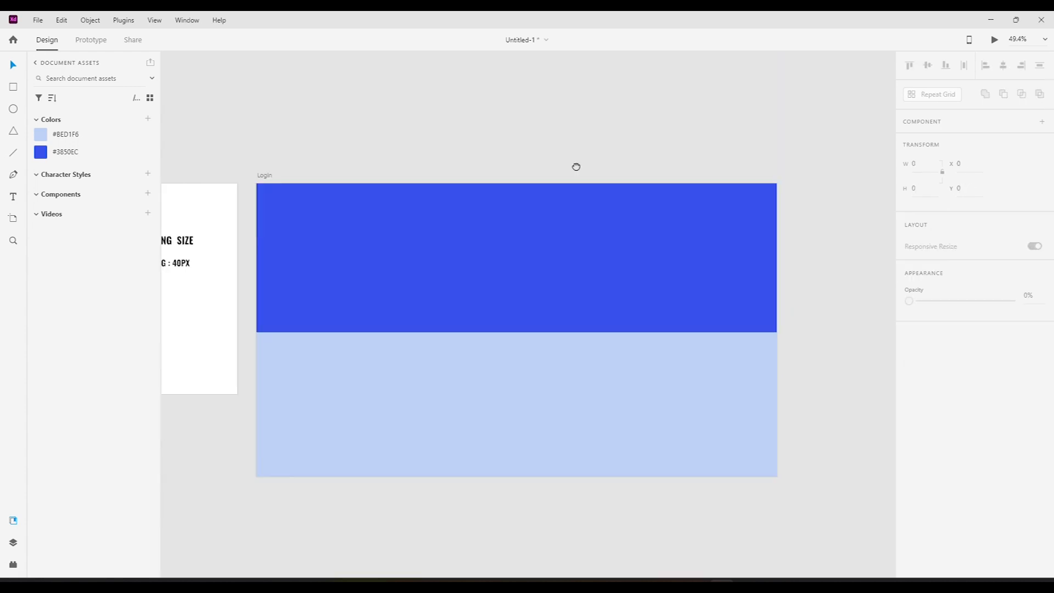
left_click_drag(575, 166, 583, 110)
left_click(450, 300)
left_click(792, 166)
left_click(614, 194)
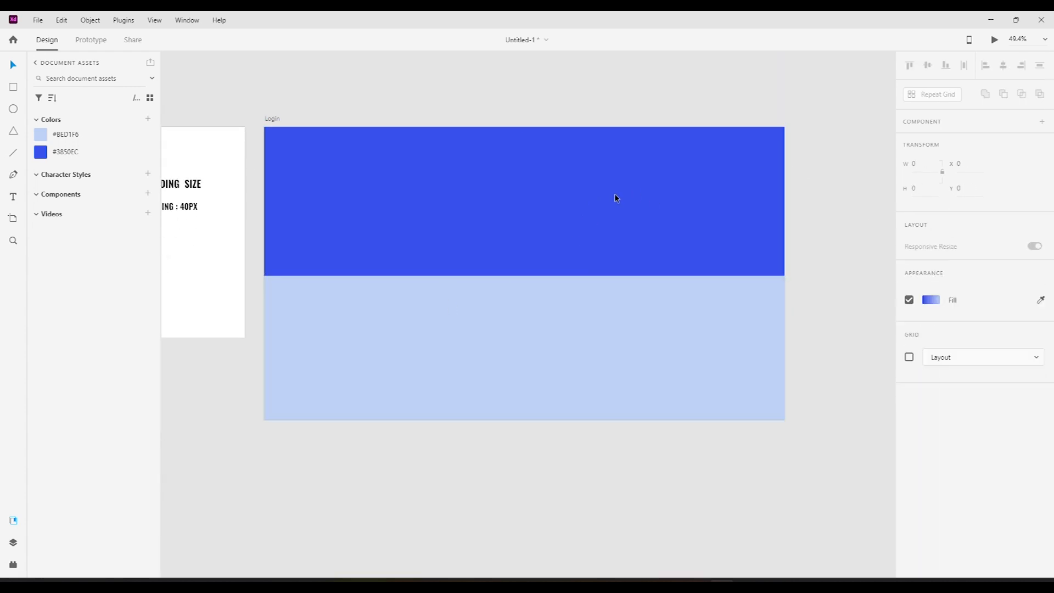
key("ctrl+s")
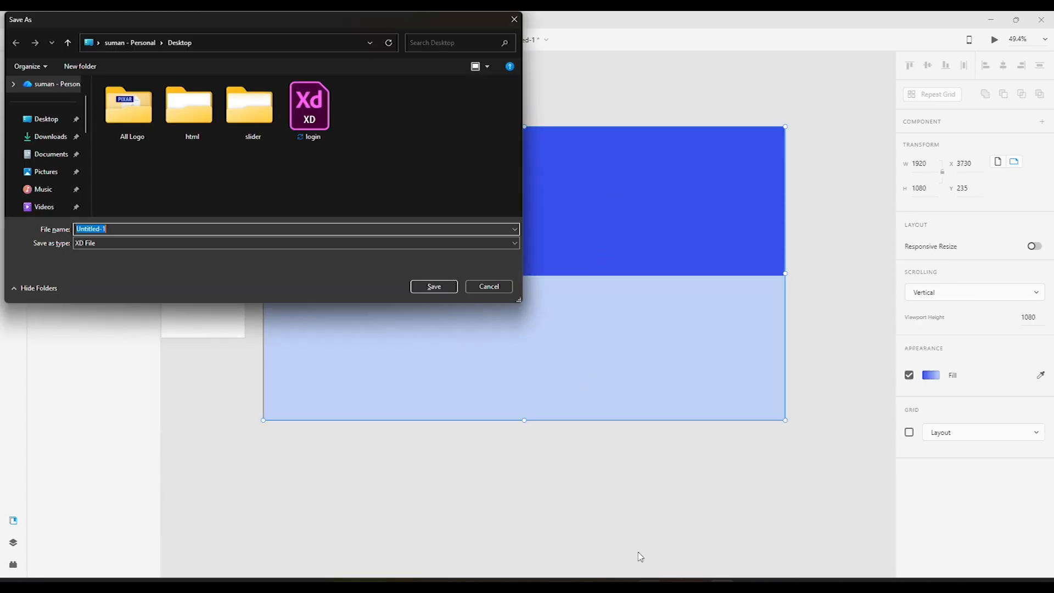
left_click(479, 286)
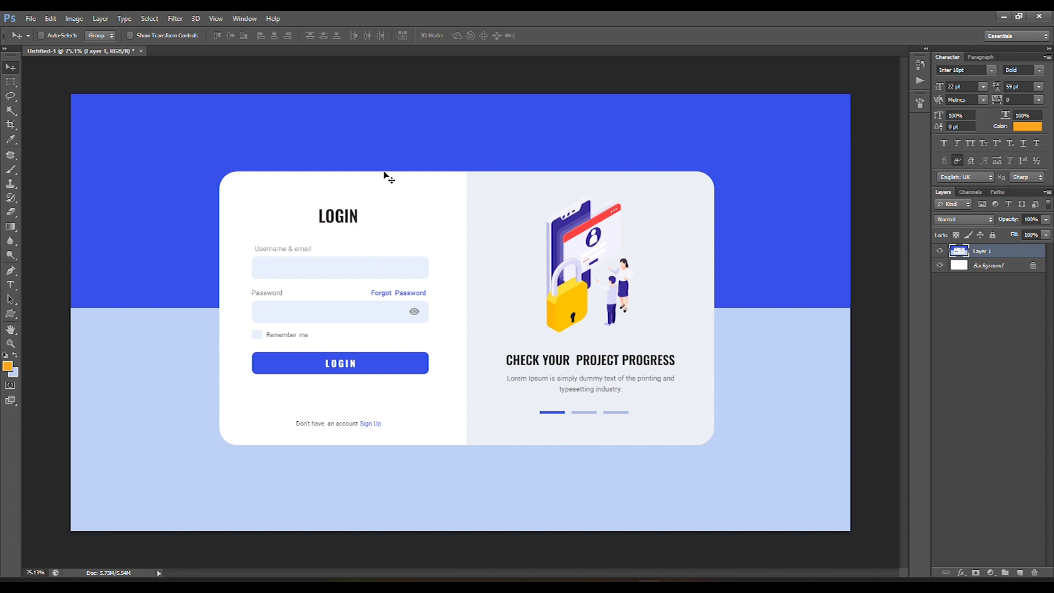
- Measure the login card in the Photoshop mockup by cropping the image to a marquee around it and opening Image Size
left_click(11, 82)
left_click_drag(196, 175, 714, 445)
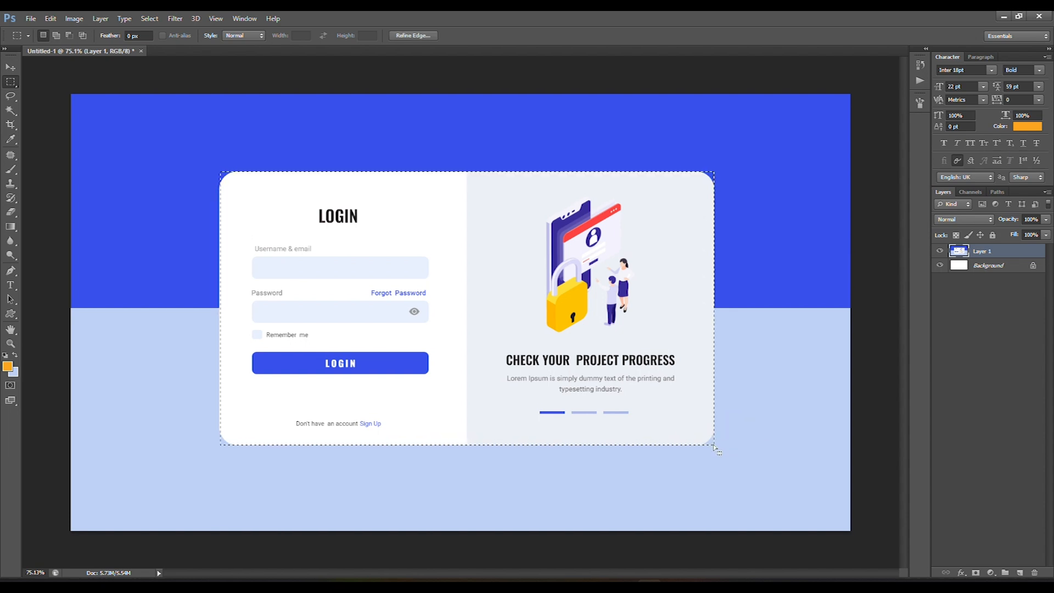
left_click(75, 19)
left_click(103, 130)
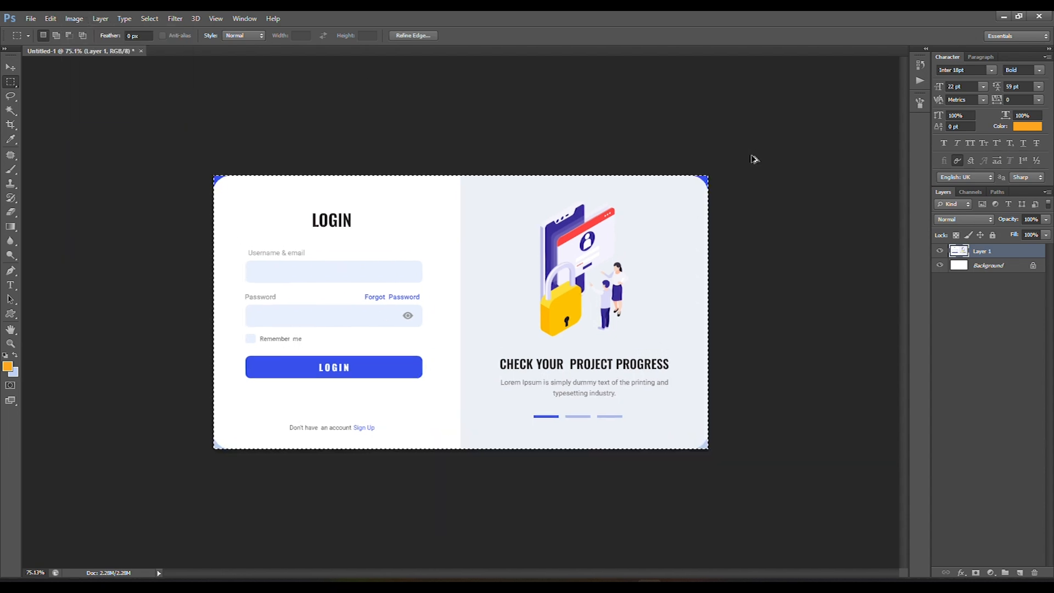
key("alt+i")
key("i")
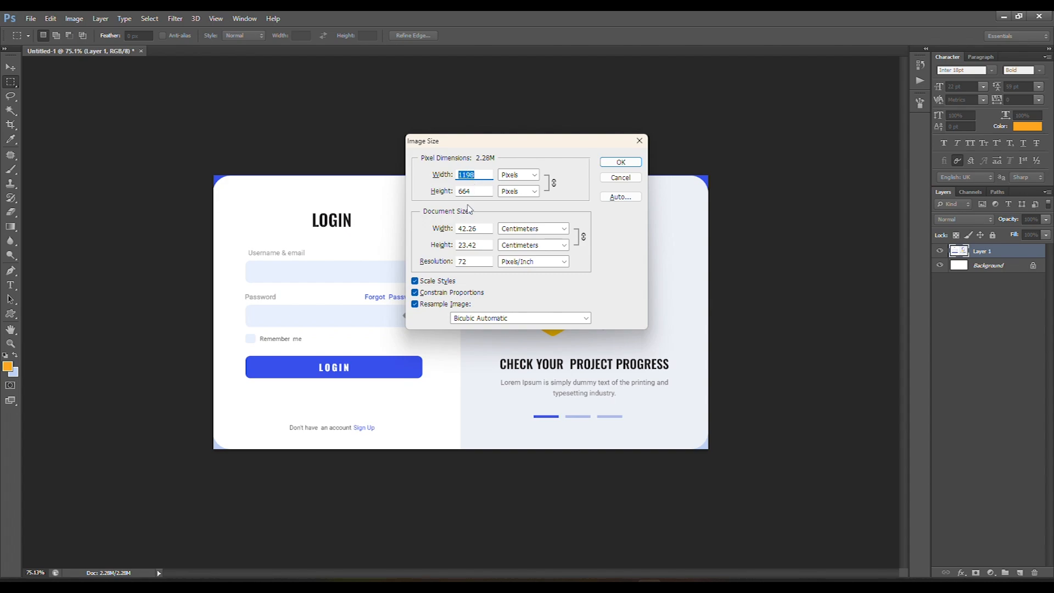
- Switch back to Adobe XD and draw a white rectangle about 1226 by 634 in the middle of the Login artboard
left_click(723, 541)
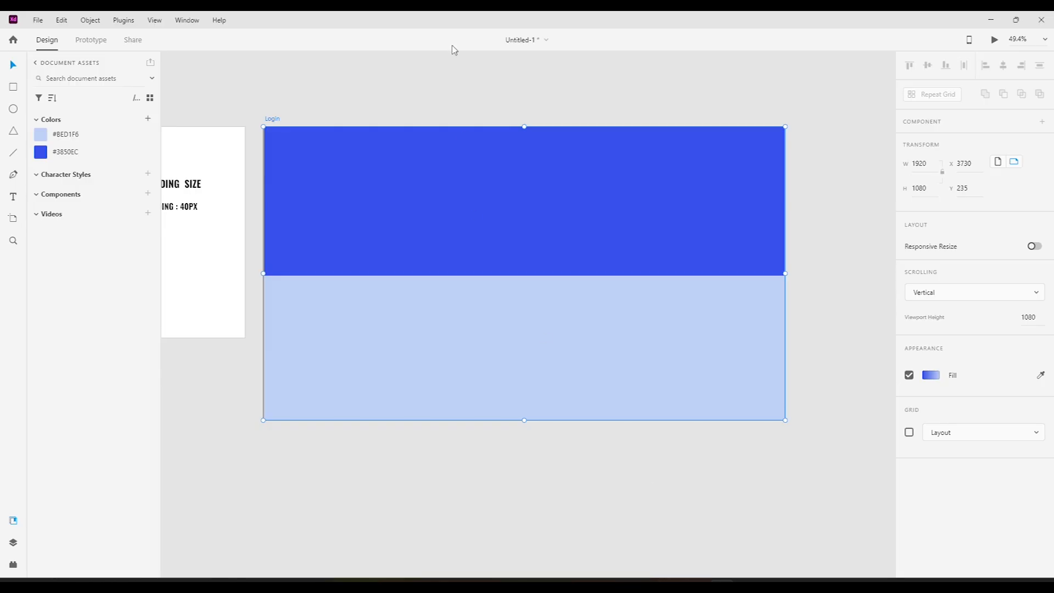
left_click(12, 88)
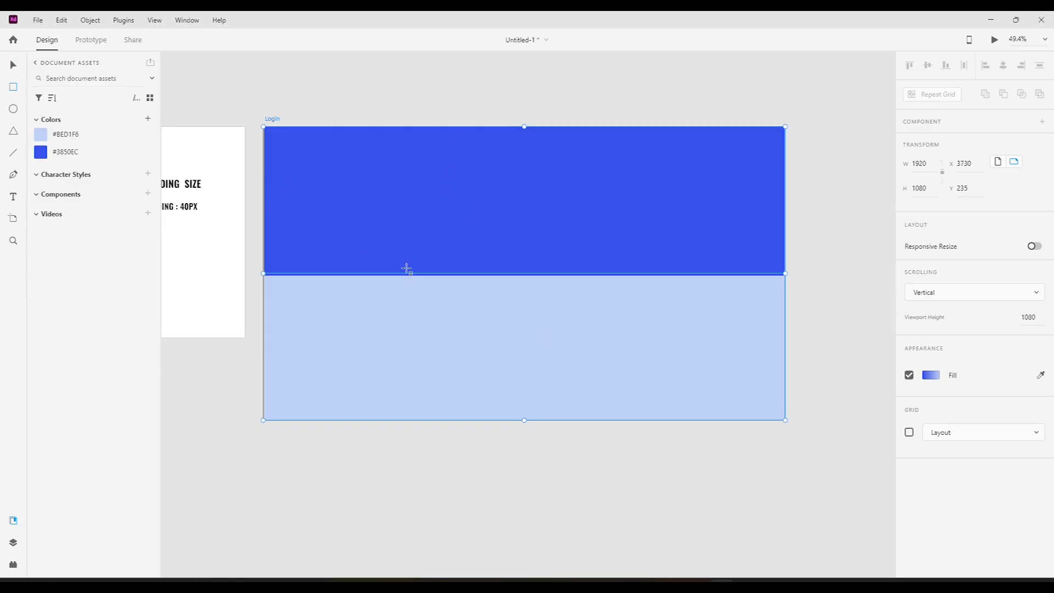
mouse_move(356, 207)
left_mouse_down()
mouse_move(541, 336)
mouse_move(690, 350)
mouse_move(688, 378)
left_mouse_up()
left_click(13, 65)
left_click_drag(501, 270, 496, 245)
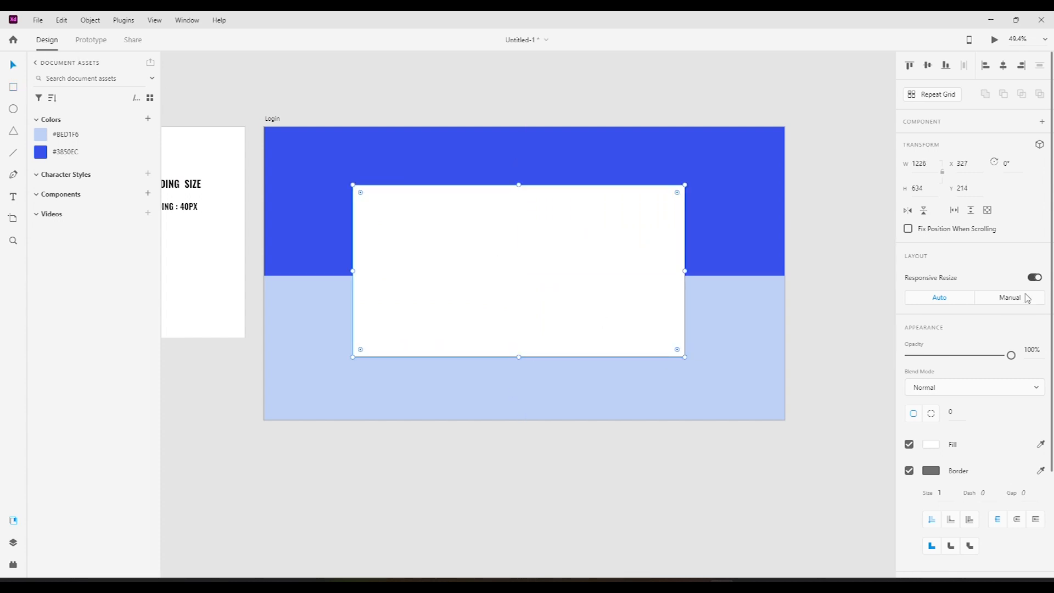
- Set the white rectangle's width to 1200 and its height to 670
left_click(919, 163)
type("1200")
key("Return")
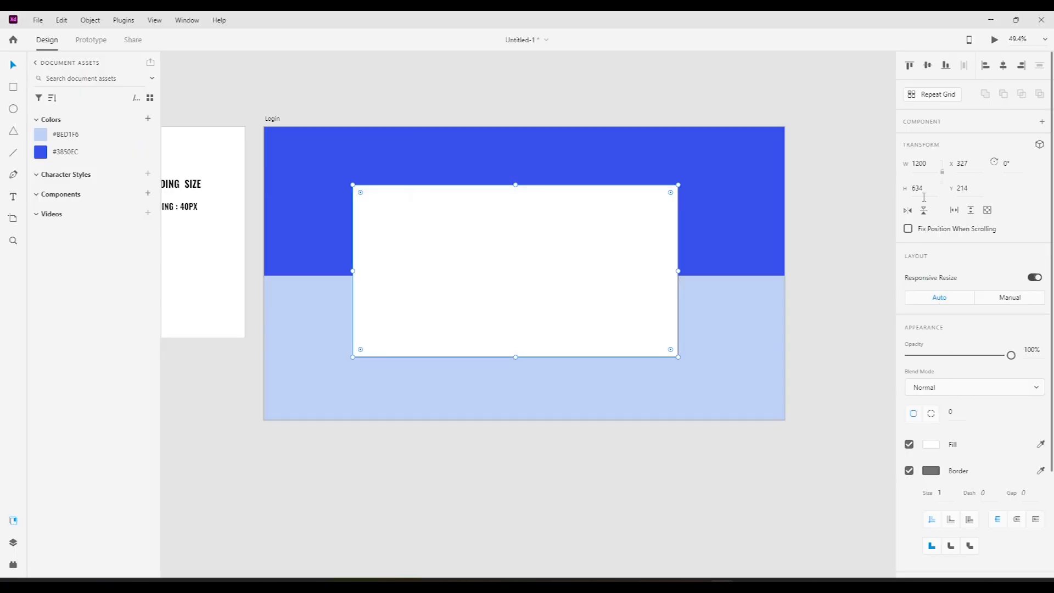
left_click(924, 190)
type("670")
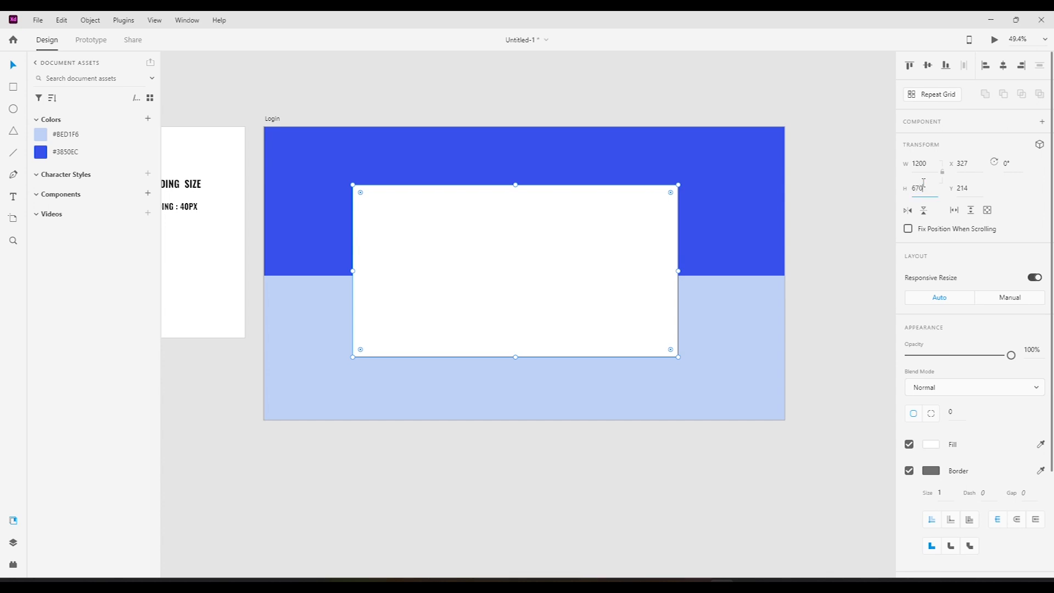
key("Return")
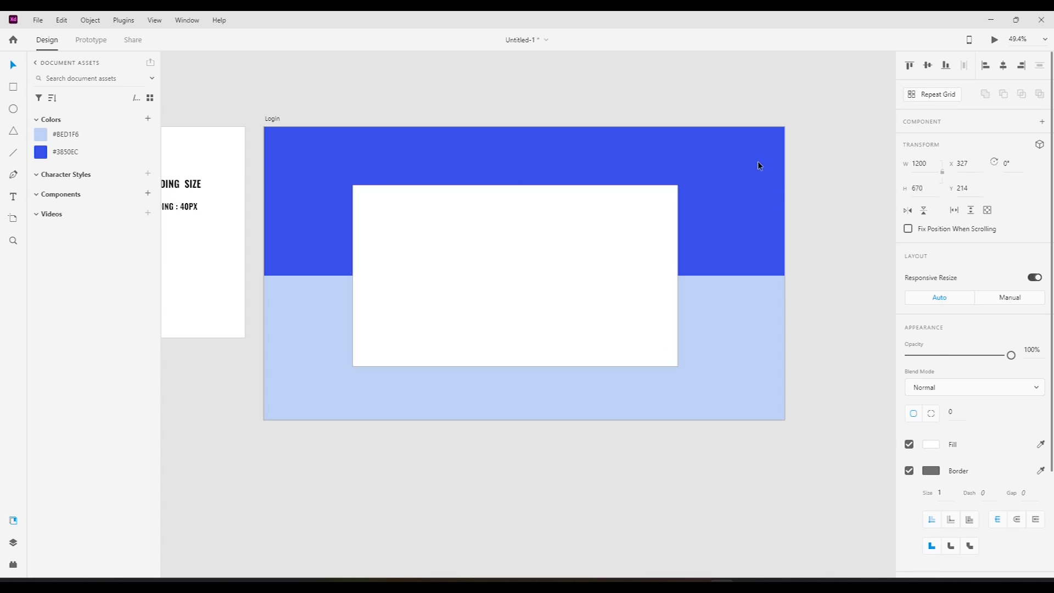
left_click(679, 519)
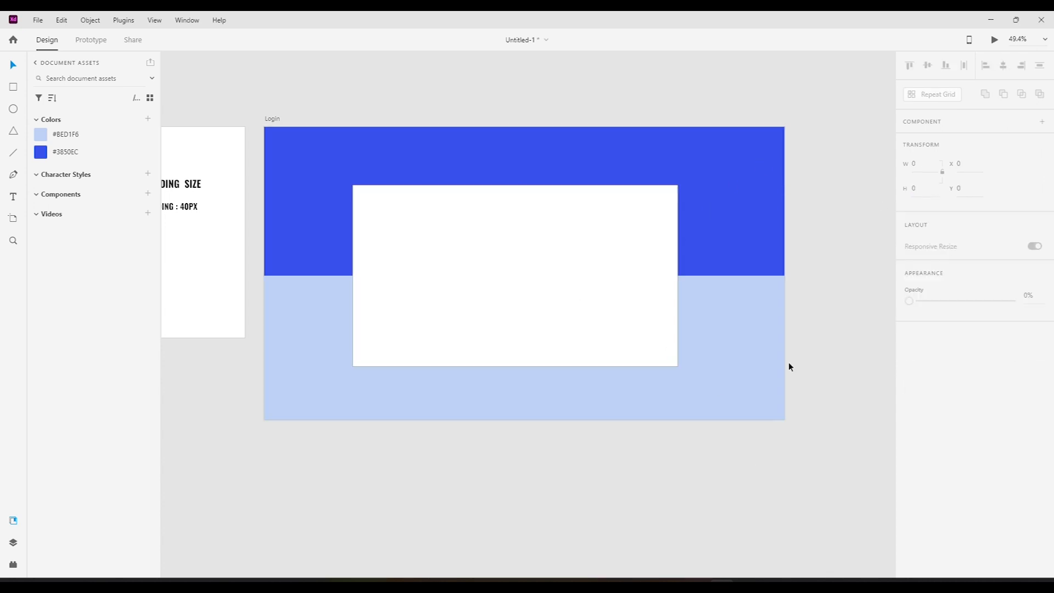
- Measure the login card's rounded corner in the uncropped Photoshop mockup and set the white rectangle's corner radius to 50 in Adobe XD
left_click(1044, 39)
left_click(1024, 112)
scroll(624, 237, "down", 1)
left_click_drag(625, 219, 622, 261)
left_click(600, 199)
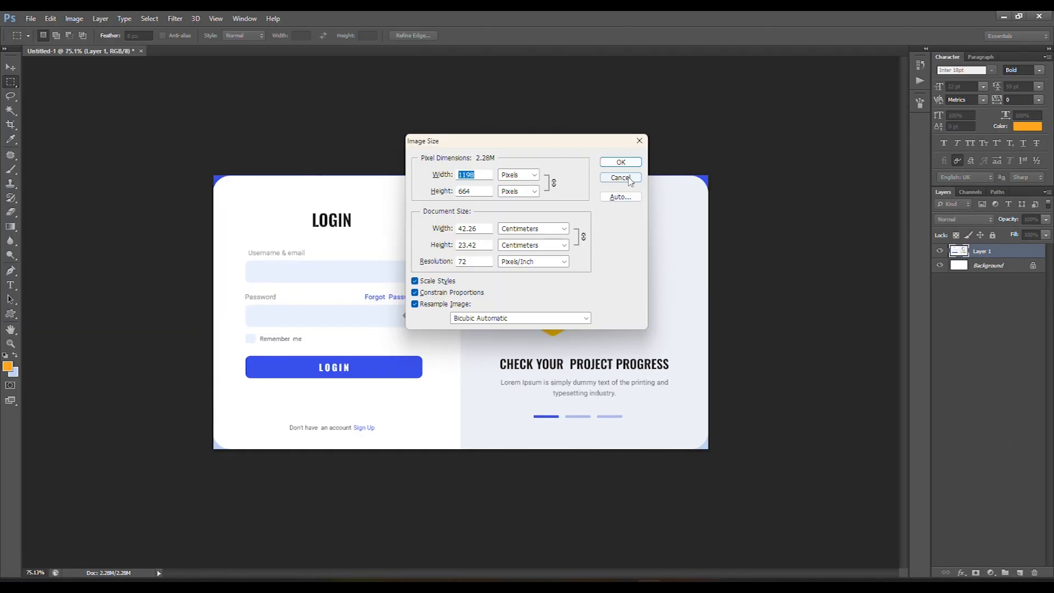
left_click(620, 177)
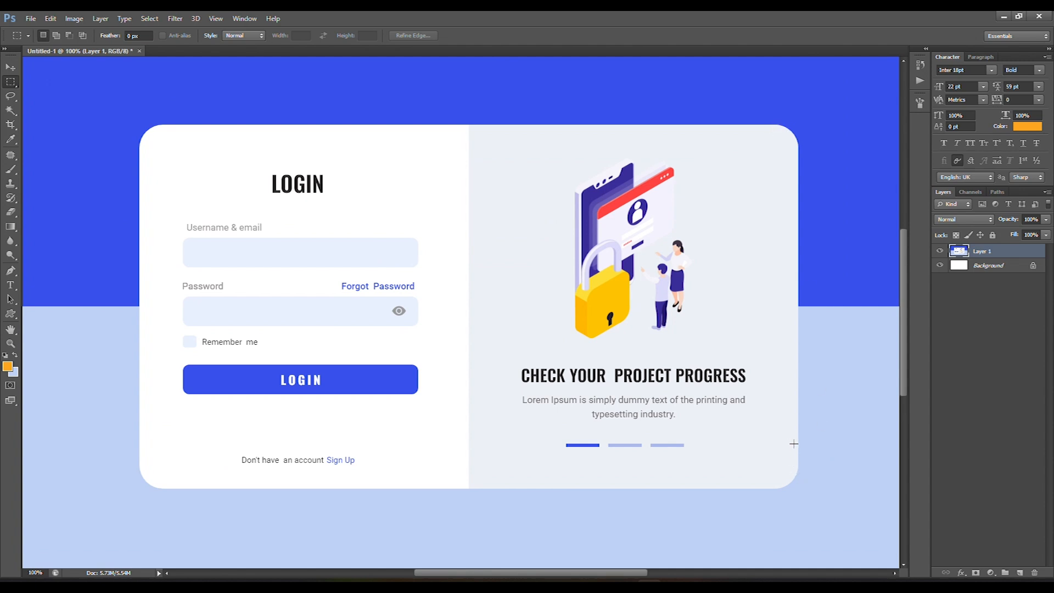
left_click_drag(139, 463, 163, 488)
key("ctrl+d")
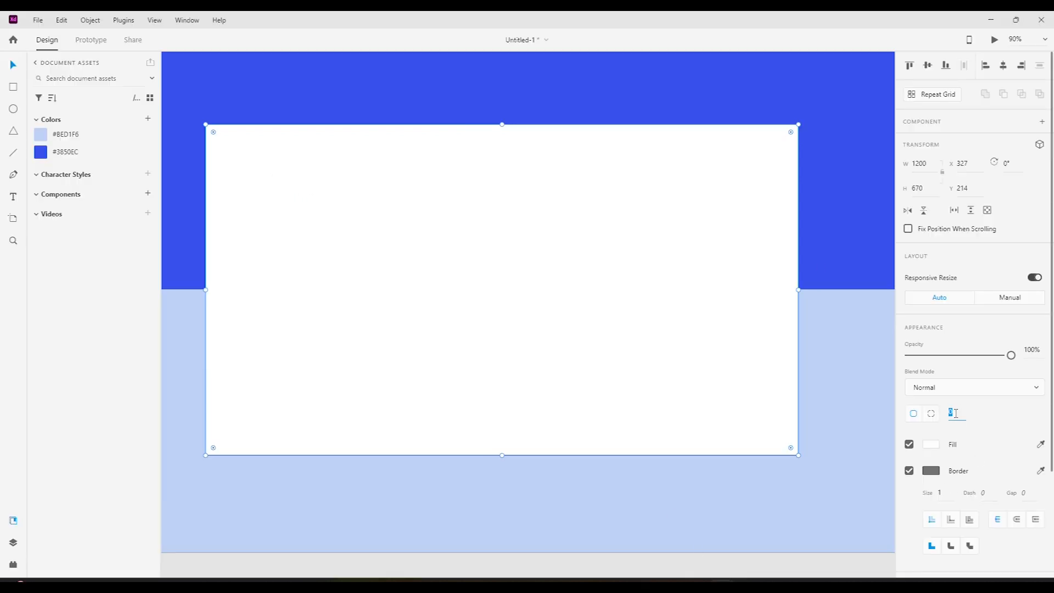
key("Return")
key("Return")
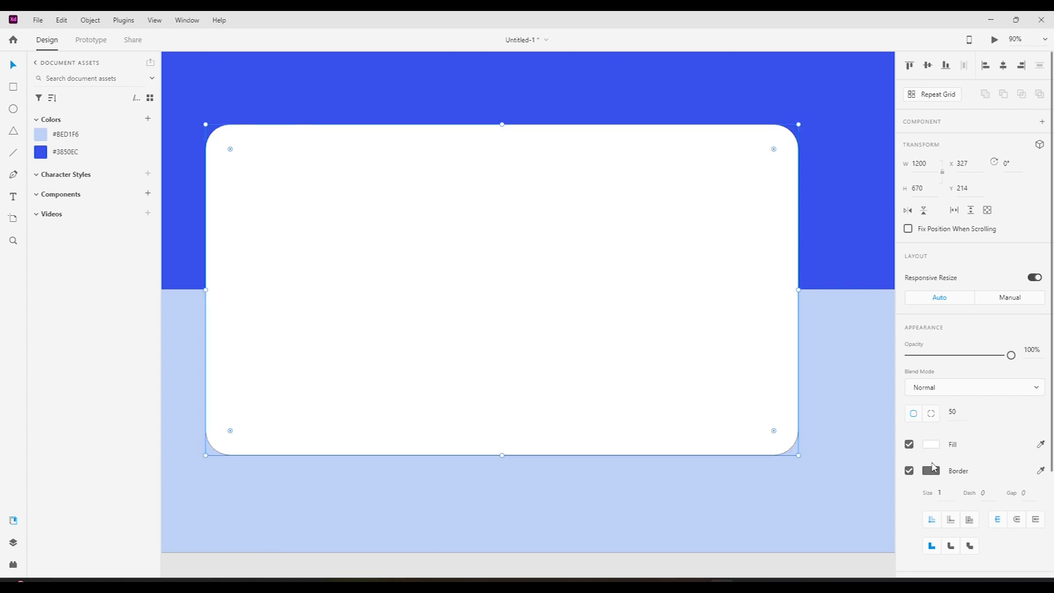
- Set the white login card's corner radius to 40 and remove its border
double_click(955, 410)
type("40")
key("Return")
left_click(908, 471)
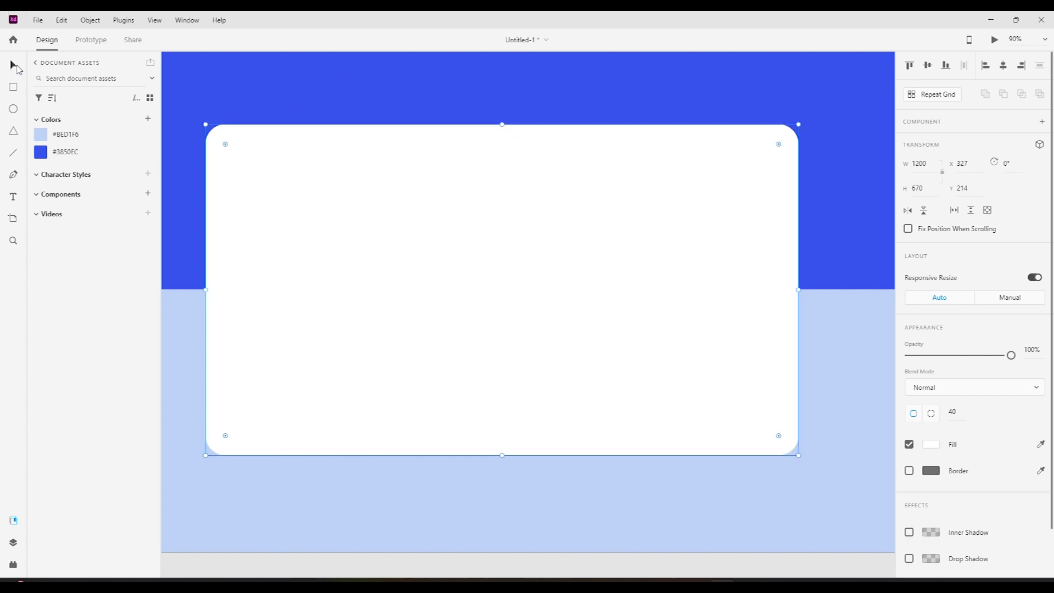
- Centre the login card vertically and horizontally on the Login artboard
scroll(309, 107, "down", 3)
left_click_drag(332, 105, 365, 228)
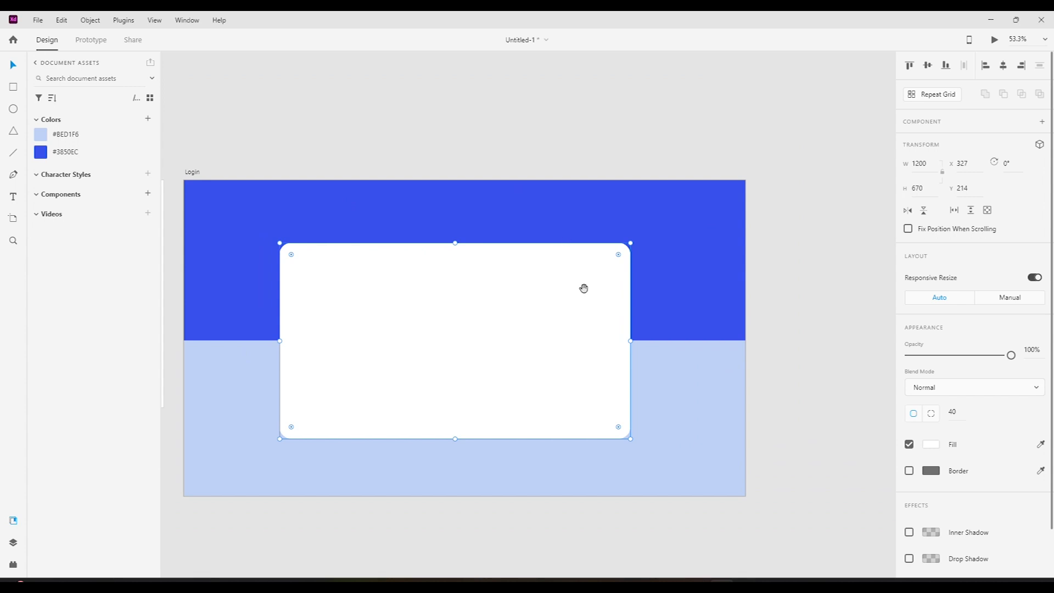
left_click(928, 66)
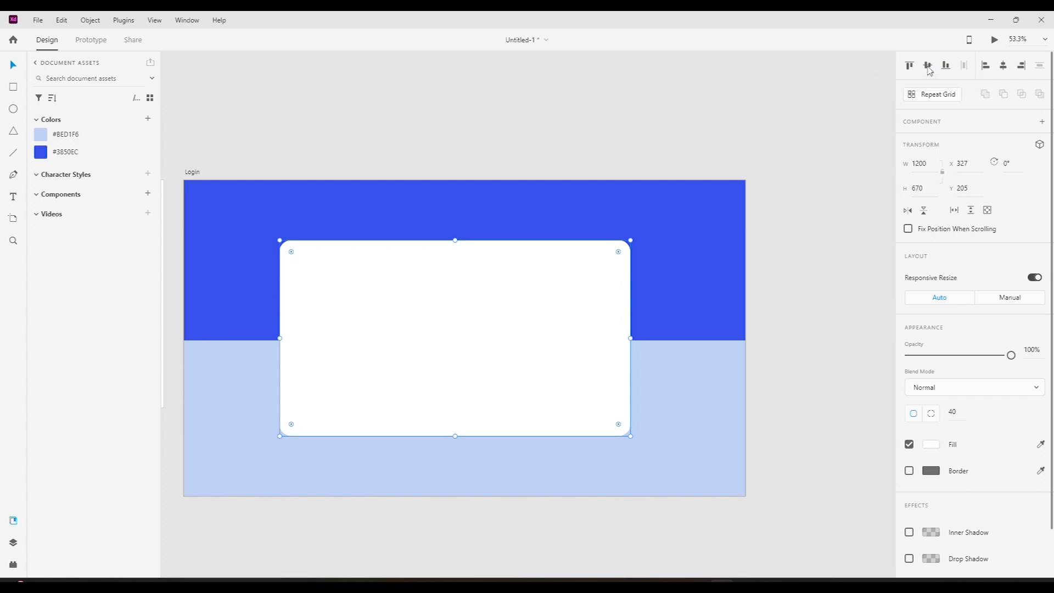
left_click(1004, 66)
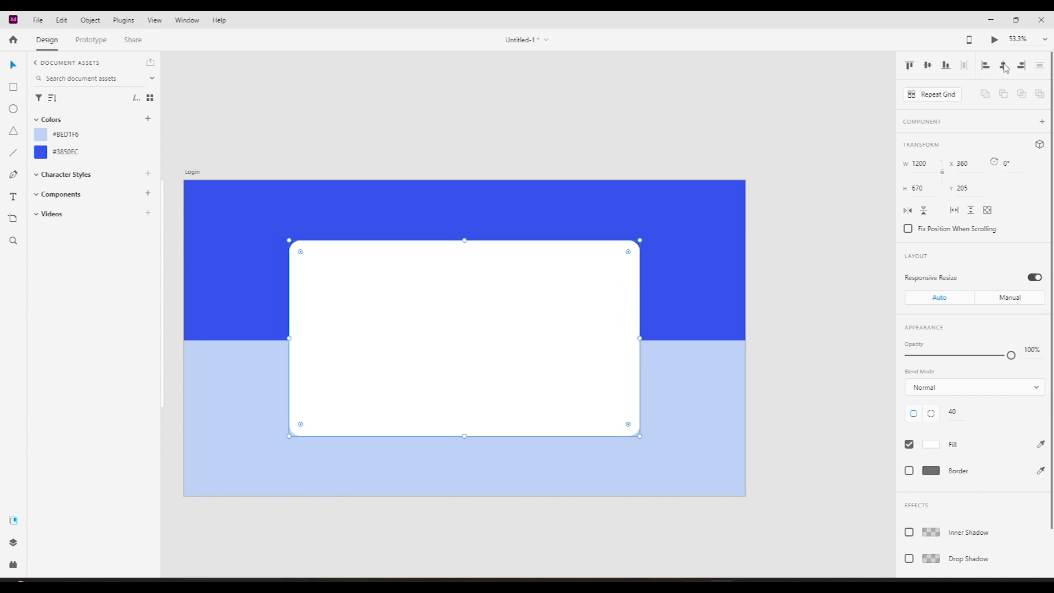
- Lock the white login card in place and deselect it
right_click(542, 325)
left_click(573, 126)
left_click(650, 82)
- Switch to the Photoshop mockup and examine how the login card is split into two panels
left_click_drag(409, 312, 501, 325)
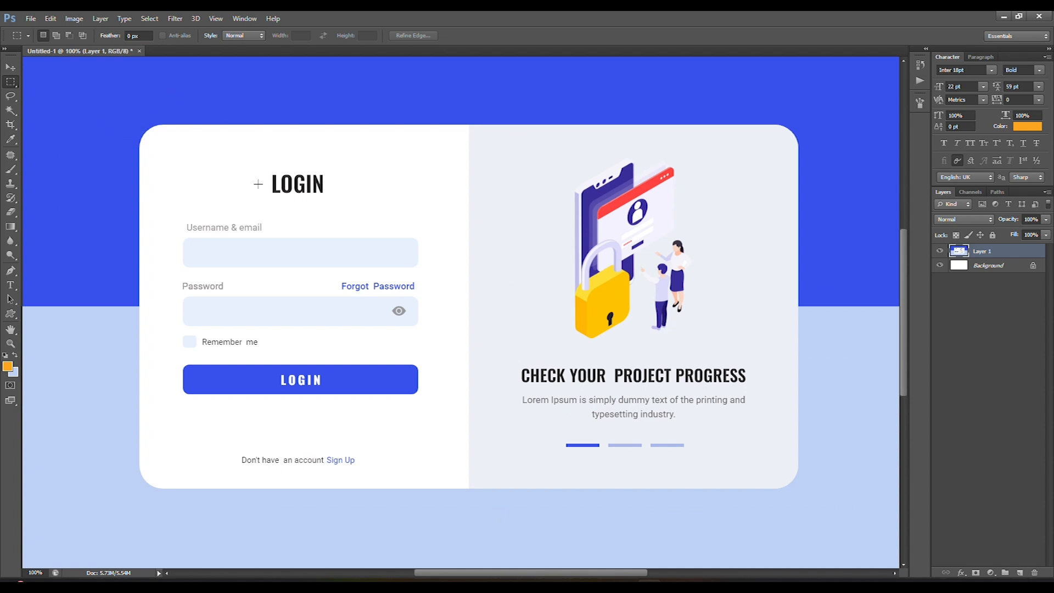
left_click_drag(267, 155, 274, 159)
key("space")
left_click_drag(114, 112, 304, 233)
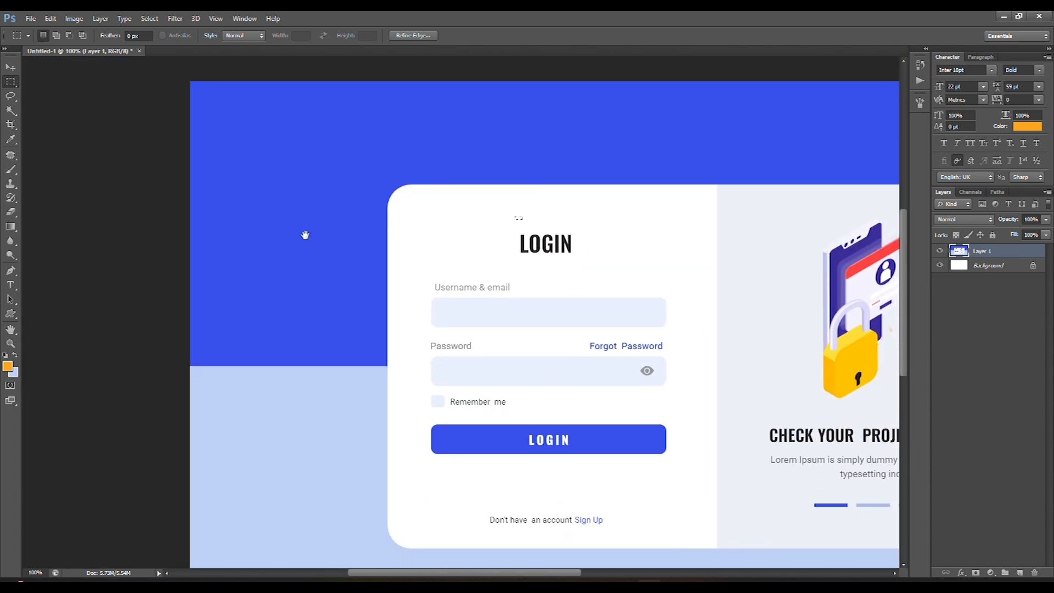
left_click_drag(278, 351, 185, 282)
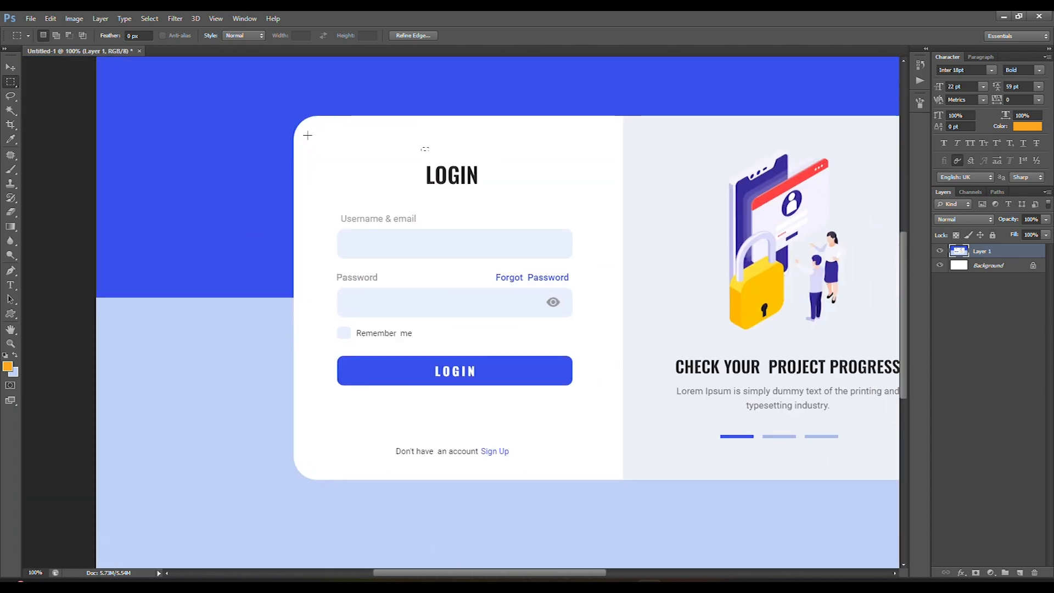
left_click_drag(609, 216, 523, 234)
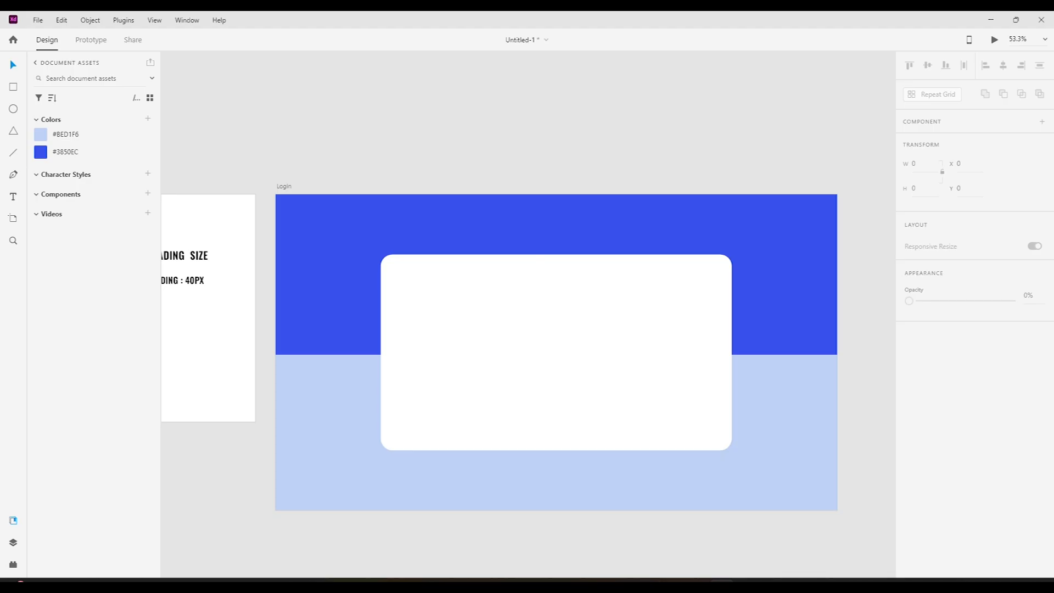
- Return to Adobe XD and unlock the white login card
left_click(415, 299)
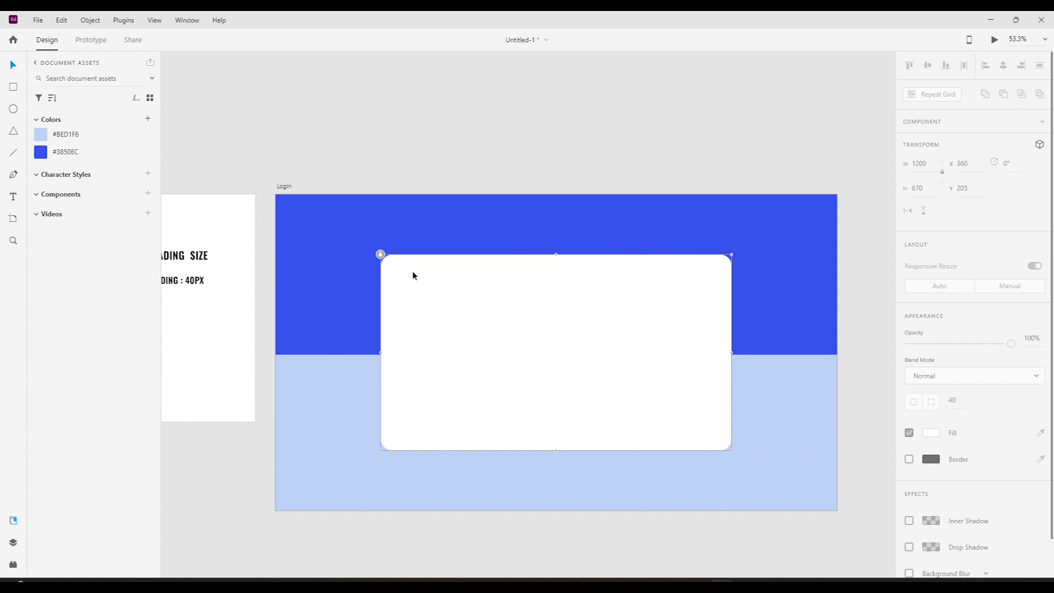
left_click(380, 254)
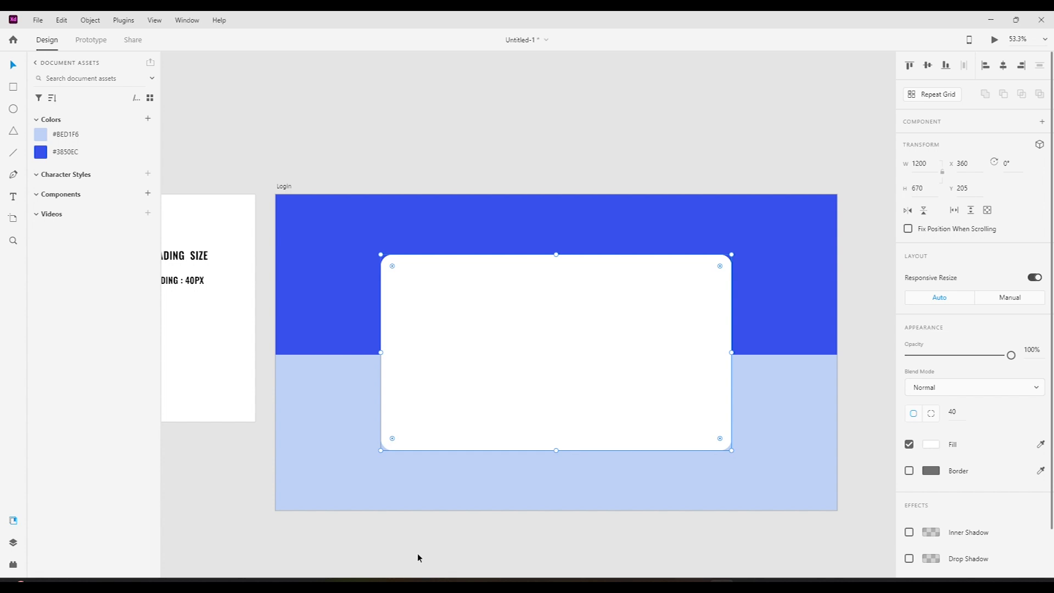
- Work out half of the card's 1200 width with the Windows Calculator and close it
key("super")
type("ca")
key("Return")
type("1200")
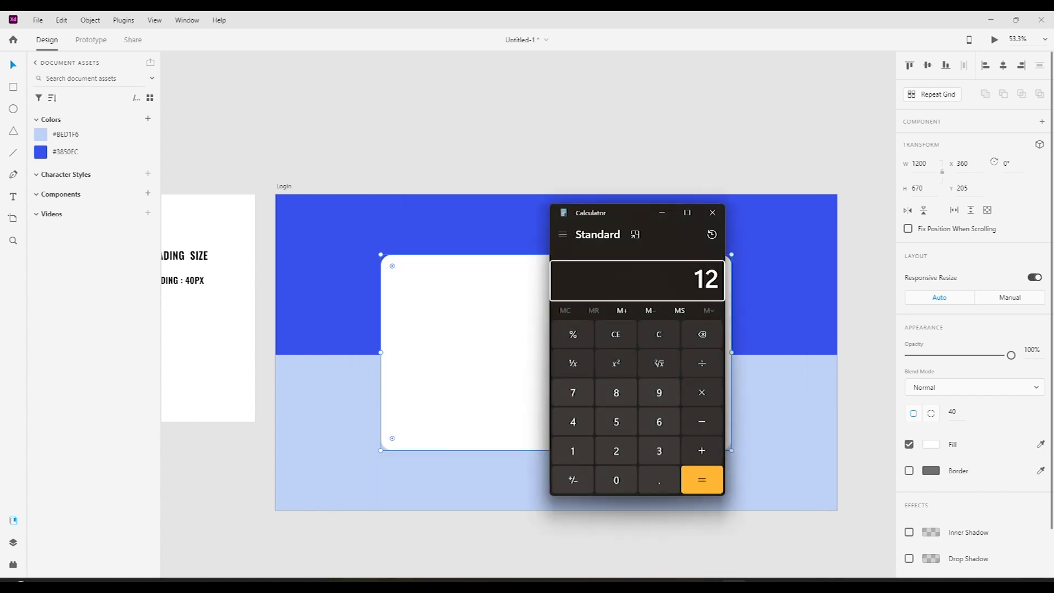
key("slash")
type("2")
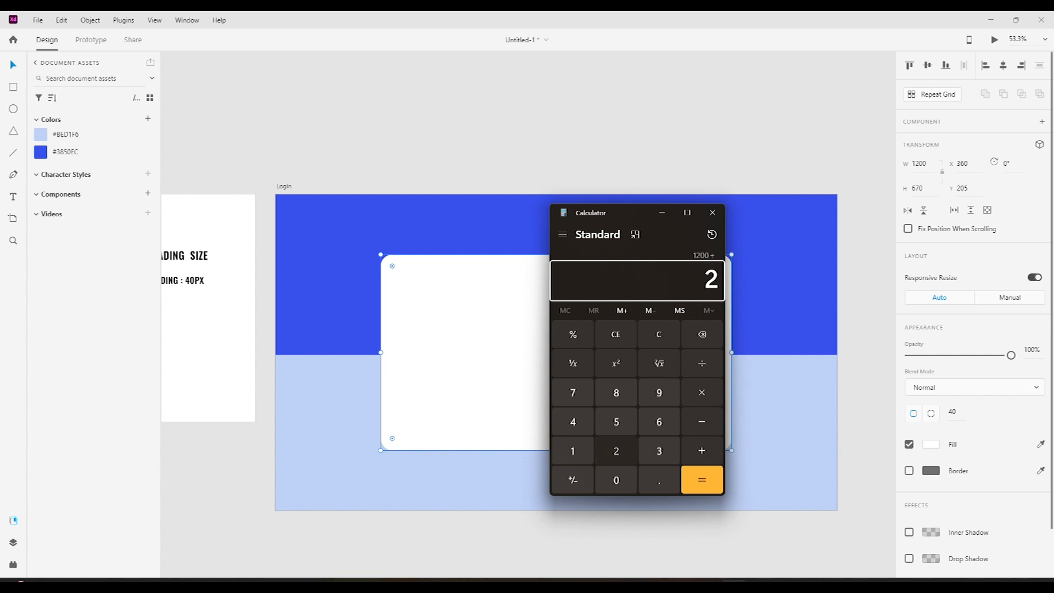
key("Return")
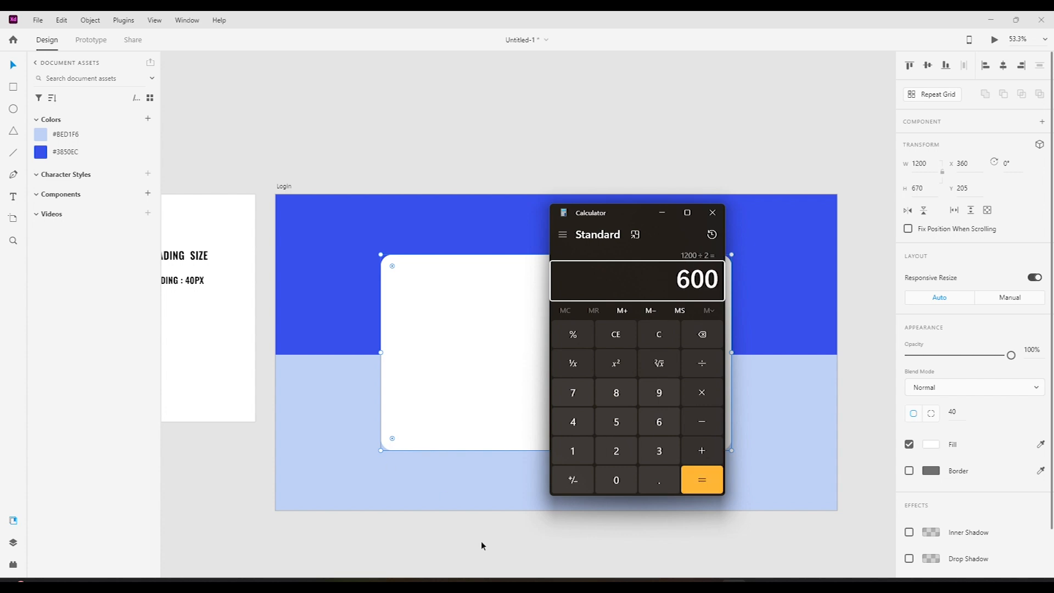
left_click(712, 212)
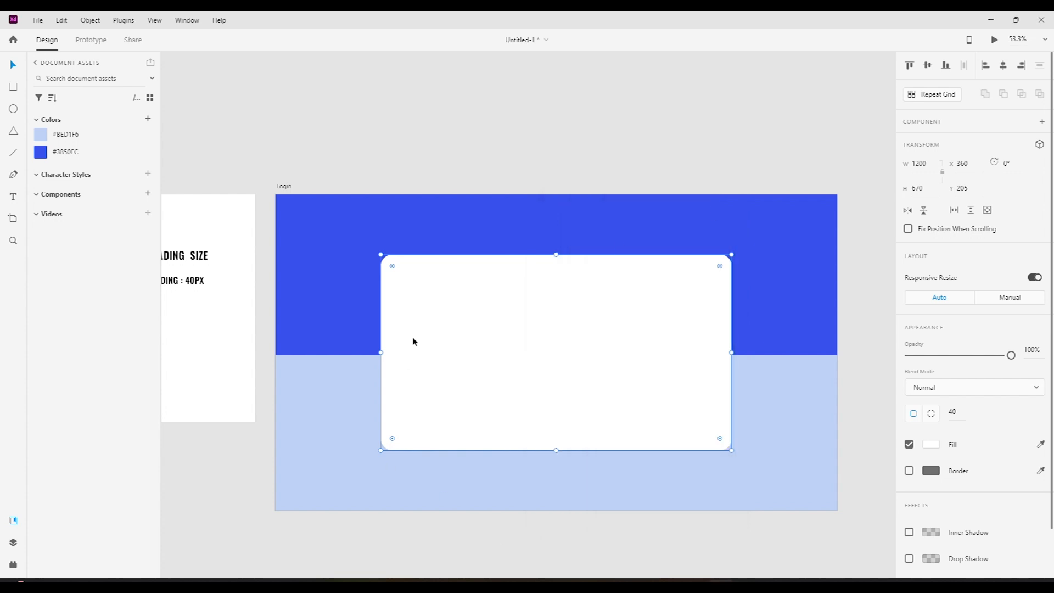
- Narrow a duplicate of the login card from its left edge, fill it red (#F21616) and set its width to 600
left_click_drag(380, 350, 489, 351)
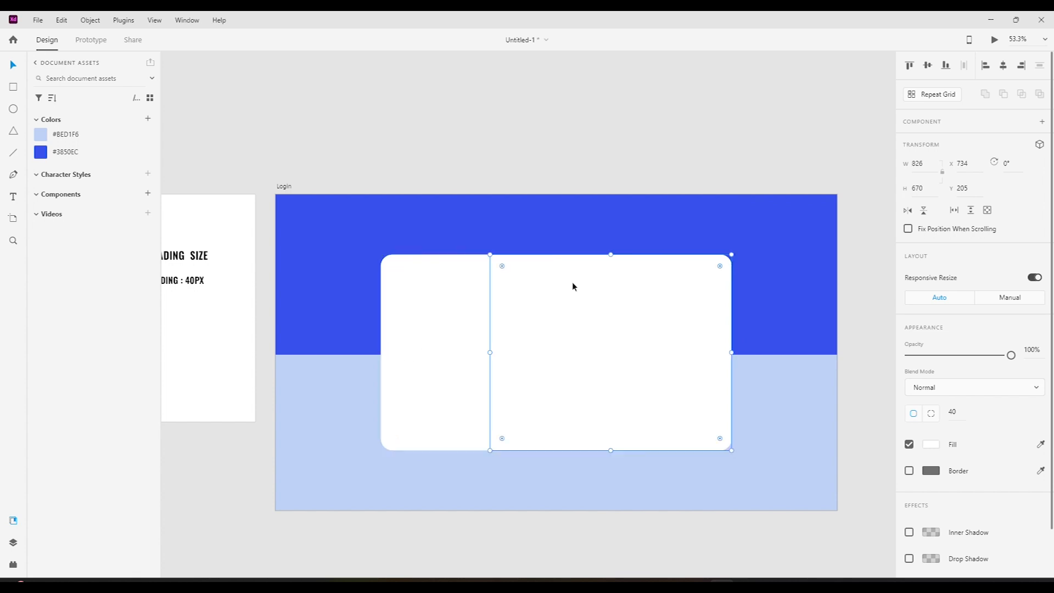
left_click(931, 444)
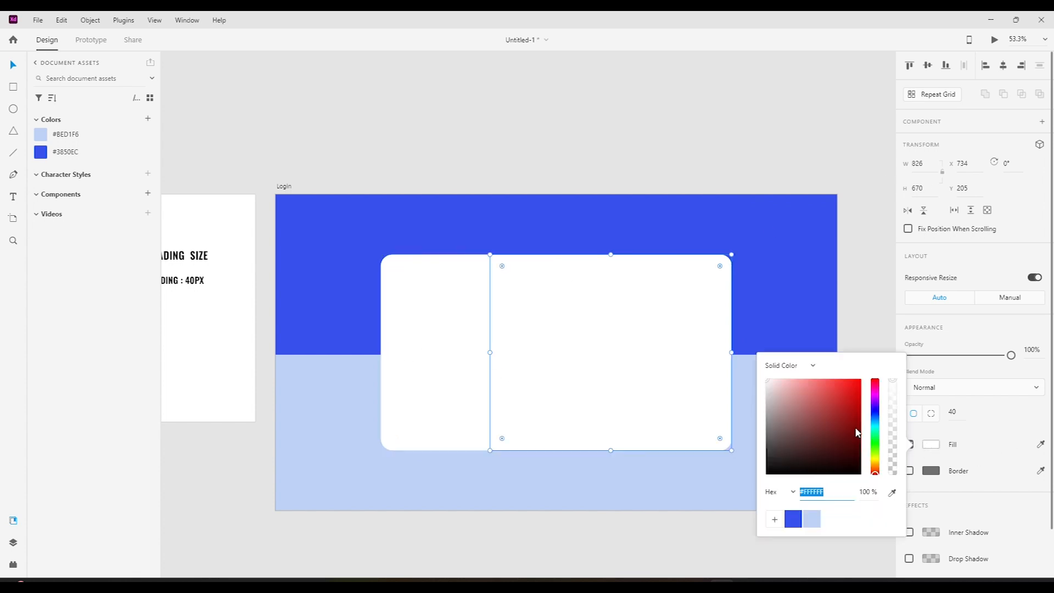
left_click(854, 391)
left_click(917, 163)
type("6")
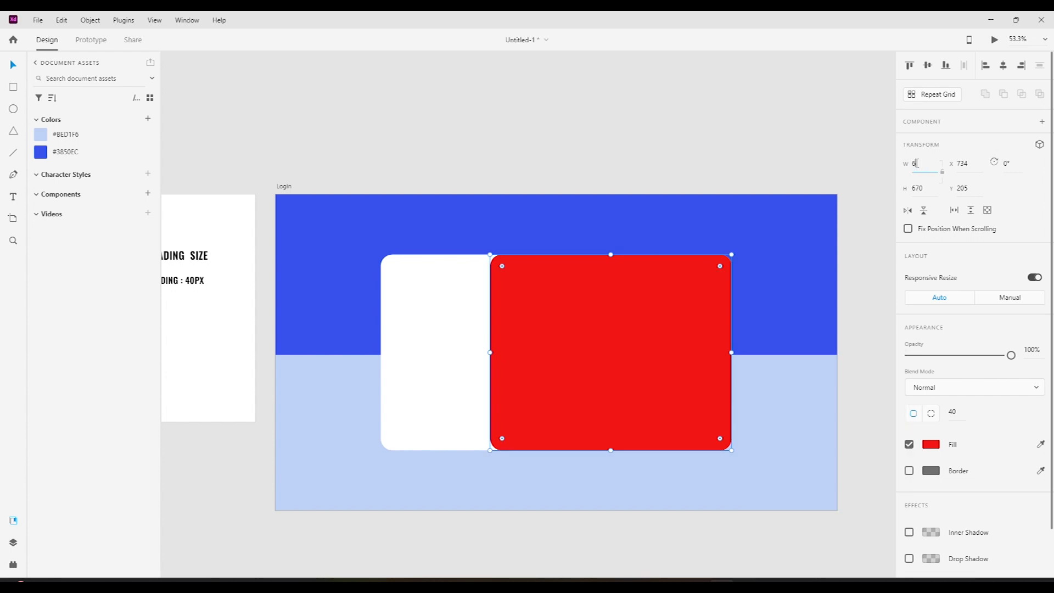
type("00")
key("Return")
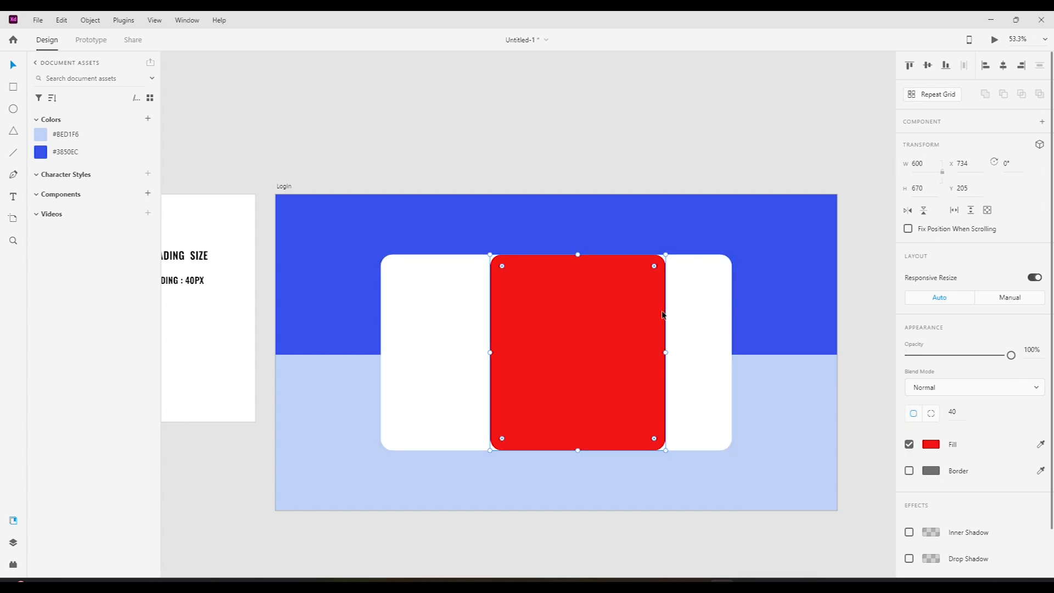
- Align the red panel to the right edge of the white login card
left_click(730, 134)
left_click(623, 328)
left_click(715, 286, "shift")
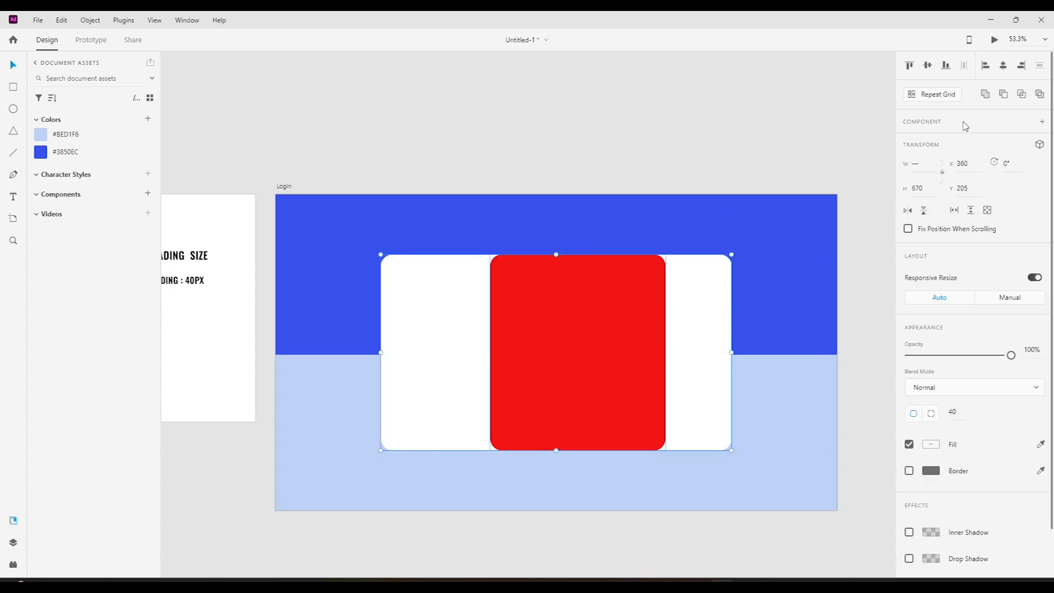
left_click(1022, 66)
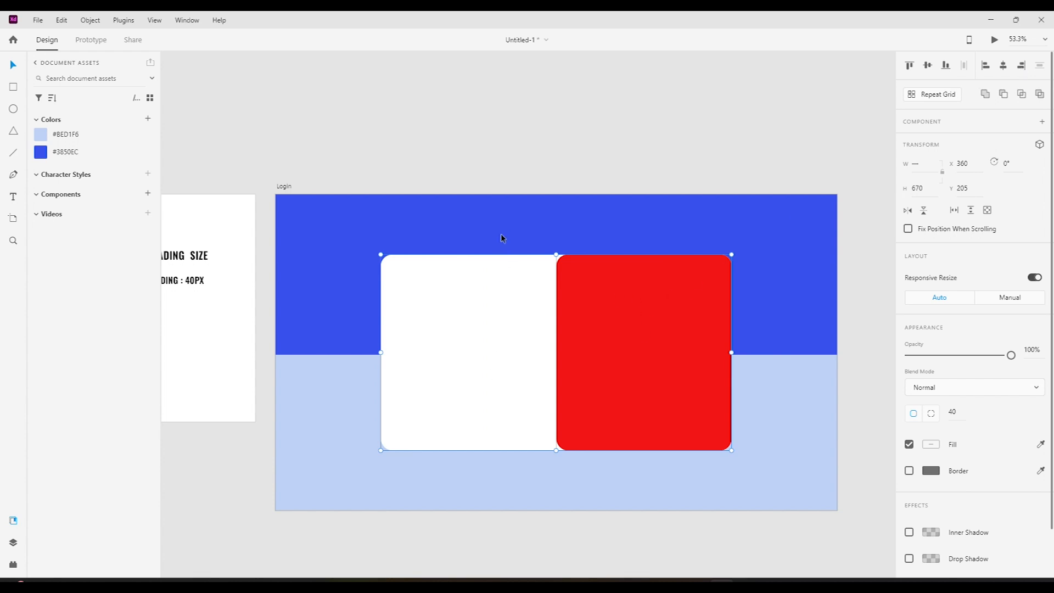
left_click(628, 140)
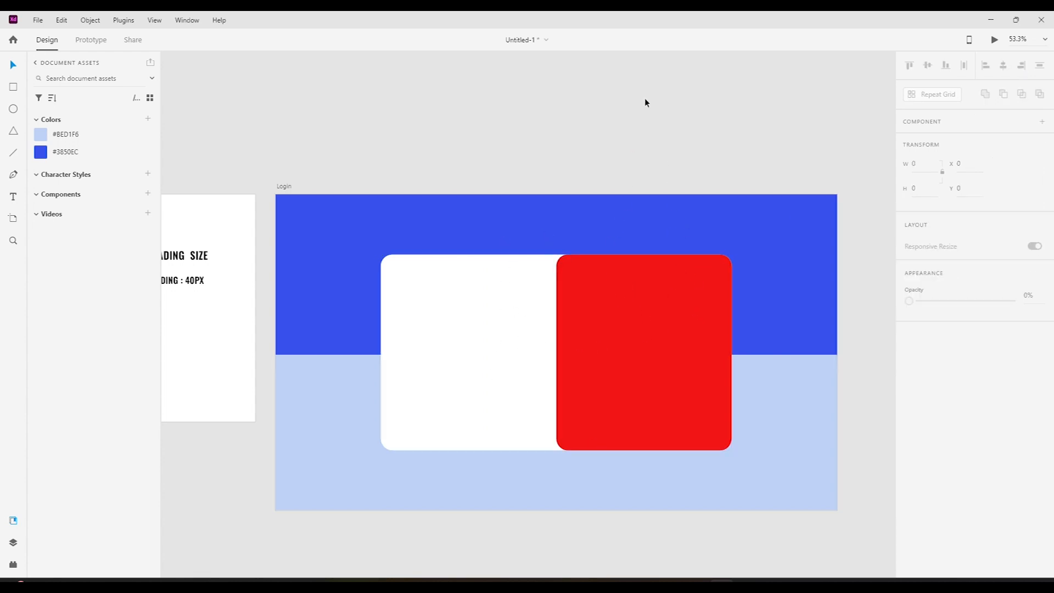
left_click_drag(469, 237, 701, 362)
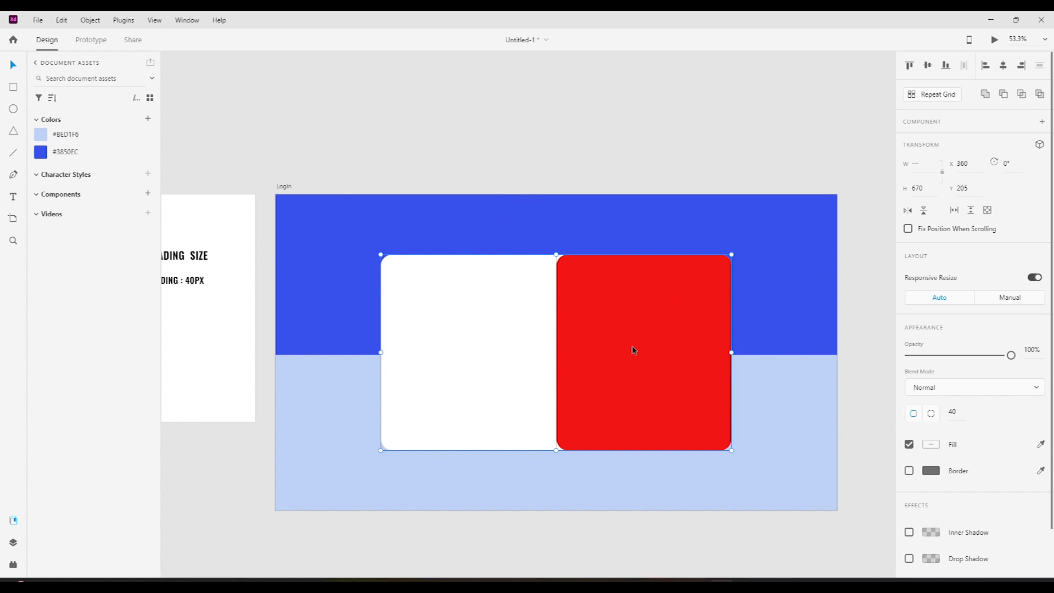
left_click(600, 122)
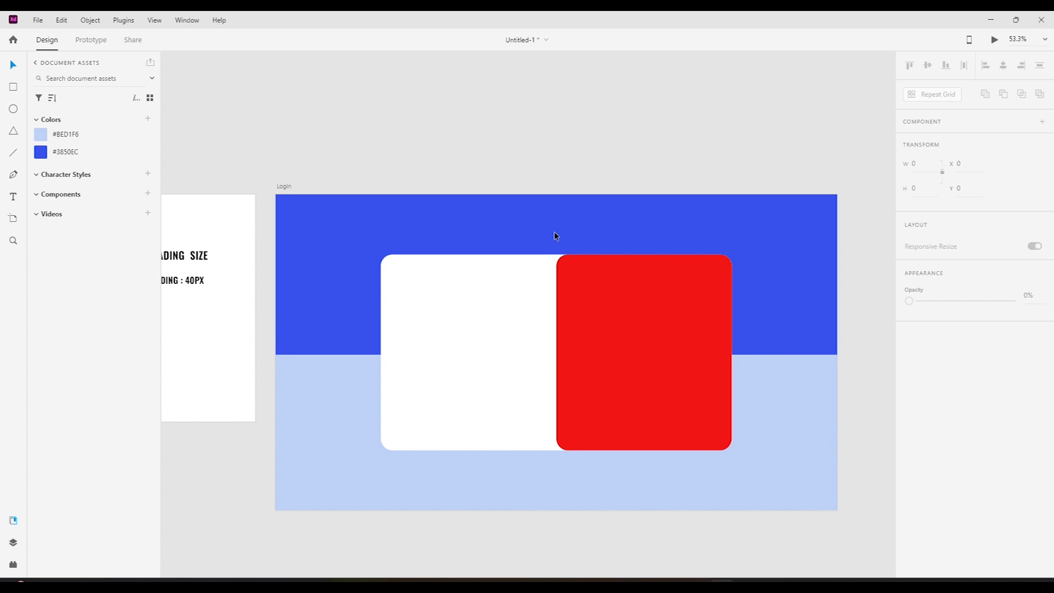
- Shift the red panel slightly out of alignment and select it together with the white card
left_click(597, 356)
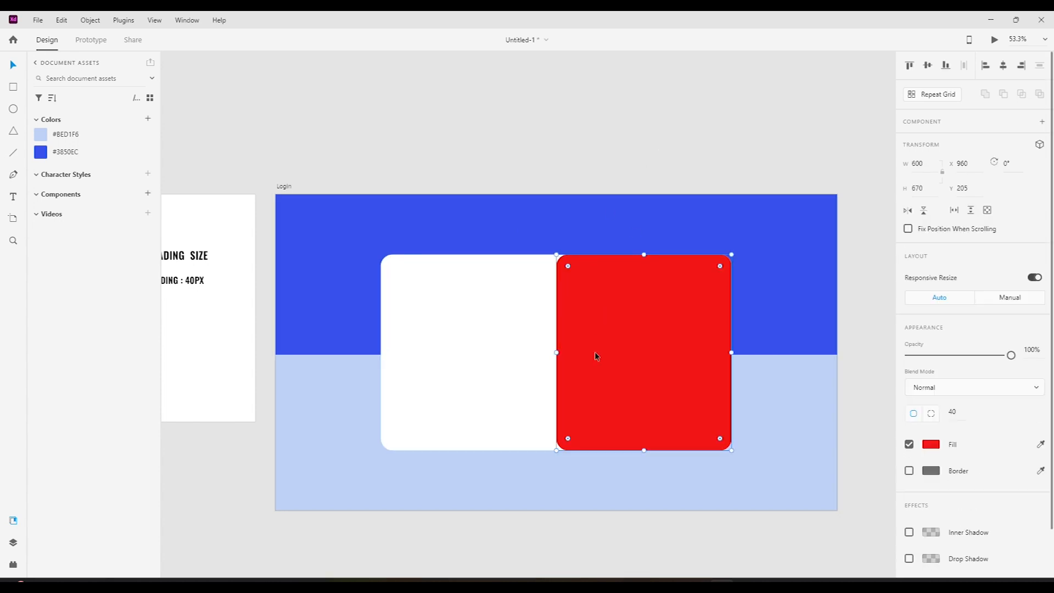
left_click_drag(615, 323, 613, 327)
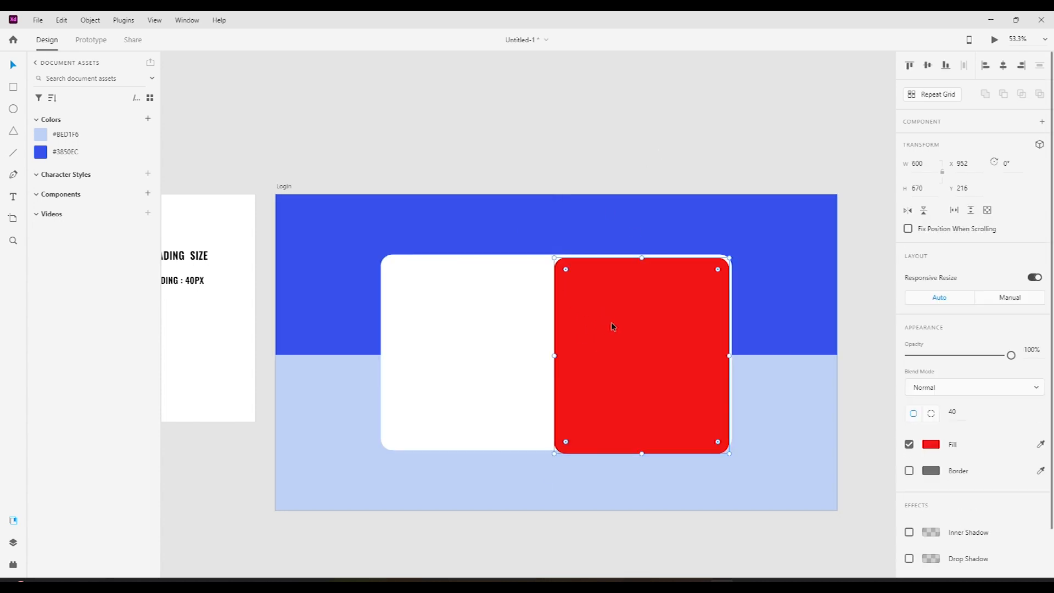
left_click(494, 287)
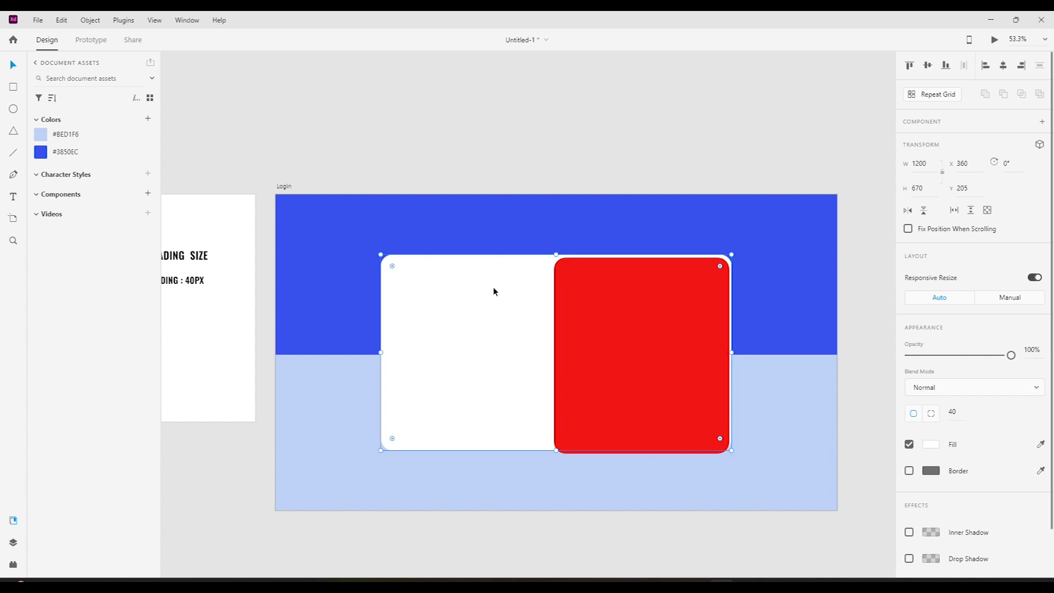
left_click(588, 288)
left_click(514, 273)
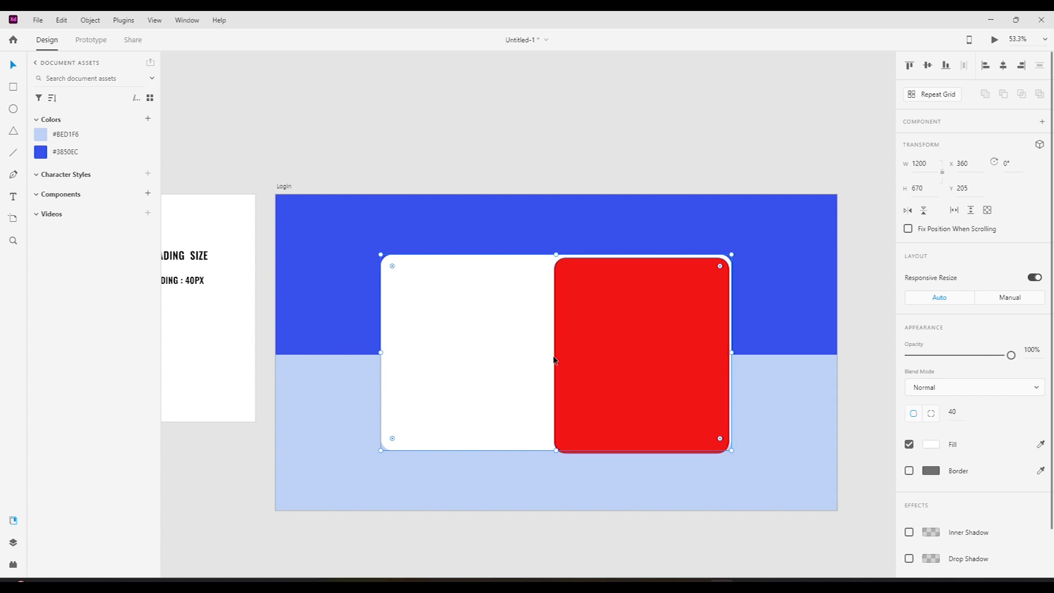
left_click(577, 308)
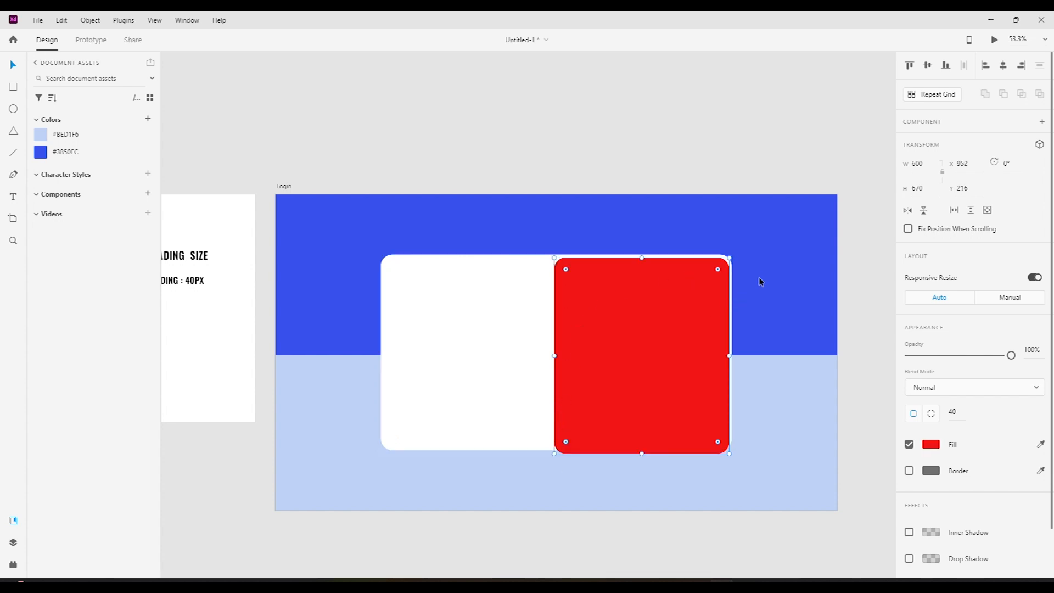
left_click_drag(755, 282, 701, 335)
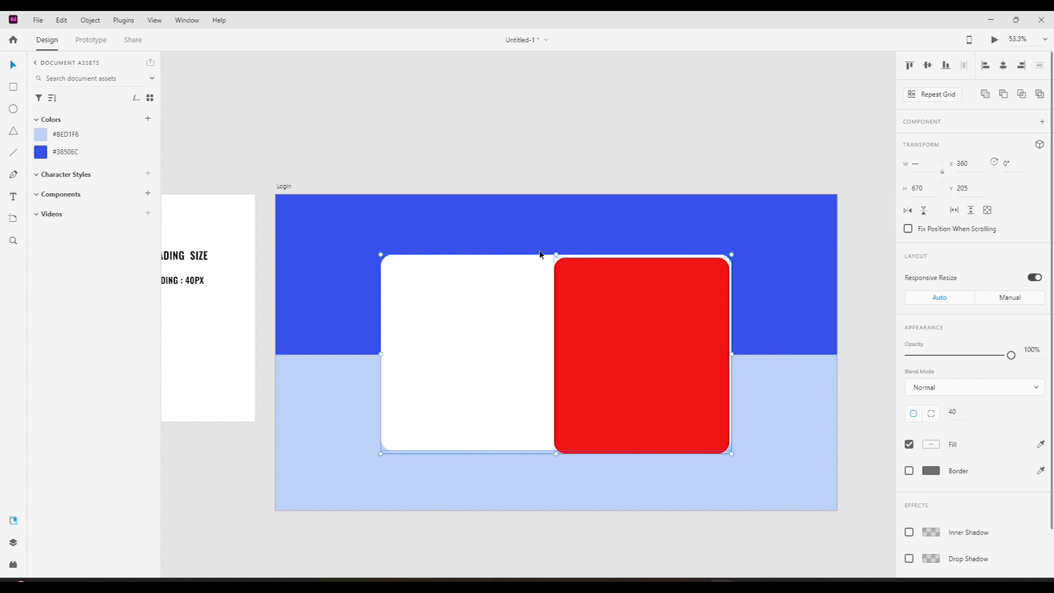
left_click(13, 87)
left_click_drag(551, 262, 733, 454)
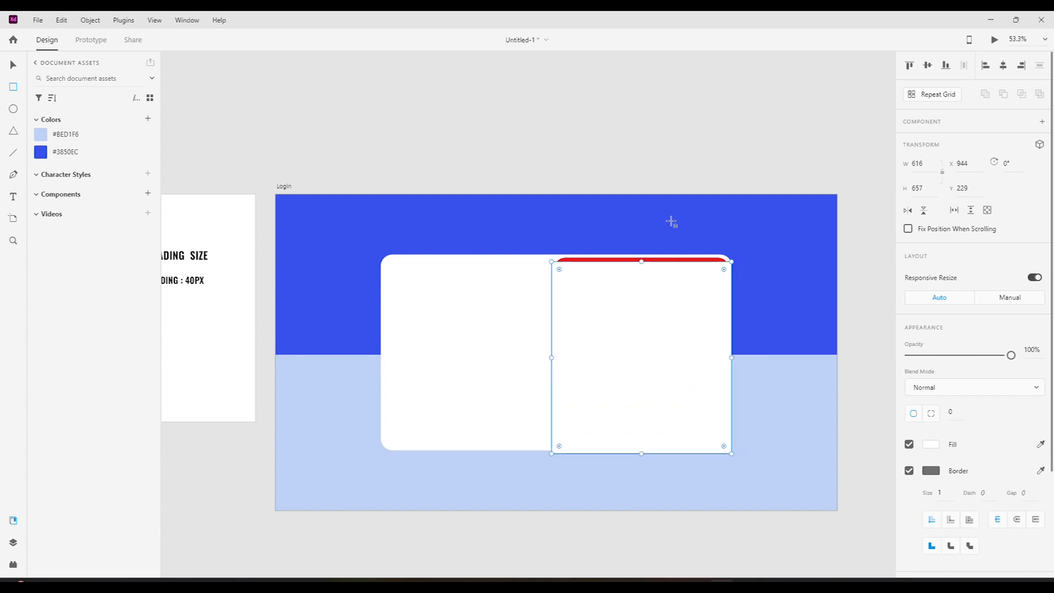
key("Delete")
left_click(13, 65)
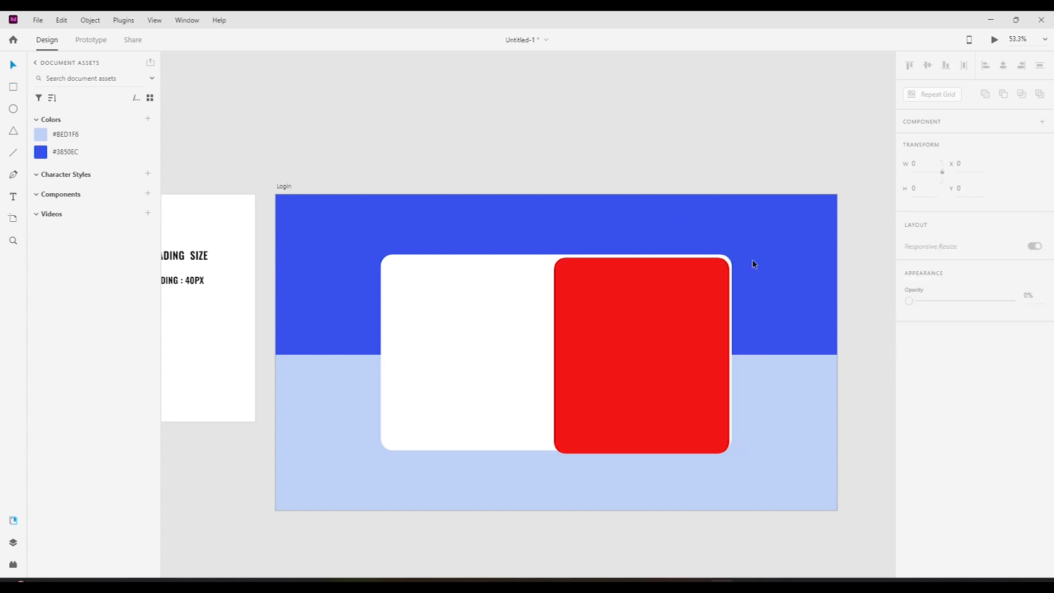
- Align the red panel and the white card by their right edges and vertical middles
left_click_drag(752, 261, 697, 321)
left_click(1022, 65)
left_click(928, 65)
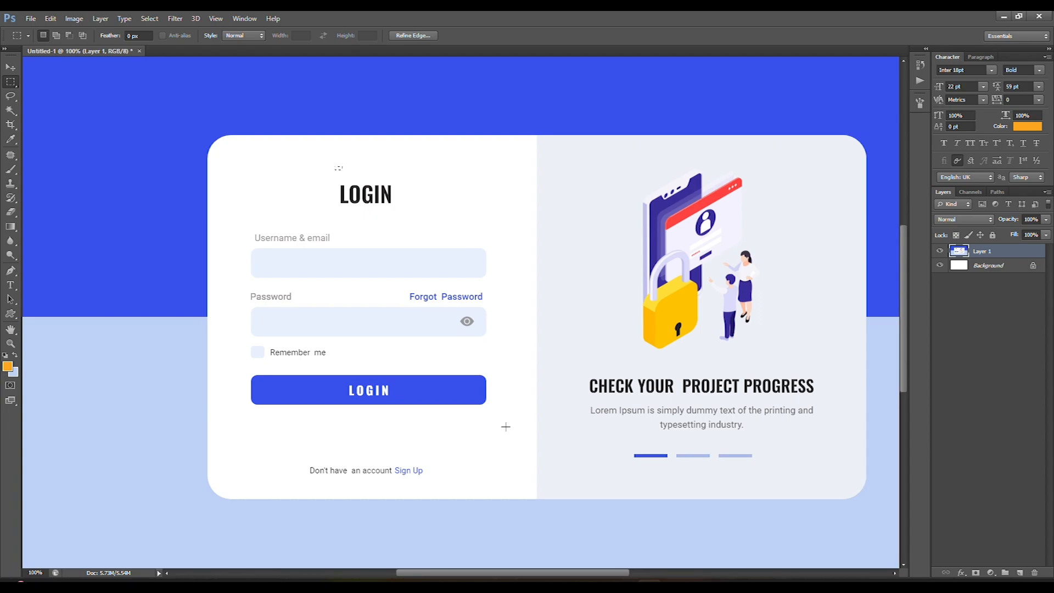
- Return to Adobe XD and give both selected shapes individual corner radii, with the top-left and bottom-left corners at 0
left_click(722, 584)
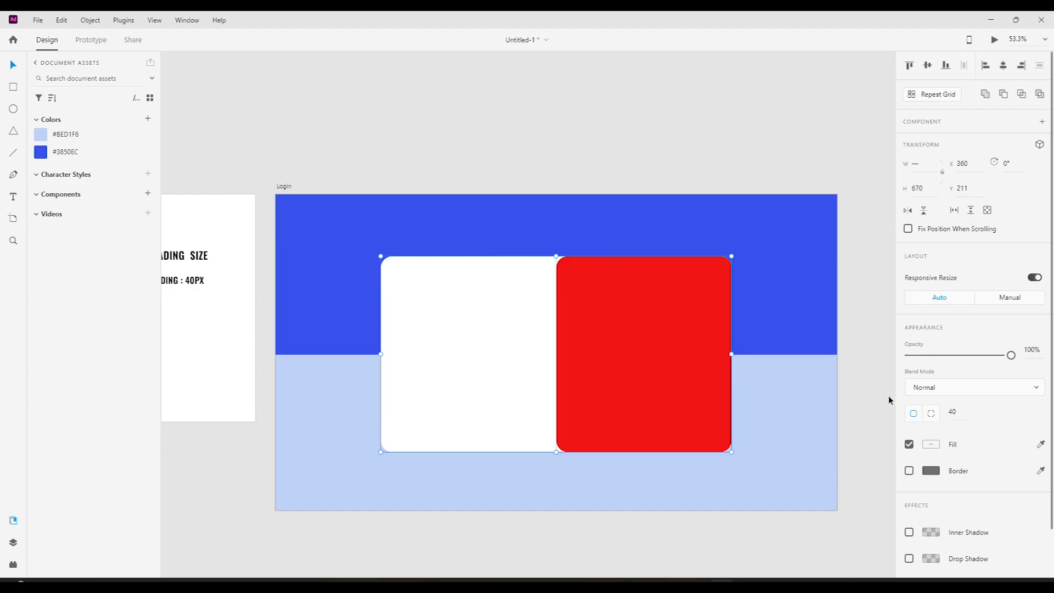
left_click(931, 413)
type("0")
key("Return")
left_click(1033, 411)
type("0")
key("Return")
left_click(621, 156)
- Fill the red panel with the light blue sampled from the lower artboard background
left_click(650, 298)
left_click(931, 444)
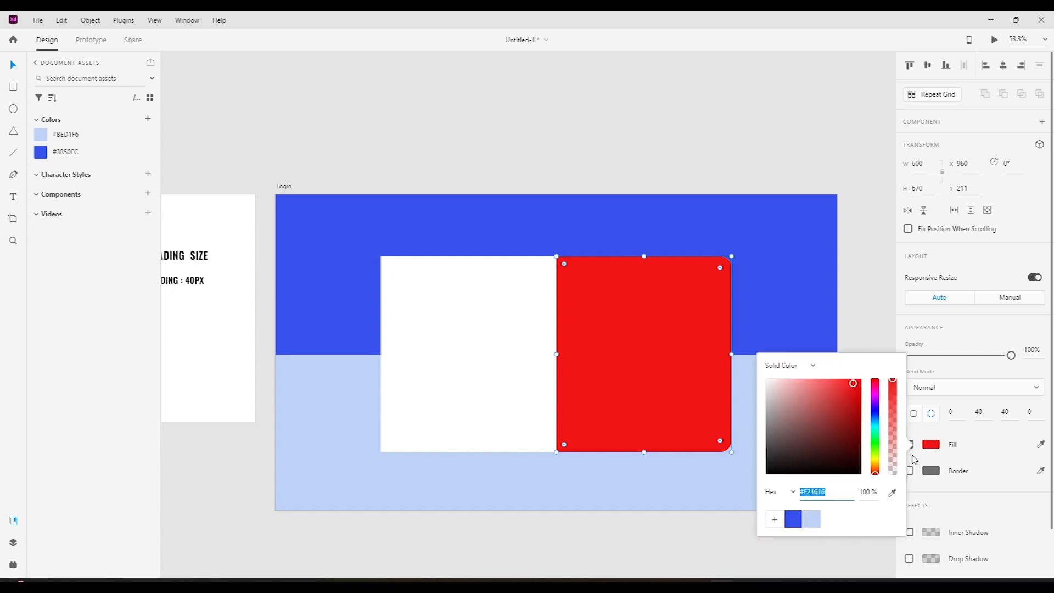
left_click(892, 492)
left_click(684, 475)
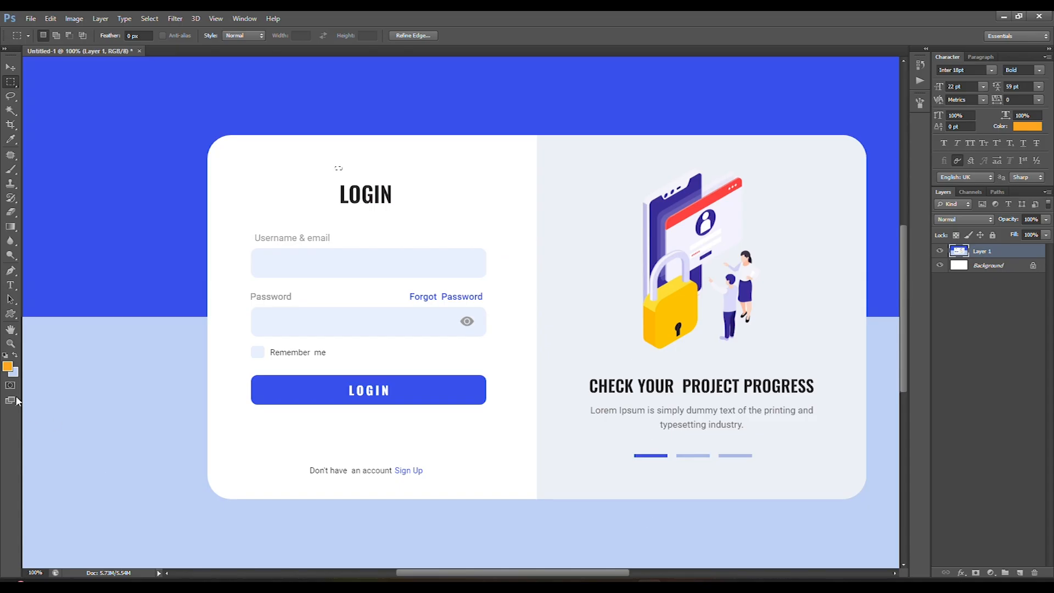
- Switch to Photoshop, sample the mockup's pale right-hand panel as the background colour and copy its hex code
left_click(12, 371)
left_click(581, 282)
double_click(945, 351)
key("ctrl+c")
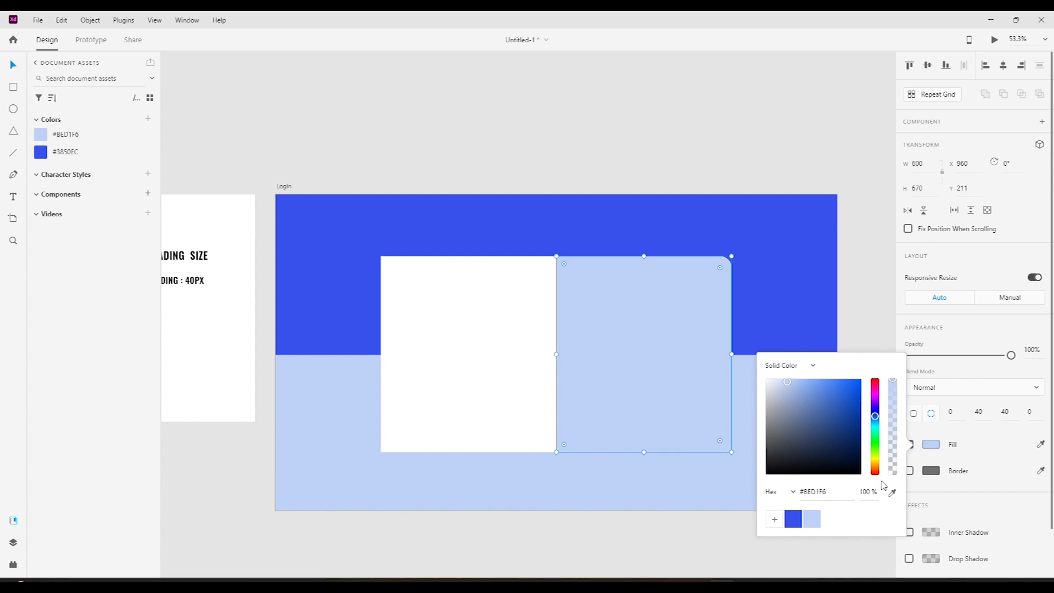
- Switch back to Adobe XD and set the right-hand panel's fill to #EDF0F6
double_click(814, 492)
key("ctrl+v")
key("Return")
left_click(647, 129)
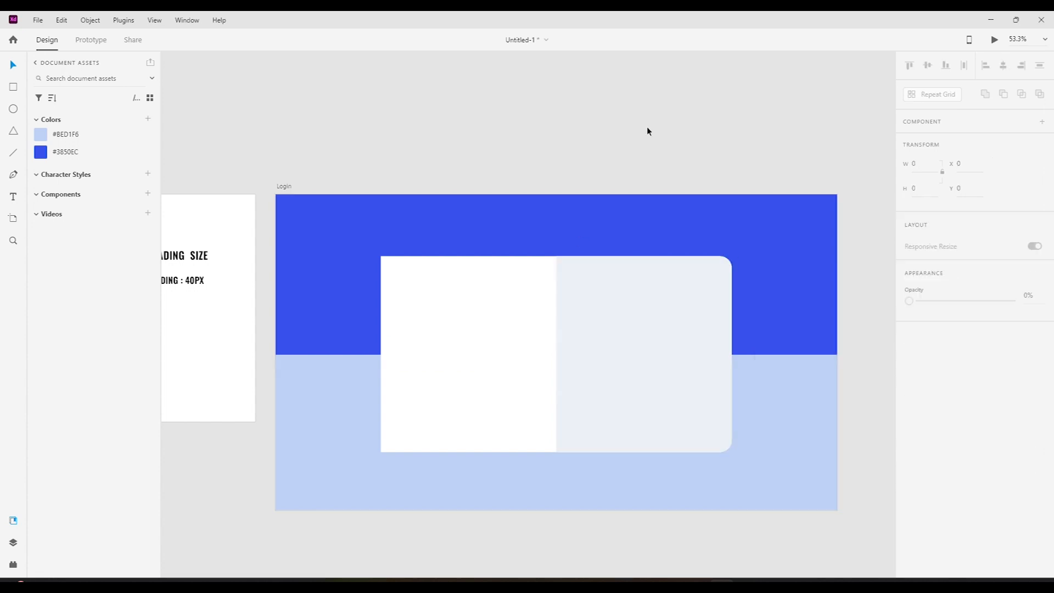
- Give the white login card the same corner radius of 40 on all four corners
left_click(426, 320)
key("Escape")
left_click(494, 329)
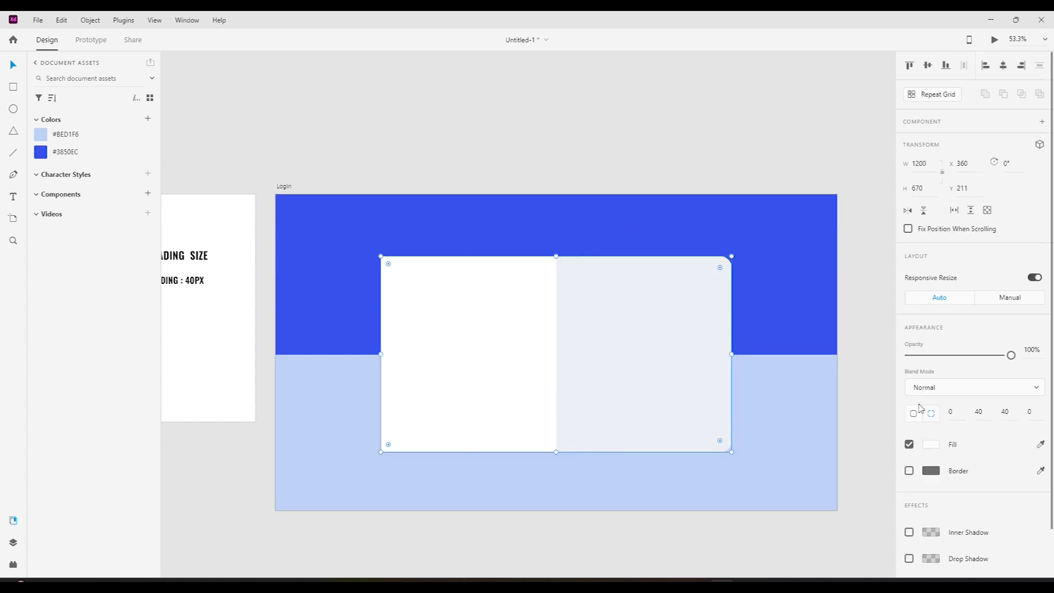
left_click(914, 413)
key("Return")
left_click(511, 148)
left_click_drag(557, 237, 620, 307)
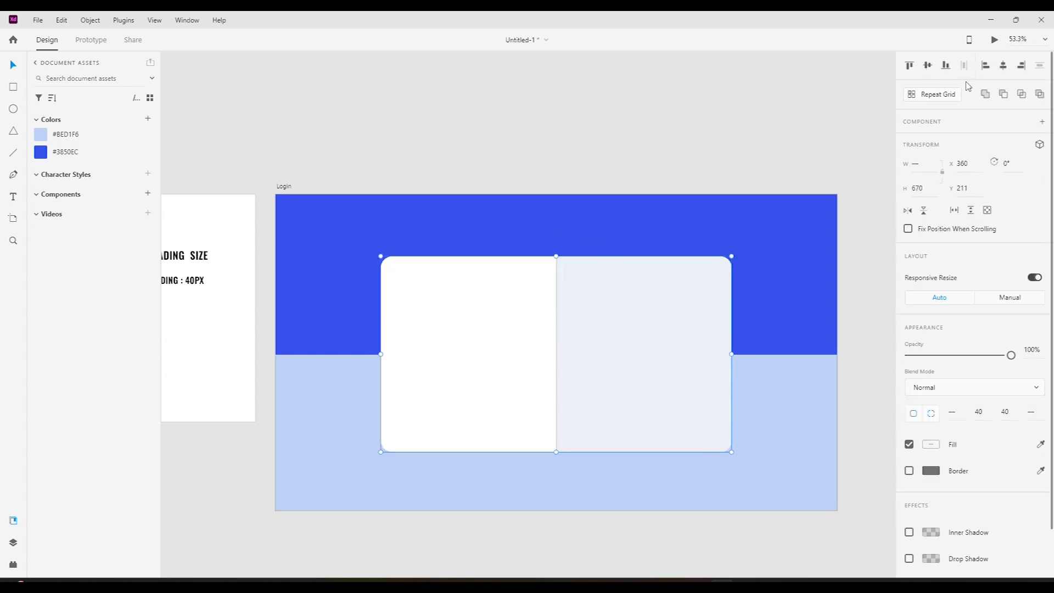
left_click(731, 131)
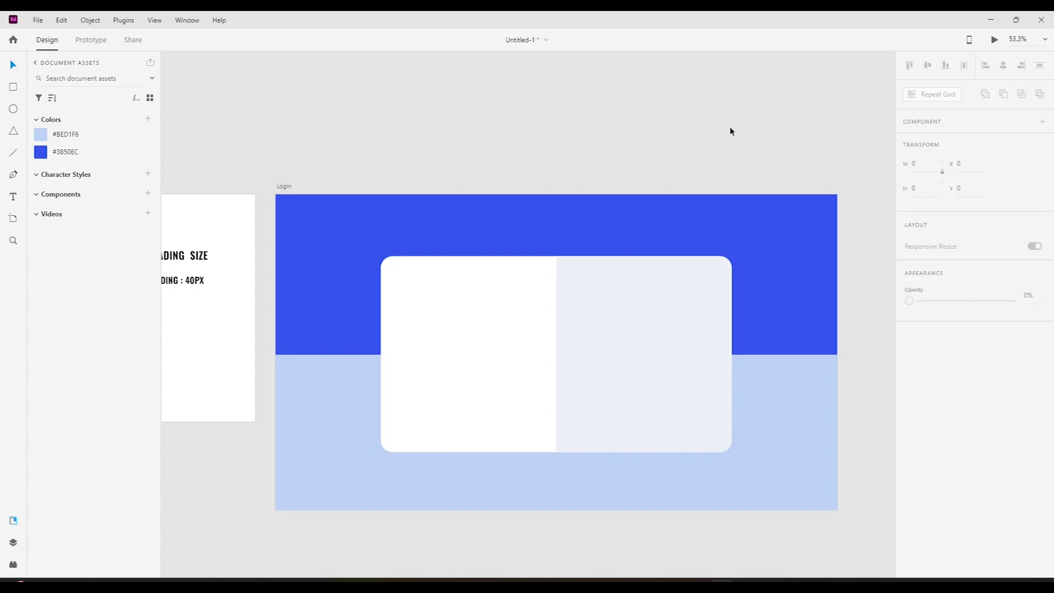
left_click(576, 266)
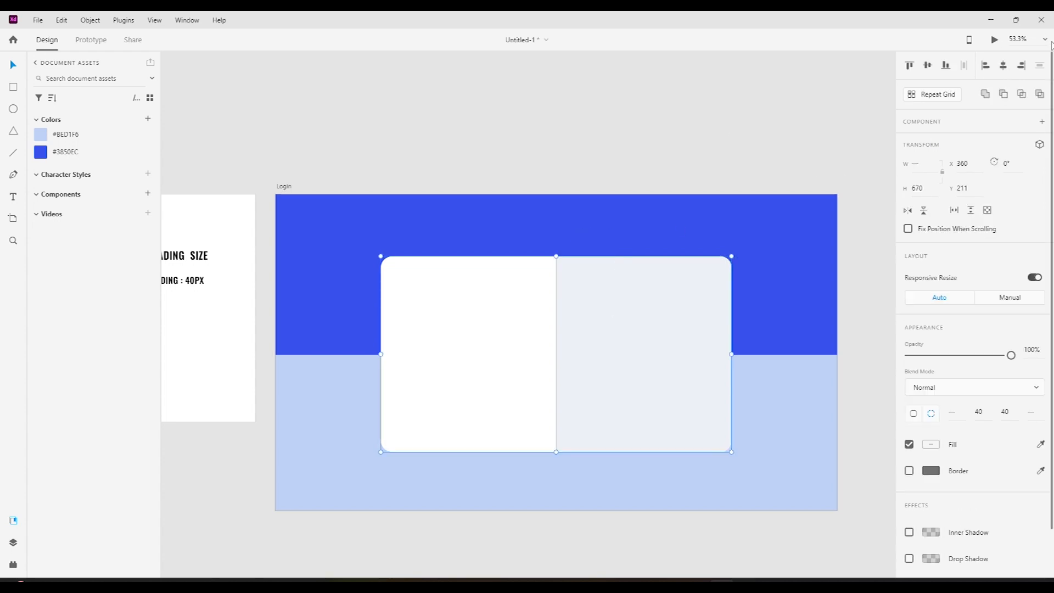
left_click(608, 111)
key("ctrl+s")
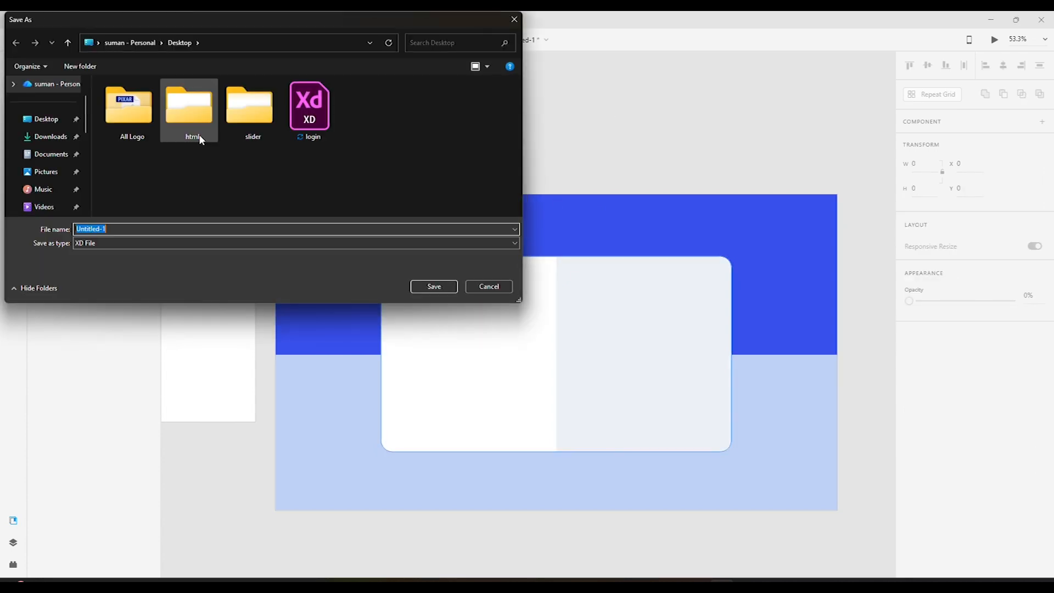
left_click(487, 290)
right_click(481, 313)
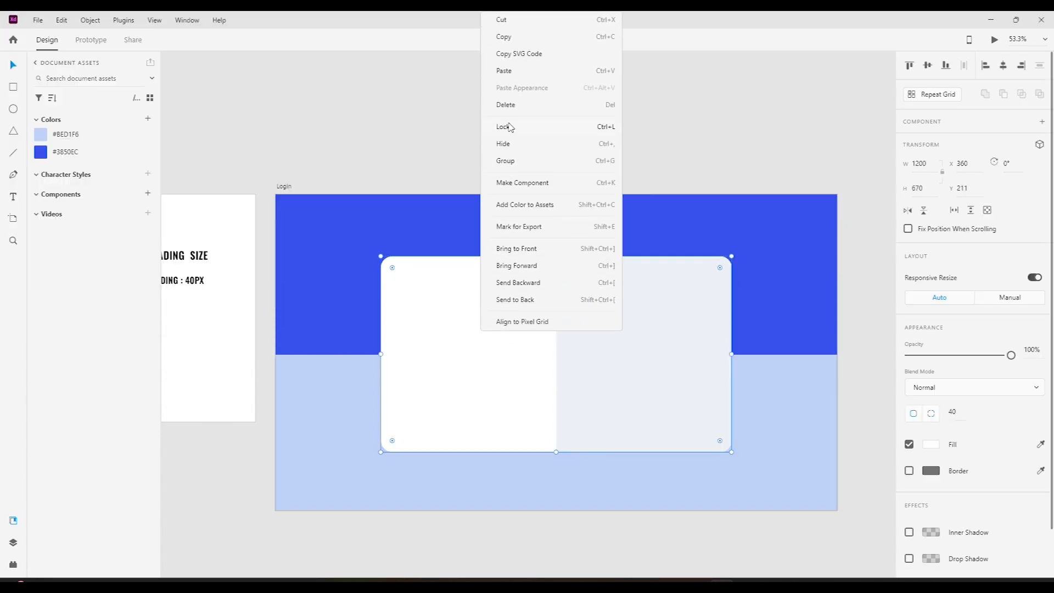
left_click(621, 127)
left_click(575, 327)
left_click(637, 133)
key("ctrl+s")
left_click(506, 287)
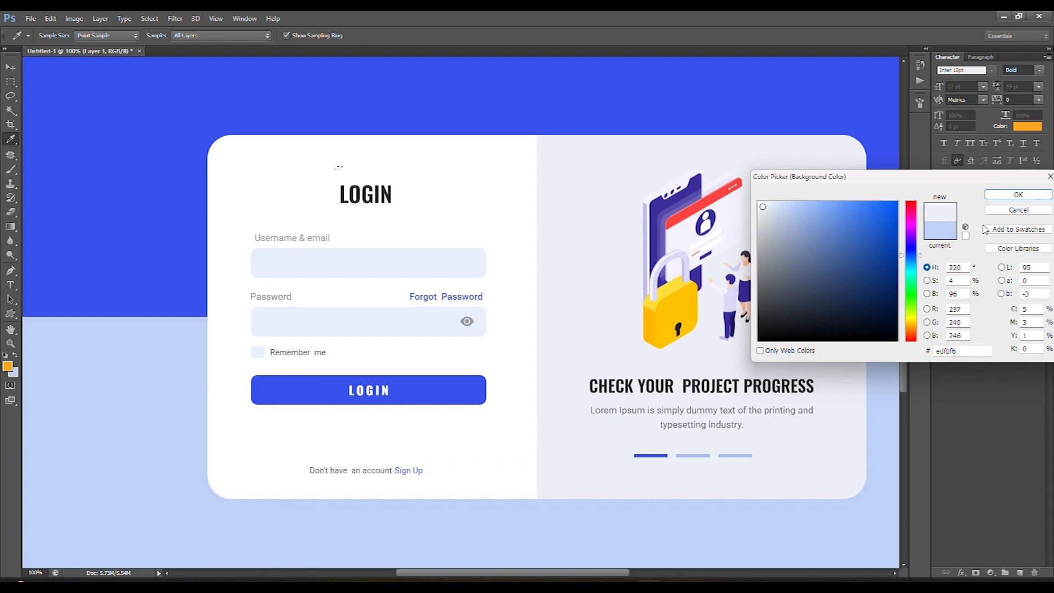
- Switch to Photoshop, accept the sampled background colour and clear the small leftover selection above the LOGIN heading
left_click(1008, 196)
right_click(458, 241)
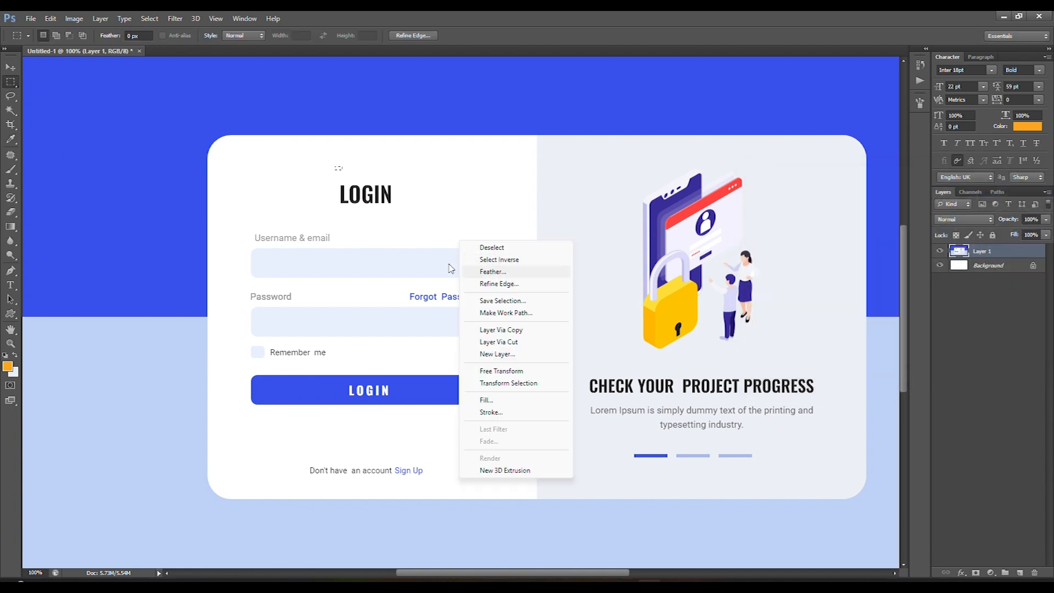
right_click(333, 211)
right_click(265, 211)
right_click(245, 213)
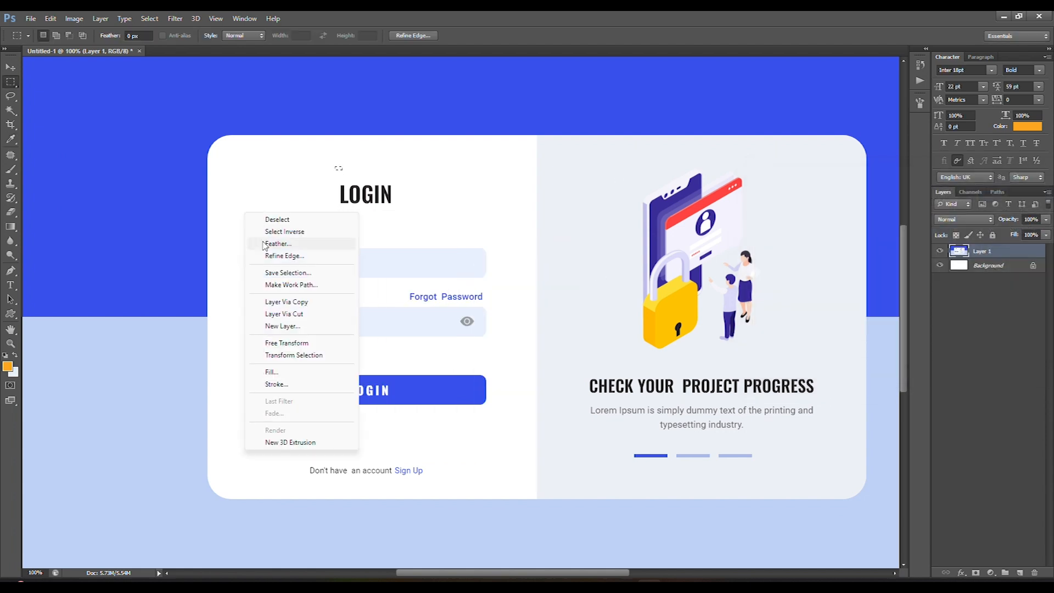
left_click(10, 66)
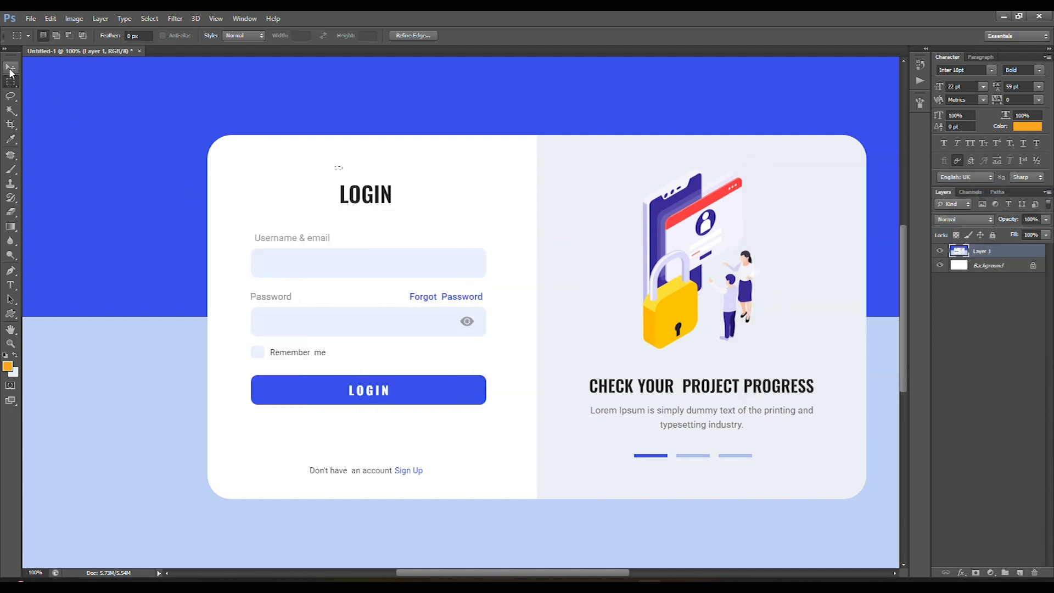
right_click(349, 194)
left_click(380, 215)
left_click_drag(563, 269, 526, 264)
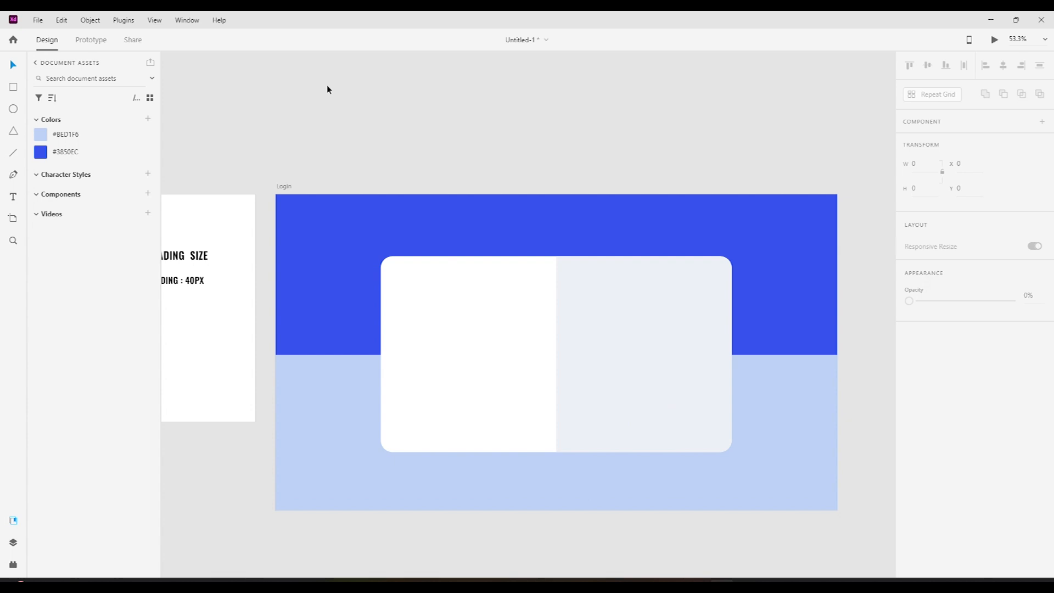
- Switch back to Adobe XD and set the "HEADING : 40PX" sample text on the typography artboard to font size 40
left_click_drag(328, 89, 416, 119)
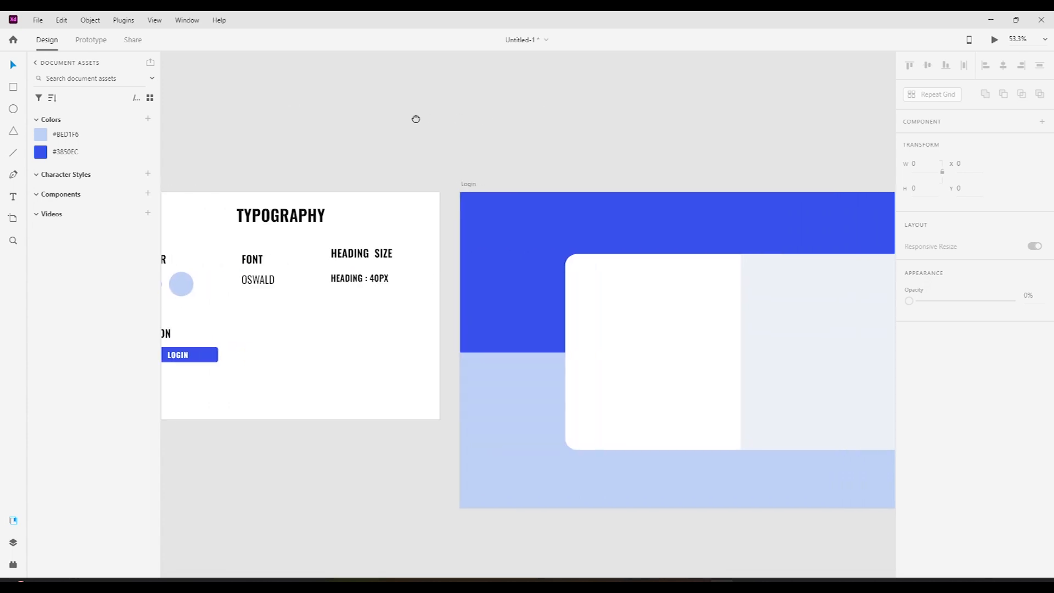
left_click_drag(361, 323, 459, 306)
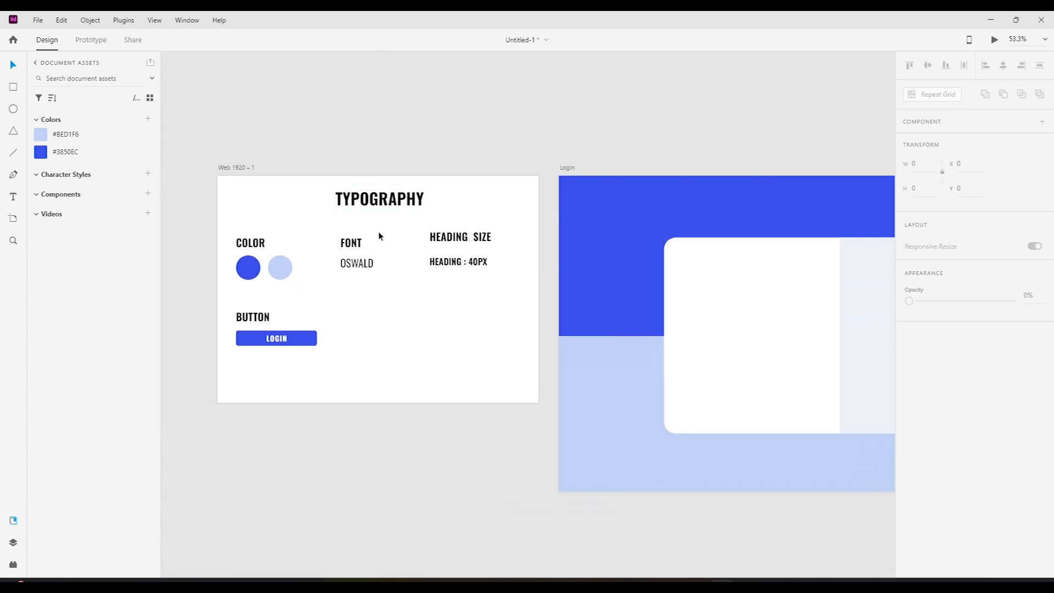
left_click(431, 268)
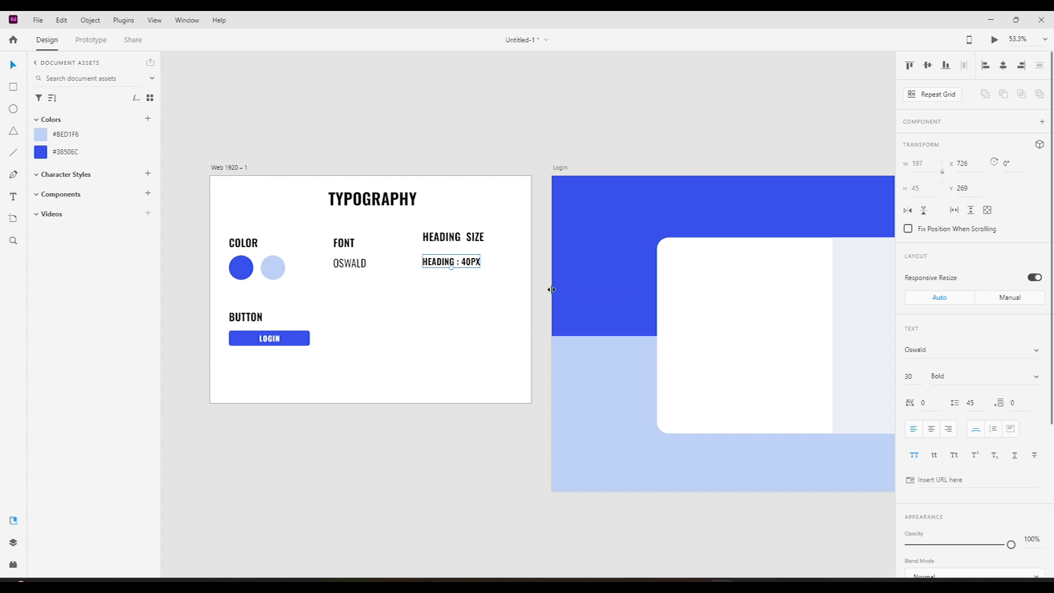
left_click(908, 377)
type("40")
key("Return")
- Place a copy of the "HEADING : 40PX" text near the top of the login card's white half
left_click_drag(445, 265, 727, 273)
scroll(616, 363, "right", 5)
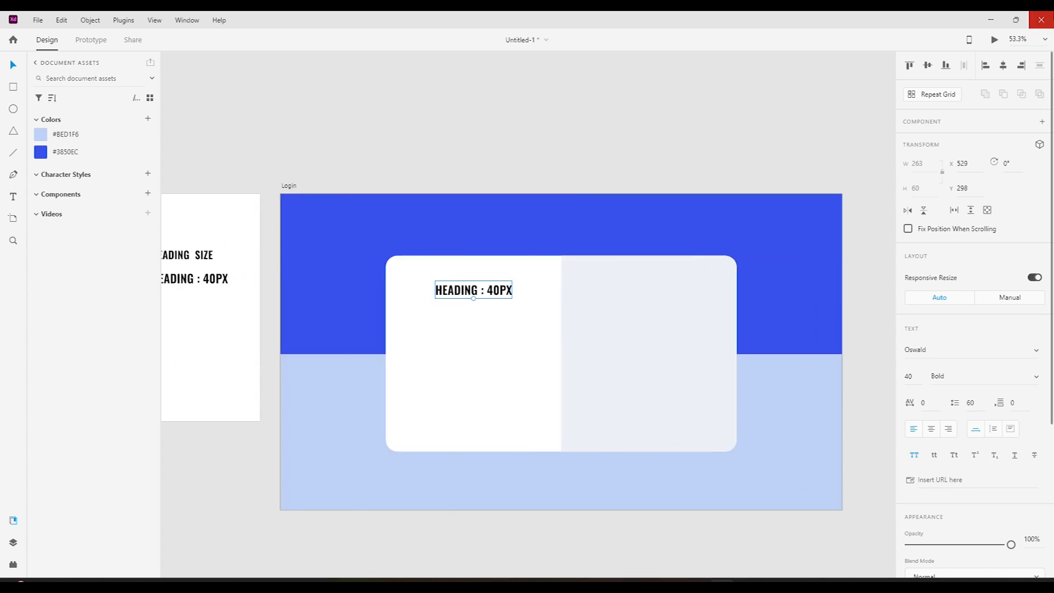
left_click(1045, 39)
left_click(987, 108)
scroll(491, 242, "down", 1)
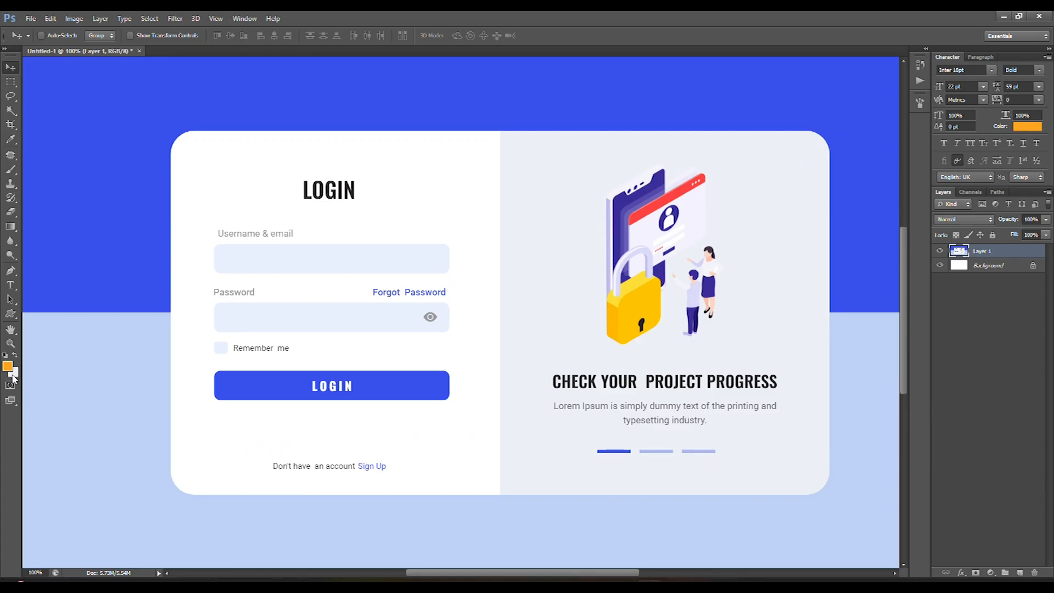
- Switch to Photoshop, sample the LOGIN heading's dark text colour and pick up its hex code
left_click(12, 371)
left_click(330, 187)
double_click(949, 352)
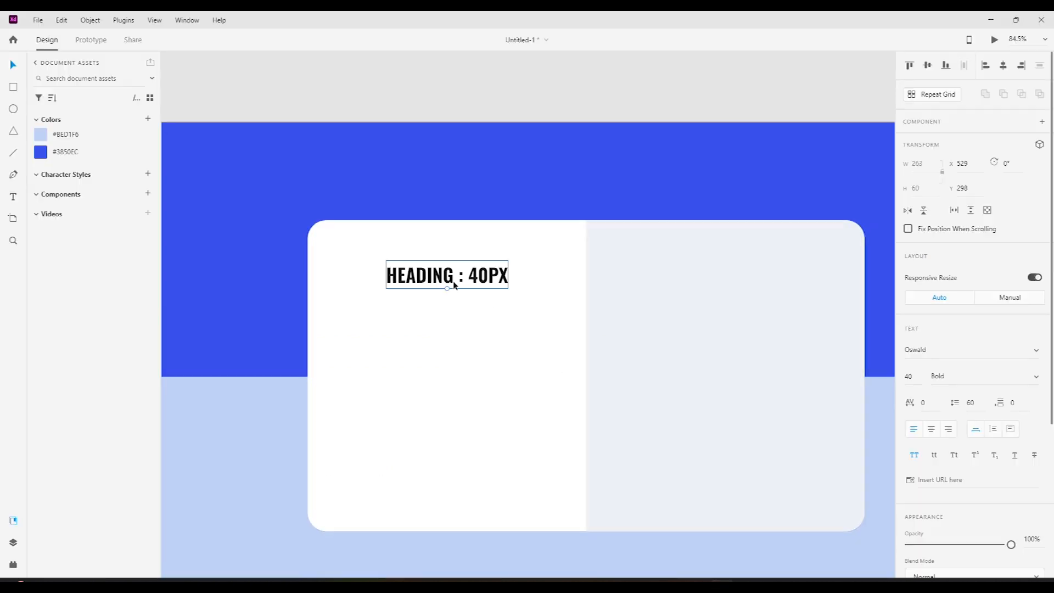
- Switch back to Adobe XD and set the copied heading's fill colour to #2A2828
scroll(940, 406, "down", 5)
left_click(932, 391)
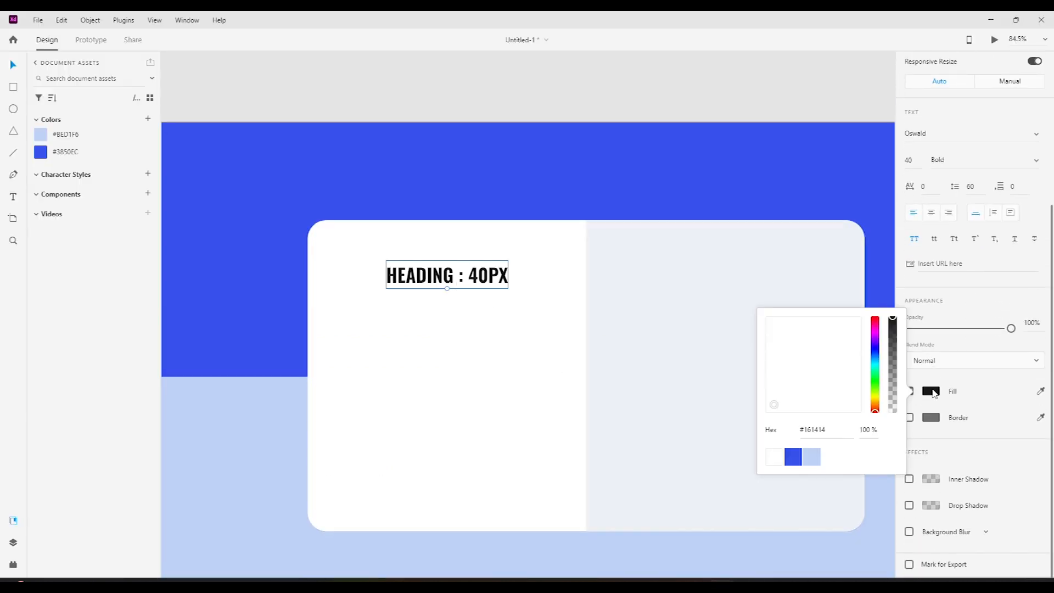
double_click(823, 430)
type("2A2828")
key("Return")
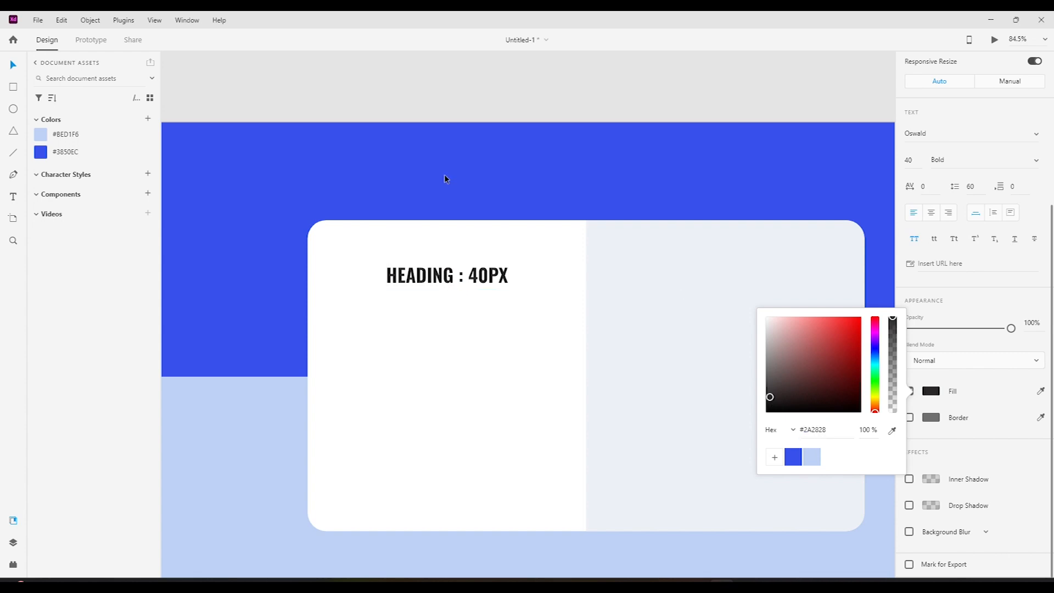
- Replace the placeholder heading in the white panel with LOGIN
left_click(422, 274)
double_click(423, 274)
type("LOGIN")
key("Escape")
- Move the LOGIN heading to the horizontal centre of the white panel, near its upper edge, at about X 599, Y 288
key("shift+Right")
key("shift+Right")
key("shift+Right")
key("shift+Right")
key("shift+Right")
key("shift+Right")
key("shift+Right")
key("shift+Right")
key("shift+Right")
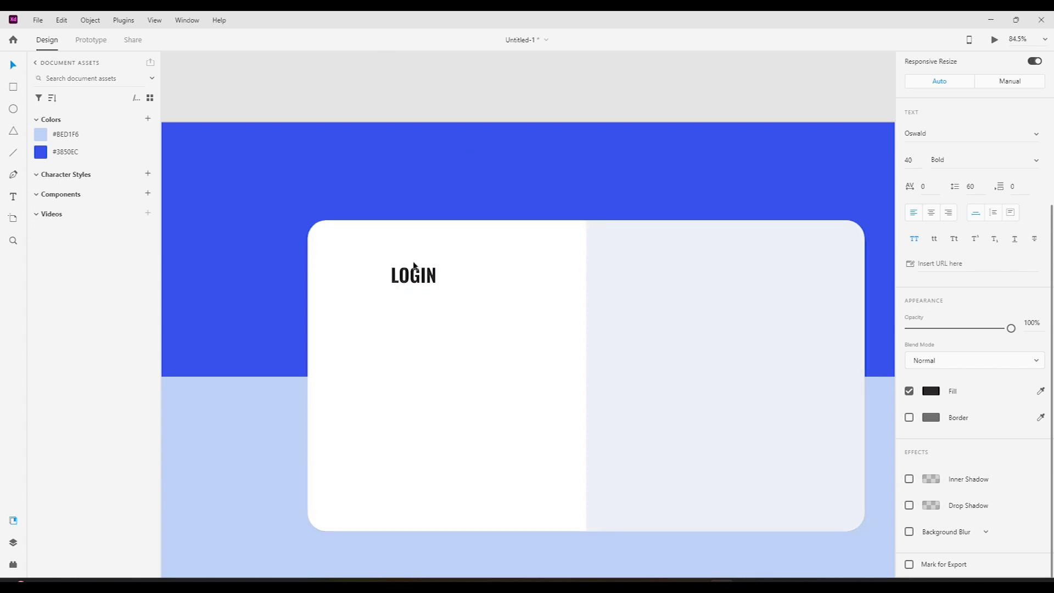
key("shift+Left")
key("shift+Left")
left_click(412, 78)
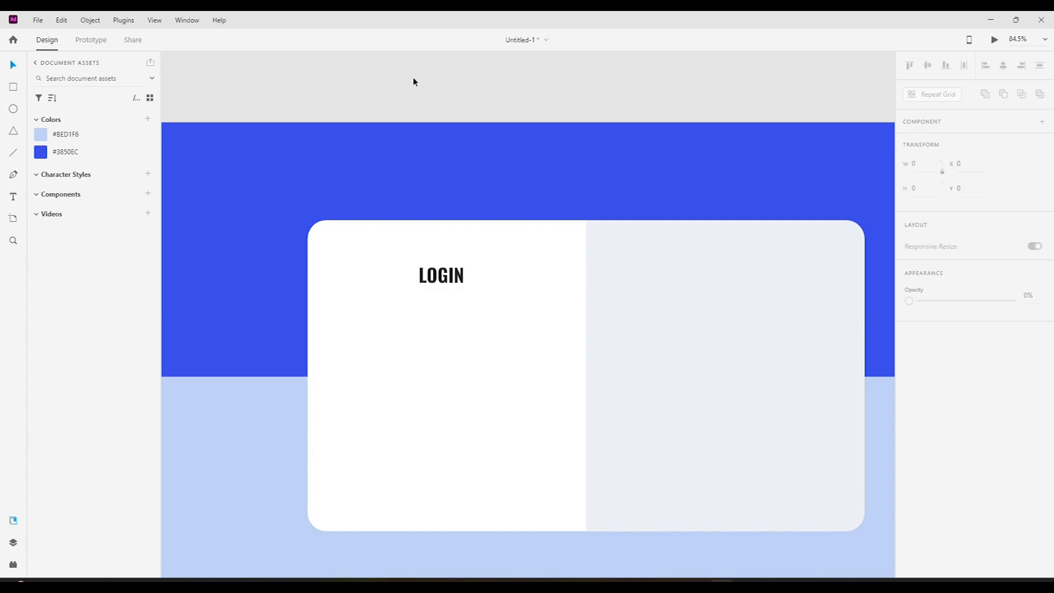
left_click_drag(417, 89, 477, 90)
left_click(514, 280)
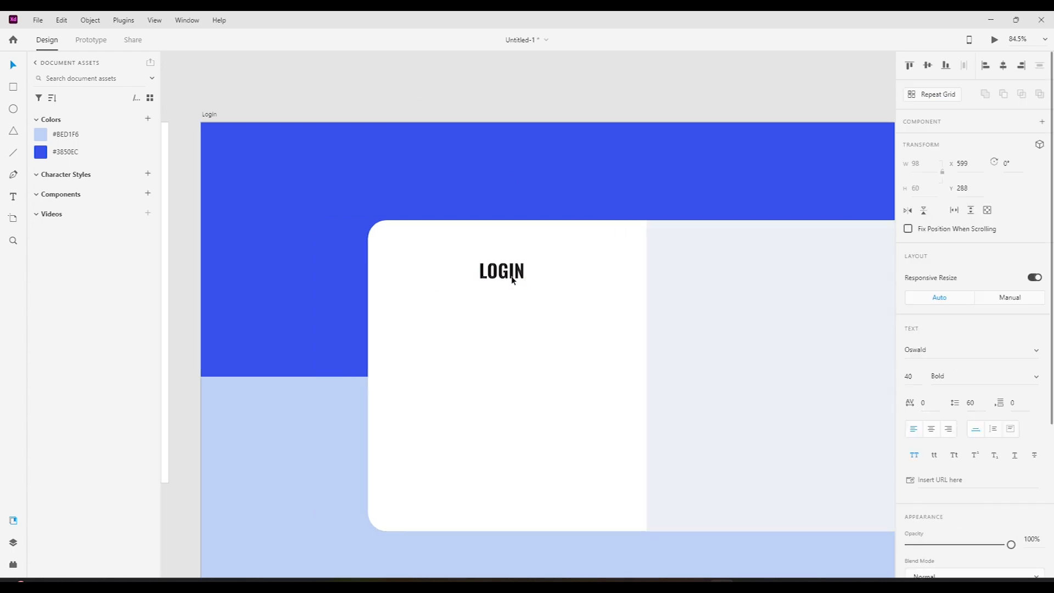
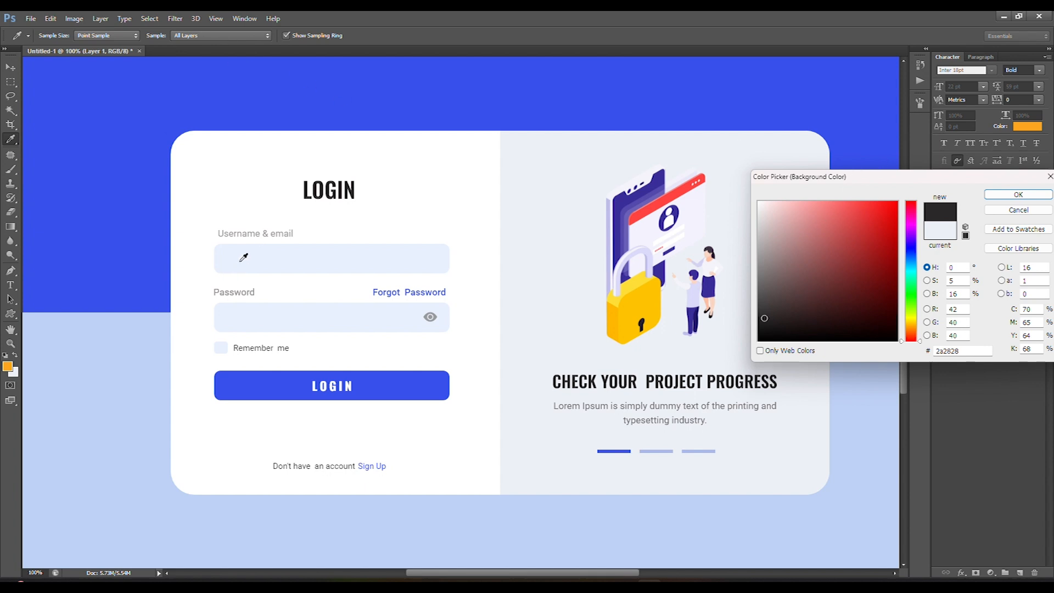
- Accept #2a2828 as the background colour in the Photoshop reference and switch back to Adobe XD
left_click(1018, 195)
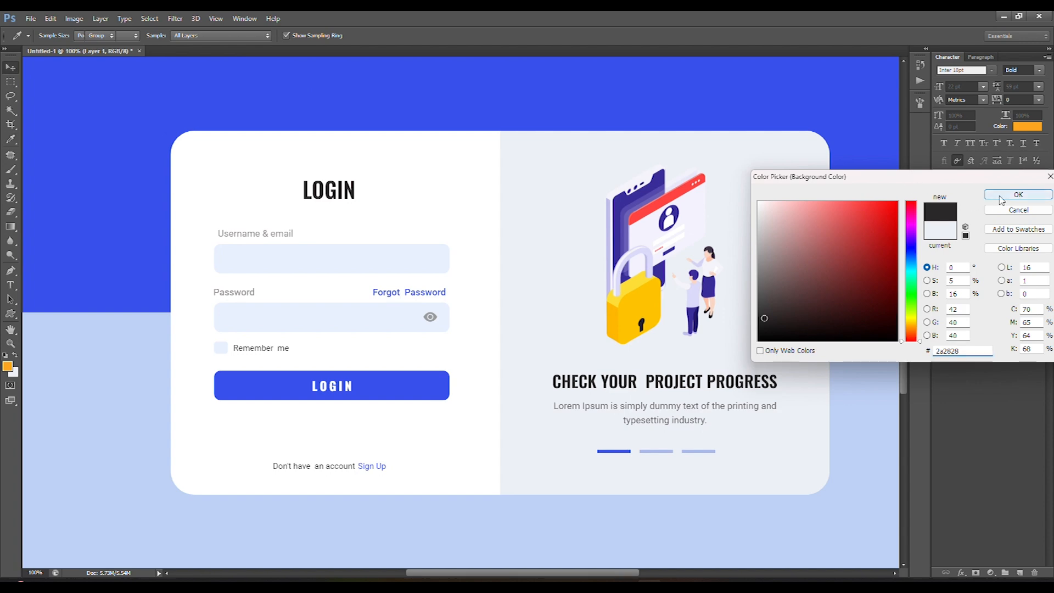
key("v")
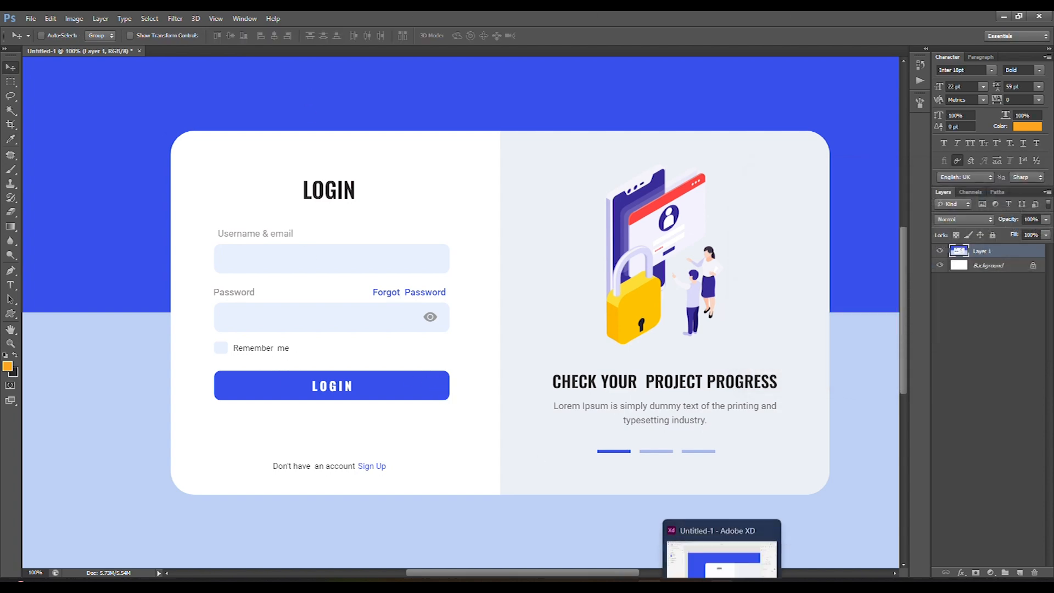
left_click(721, 583)
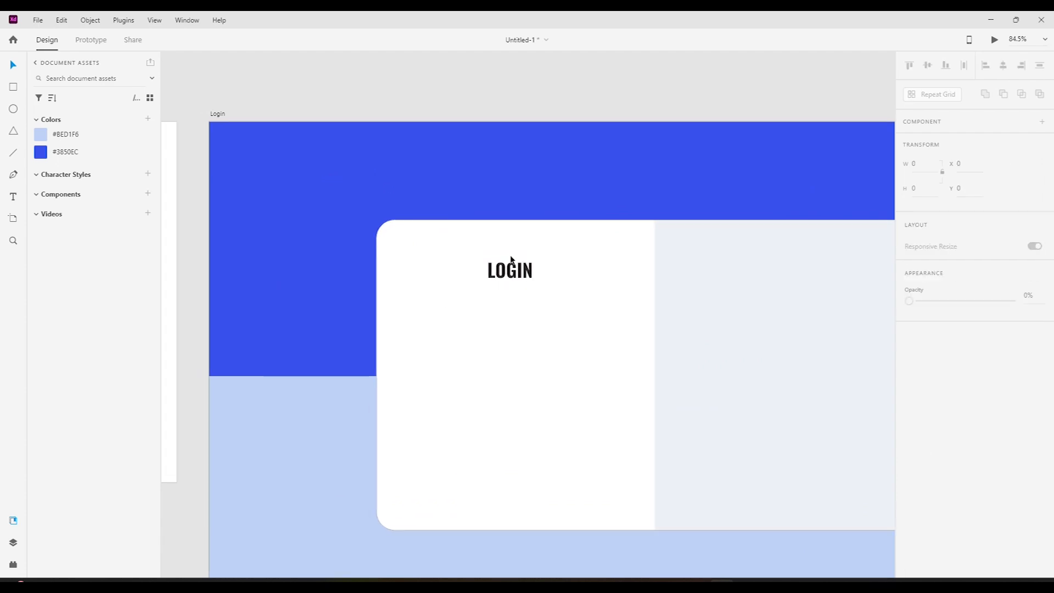
- Duplicate the LOGIN heading to its lower left at about X 462, Y 407 and change the copy's text to USERNAME & EMAIL
left_click(513, 274)
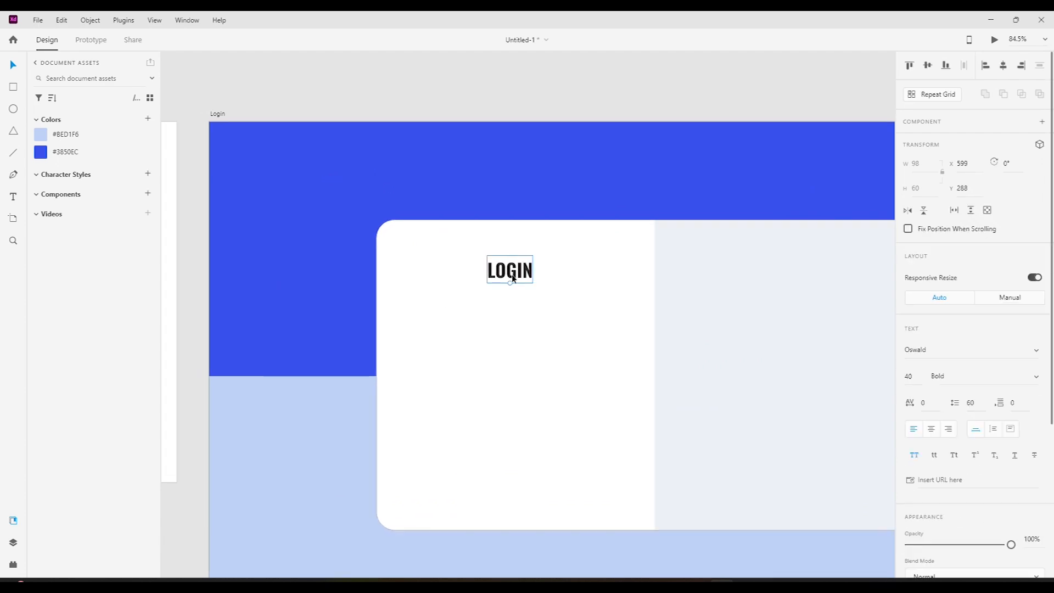
left_click_drag(500, 282, 434, 336)
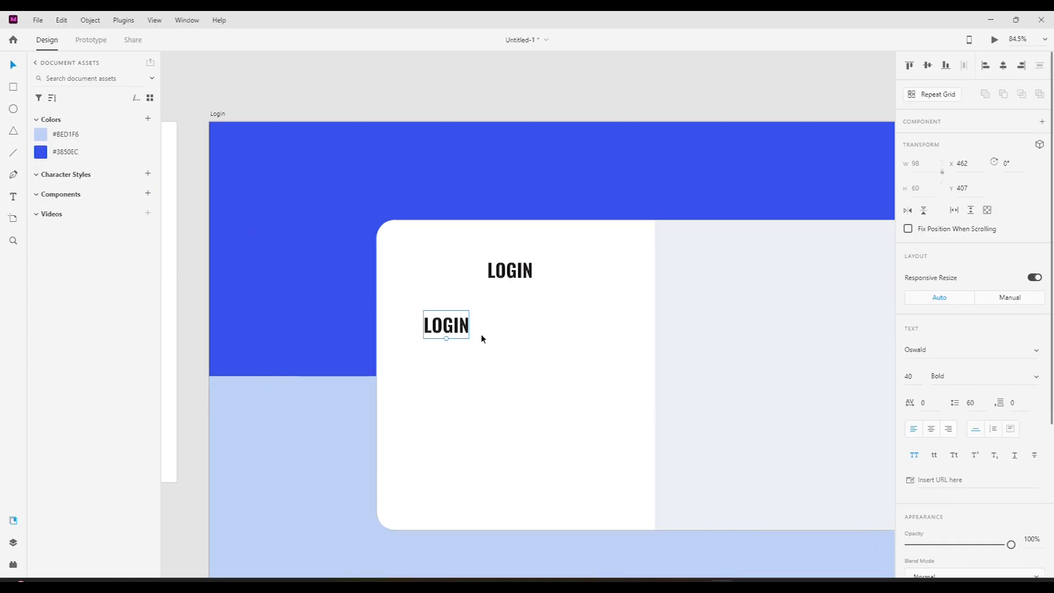
double_click(447, 323)
type("USE")
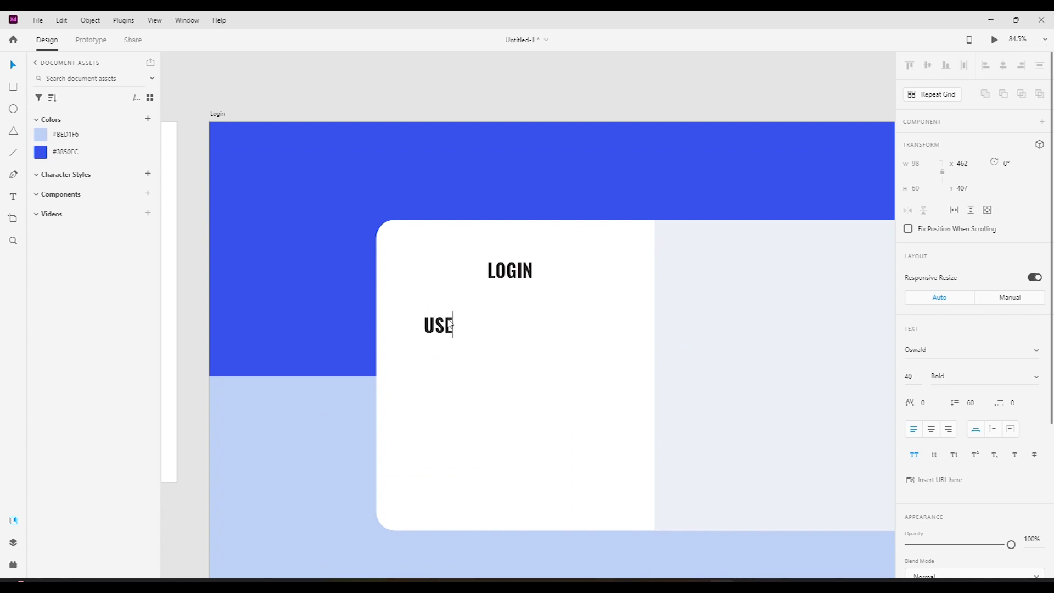
type("RNAME & ")
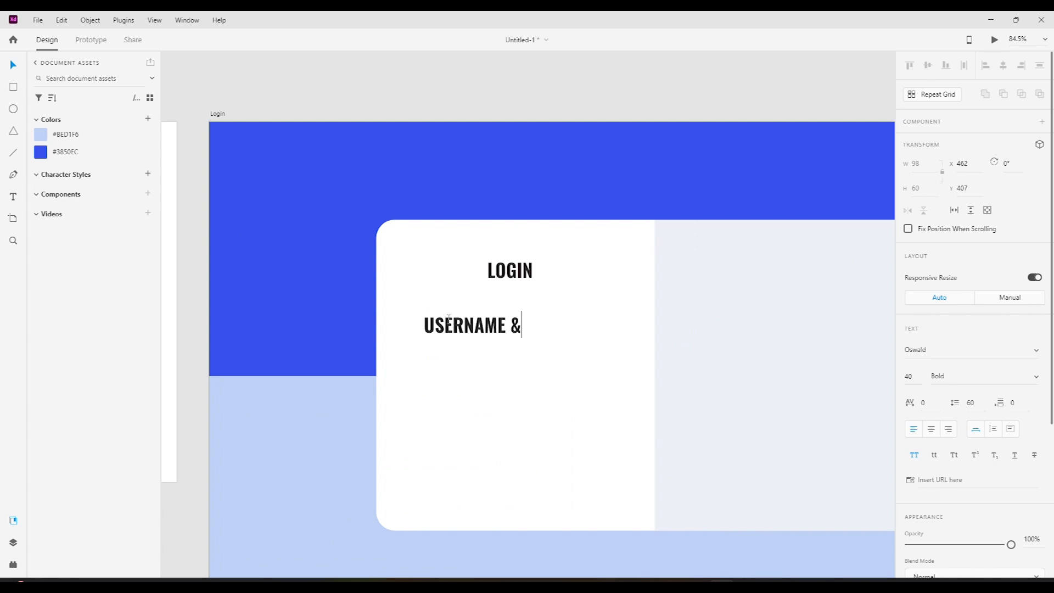
type("EMAIL")
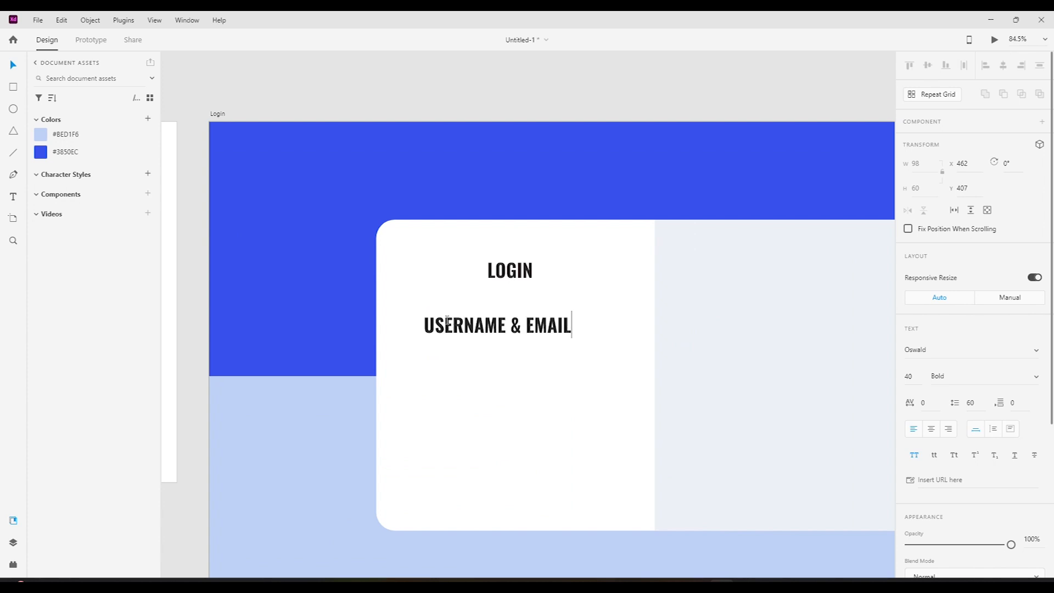
key("Escape")
- Turn off all caps for the username label and set its font size to 16
left_click(914, 455)
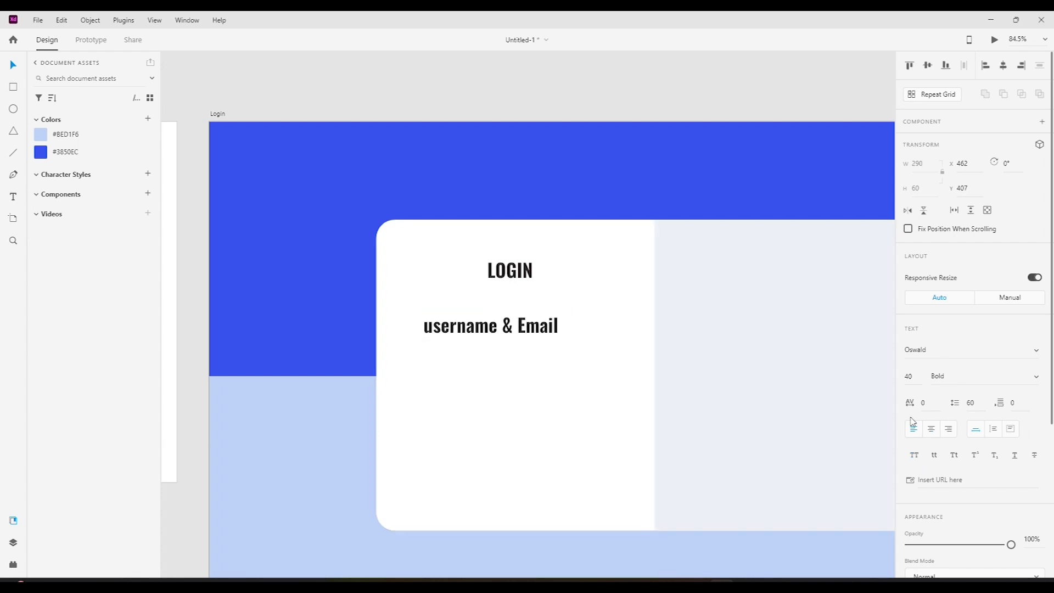
left_click(910, 376)
type("16")
key("Return")
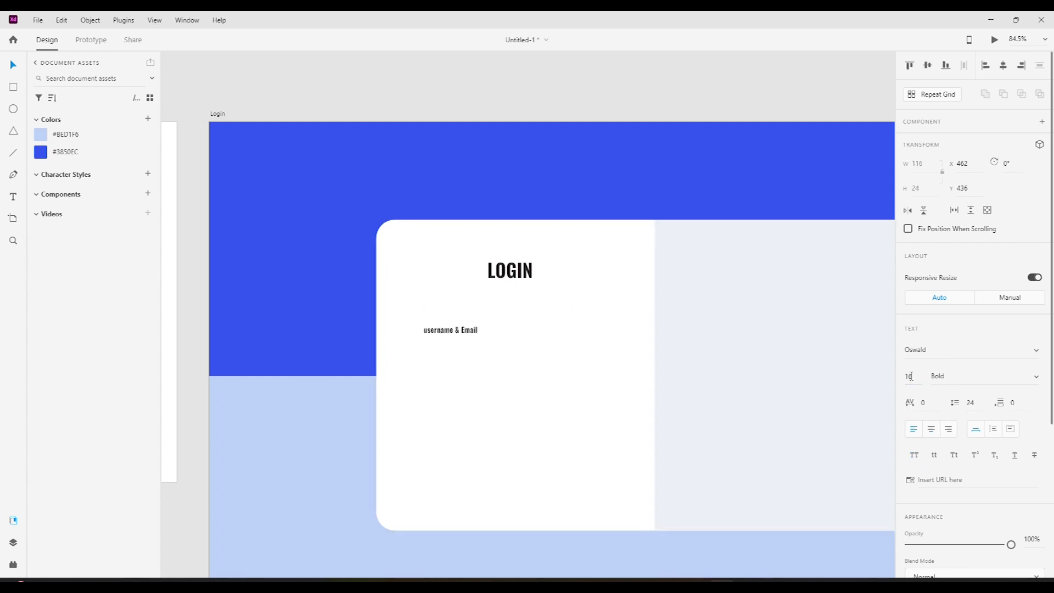
- Capitalise the label's first letter so it reads Username & Email
double_click(422, 328)
left_click(428, 329)
type("U")
key("Escape")
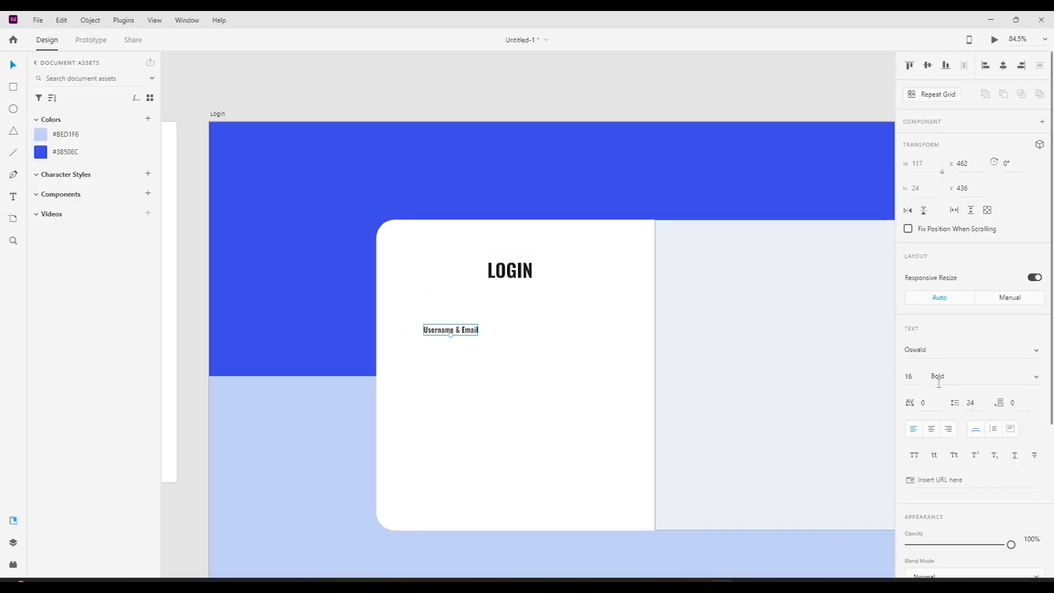
- Set the Username & Email label's font to Roboto and move it to about X 429, Y 404
left_click(924, 351)
type("Roboto")
key("Return")
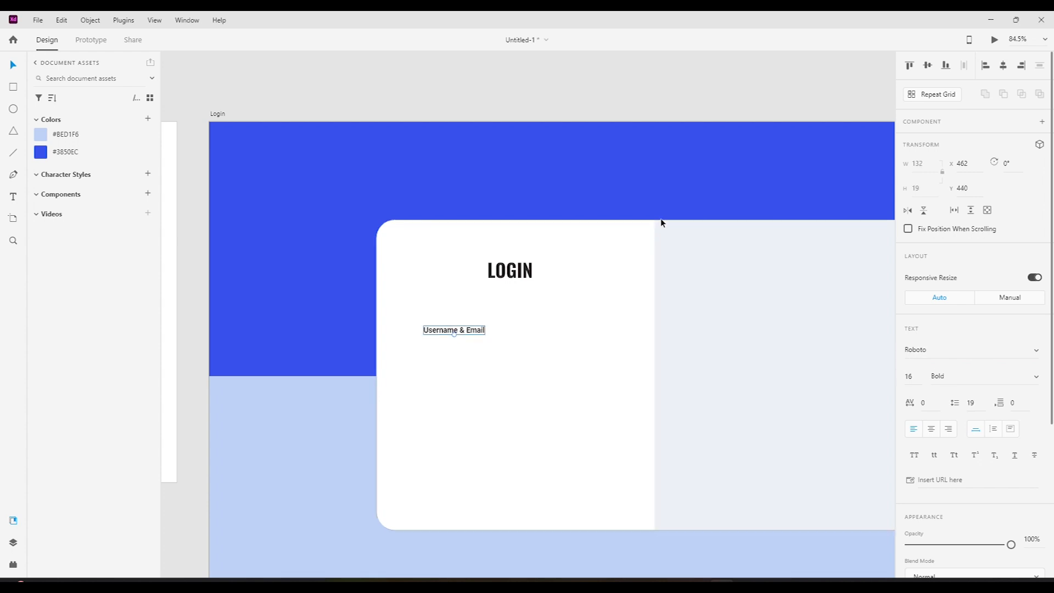
left_click(1044, 39)
left_click(1011, 109)
left_click_drag(446, 325, 427, 305)
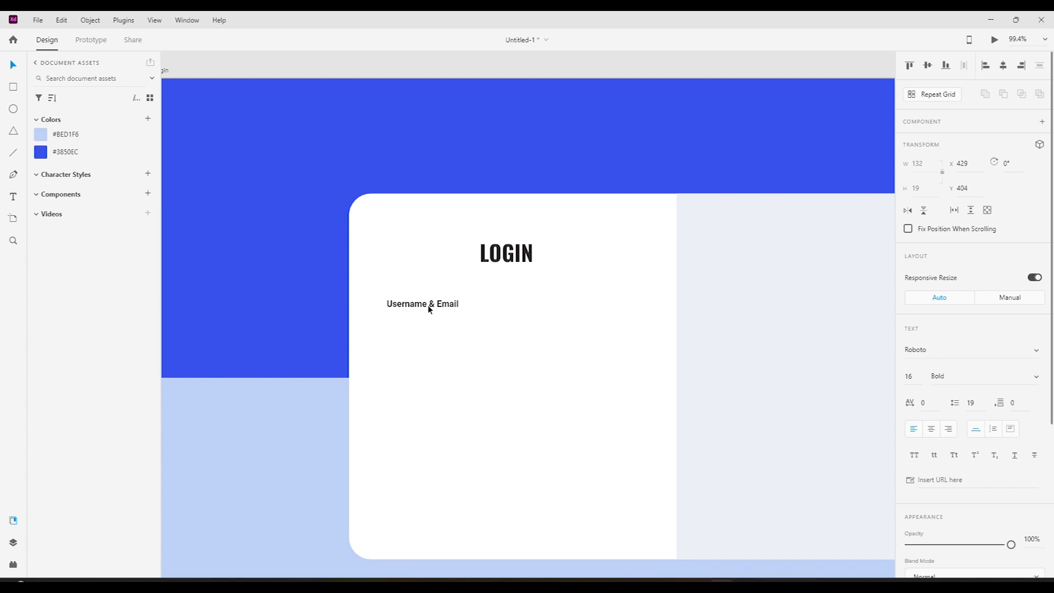
- Set the Username & Email label's weight to Medium and move it to about X 441, Y 399
left_click(1036, 376)
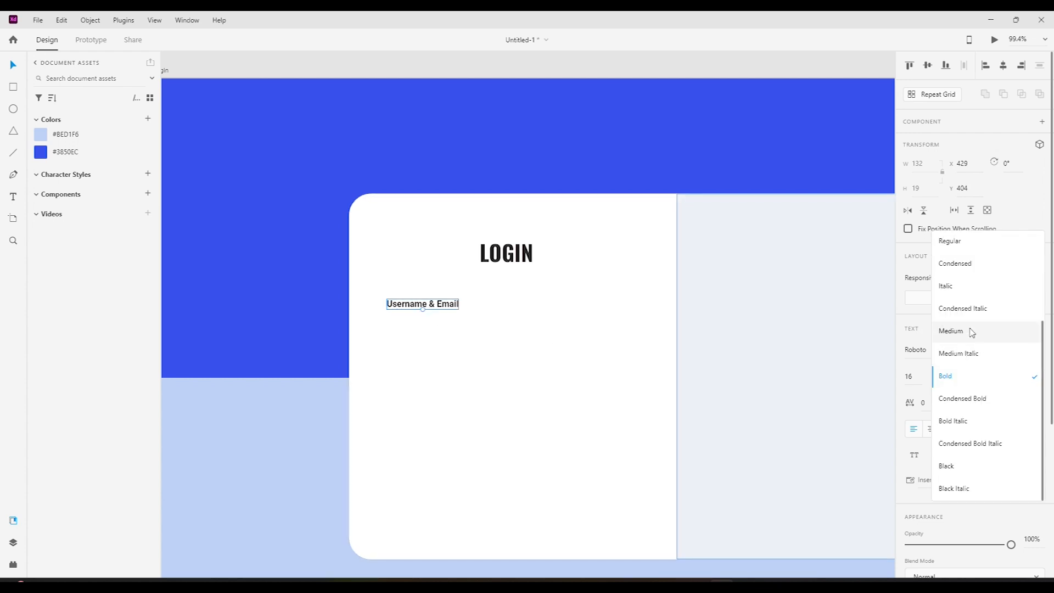
left_click(964, 332)
left_click_drag(439, 303, 447, 299)
- Change the Username & Email label's fill to a medium grey, about #989797
scroll(977, 373, "down", 4)
left_click(932, 391)
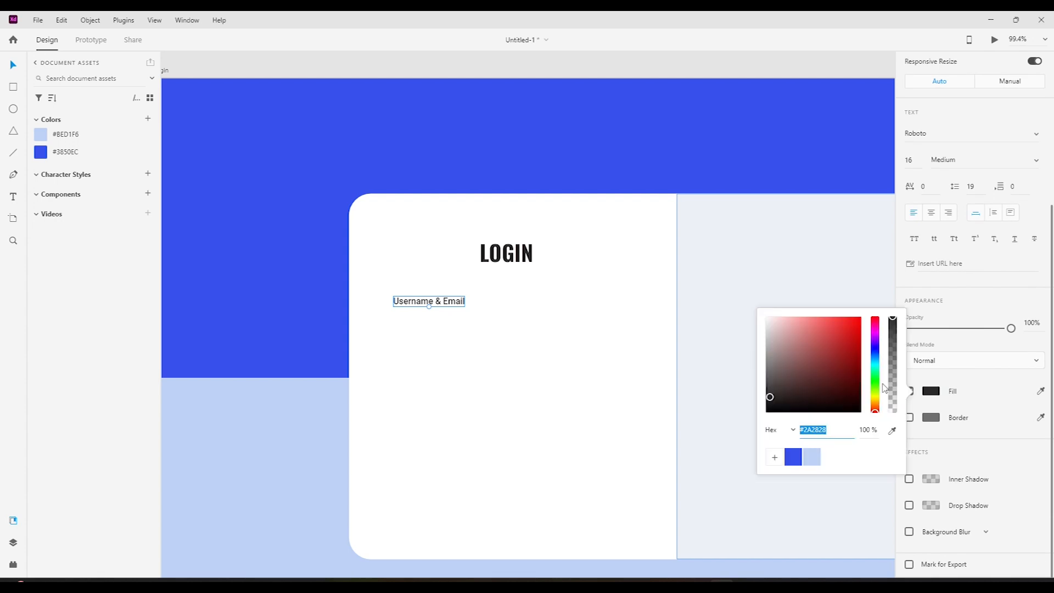
left_click_drag(785, 375, 770, 359)
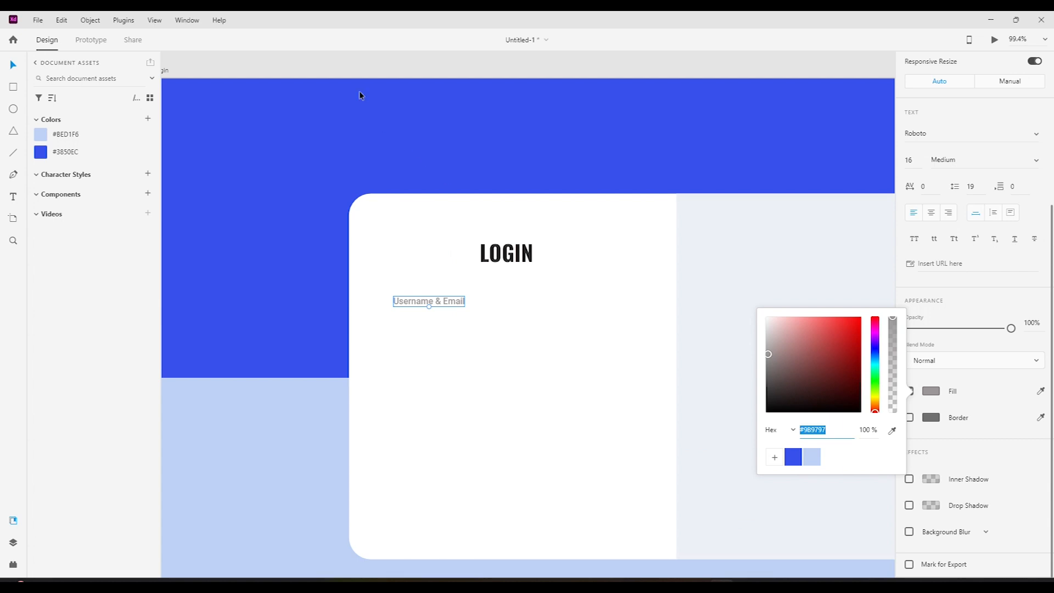
key("Escape")
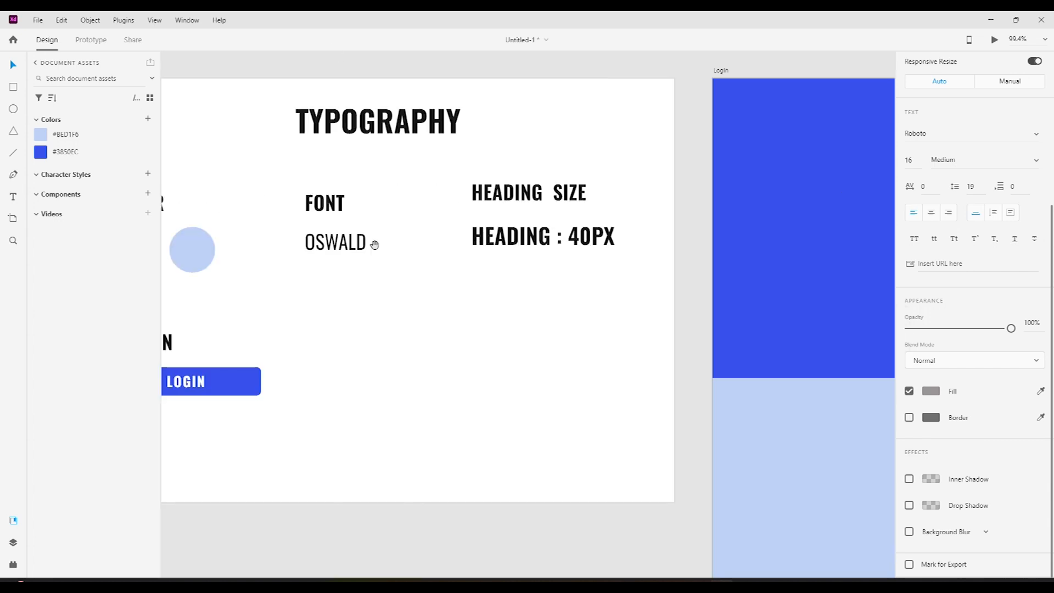
- Copy the blue button rectangle from the typography artboard to X 441, Y 443 below the Username & Email label and widen it to 422
left_click_drag(375, 245, 696, 222)
left_click(572, 356)
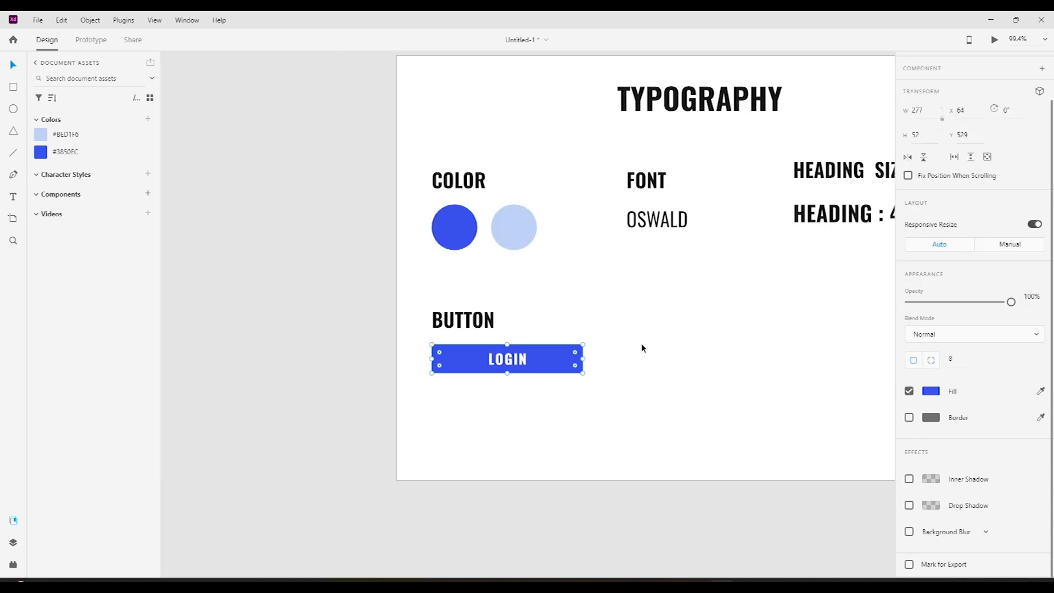
left_click_drag(708, 376, 715, 312)
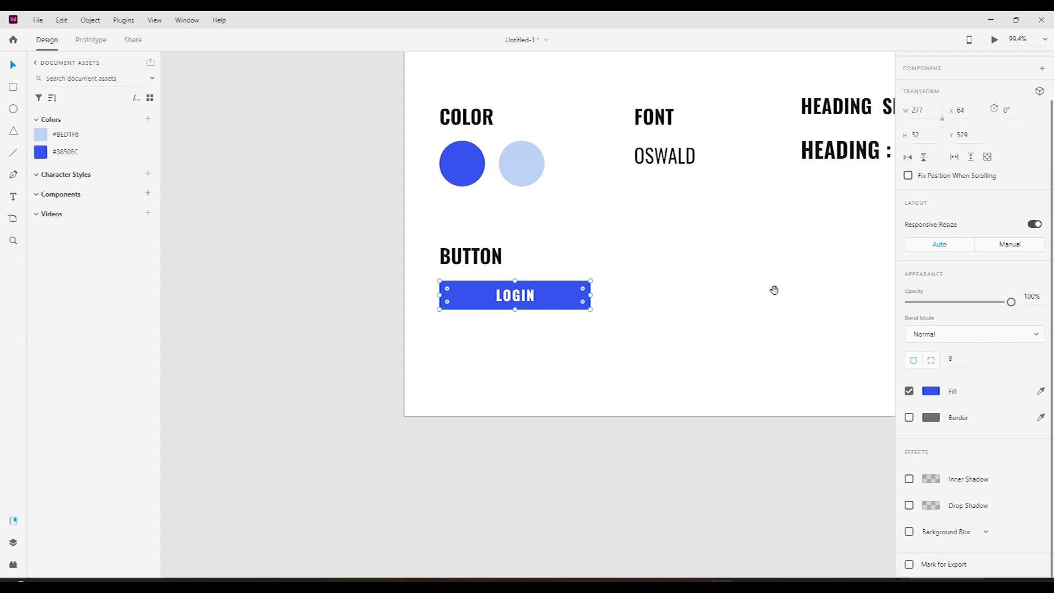
left_click_drag(774, 289, 369, 313)
mouse_move(485, 278)
left_mouse_down()
mouse_move(494, 339)
mouse_move(458, 286)
mouse_move(474, 286)
left_mouse_up()
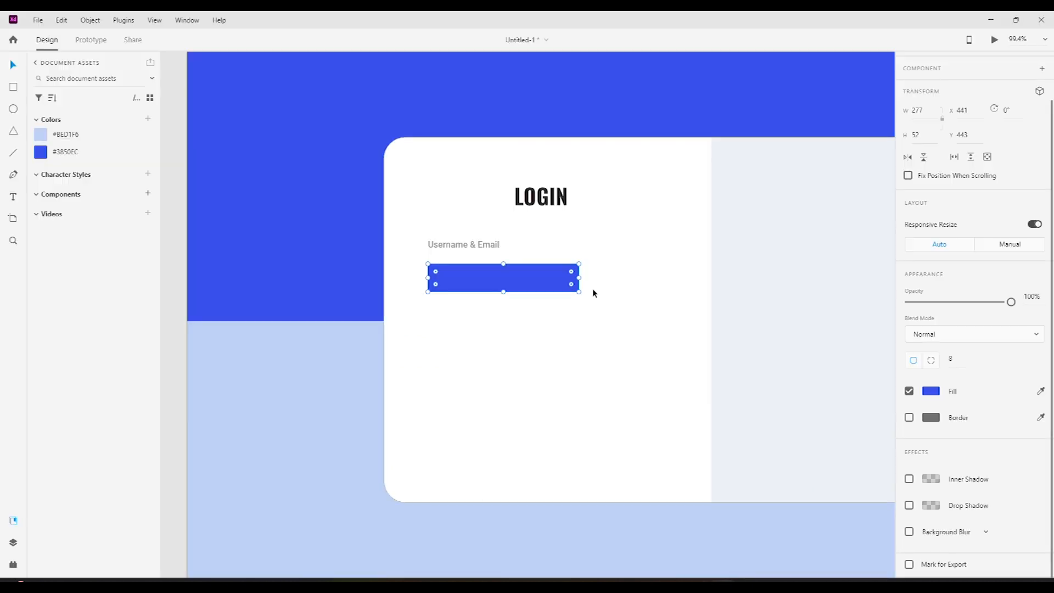
left_click_drag(579, 277, 658, 283)
- Try the #BED1F6 swatch, light grey #E9E9E9 and an eyedropper sample of the pale panel as the field rectangle's fill
left_click(931, 391)
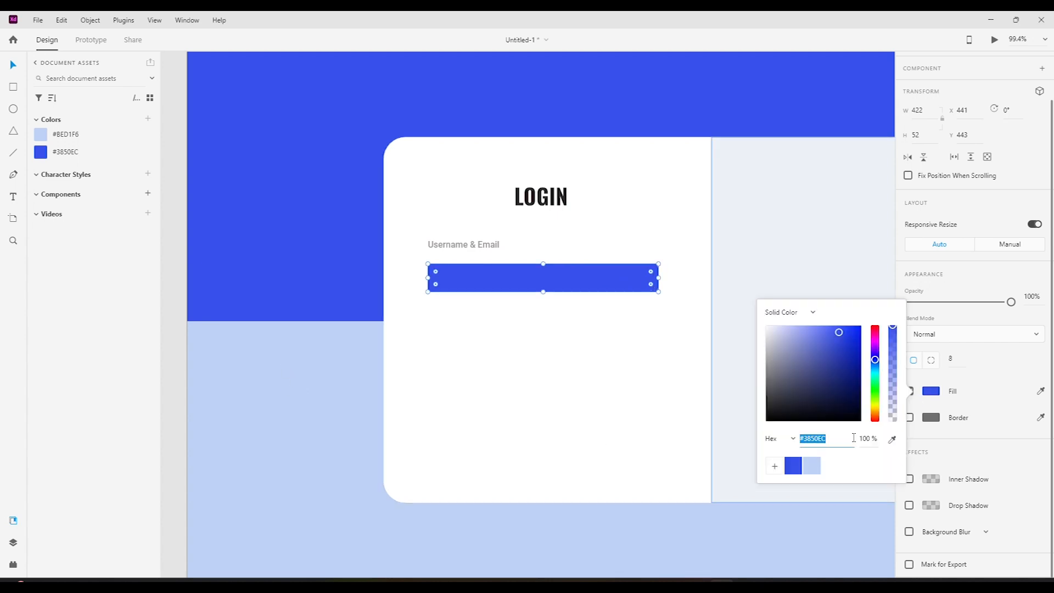
left_click(816, 468)
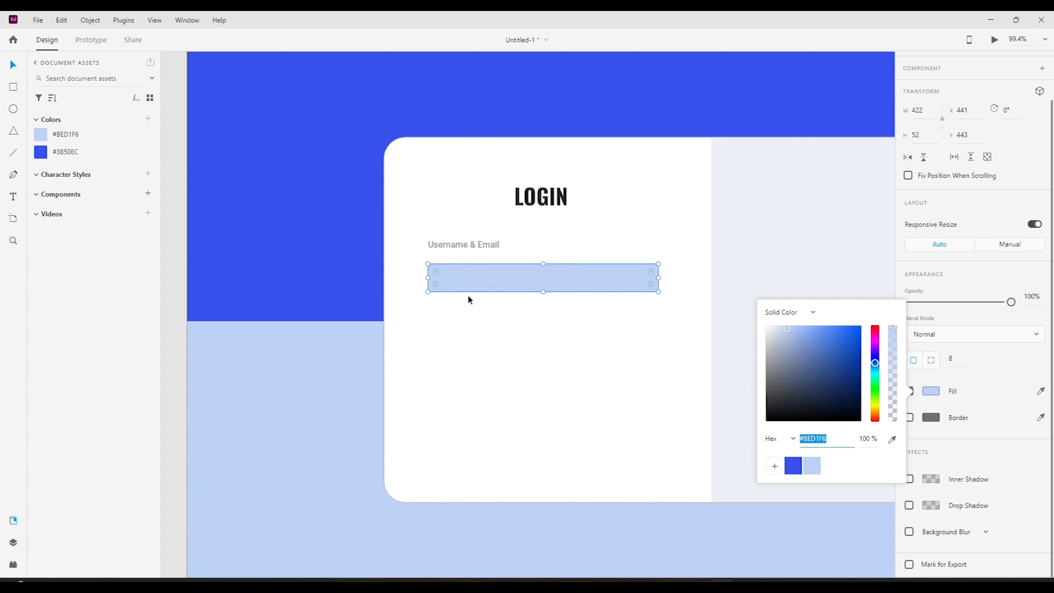
left_click(757, 369)
left_click(935, 393)
left_click_drag(767, 353, 767, 340)
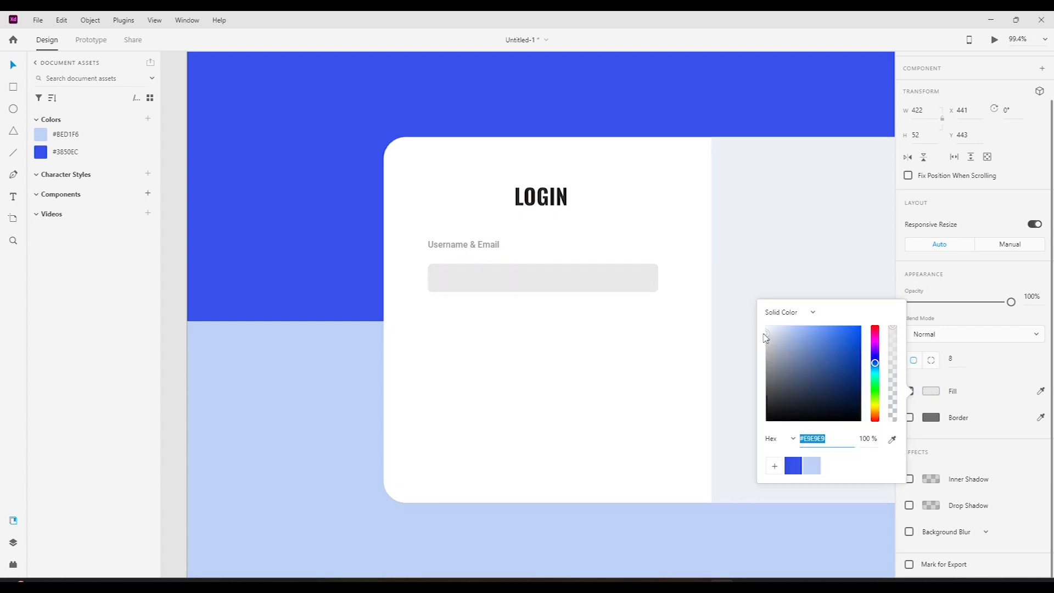
left_click(891, 439)
left_click(746, 237)
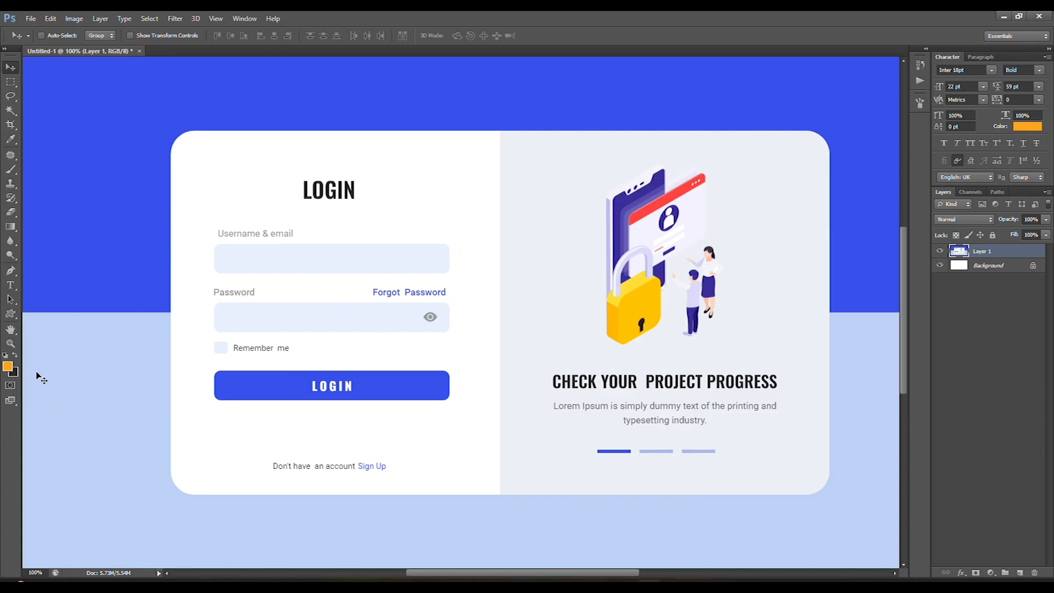
- Sample the input field colour #E9F1FF in the Photoshop reference and paste it as the field rectangle's fill in Adobe XD
left_click(16, 372)
left_click(350, 245)
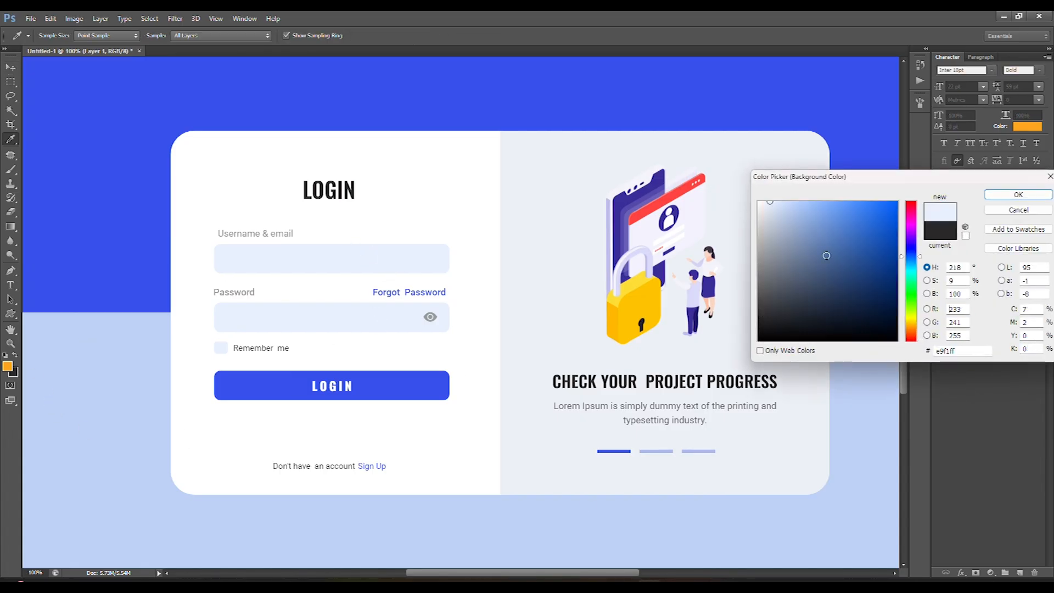
double_click(949, 351)
key("ctrl+c")
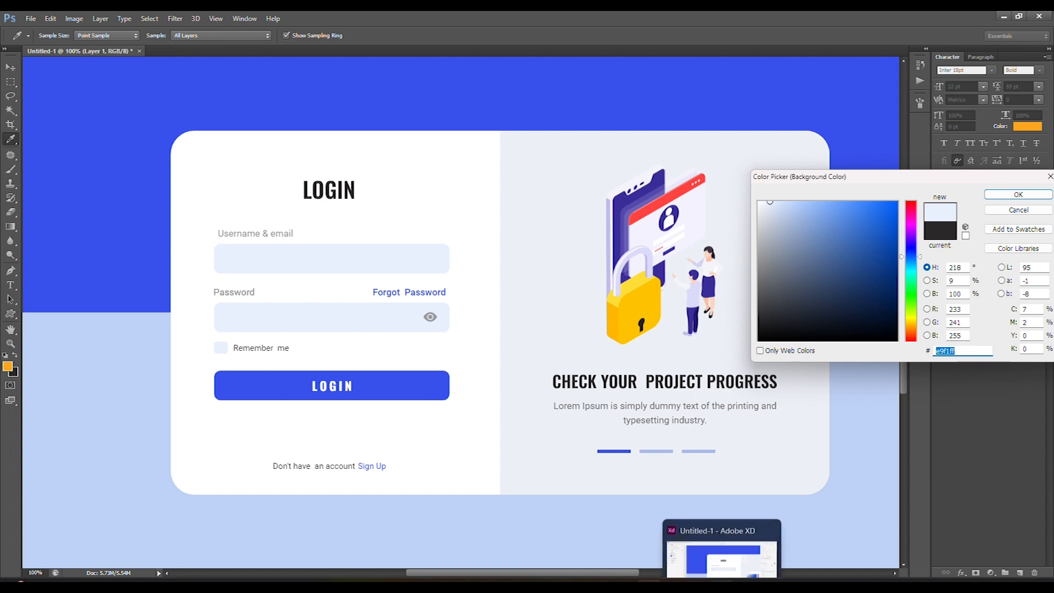
left_click(722, 584)
left_click(830, 441)
key("ctrl+v")
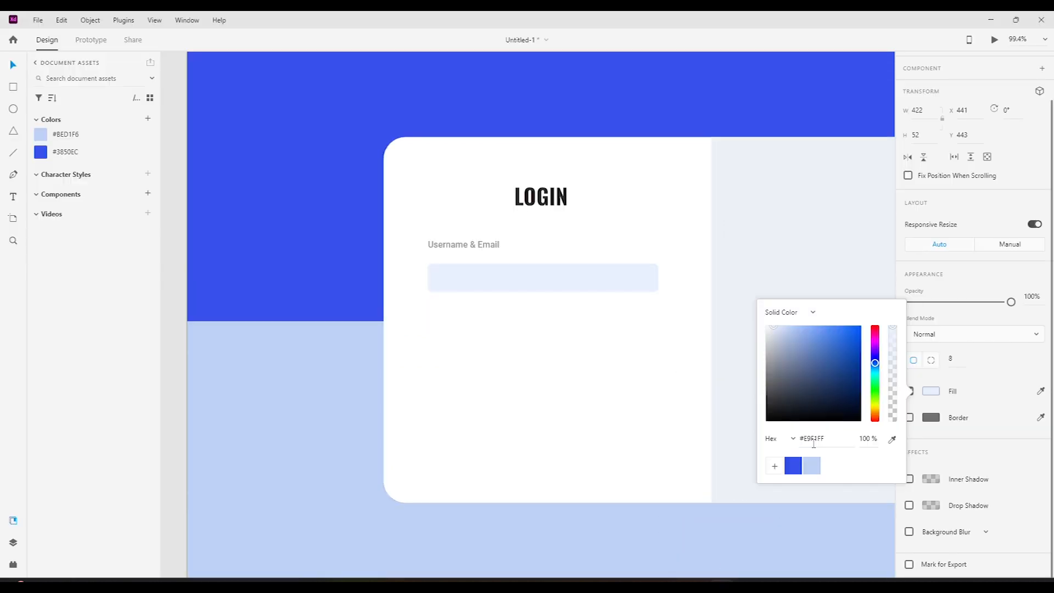
- Move the input field up to Y 428 so it sits 10 px below the Username & Email label
mouse_move(514, 263)
left_mouse_down()
mouse_move(499, 259)
mouse_move(507, 271)
left_mouse_up()
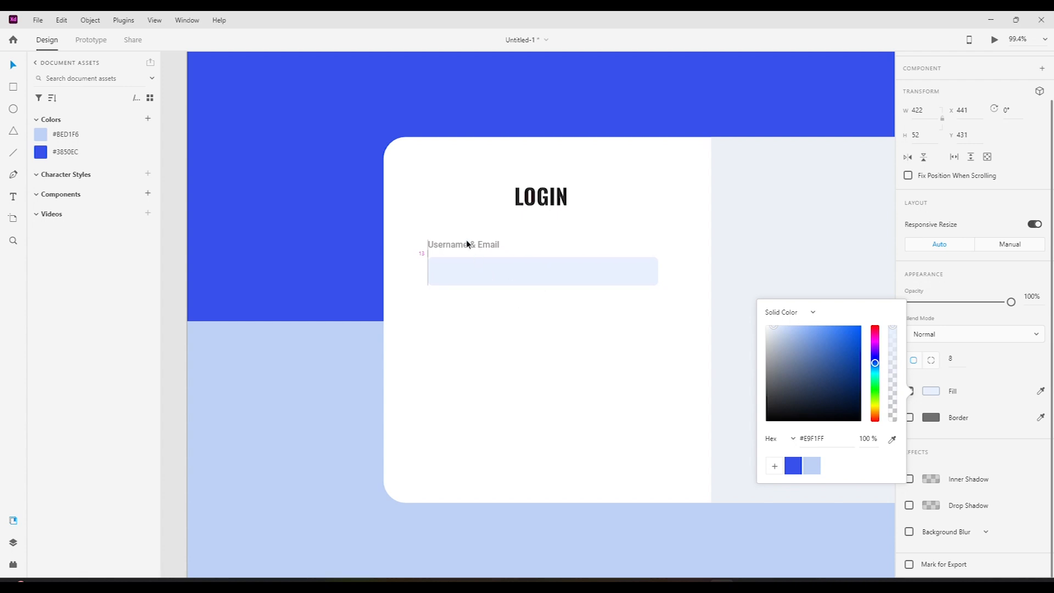
left_click(422, 232)
left_click_drag(408, 235, 700, 317)
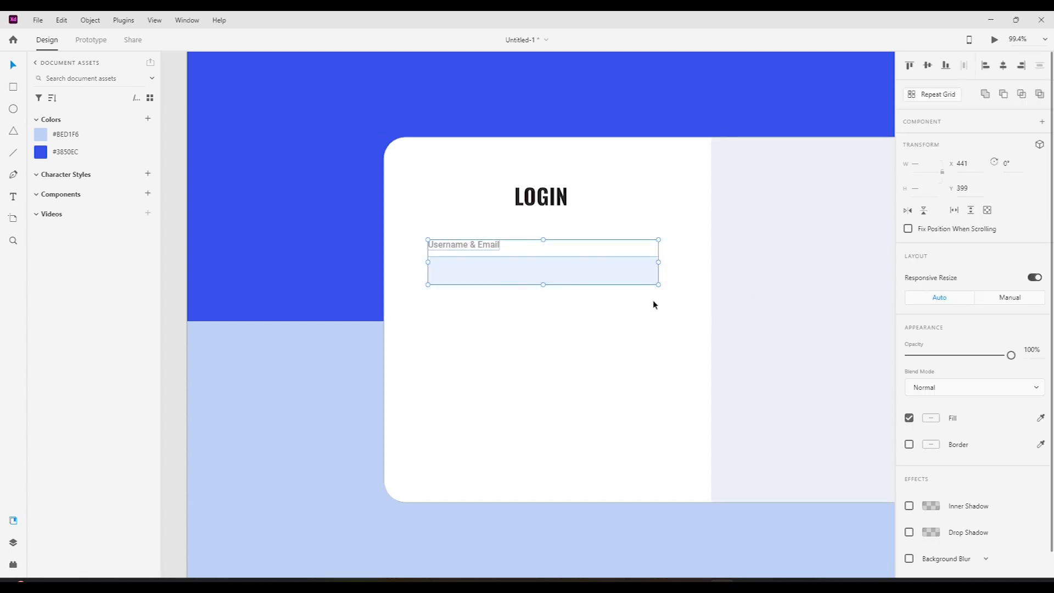
left_click(535, 291)
left_click(531, 278)
key("Up")
key("Up")
key("Up")
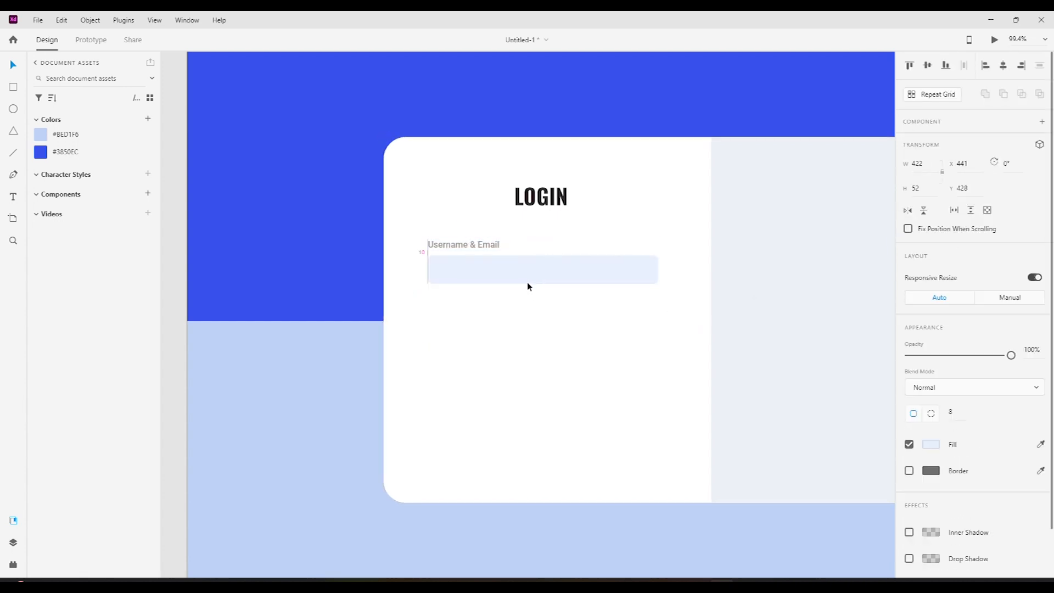
- Create a component from the Username & Email label and its field, and name it "input"
left_click(420, 231)
left_click_drag(421, 235, 581, 308)
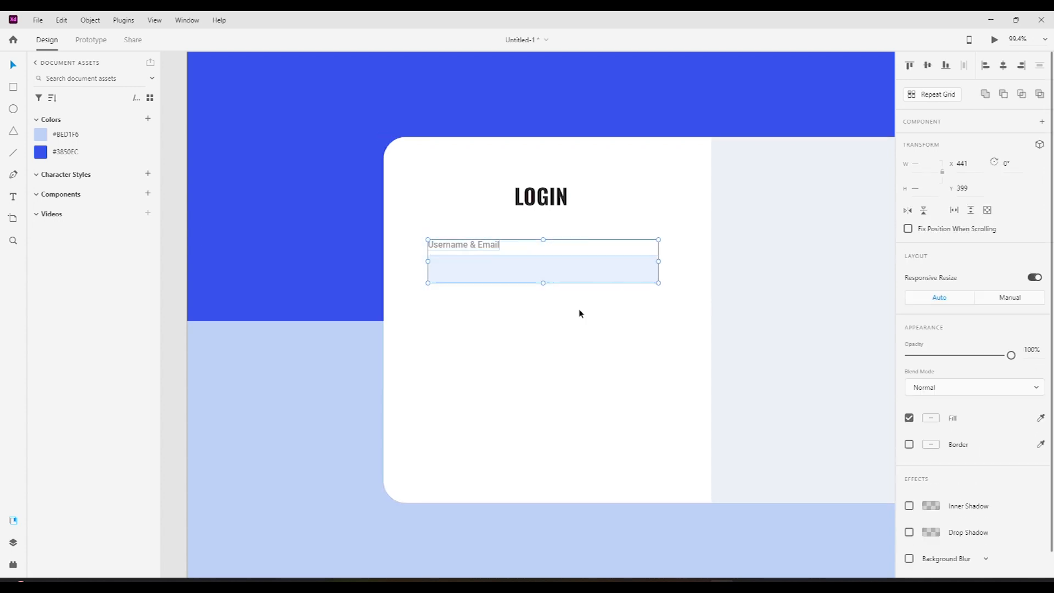
left_click(148, 193)
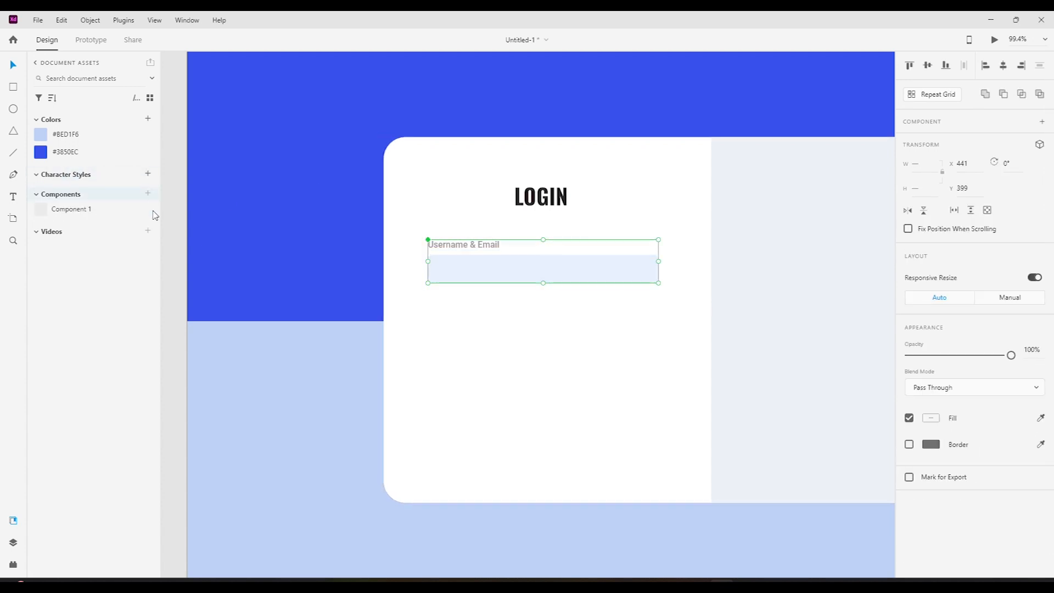
double_click(91, 209)
type("nput")
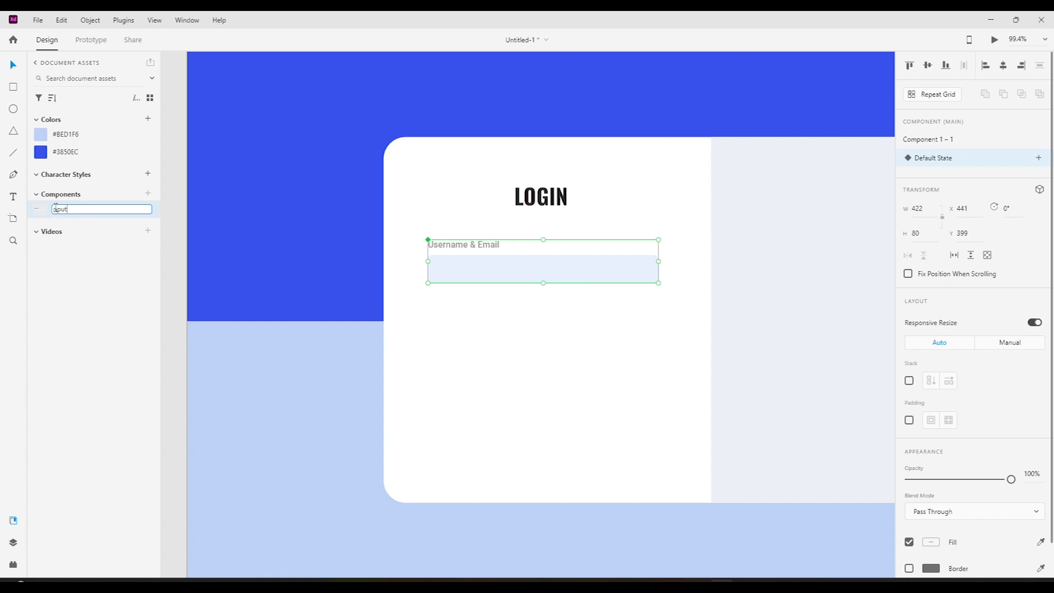
left_click(172, 243)
left_click(484, 250)
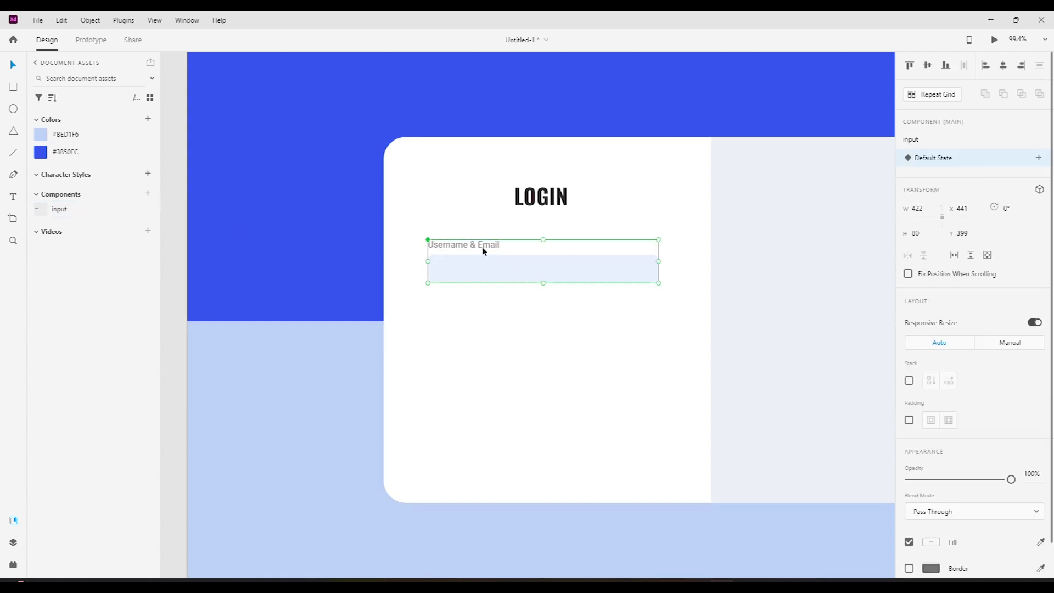
double_click(482, 246)
left_click(417, 195)
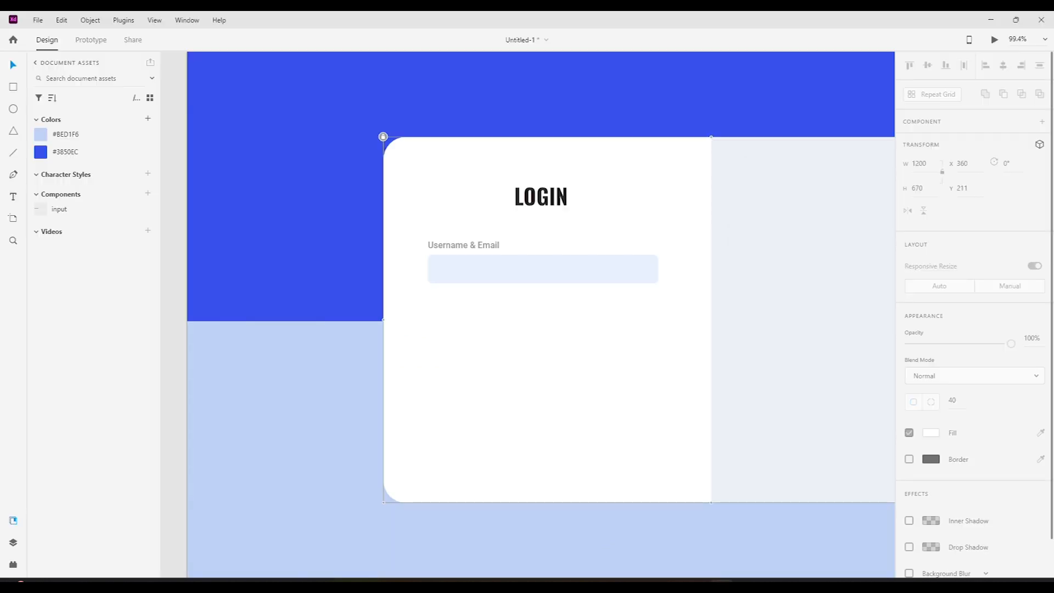
left_click(492, 243)
- Place an instance of the input component at X 441, Y 501 below the first field and change its label to "Password"
left_click_drag(64, 213, 458, 322)
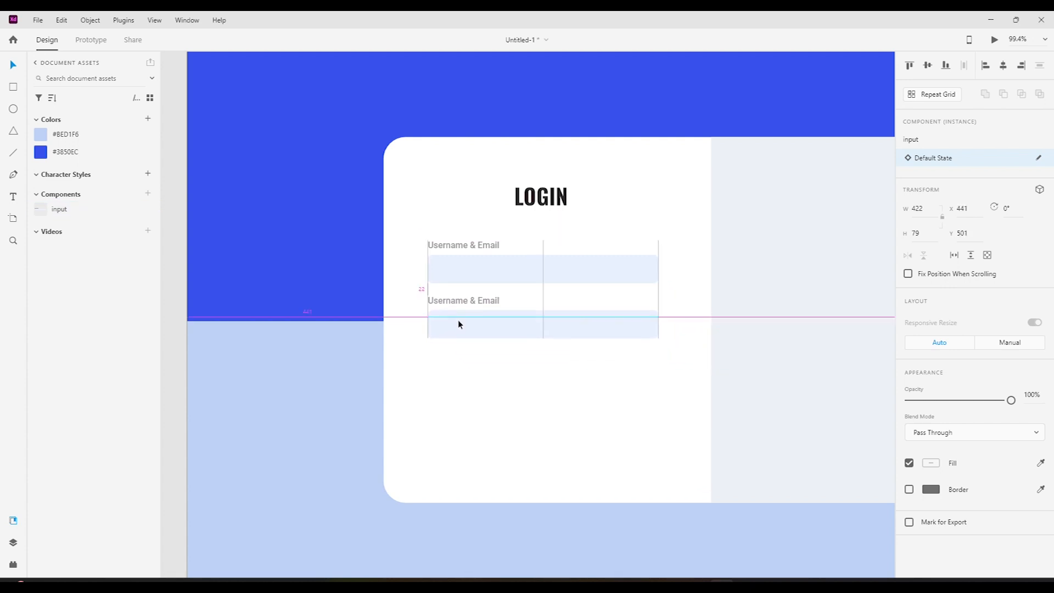
double_click(455, 302)
double_click(456, 301)
key("ctrl+a")
type("P")
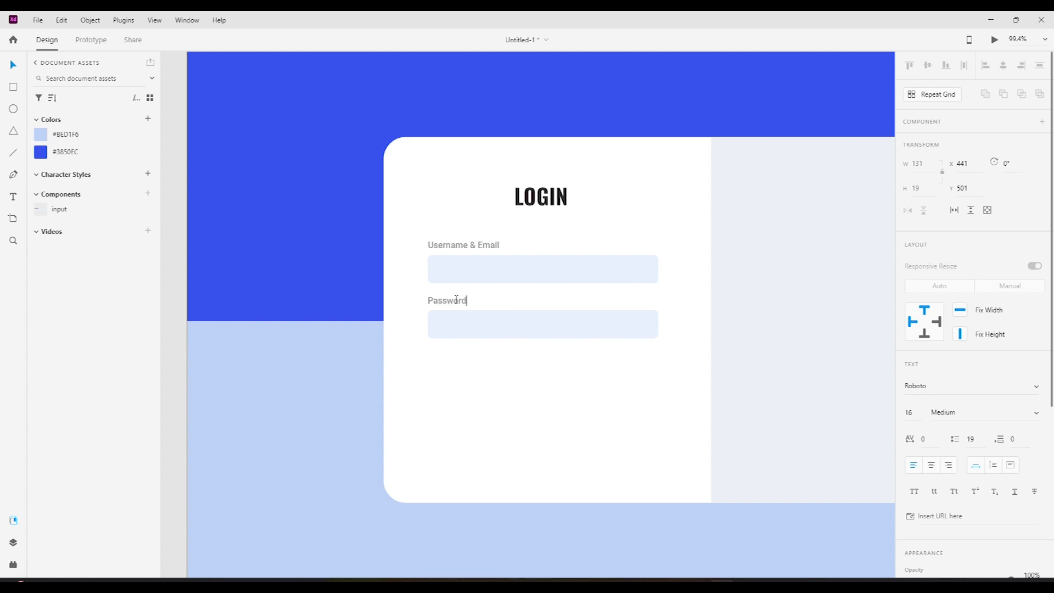
type("assword")
key("Escape")
key("Escape")
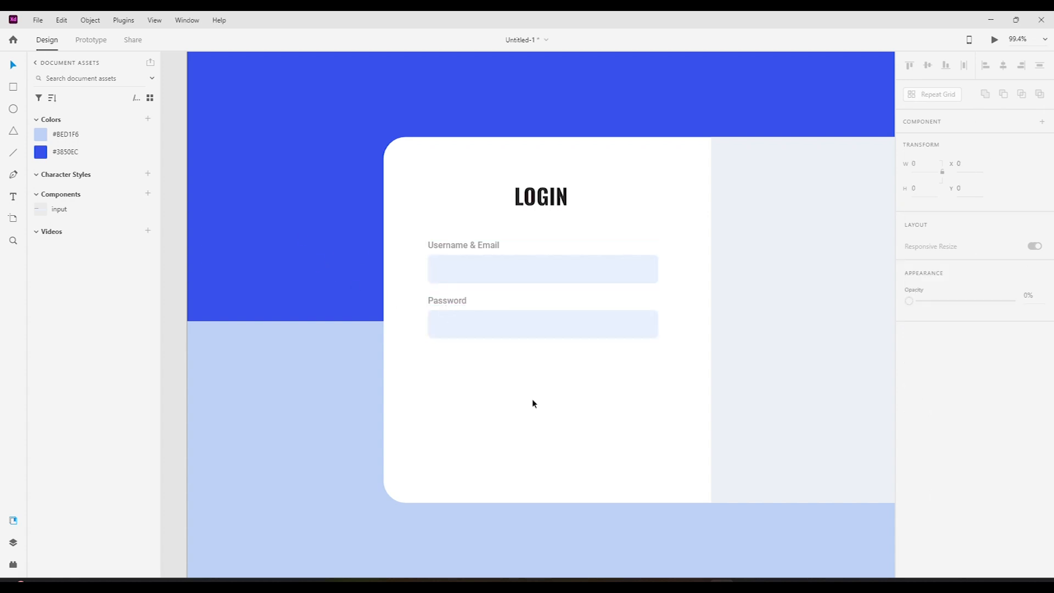
- Dismiss the colour picker in the Photoshop reference, check the password row there and switch back to Adobe XD
left_click(648, 580)
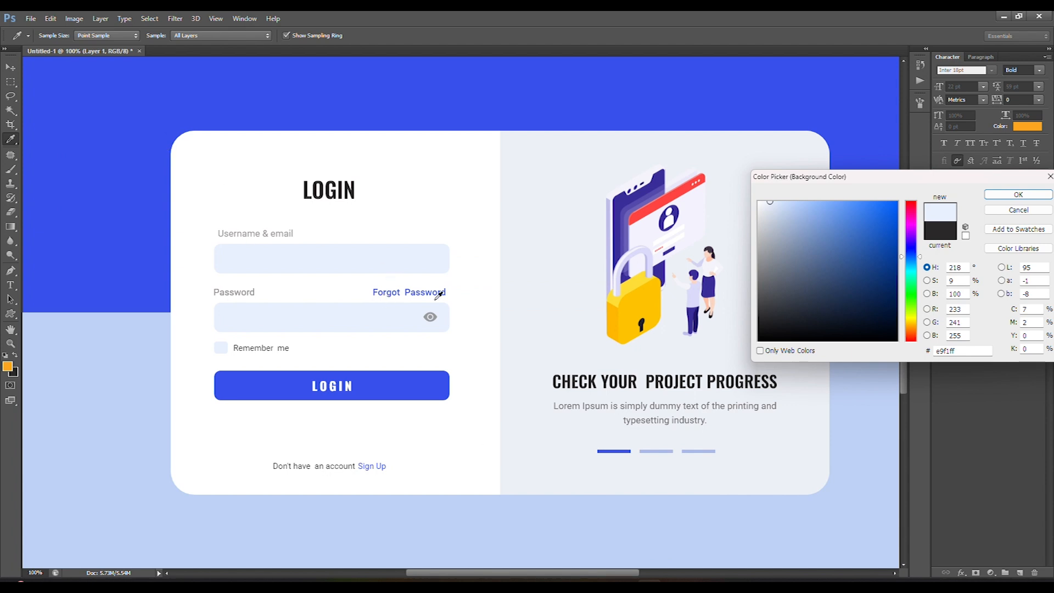
left_click(1018, 209)
key("v")
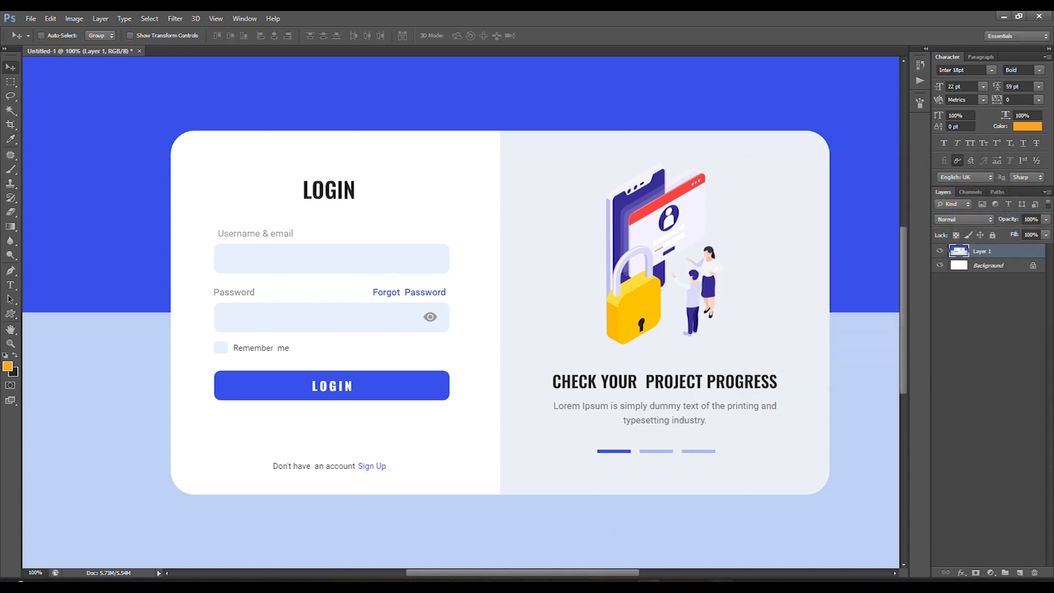
key("alt+Tab")
- Ungroup the Password input component so its label and field become separate objects
double_click(453, 300)
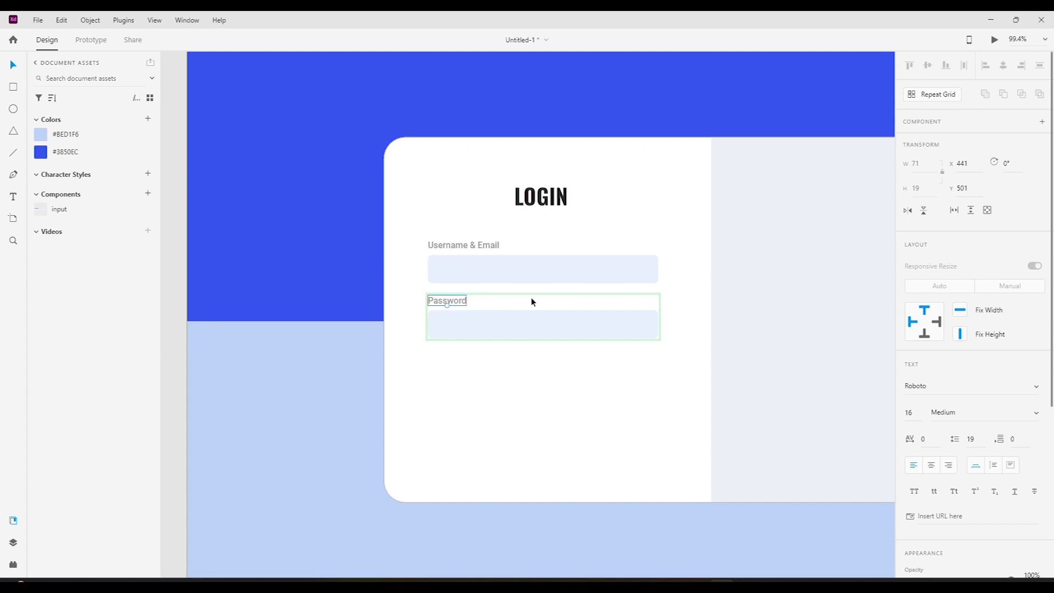
left_click(475, 318)
left_click(301, 273)
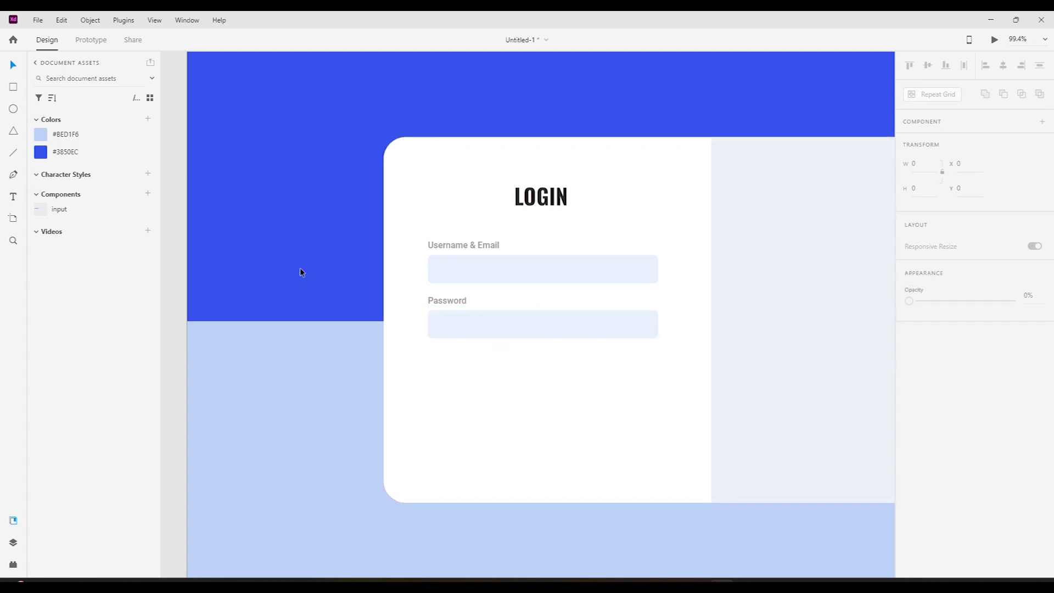
right_click(497, 319)
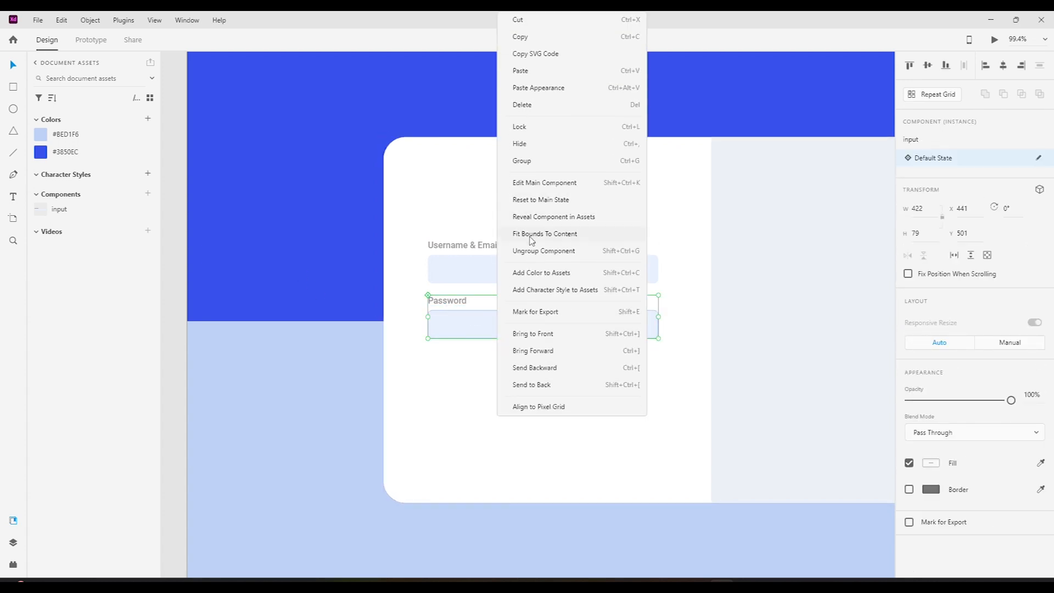
left_click(535, 252)
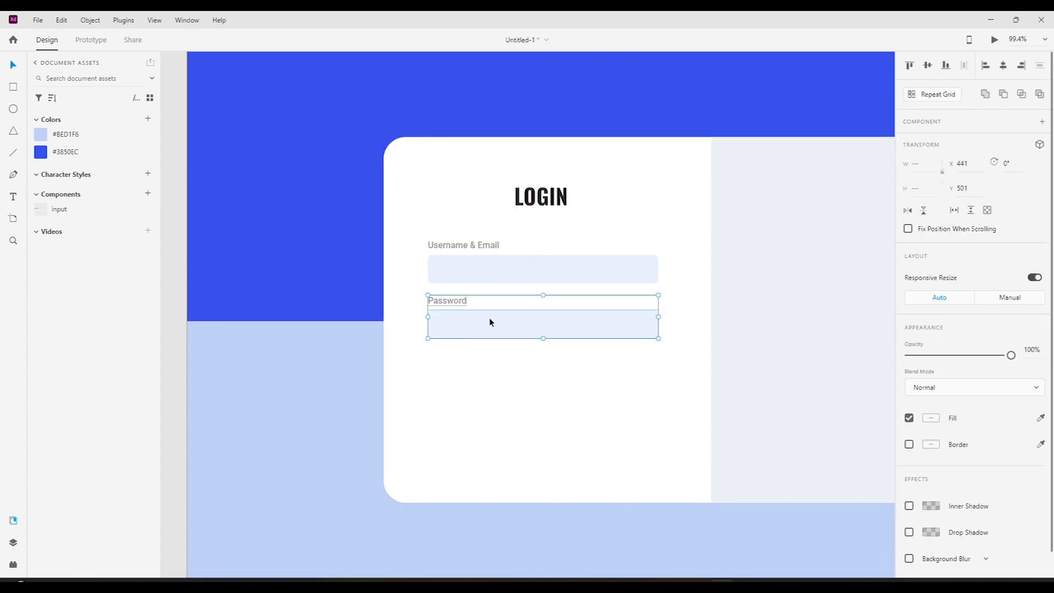
- Duplicate the Password label and move the copy horizontally to about X 790, above the password field's right end
left_click(455, 303)
key("ctrl+d")
key("shift+Right")
key("shift+Right")
key("shift+Right")
key("shift+Right")
key("shift+Right")
key("shift+Right")
key("shift+Right")
key("shift+Right")
key("shift+Right")
key("shift+Right")
key("shift+Right")
key("shift+Right")
key("shift+Right")
key("shift+Right")
key("shift+Right")
key("shift+Right")
key("shift+Right")
key("shift+Right")
key("shift+Right")
key("shift+Right")
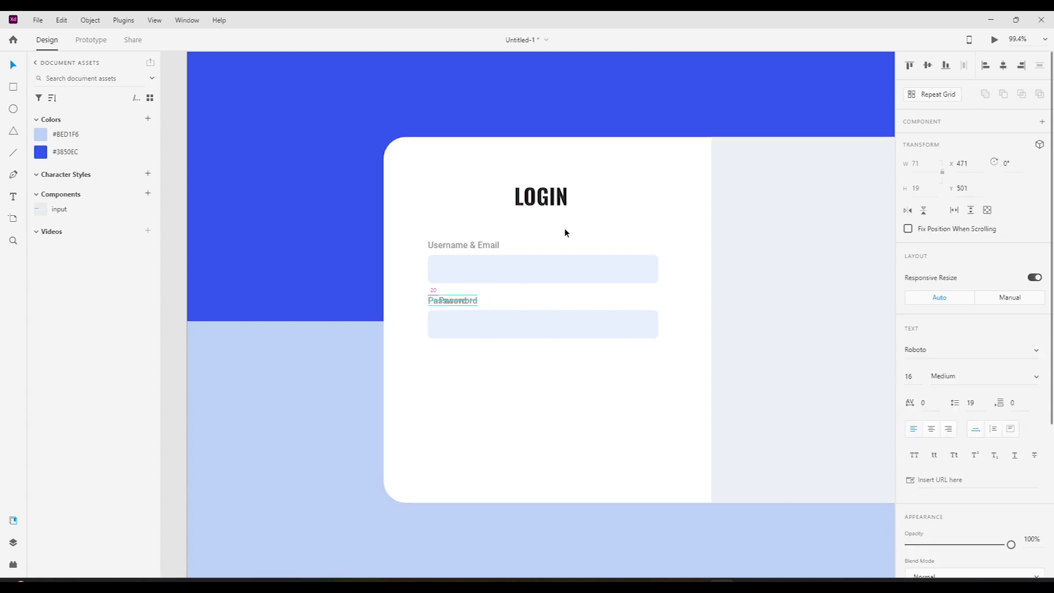
key("shift+Right")
key("shift+Right")
key("shift+Right")
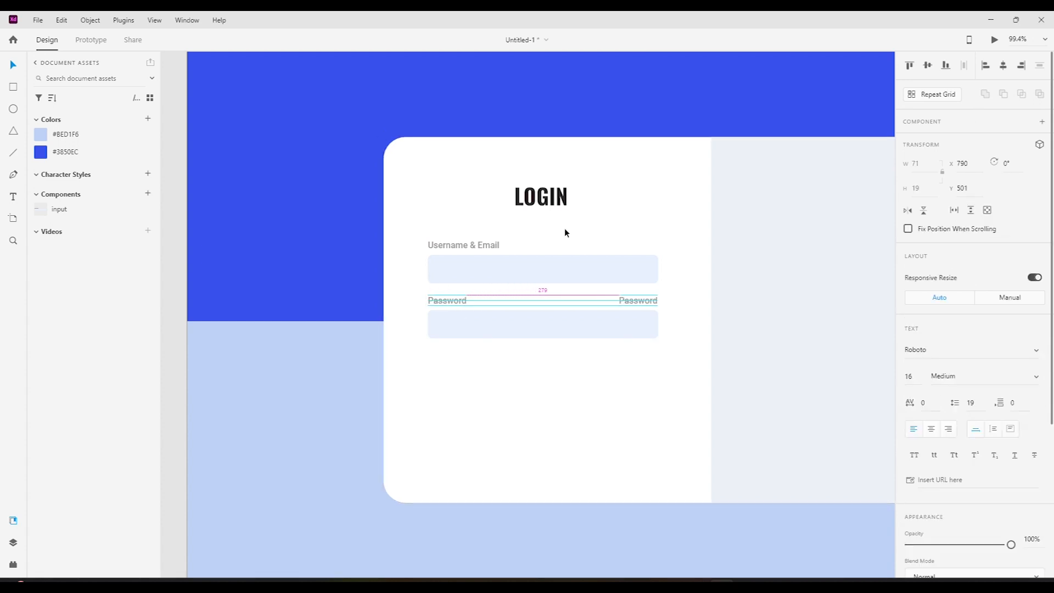
- Change the duplicated label's text to "Forgot password"
double_click(631, 301)
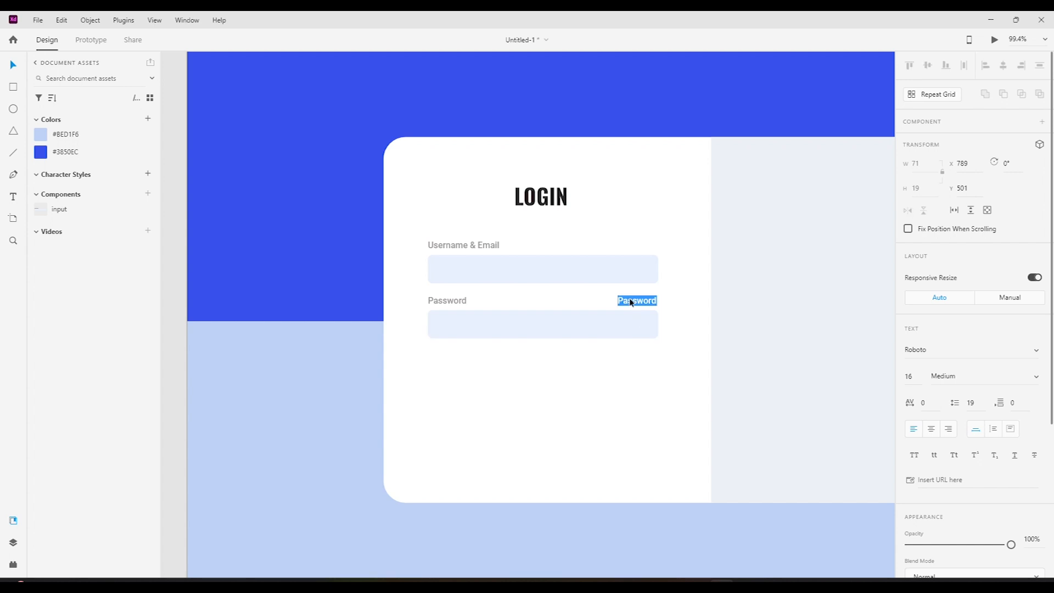
left_click(620, 302)
type("Forgot")
key("Delete")
key("Delete")
left_click_drag(645, 299, 656, 300)
key("Right")
type("pass")
key("Escape")
- Shift the Forgot password text to X 740 so it ends near the password field's right edge
key("shift+Left")
key("shift+Left")
key("shift+Left")
key("shift+Left")
key("shift+Left")
key("shift+Left")
key("shift+Right")
key("Right")
- Fill the Forgot password text with the saved blue #3850EC and nudge it slightly left
scroll(849, 391, "down", 1)
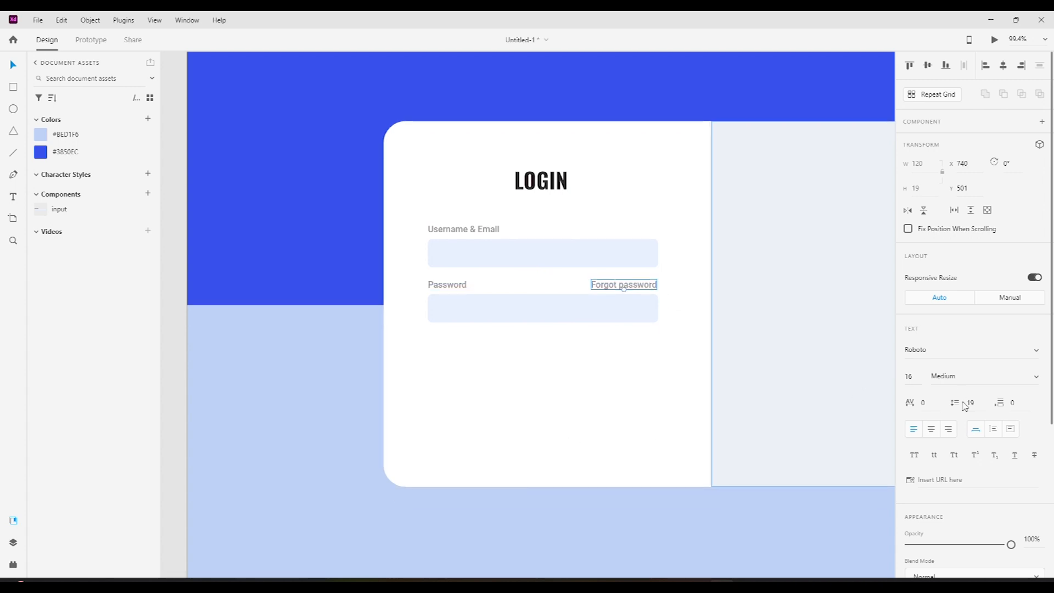
scroll(960, 393, "down", 3)
left_click(931, 449)
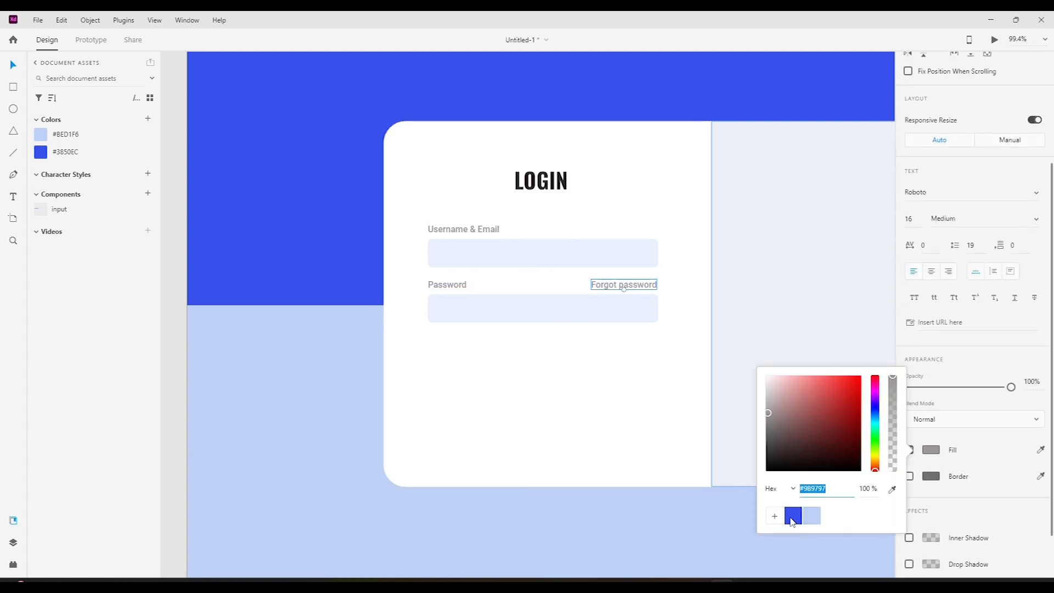
left_click(792, 516)
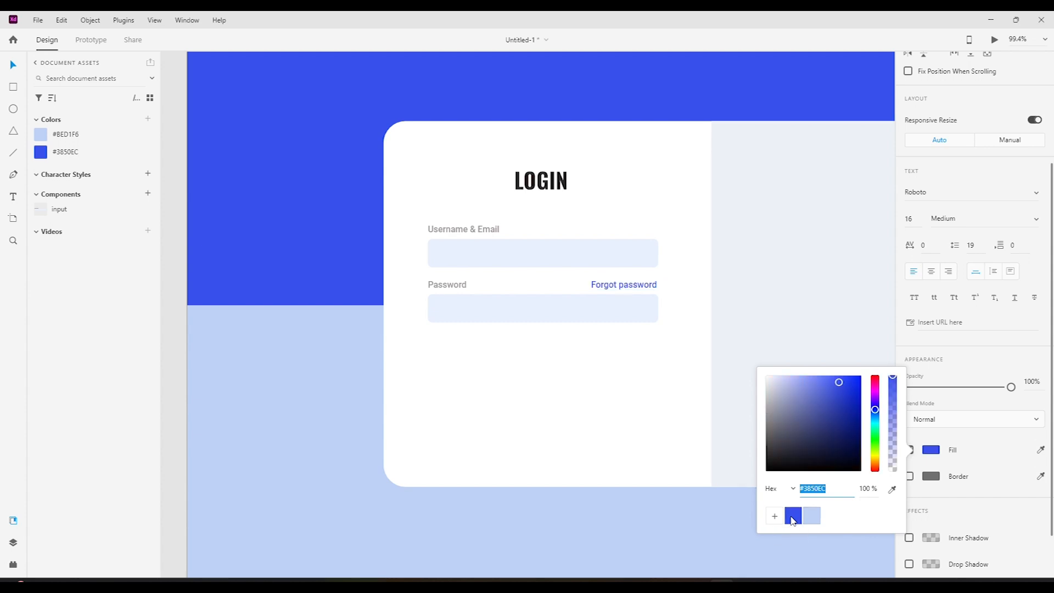
left_click(612, 288)
left_click_drag(612, 289, 611, 290)
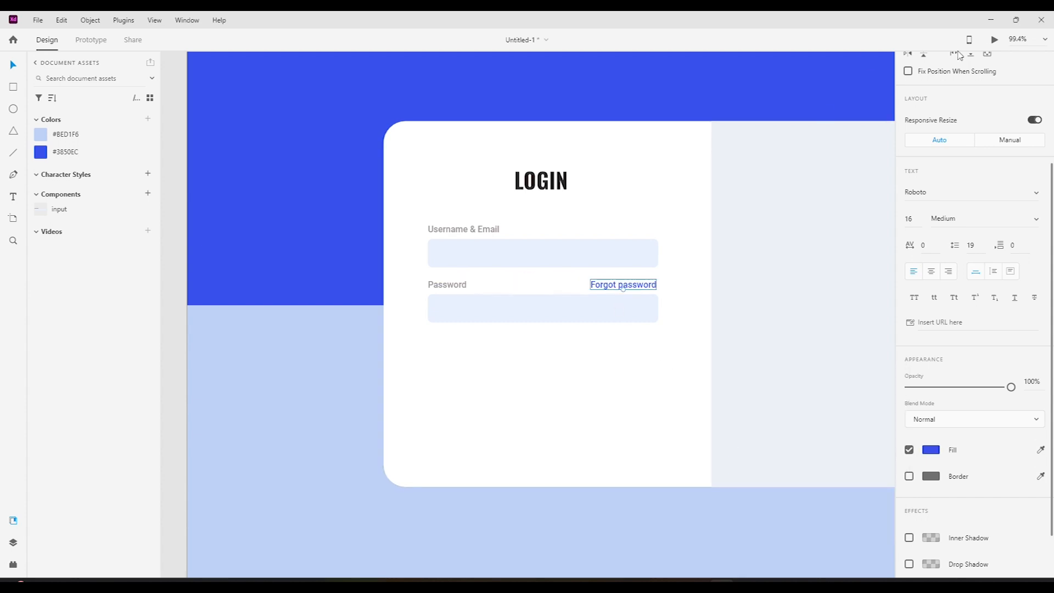
- View the login card at 100% zoom and start saving the document
left_click(1040, 39)
left_click(1004, 108)
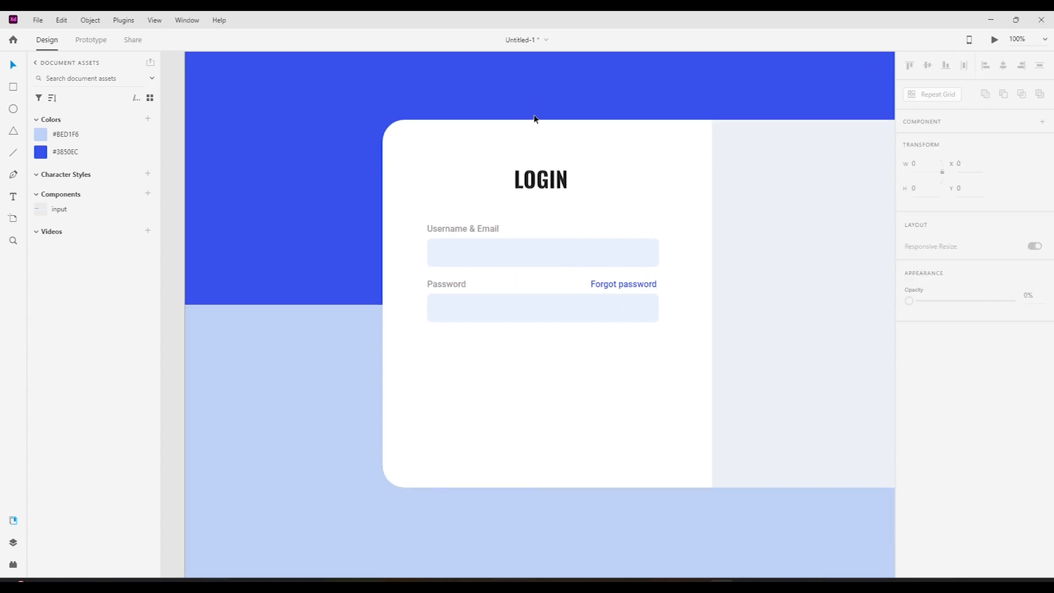
scroll(470, 73, "up", 3)
left_click_drag(662, 129, 584, 124)
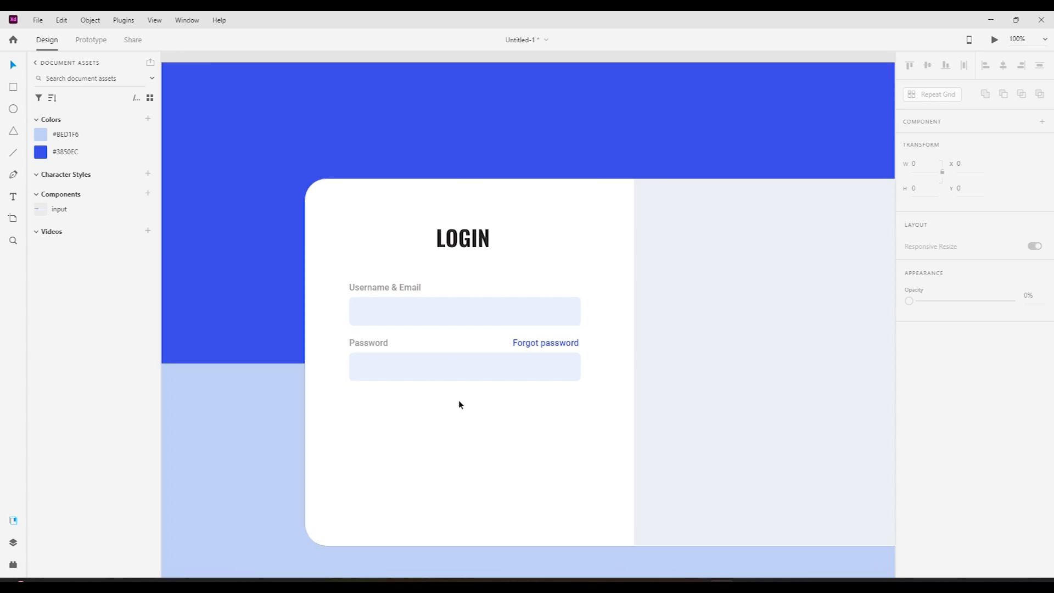
key("ctrl+s")
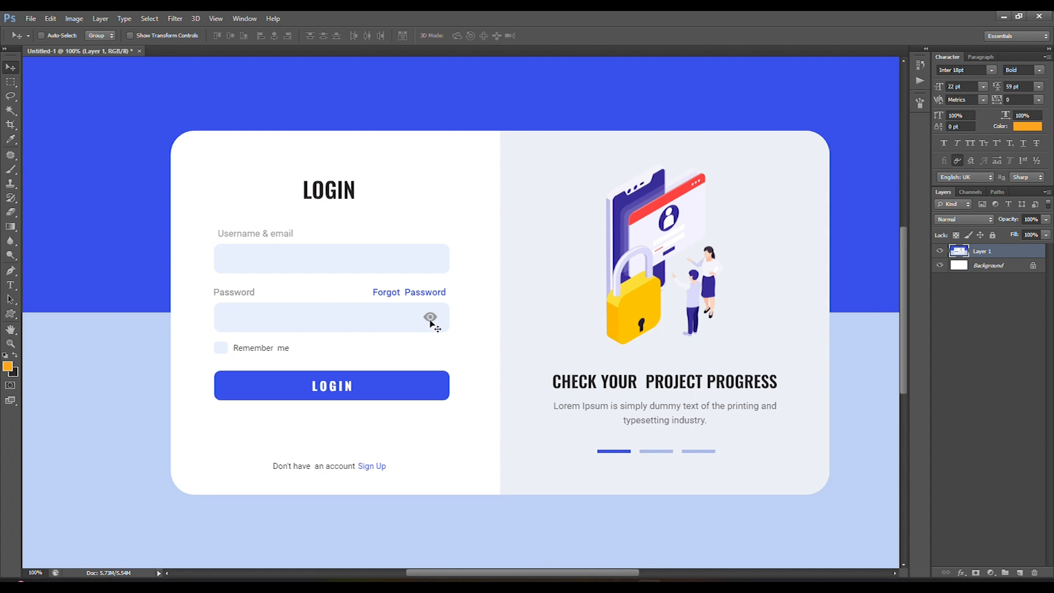
- Switch to the browser, replace the unDraw tab with a new one and open the Bootstrap Icons site
left_click(581, 585)
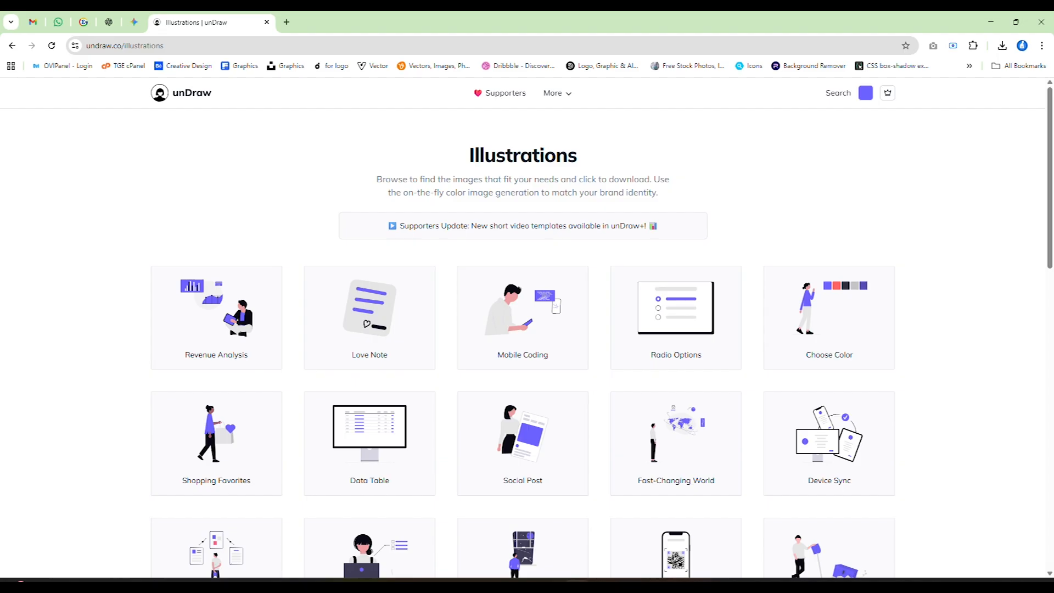
left_click(286, 22)
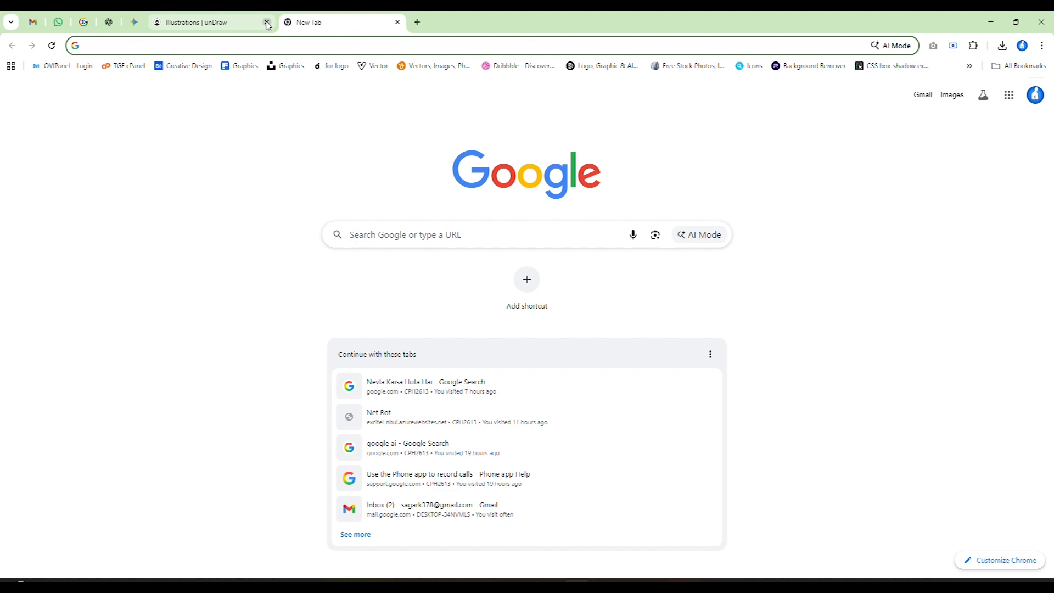
left_click(267, 22)
type("boo")
key("Return")
scroll(585, 197, "up", 5)
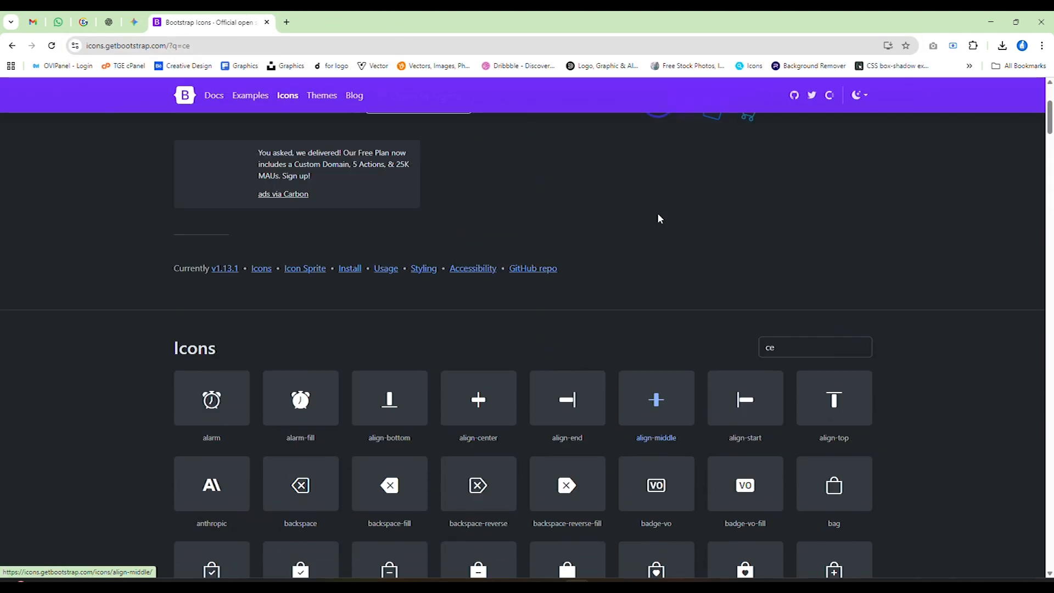
- Search Bootstrap Icons for "eye", open the eye-fill icon and download it
double_click(788, 348)
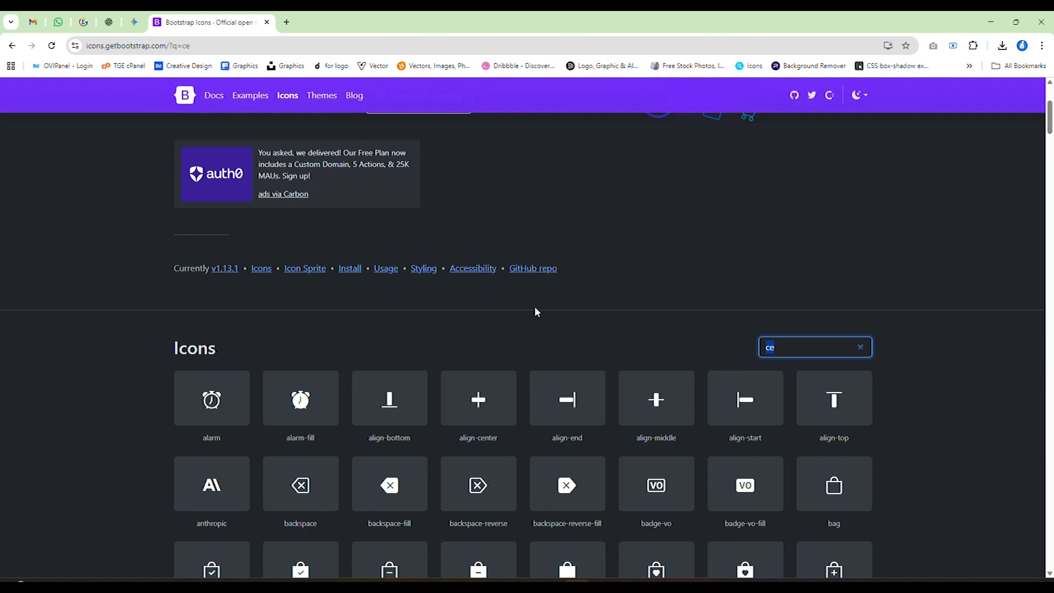
type("eye")
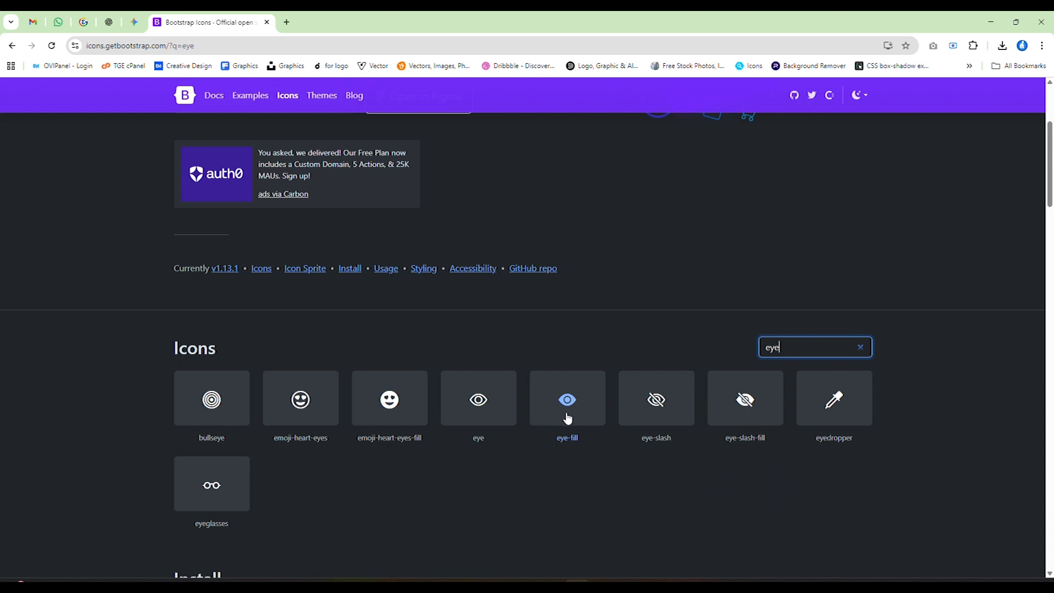
left_click(566, 419)
left_click(695, 302)
- Cancel the pending save in Adobe XD and import the downloaded eye icon into the password field at X 819, Y 549
left_click_drag(884, 74, 529, 421)
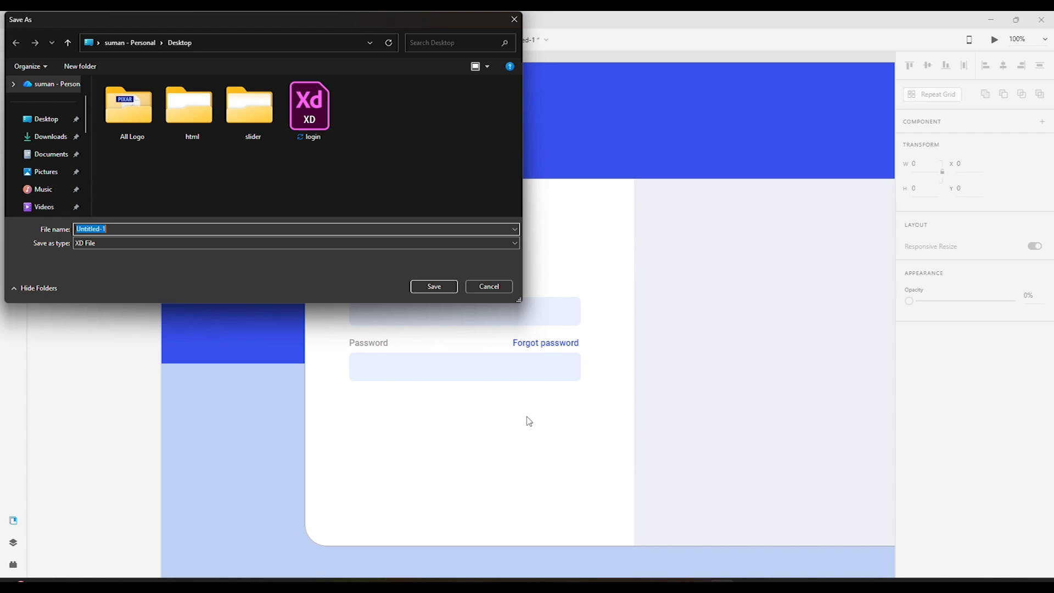
left_click(488, 286)
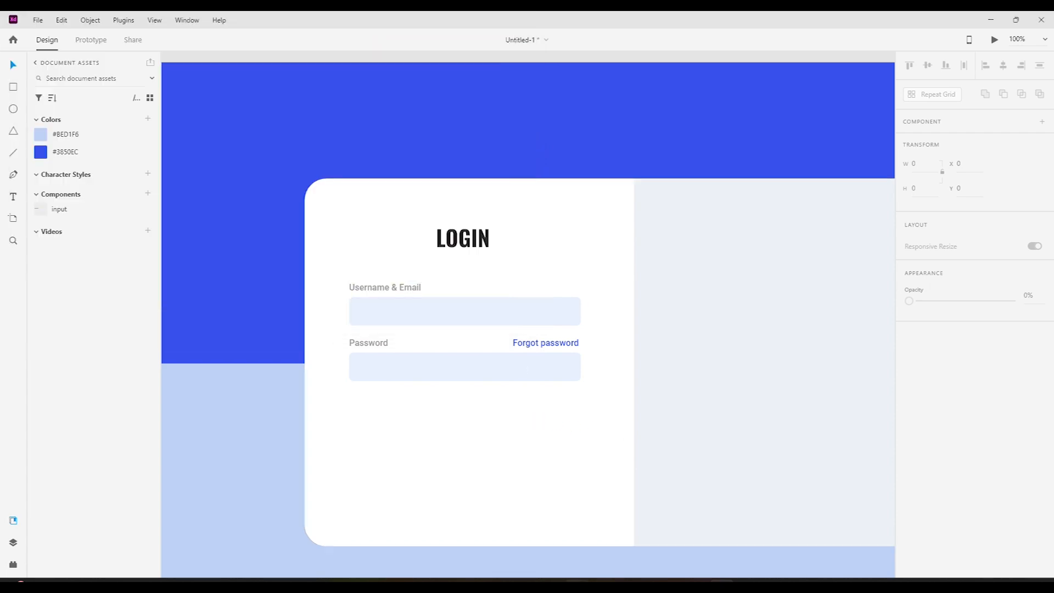
left_click(577, 581)
left_click_drag(880, 78, 565, 369)
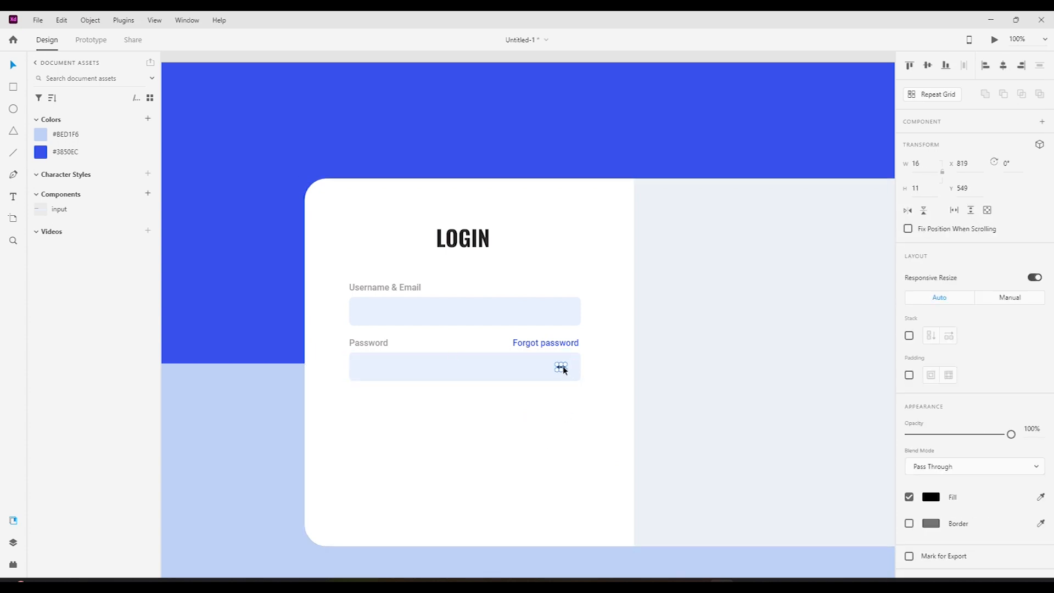
- Enlarge the eye icon in the password field to about 27 by 19 and fill it with a light grey
scroll(565, 370, "up", 3)
scroll(563, 367, "up", 7)
left_click_drag(518, 349, 499, 334)
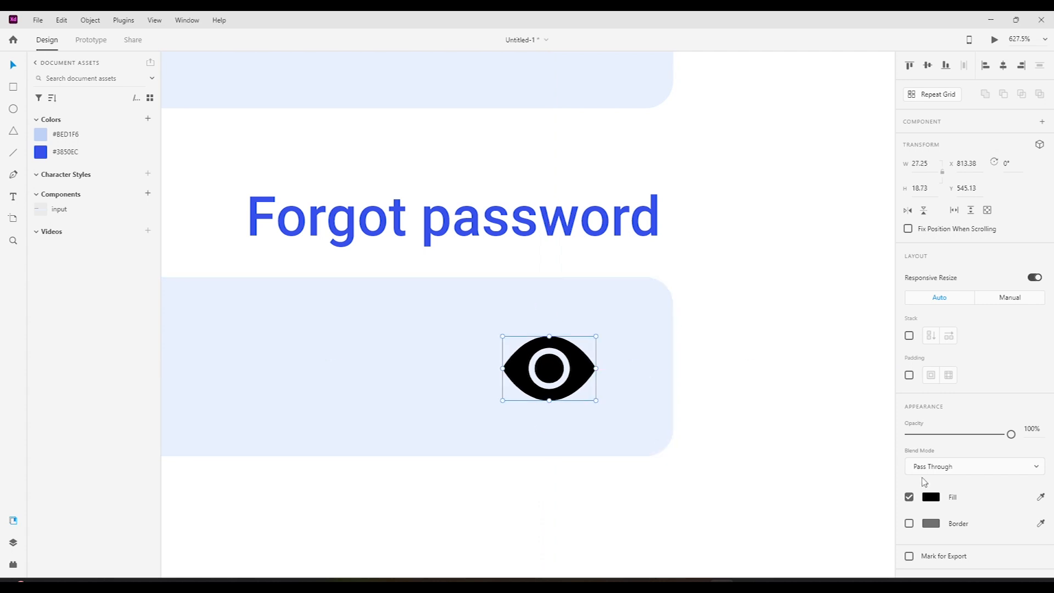
left_click(930, 497)
left_click(767, 448)
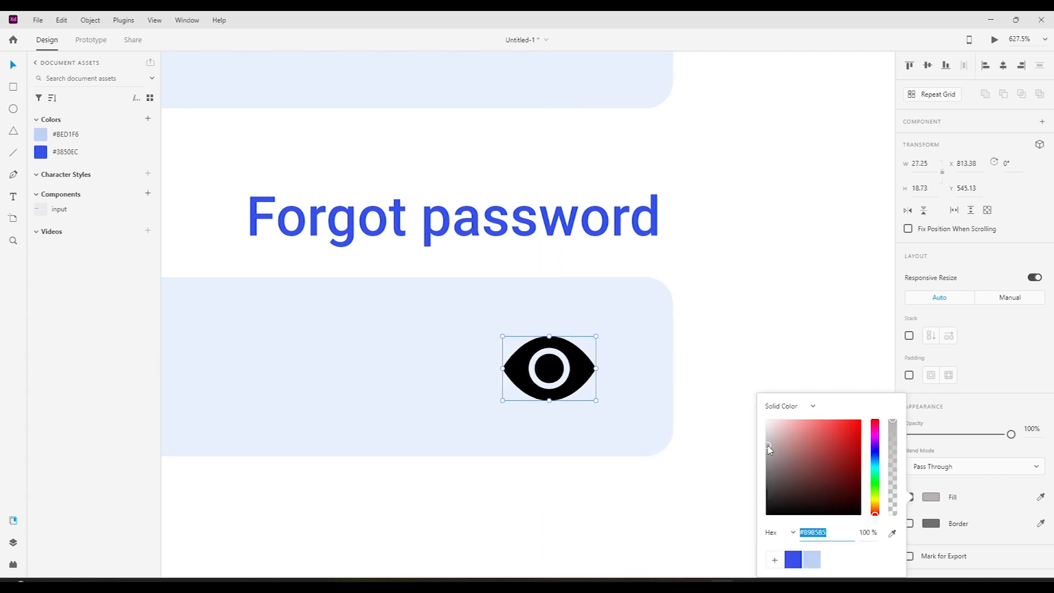
left_click(1044, 39)
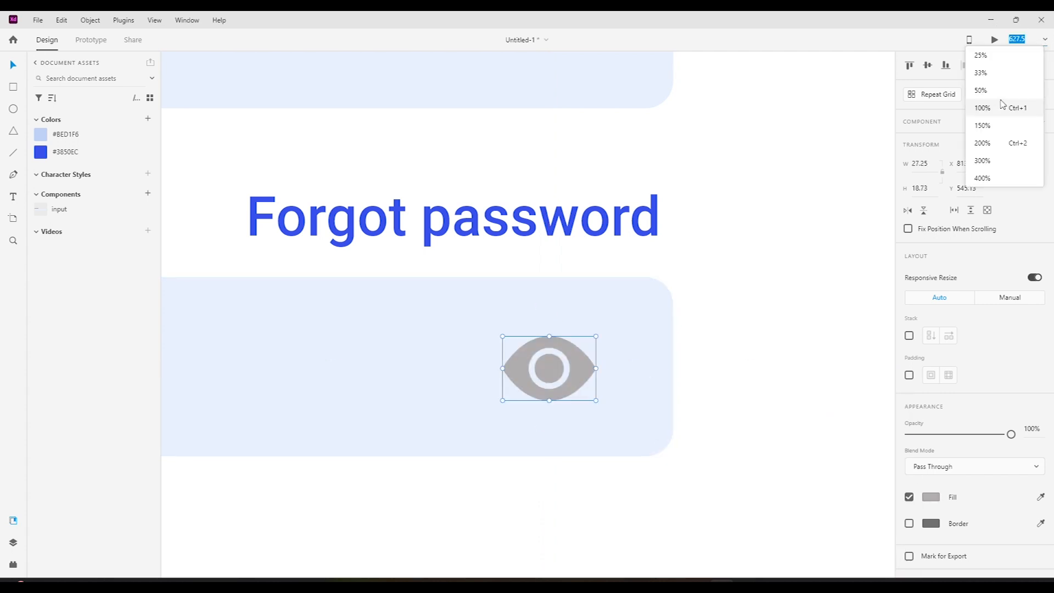
- Shrink the eye icon to about 25 by 17 and centre it vertically in the password field
left_click(1001, 108)
key("Up")
scroll(551, 341, "up", 8)
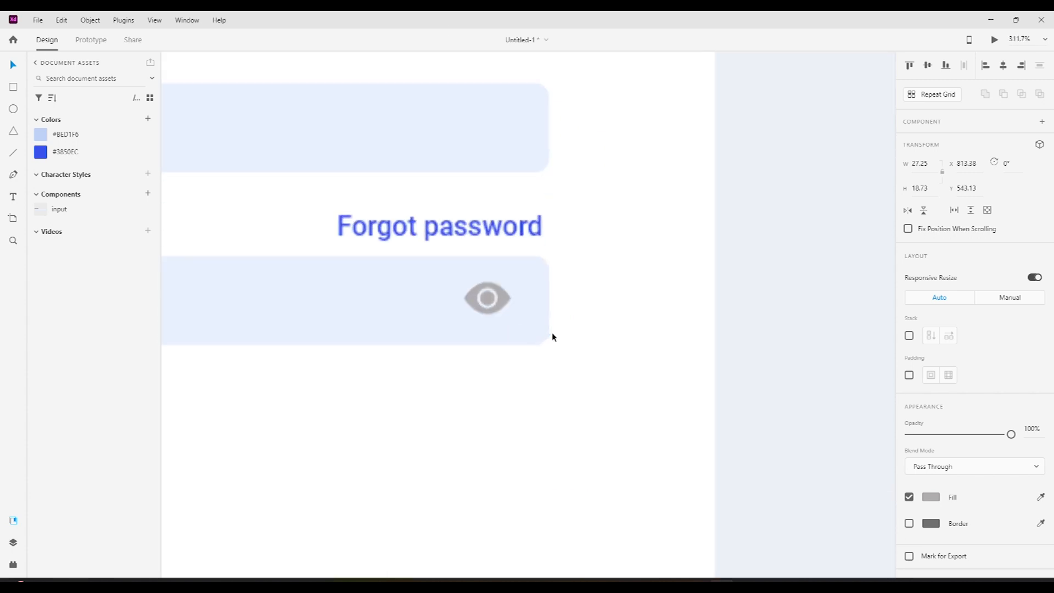
left_click_drag(414, 253, 418, 256)
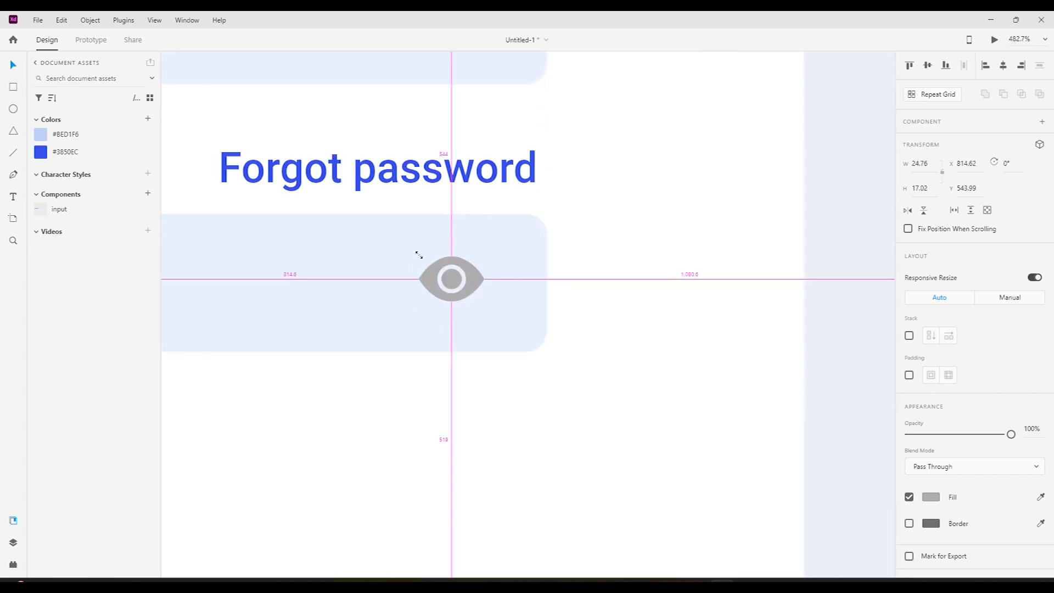
left_click(518, 277, "shift")
left_click(928, 66)
left_click(1044, 39)
left_click(982, 106)
left_click(566, 327)
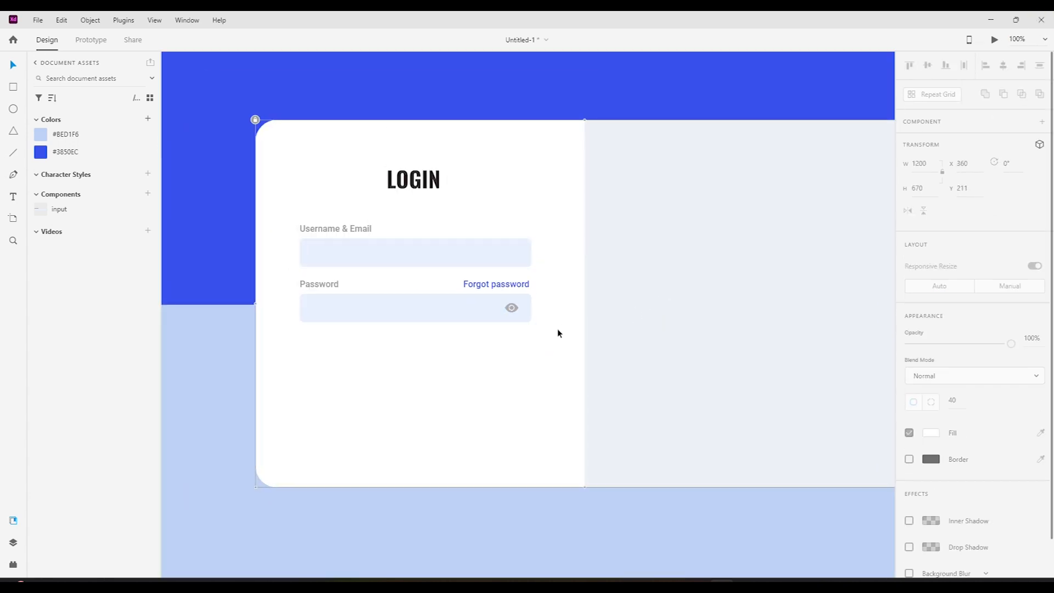
key("ctrl+s")
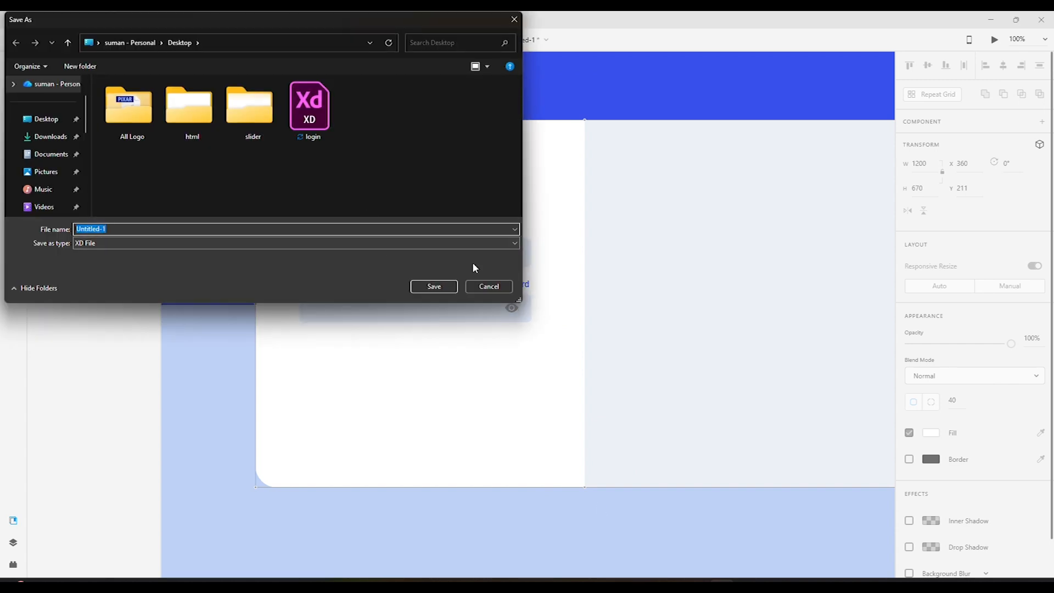
left_click(485, 287)
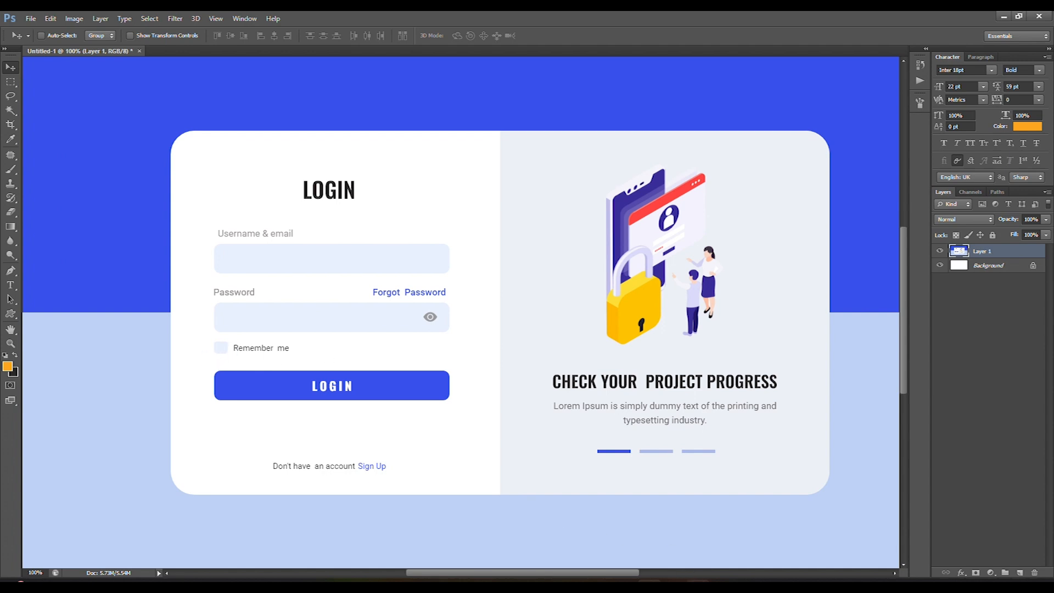
- Switch from the Photoshop reference back to Adobe XD and place a copy of the Password label below the password field
left_click(722, 585)
left_click(318, 281)
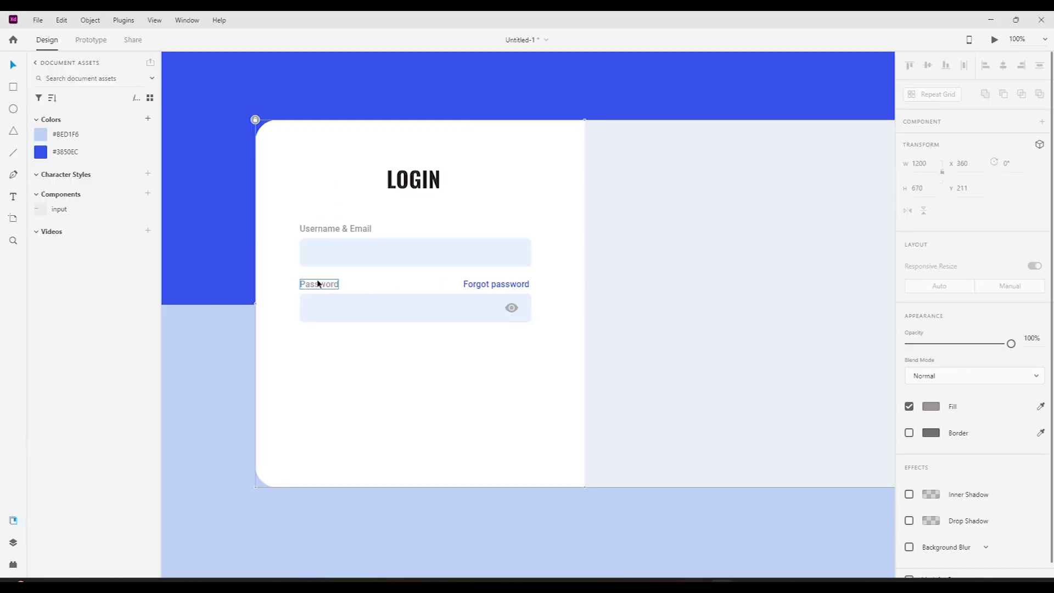
double_click(318, 284)
key("Escape")
left_click_drag(319, 280, 338, 336)
- Change the copied label's text to "Remember me" and shift it to X 467, Y 602
left_click(648, 586)
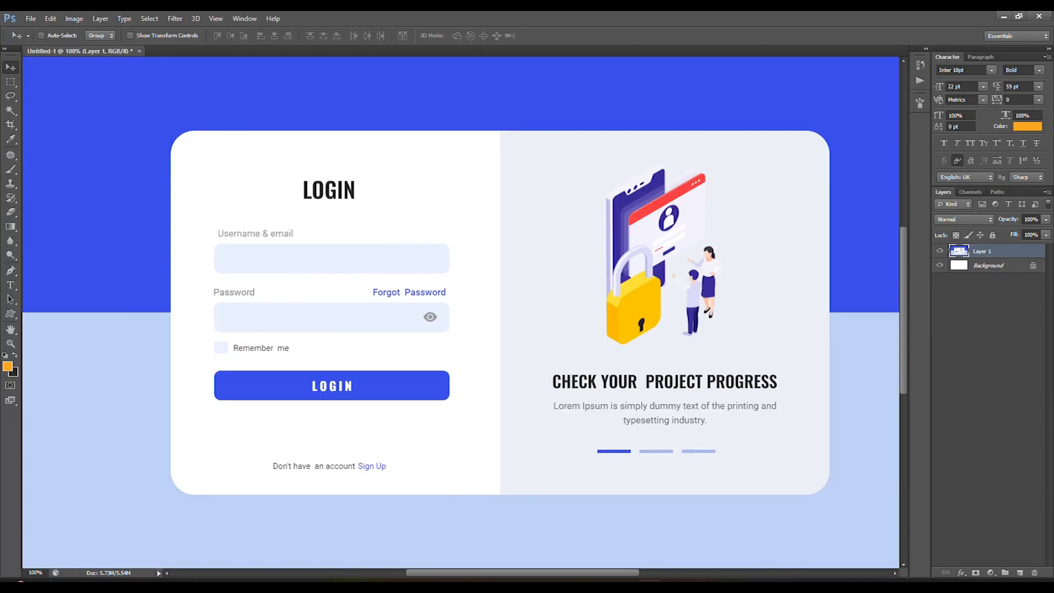
left_click(722, 585)
double_click(333, 337)
left_click(334, 336)
double_click(334, 337)
type("Rememb")
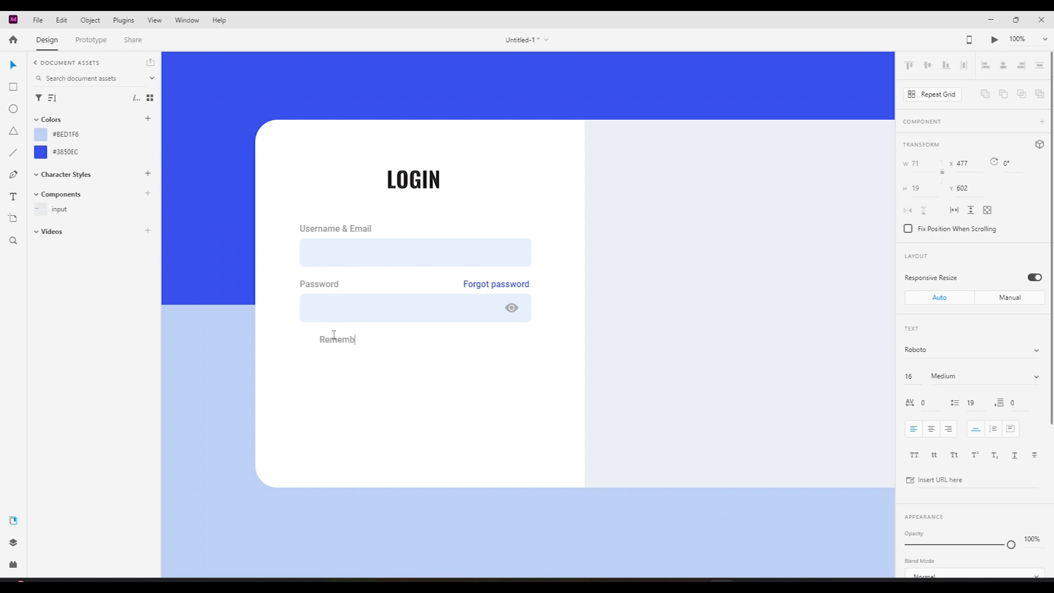
left_click(364, 388)
key("shift+Left")
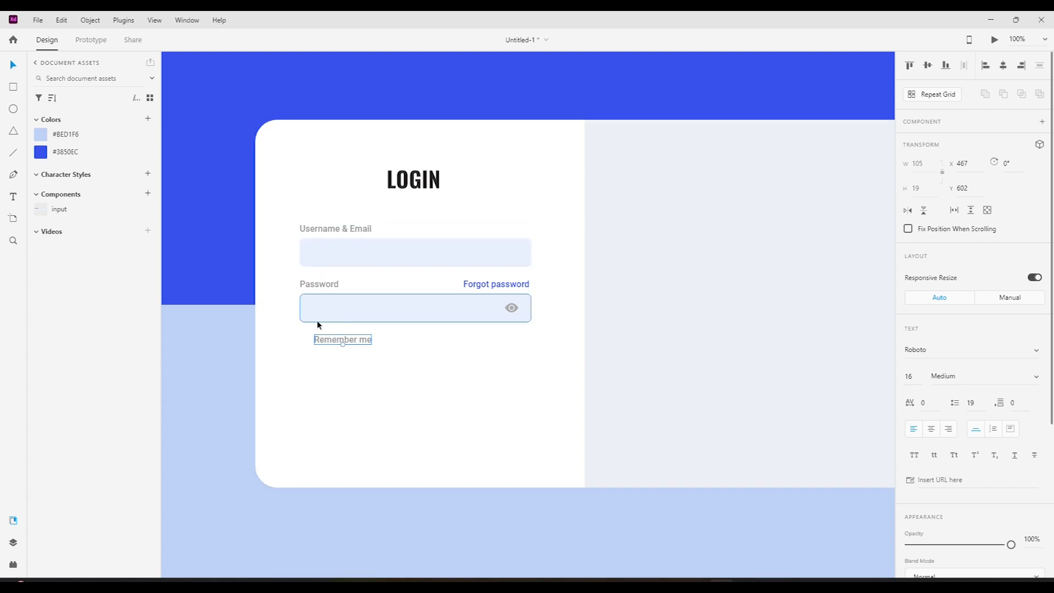
- Duplicate the password field below the Remember me label and resize the copy to a 32 by 32 checkbox square
left_click(317, 307)
left_click_drag(320, 298, 329, 374)
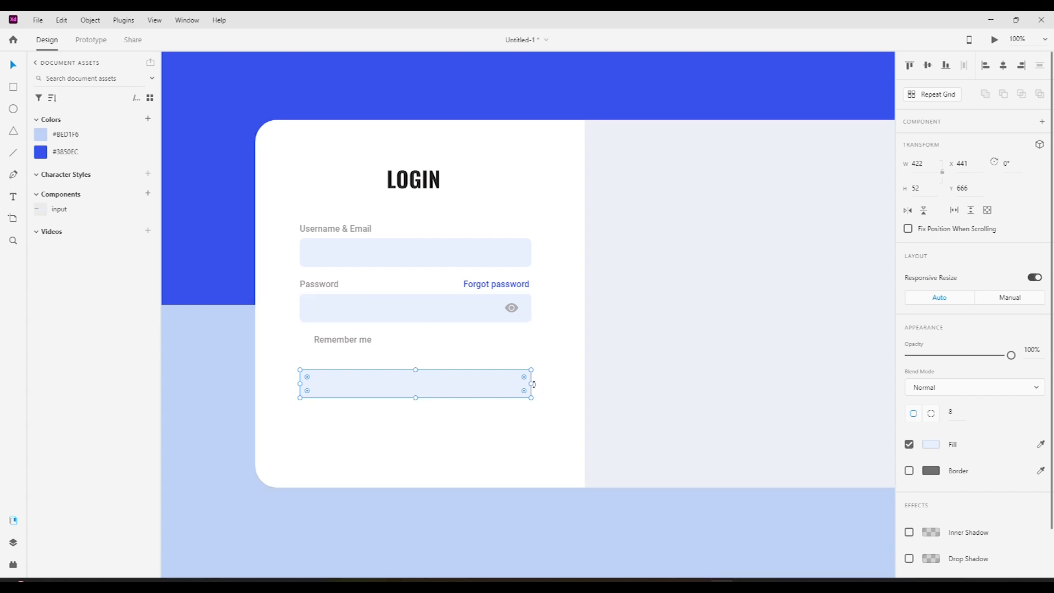
left_click_drag(533, 385, 330, 384)
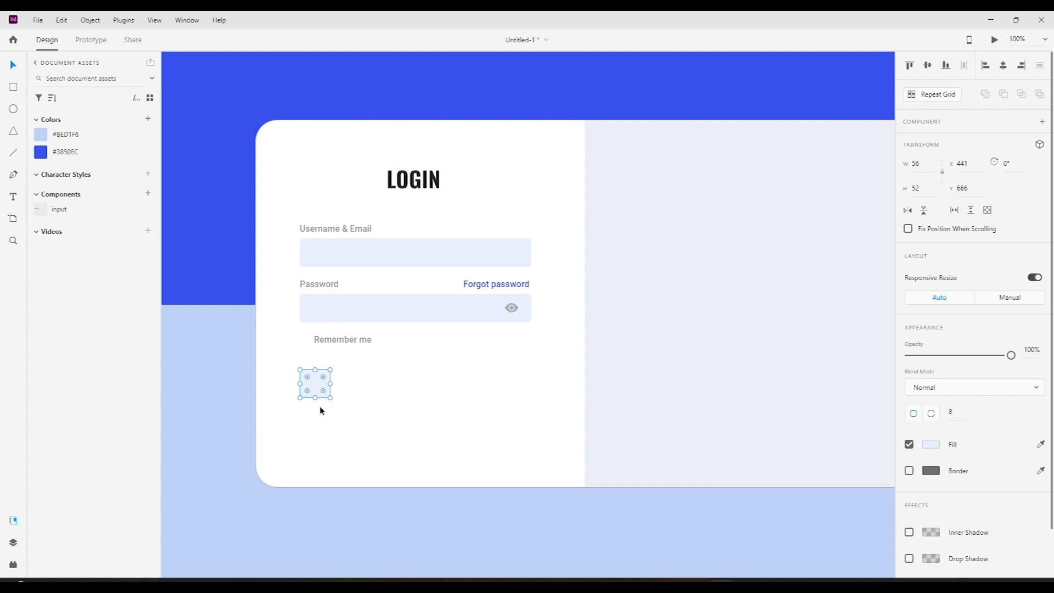
left_click_drag(315, 398, 316, 381)
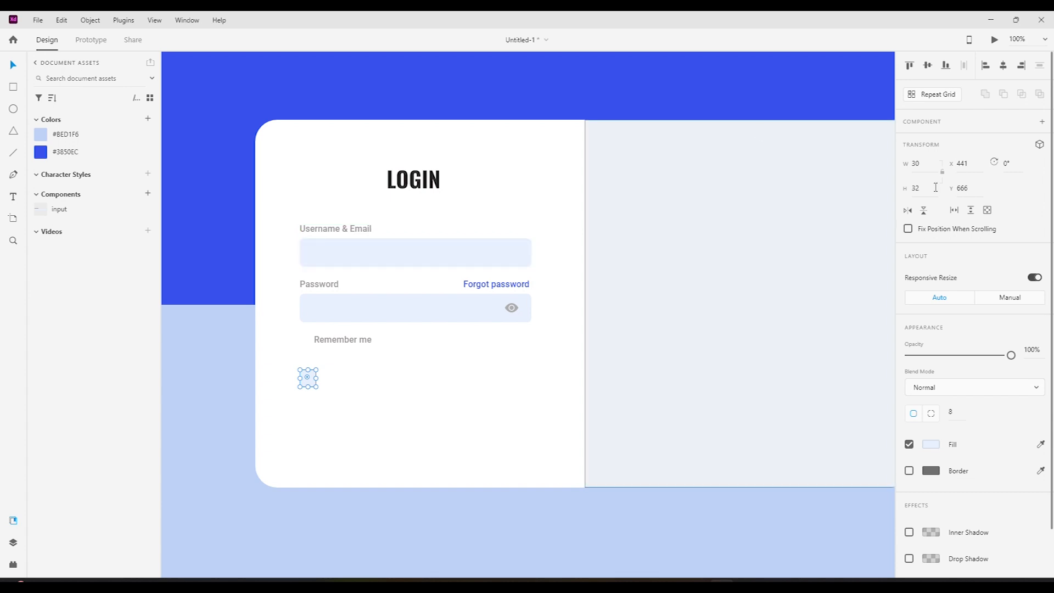
type("2")
key("Return")
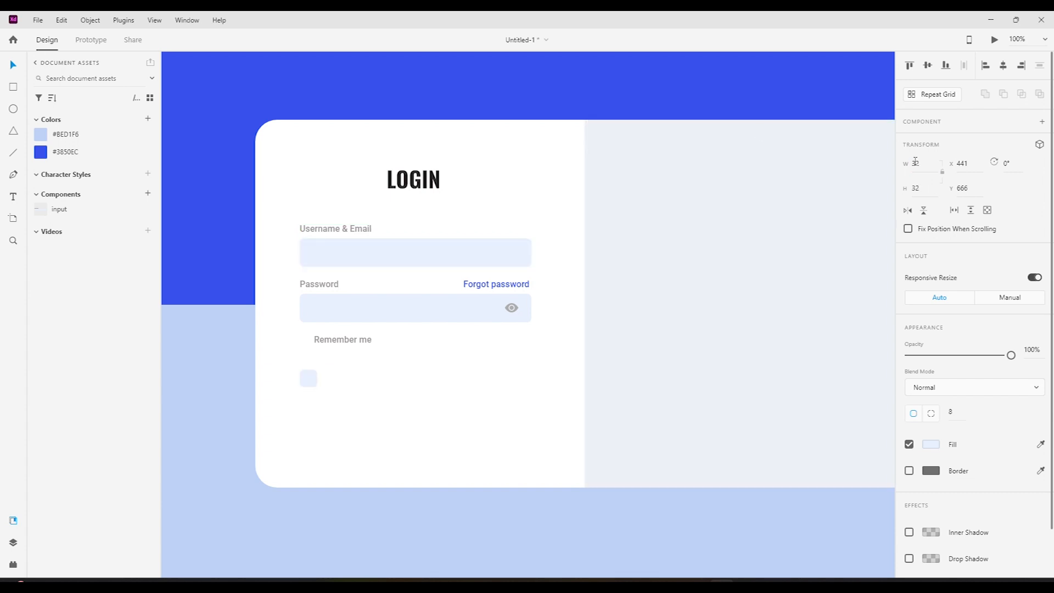
- Move the checkbox square up beside the Remember me label to Y 598, keeping it at X 441
key("Up")
key("Up")
key("Up")
key("Up")
key("Up")
key("Up")
key("Up")
key("Up")
key("Up")
key("Up")
key("Up")
key("Up")
key("Up")
key("Up")
key("Up")
key("Up")
key("Up")
key("Up")
key("Up")
key("Up")
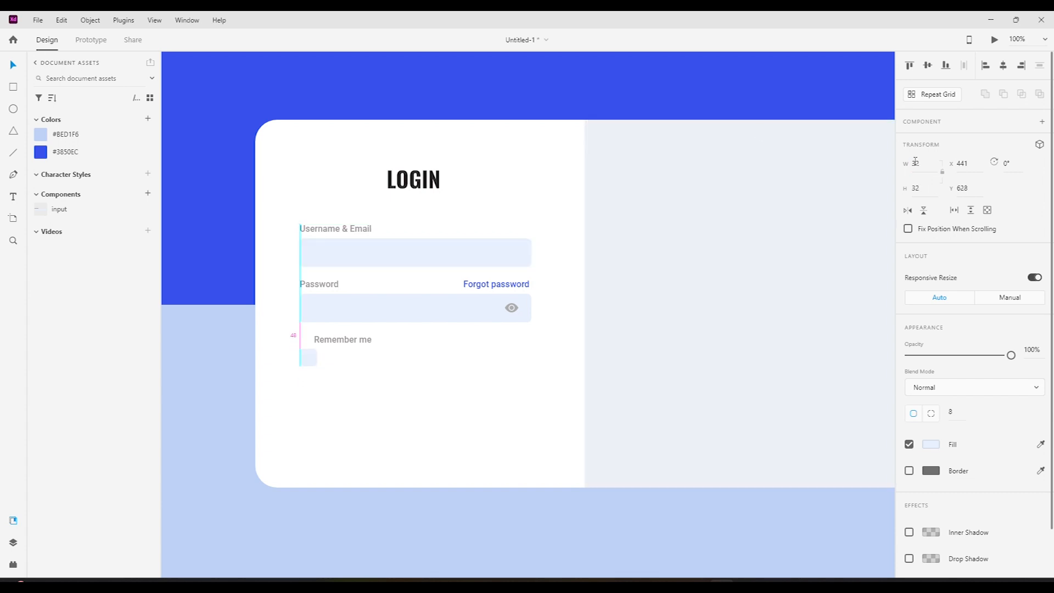
key("shift+Down")
- Move the Remember me label to X 480, Y 605 and align it vertically with the checkbox square
scroll(315, 341, "up", 6)
left_click(386, 337)
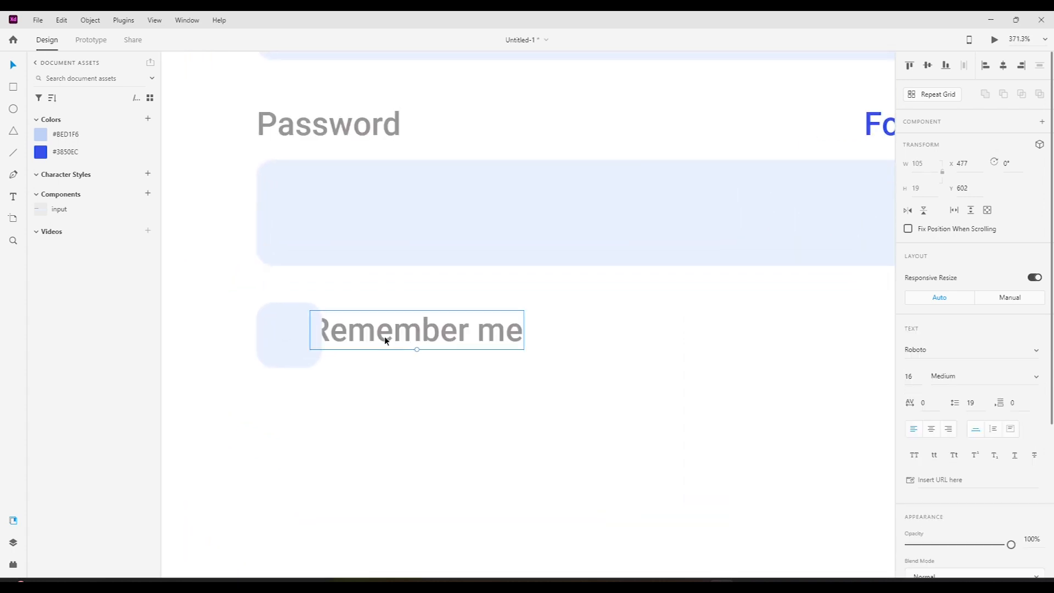
key("Right")
key("Right")
key("Right")
key("Down")
key("Down")
key("Down")
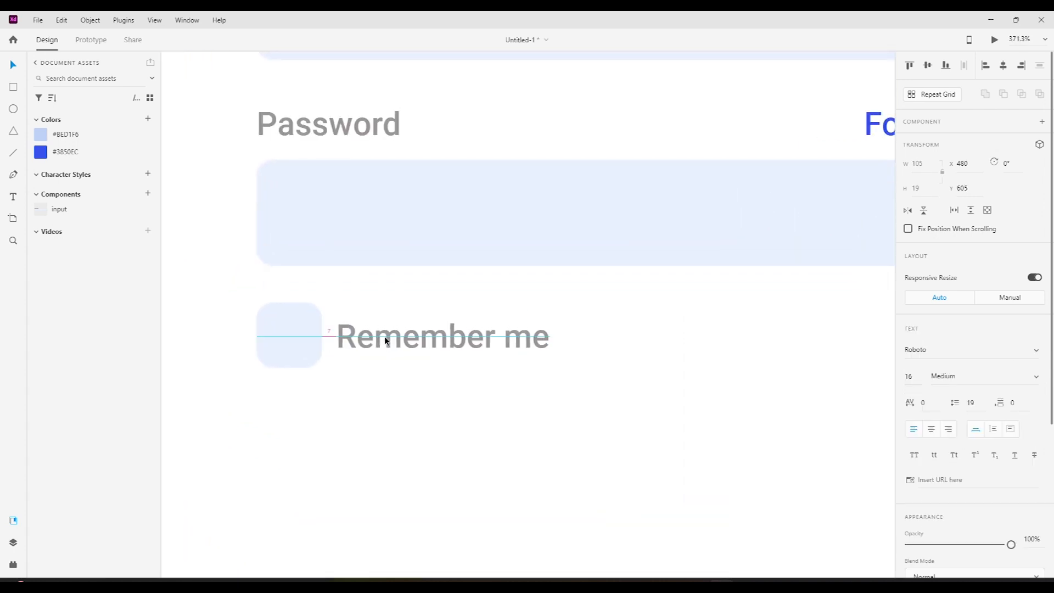
left_click_drag(509, 395, 258, 307)
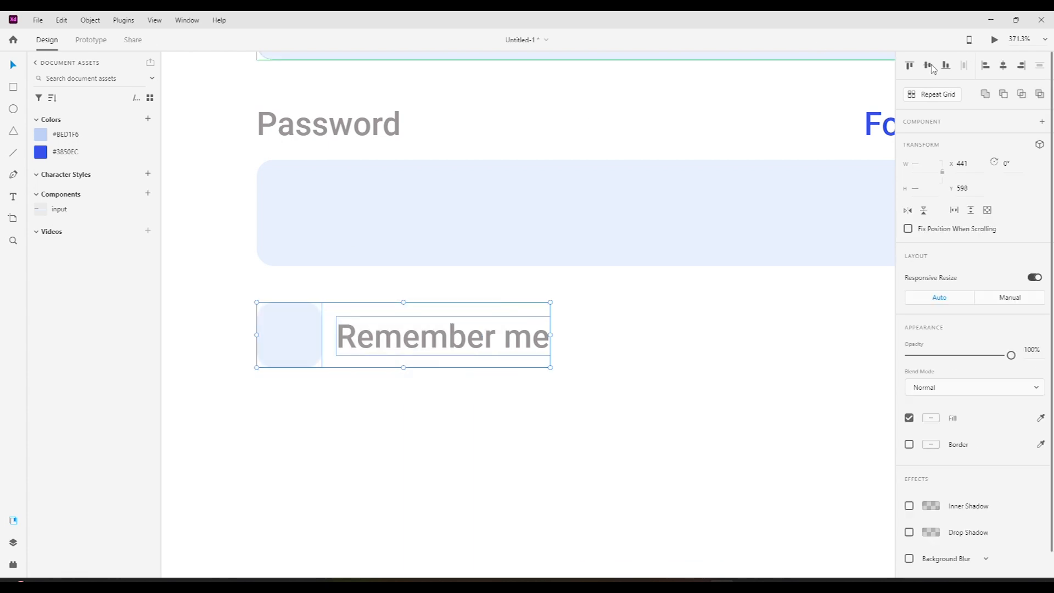
left_click(1045, 39)
left_click(1002, 104)
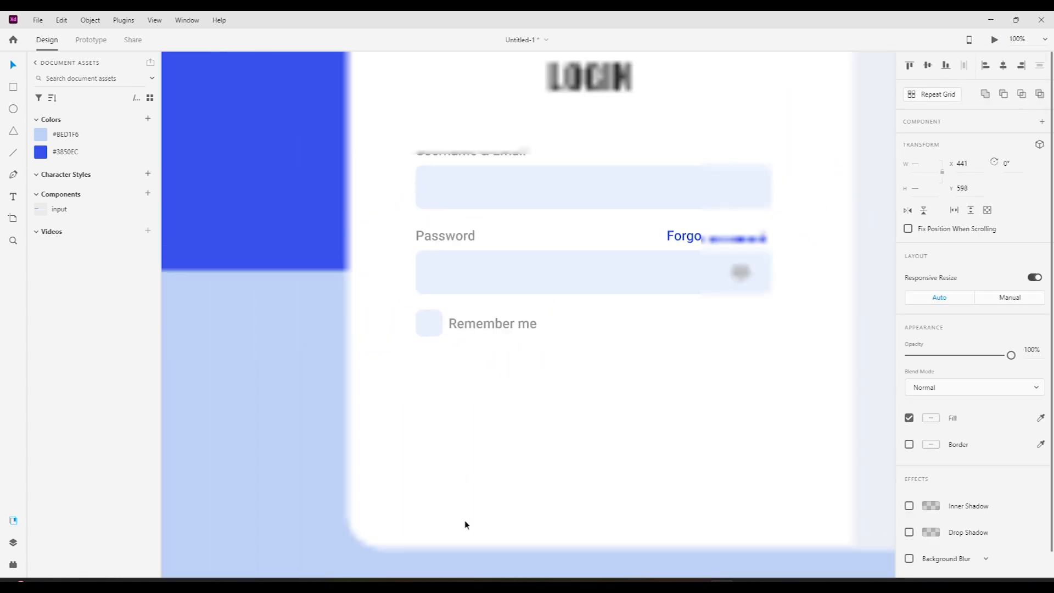
left_click(409, 377)
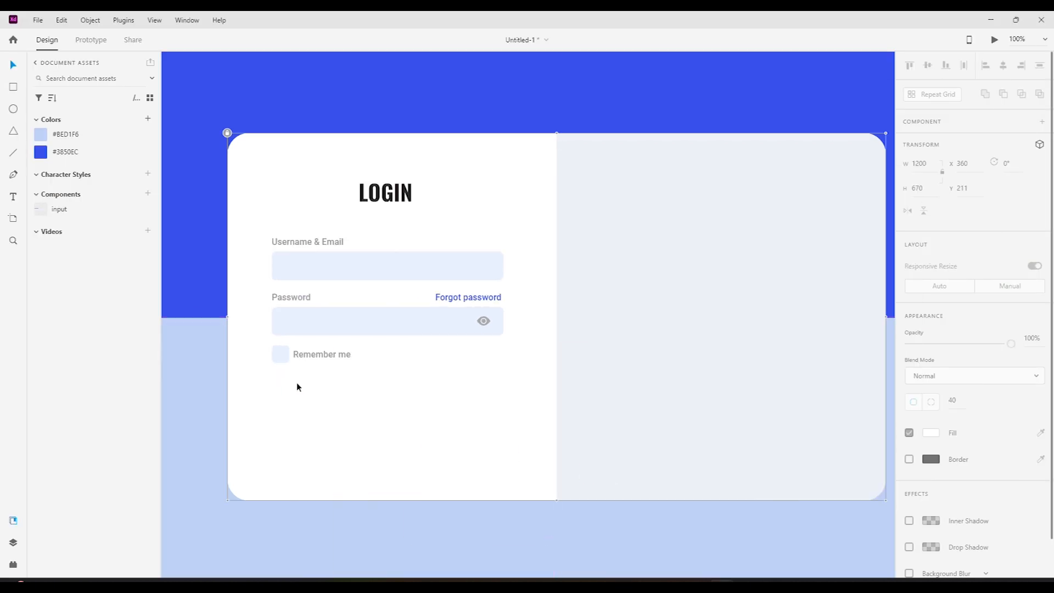
- Shrink the checkbox square slightly around its centre to X 444, Y 601 and align it with the Remember me label
scroll(279, 357, "up", 5)
left_click(283, 354)
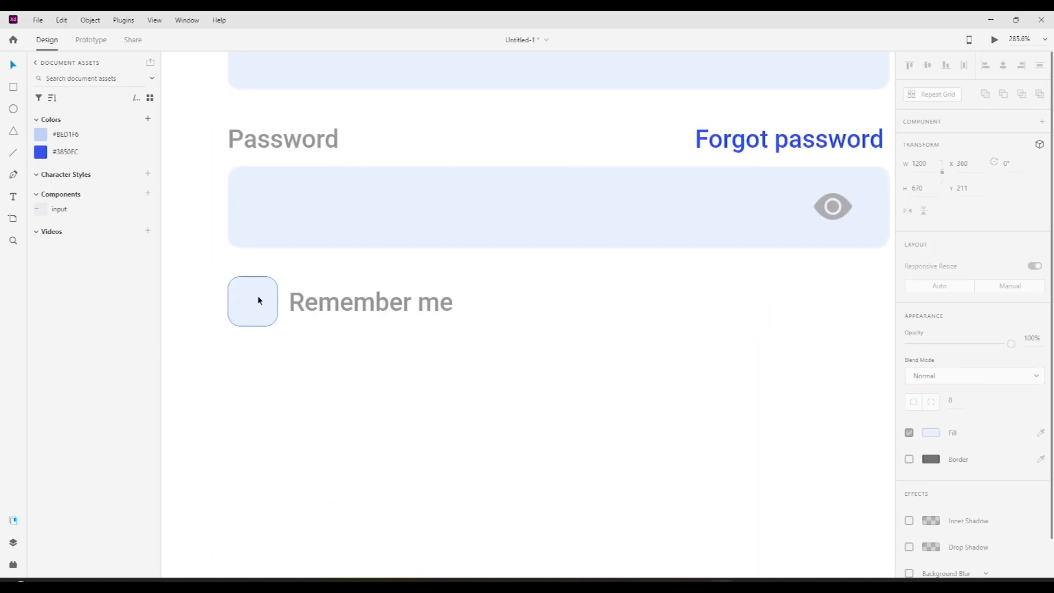
left_click(258, 301)
left_click_drag(228, 276, 232, 279)
left_click(304, 292, "shift")
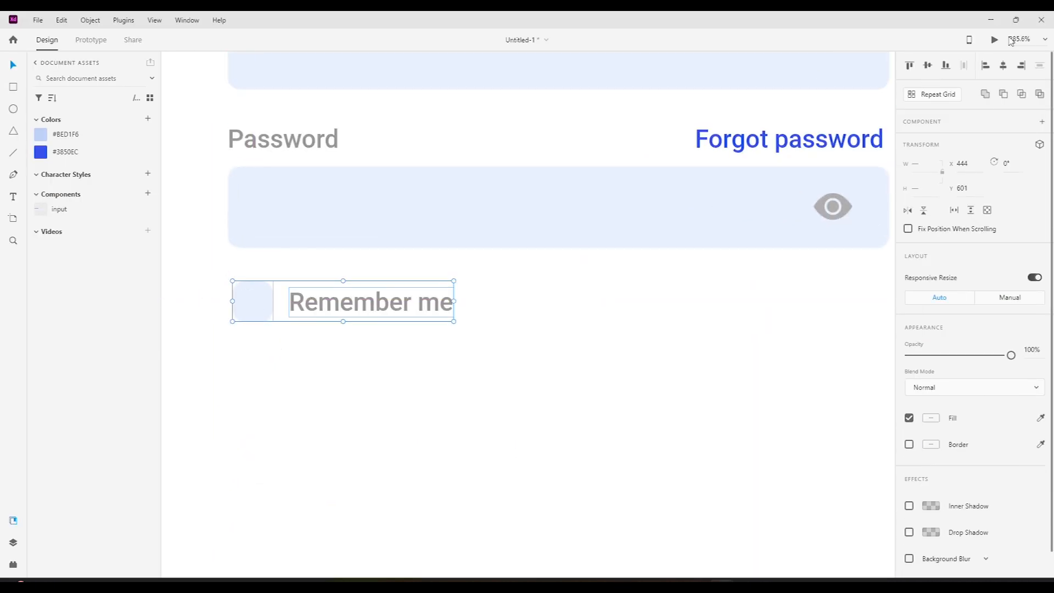
left_click(1045, 40)
left_click(1005, 110)
left_click_drag(585, 356, 534, 351)
left_click(535, 350)
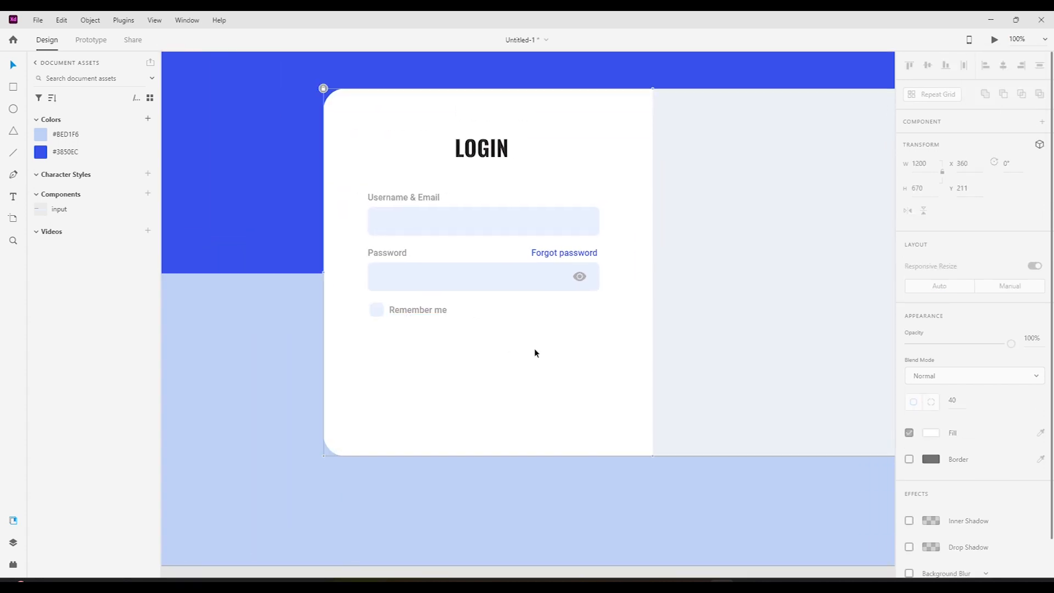
- Move the checkbox and Remember me label together to X 441, Y 591, closer to the password field
left_click_drag(467, 328, 360, 305)
key("shift+Up")
left_click(446, 344)
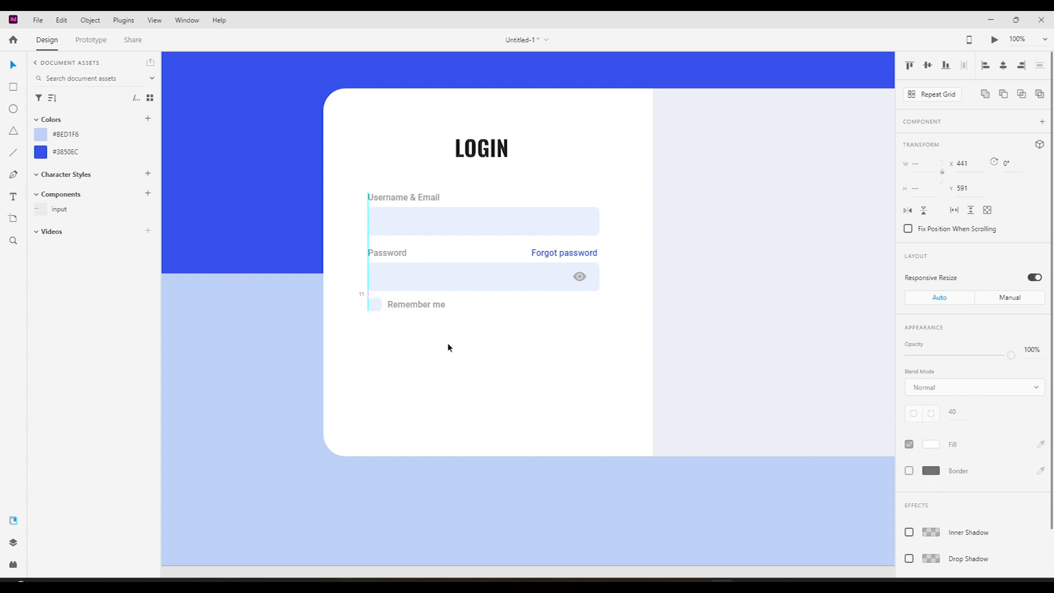
- Set the Remember me label's font weight to Regular and give it a dark grey fill
left_click(420, 303)
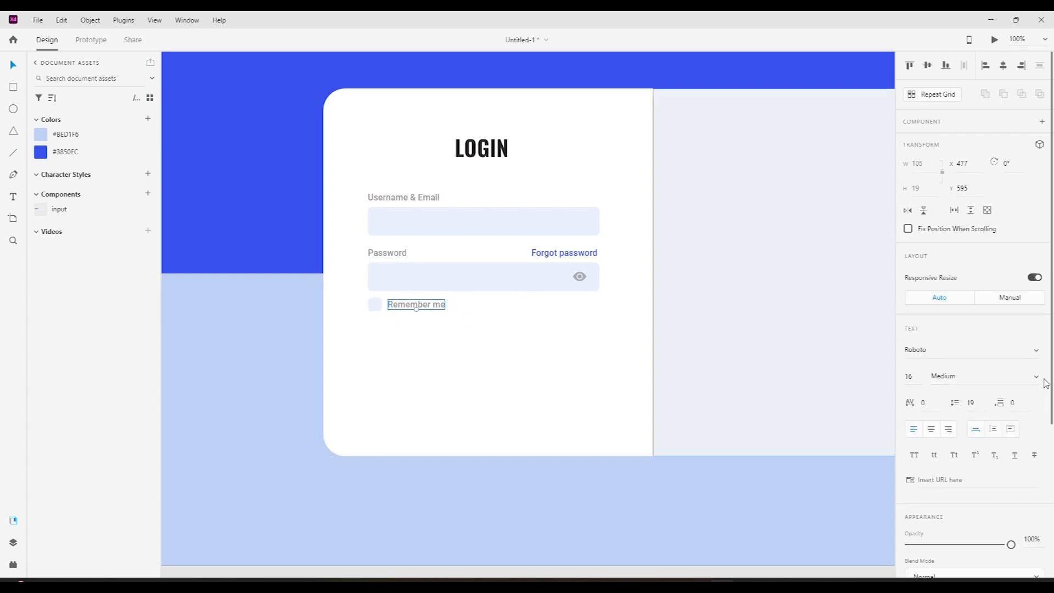
left_click(1041, 380)
left_click(933, 285)
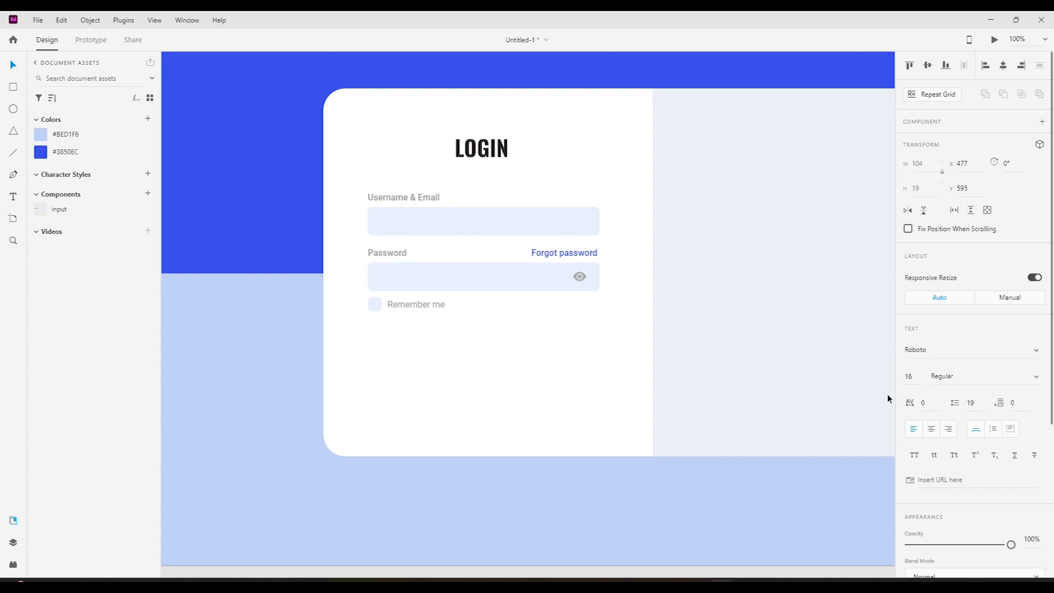
scroll(936, 383, "down", 4)
left_click(934, 393)
left_click_drag(777, 407, 772, 401)
left_click(667, 384)
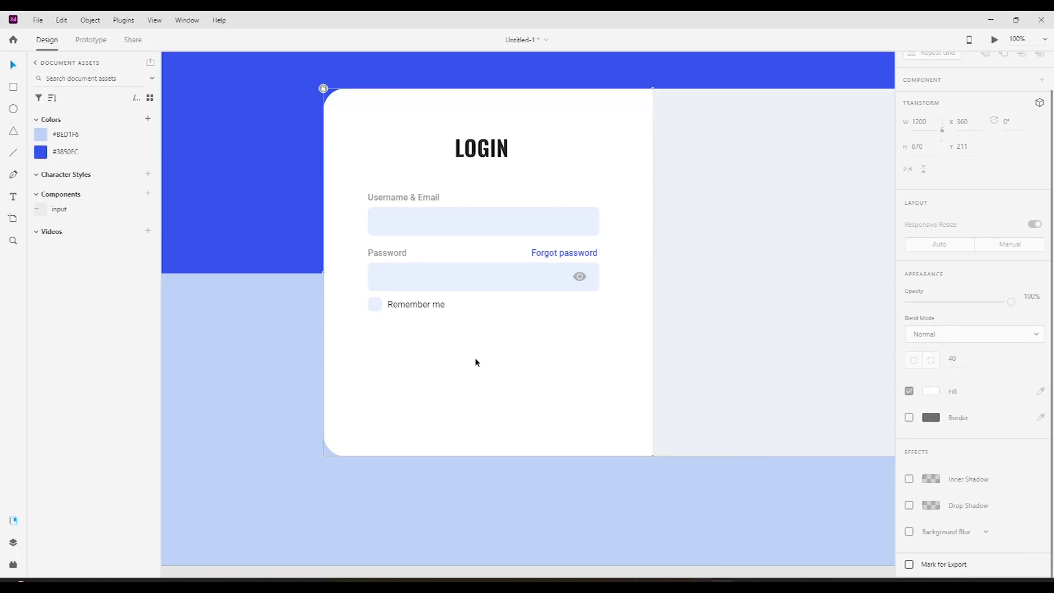
- Copy the blue LOGIN button with its text from the Typography artboard
left_click(1038, 38)
left_click(986, 114)
key("Escape")
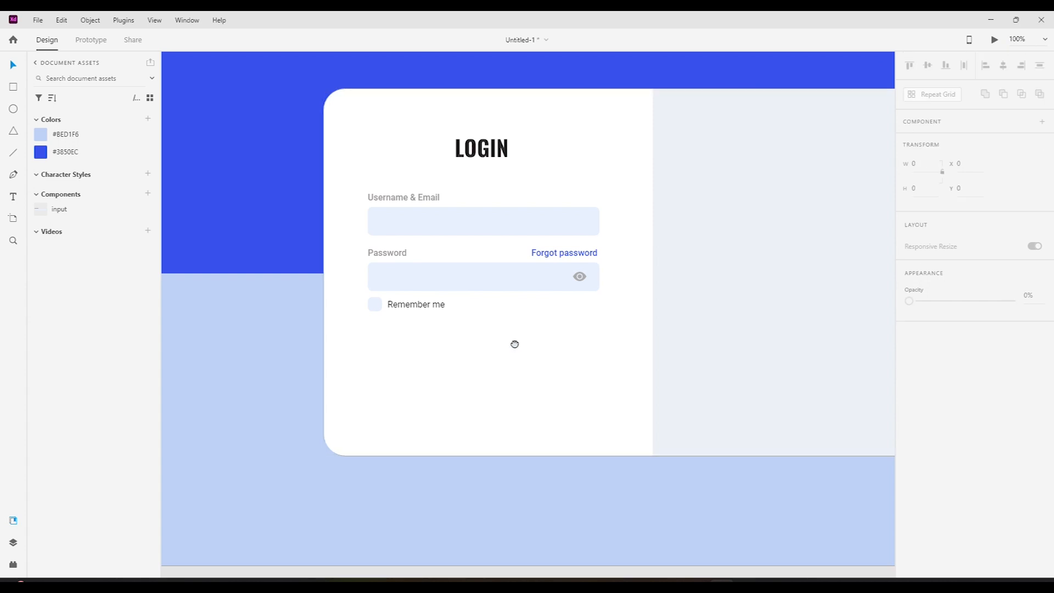
left_click_drag(495, 333, 527, 399)
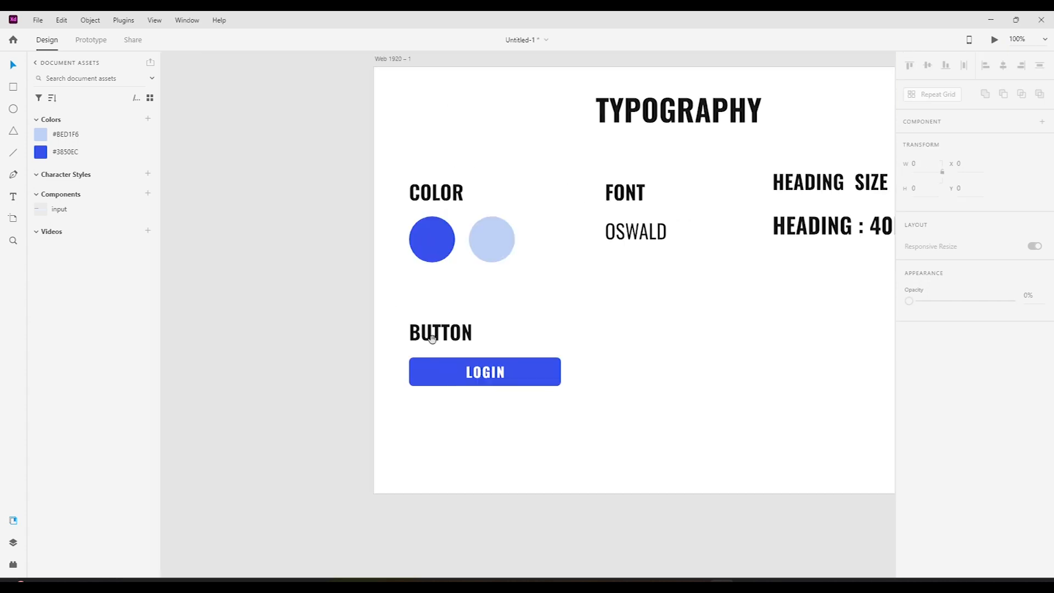
left_click(505, 368)
left_click_drag(505, 366, 449, 369)
left_click_drag(593, 274, 427, 274)
left_click_drag(394, 431, 333, 361)
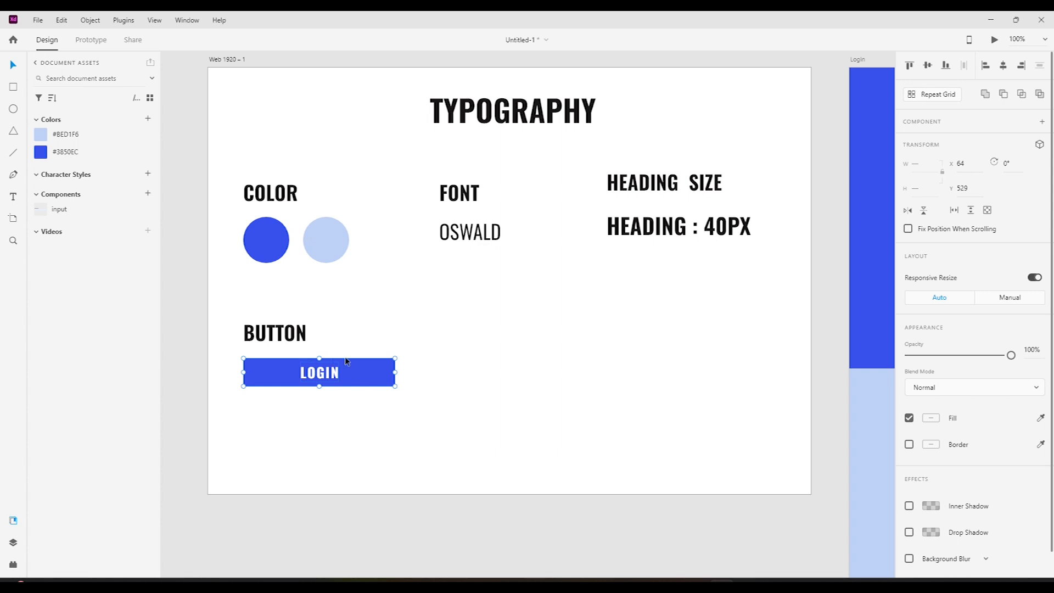
- Paste the LOGIN button below Remember me at X 441, Y 645 and match its width to the input fields
left_click_drag(859, 409, 122, 360)
left_click(481, 402)
key("ctrl+v")
left_click_drag(271, 321, 586, 394)
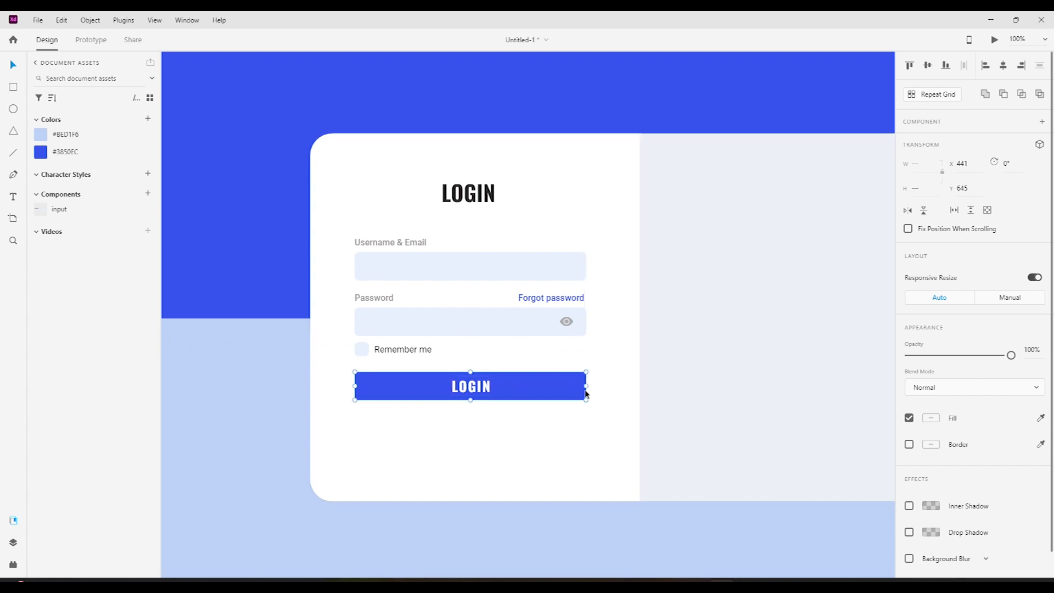
left_click(553, 439)
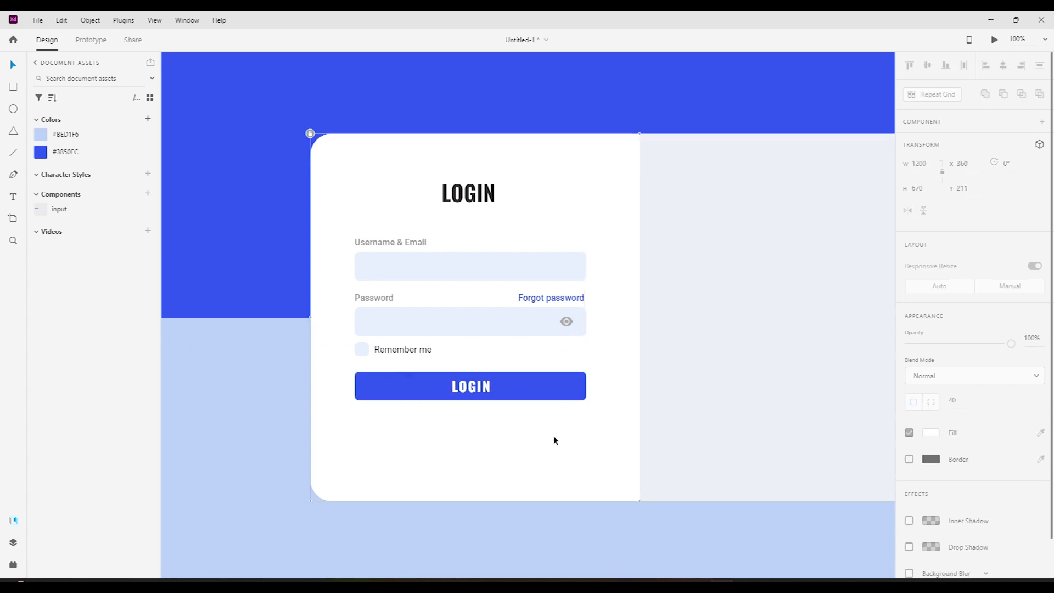
- Centre the LOGIN text horizontally on its blue button
left_click(471, 387)
left_click(549, 385, "shift")
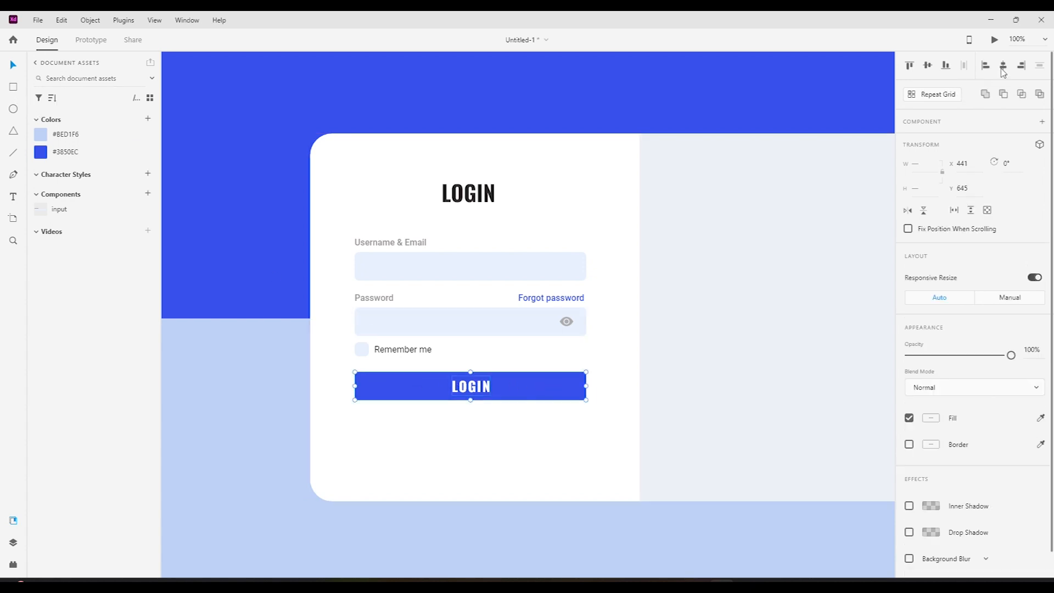
left_click_drag(435, 451, 878, 464)
left_click_drag(384, 428, 885, 452)
left_click_drag(771, 356, 601, 388)
left_click_drag(814, 412, 362, 371)
left_click_drag(820, 402, 668, 334)
left_click_drag(621, 395, 878, 387)
left_click_drag(329, 365, 881, 406)
left_click_drag(656, 348, 454, 416)
left_click_drag(509, 345, 214, 313)
left_click_drag(881, 372, 422, 332)
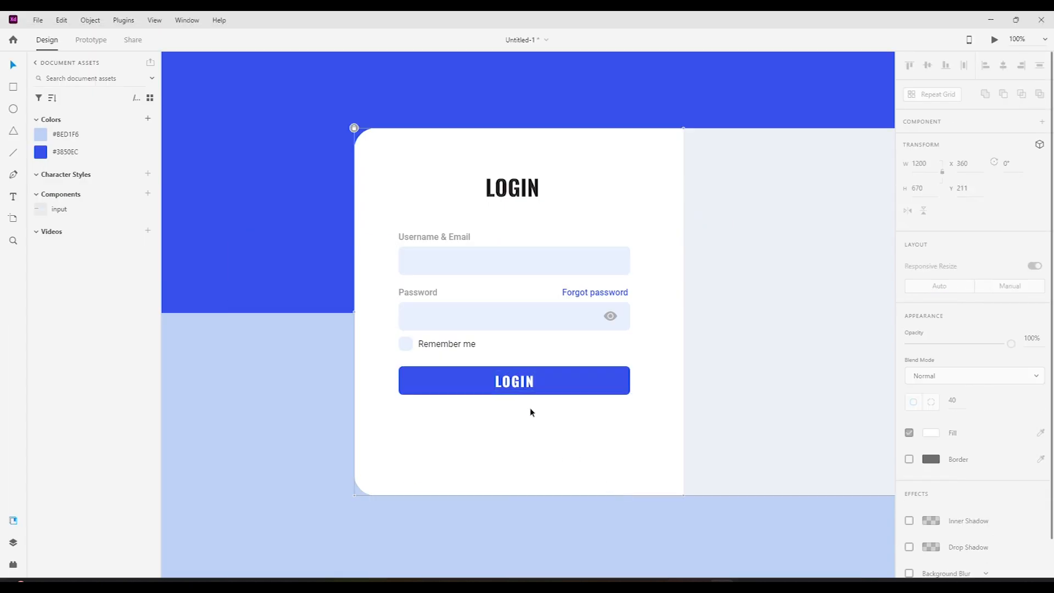
- Reduce the font size of the LOGIN text on the blue button
double_click(516, 381)
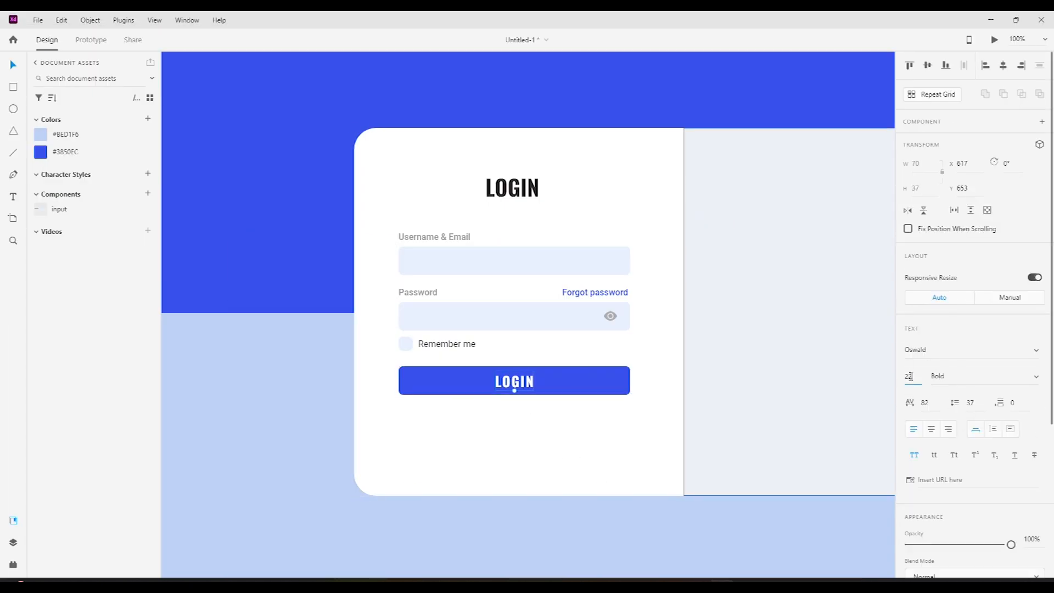
left_click(522, 438)
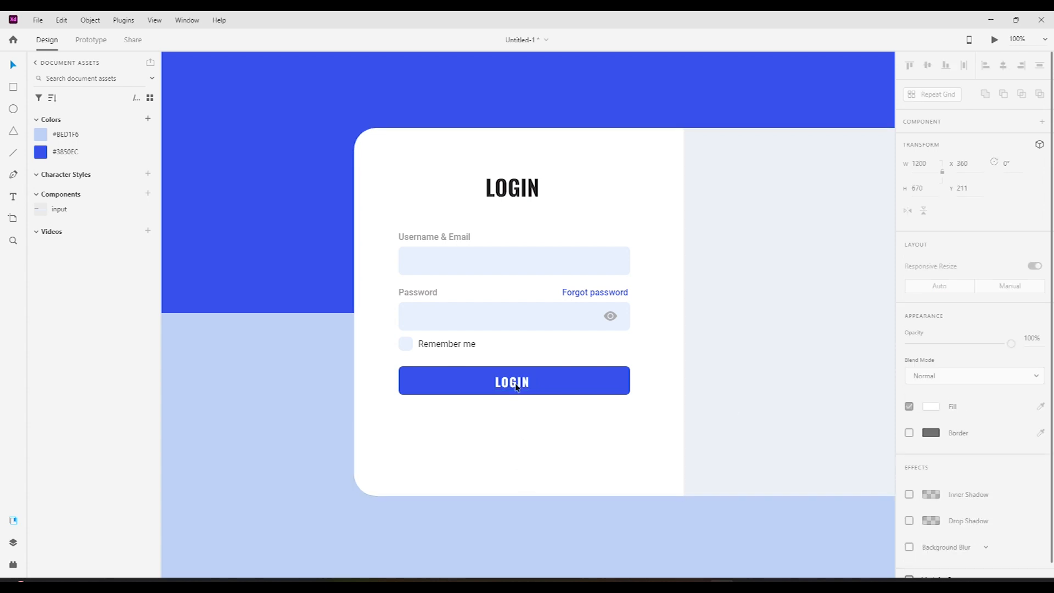
left_click(569, 380)
left_click(927, 65)
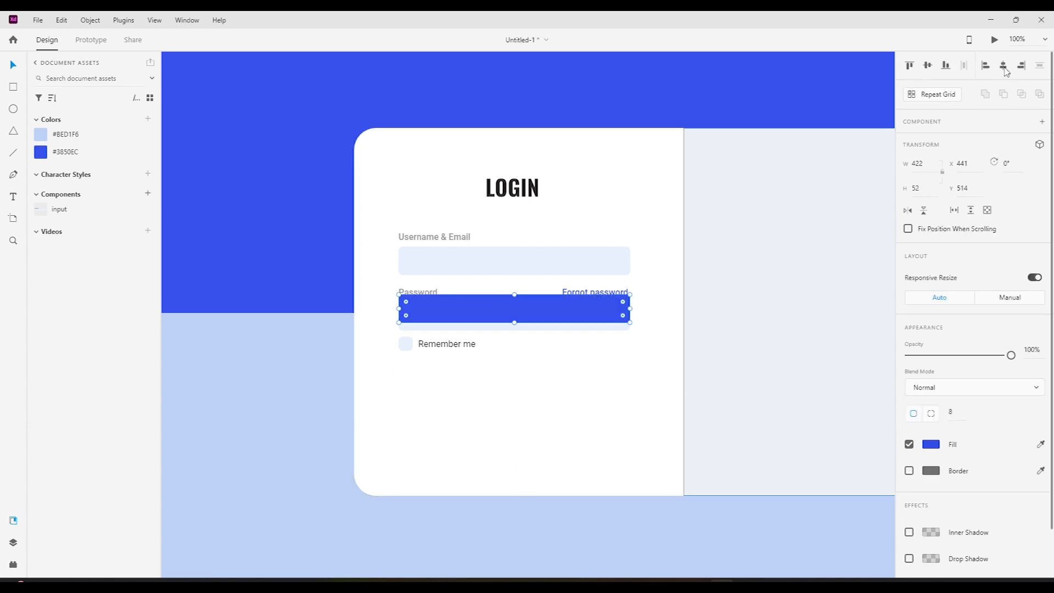
left_click(1002, 65)
key("ctrl+z")
key("ctrl+z")
- Select the blue LOGIN button together with its text and centre them on each other vertically and horizontally
left_click_drag(565, 430, 476, 350)
left_click(927, 65)
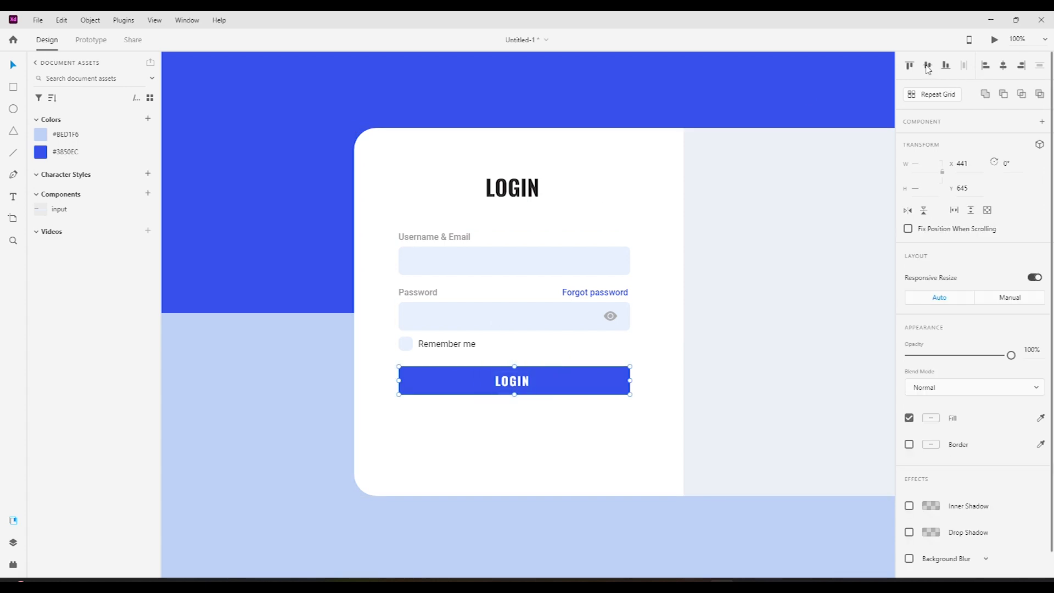
left_click(1002, 64)
key("Right")
key("Left")
key("Left")
key("Right")
key("Right")
key("Left")
- Move the LOGIN button and its text up to Y 639, closer to the Remember me line
key("Up")
key("Up")
key("Up")
key("Up")
key("Up")
key("Up")
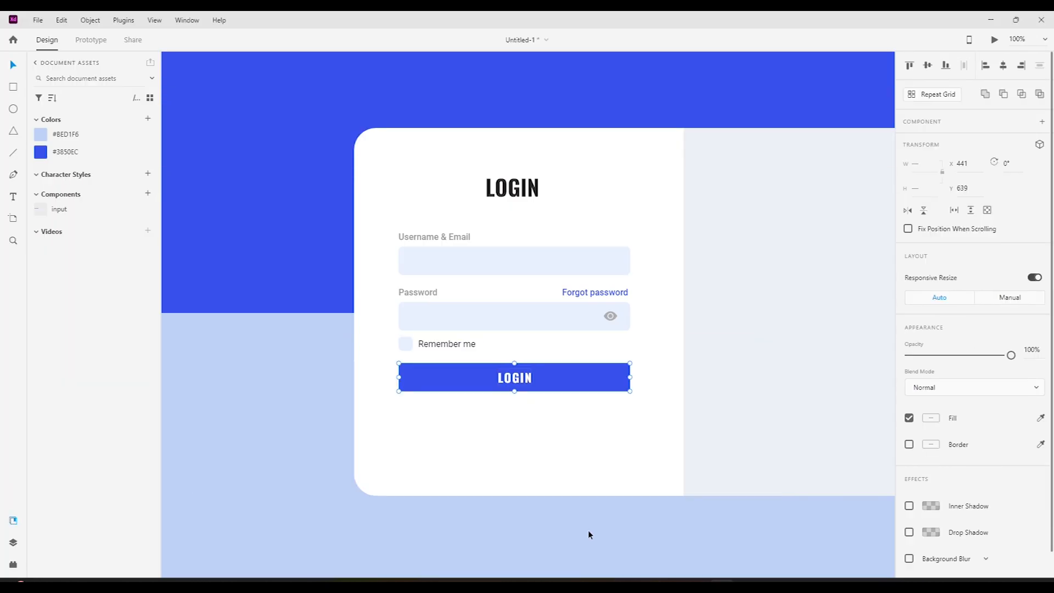
left_click(558, 446)
left_click(611, 383)
left_click(639, 407)
left_click(625, 324)
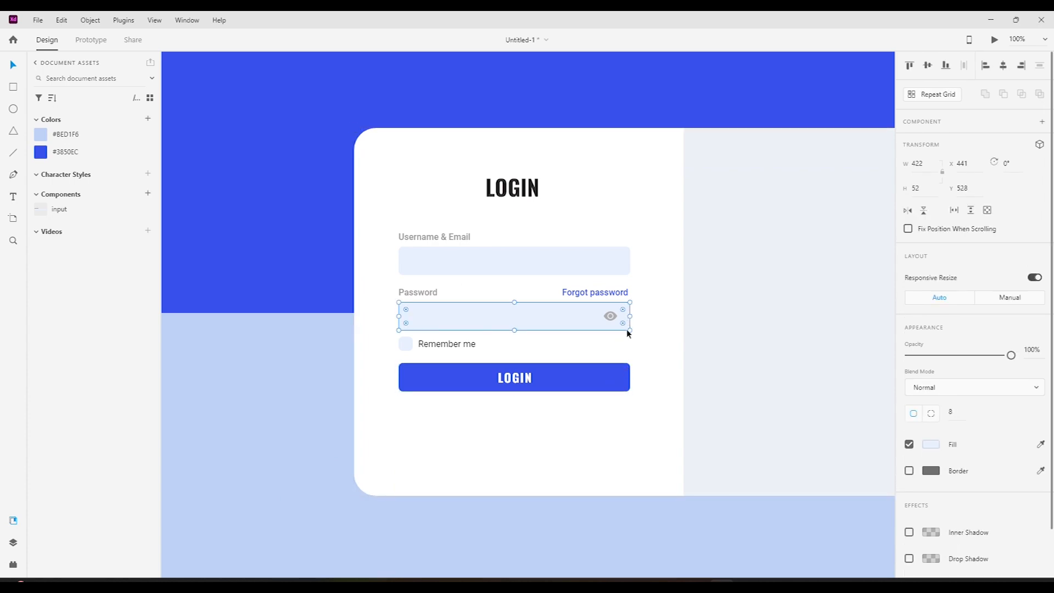
- Compare the form with the Photoshop reference to see what belongs below the LOGIN button
left_click(648, 538)
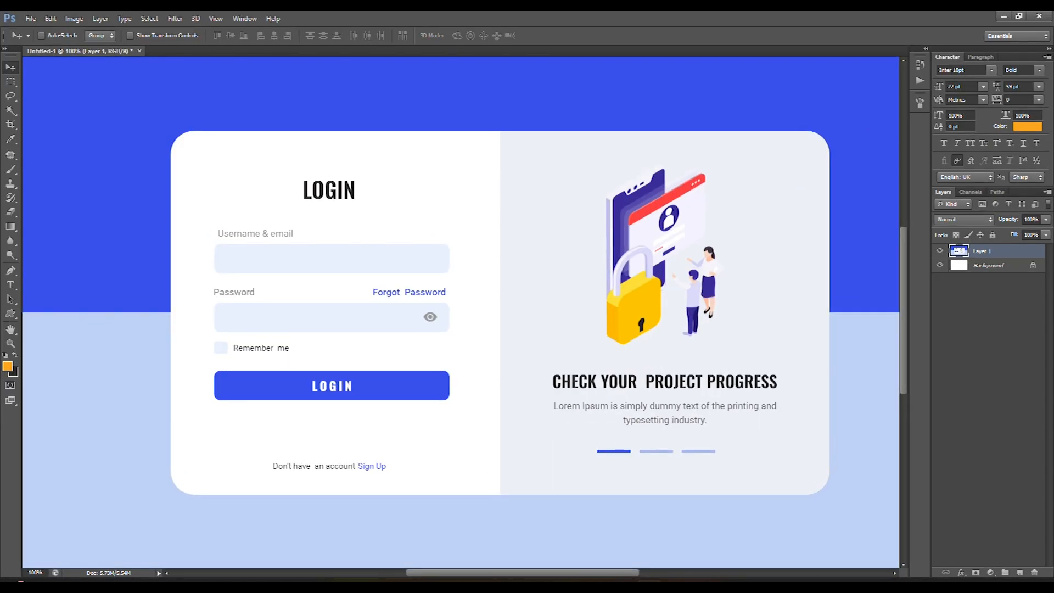
left_click(722, 580)
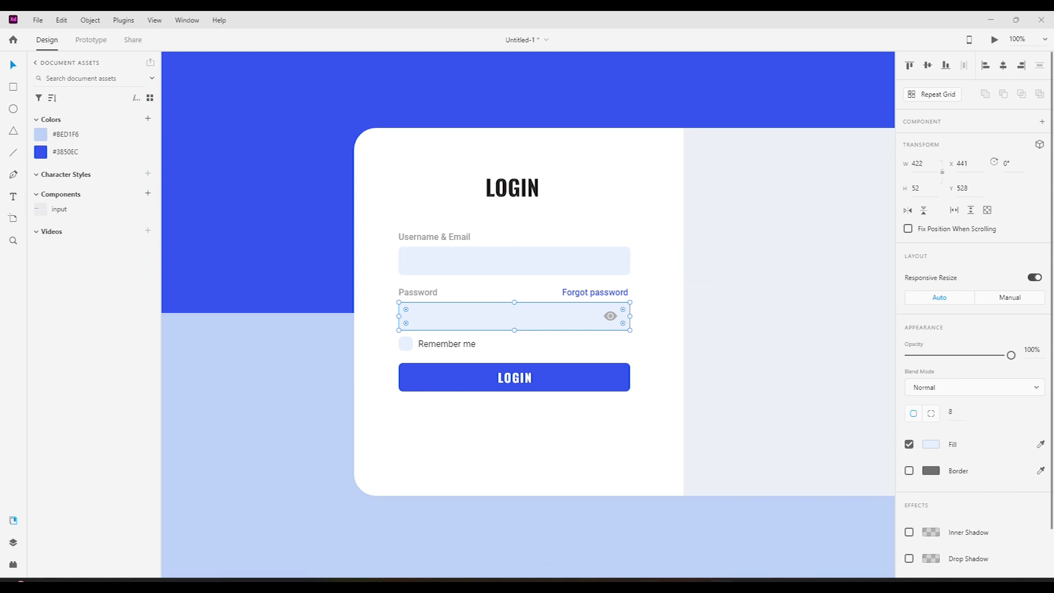
left_click(648, 581)
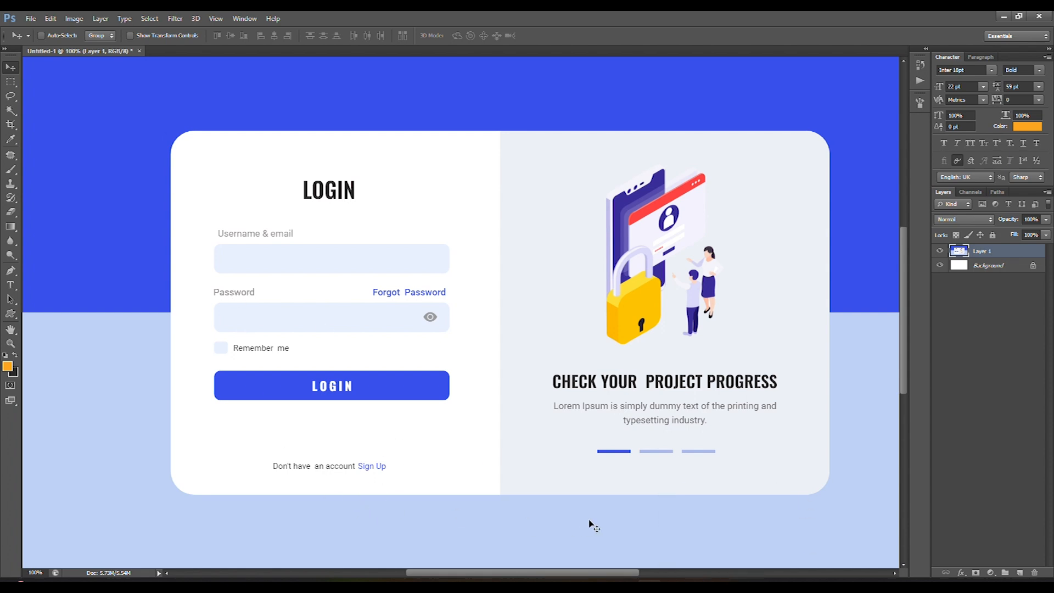
- Open Notepad and move its window off the reference's login form so the sign-up line is readable
left_click(411, 586)
type("note")
key("Return")
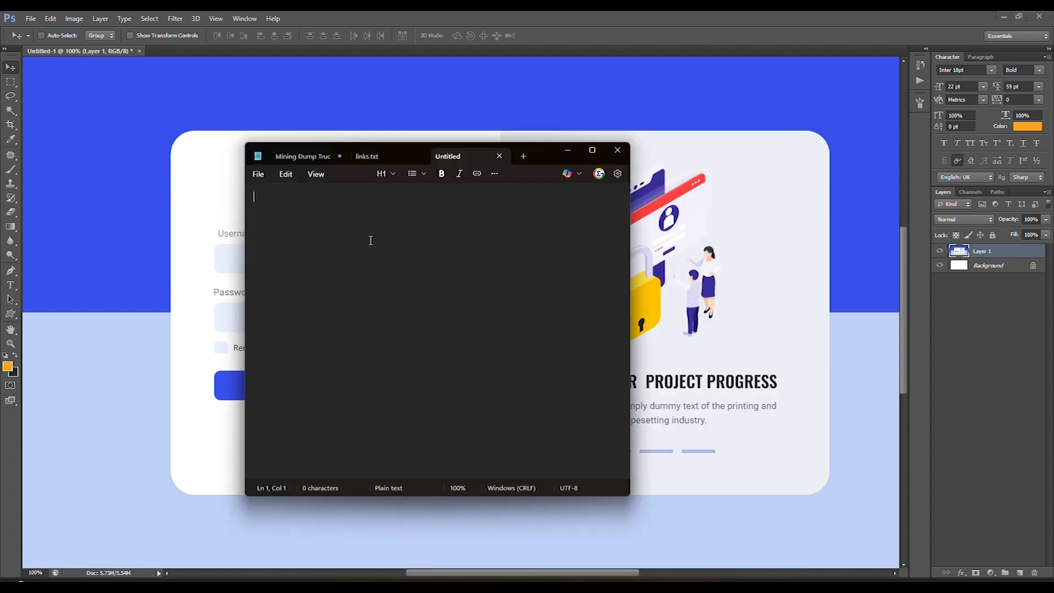
left_click_drag(538, 152, 808, 205)
- Write "Don't have an account Sign up" in the empty note and copy the whole line
type("Dont")
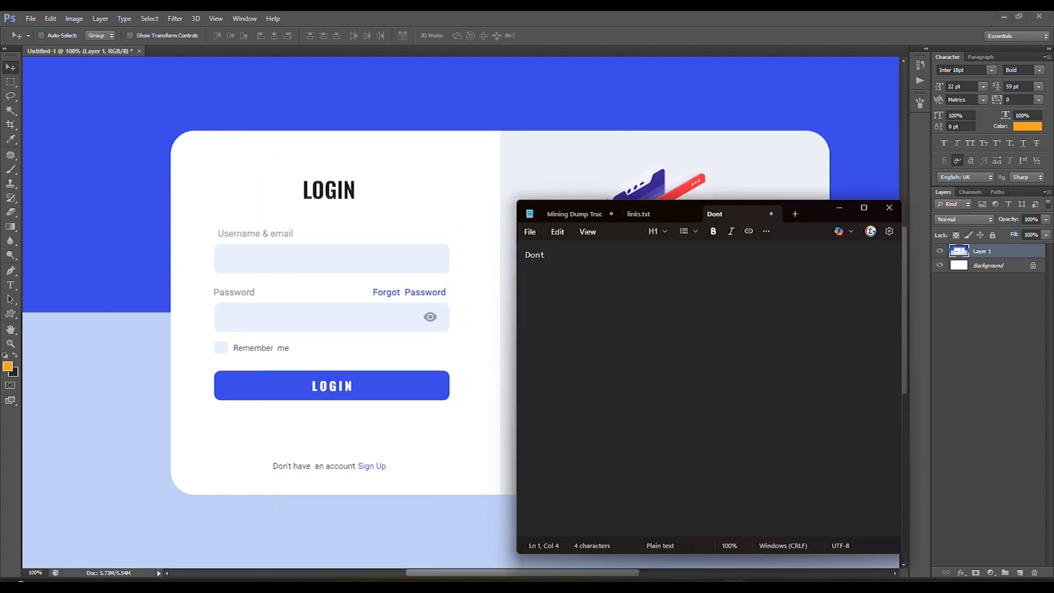
key("Right")
type("have  an  ")
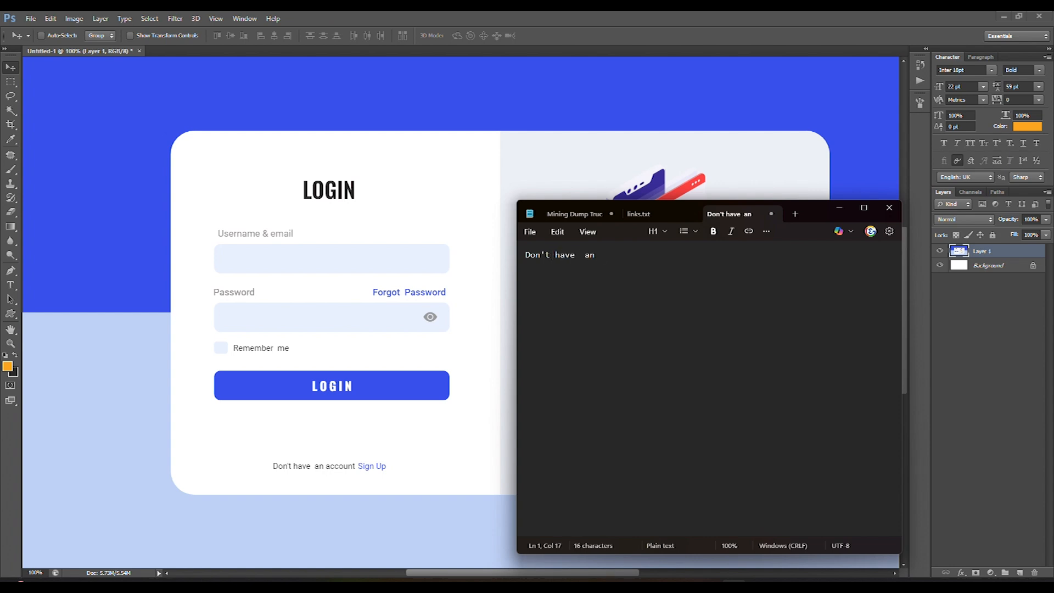
type("account")
type("Sign up")
key("ctrl+a")
key("ctrl+c")
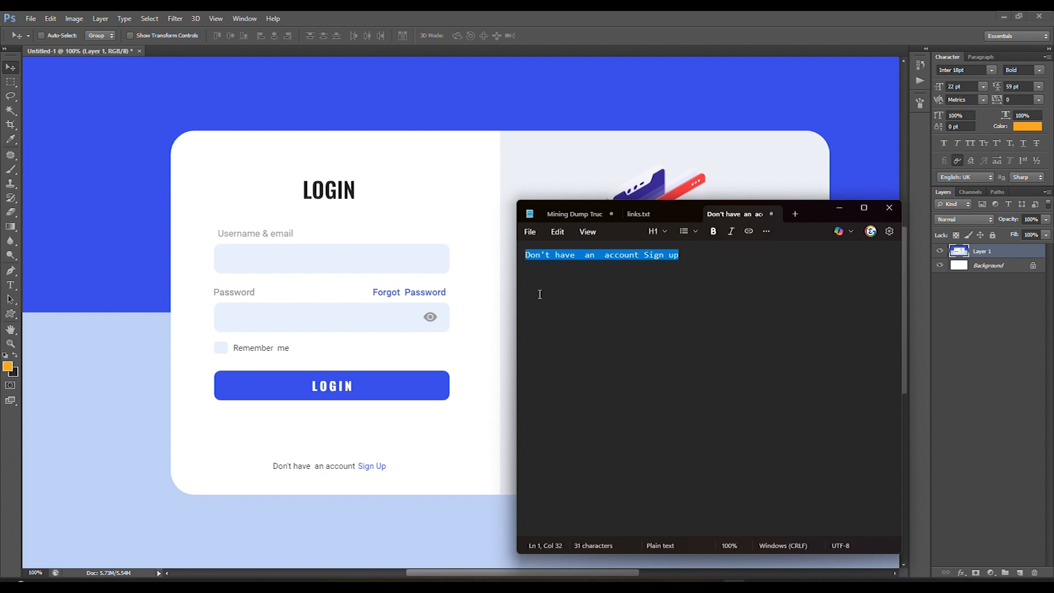
- Switch to Adobe XD, duplicate the Remember me label near the card's lower edge and replace its text with the copied line
key("alt+Tab")
left_click(466, 350)
left_click(463, 343)
left_click_drag(463, 343, 533, 472)
double_click(530, 474)
triple_click(530, 473)
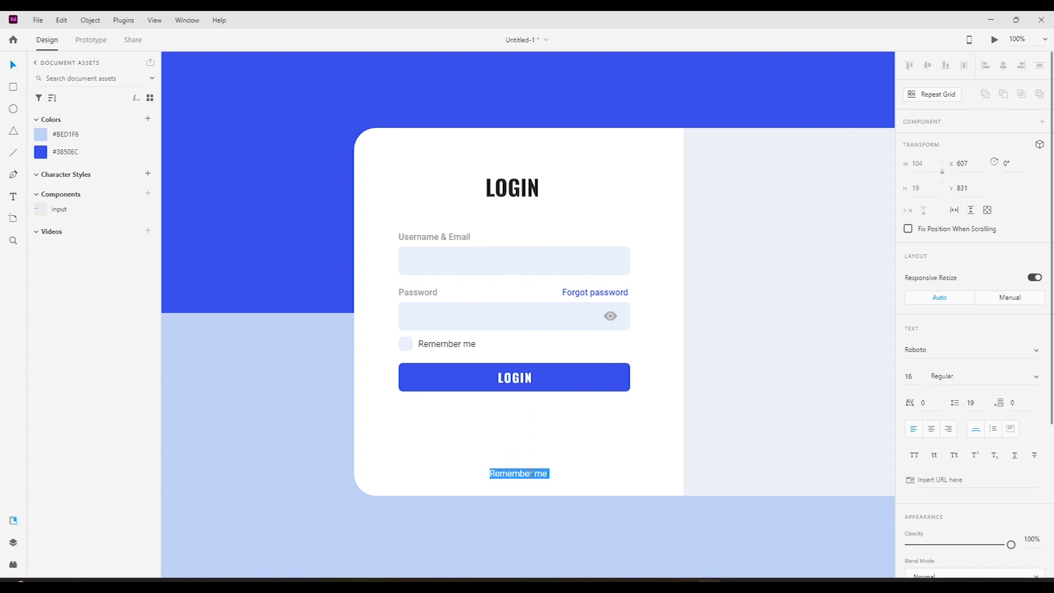
key("ctrl+v")
key("Escape")
- Position the sign-up line below the LOGIN button at X 547, Y 813
left_click_drag(565, 473, 533, 468)
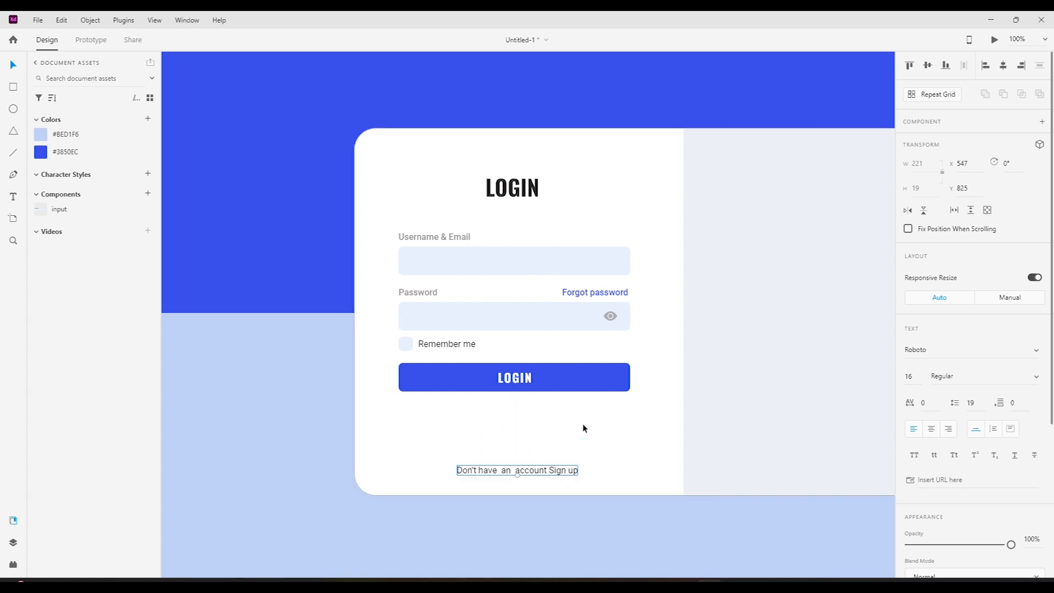
key("Up")
key("Up")
key("Up")
key("Up")
key("Up")
key("Up")
key("Up")
key("Up")
key("Up")
key("Up")
key("Up")
key("Up")
key("Up")
key("Up")
key("Up")
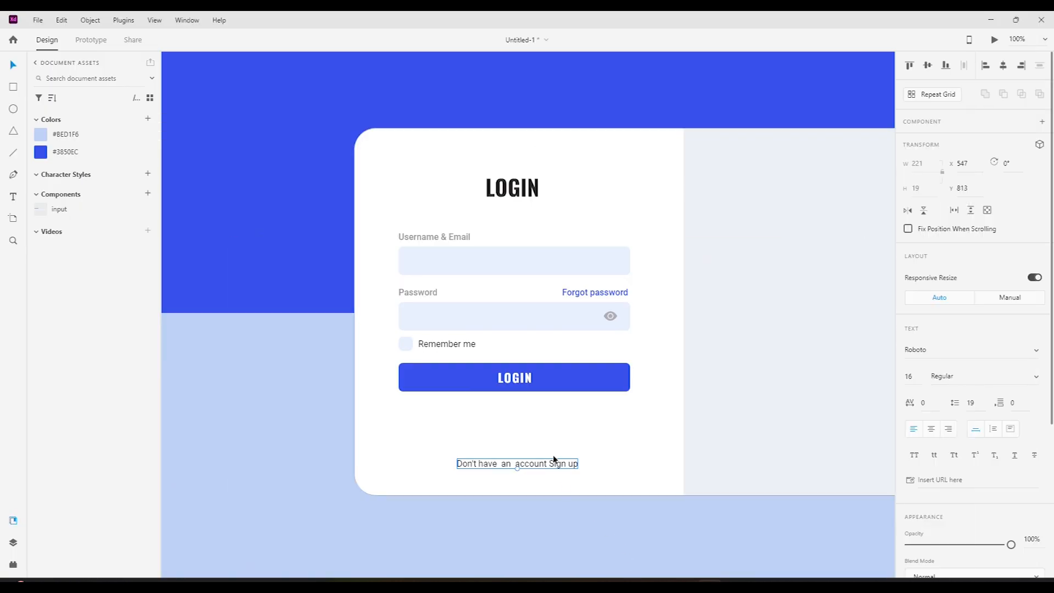
- Recolour only the words "Sign up" in the sign-up line with the saved blue swatch
double_click(553, 464)
key("ctrl+a")
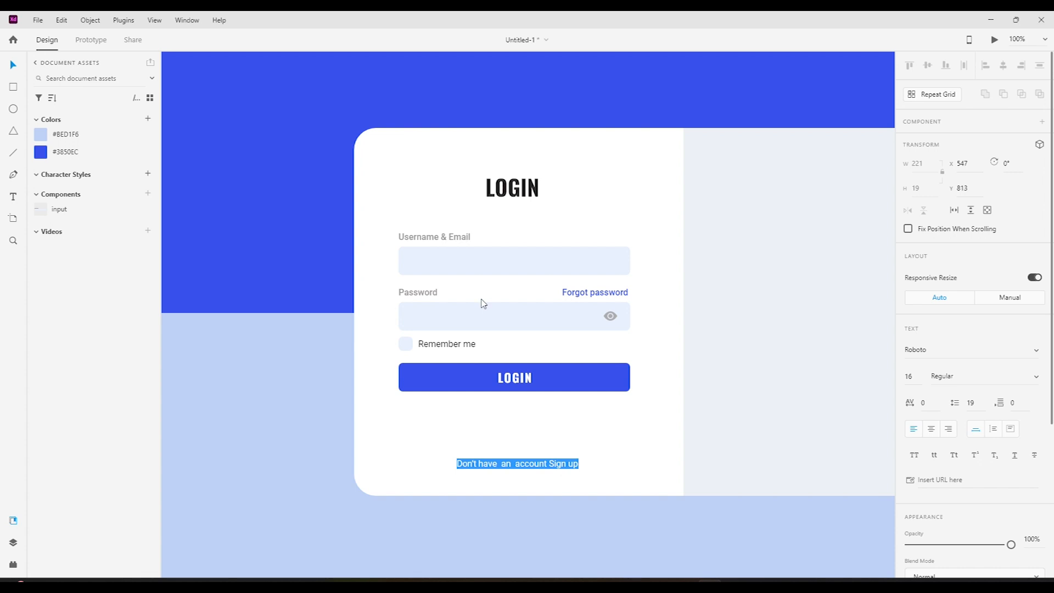
left_click(551, 463)
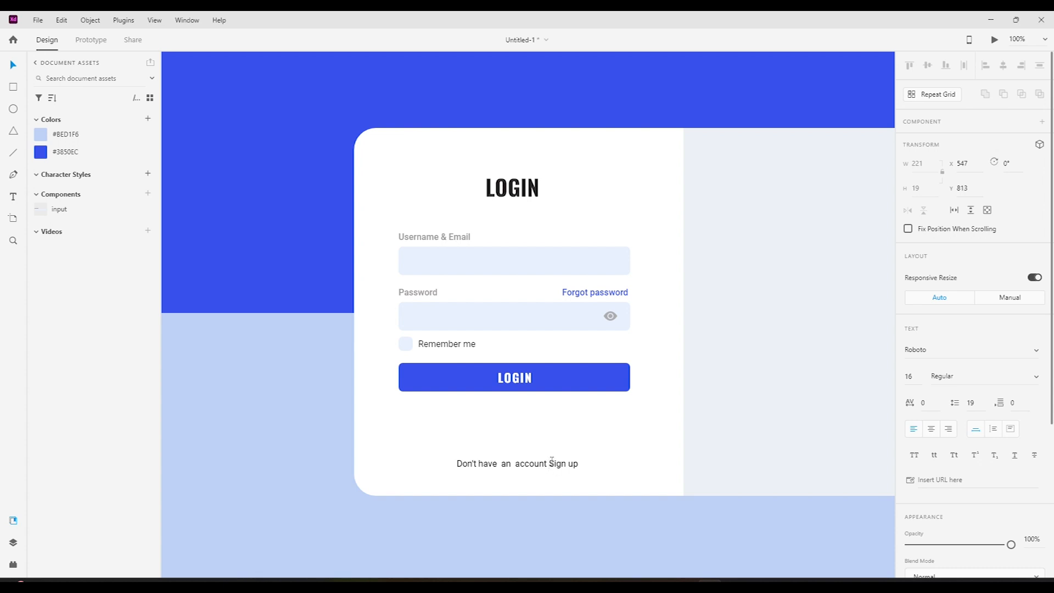
left_click_drag(556, 462, 569, 464)
scroll(966, 434, "down", 4)
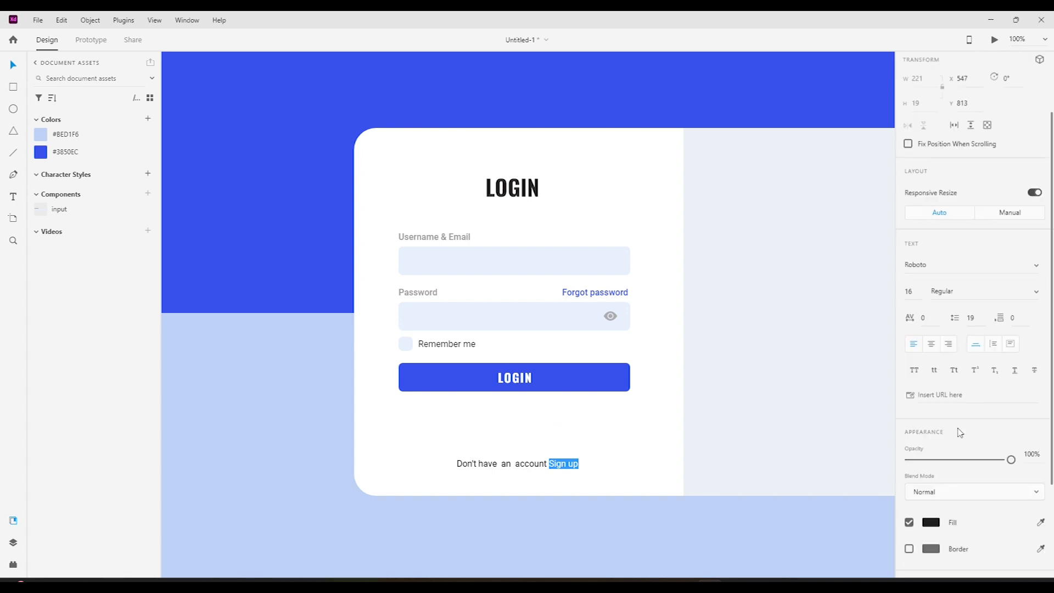
left_click(936, 393)
left_click(790, 453)
left_click(586, 463)
left_click(631, 431)
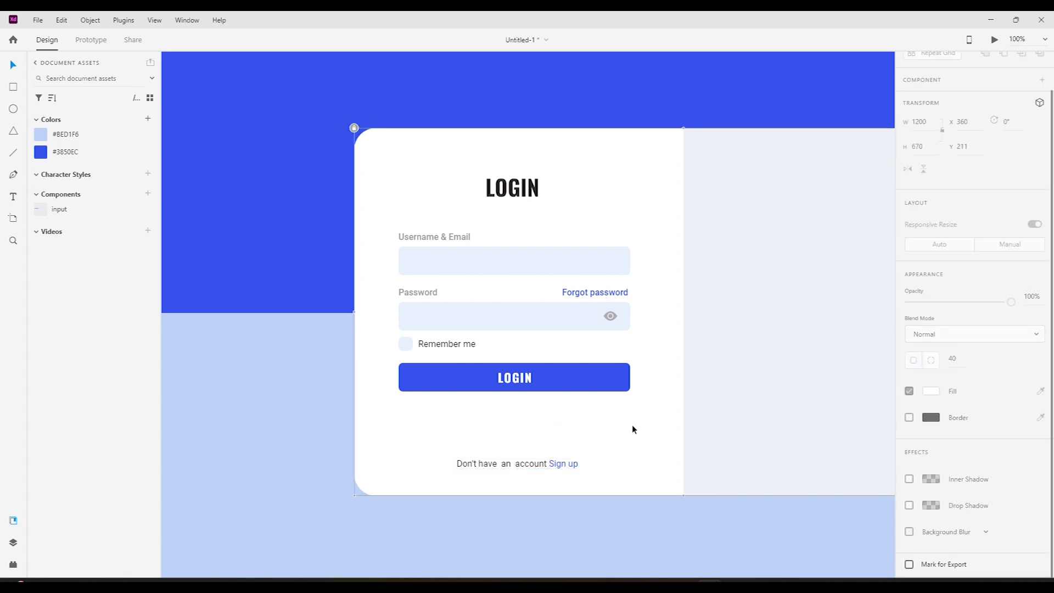
- Align the LOGIN button text and the sign-up line to a common horizontal centre
left_click(553, 463)
left_click(583, 451)
left_click(515, 379)
left_click(543, 463, "shift")
left_click(1006, 54)
left_click(608, 467)
- Compare the whole login card with the Photoshop reference, especially the illustration and text on its right half
key("space")
left_click_drag(675, 324, 633, 303)
left_click(582, 66)
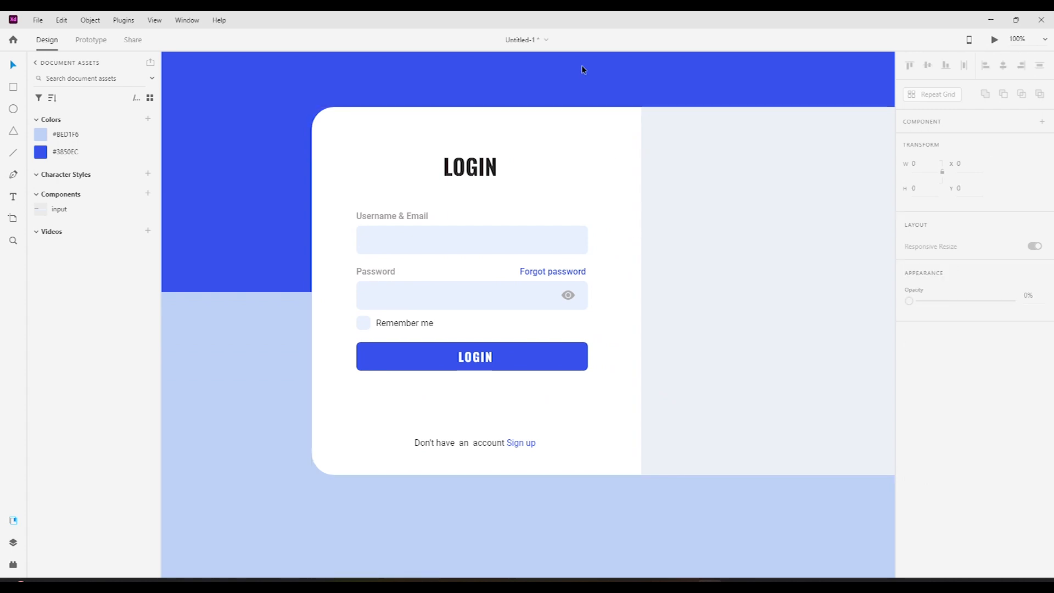
scroll(572, 192, "up", 2)
key("space")
left_click_drag(743, 263, 620, 234)
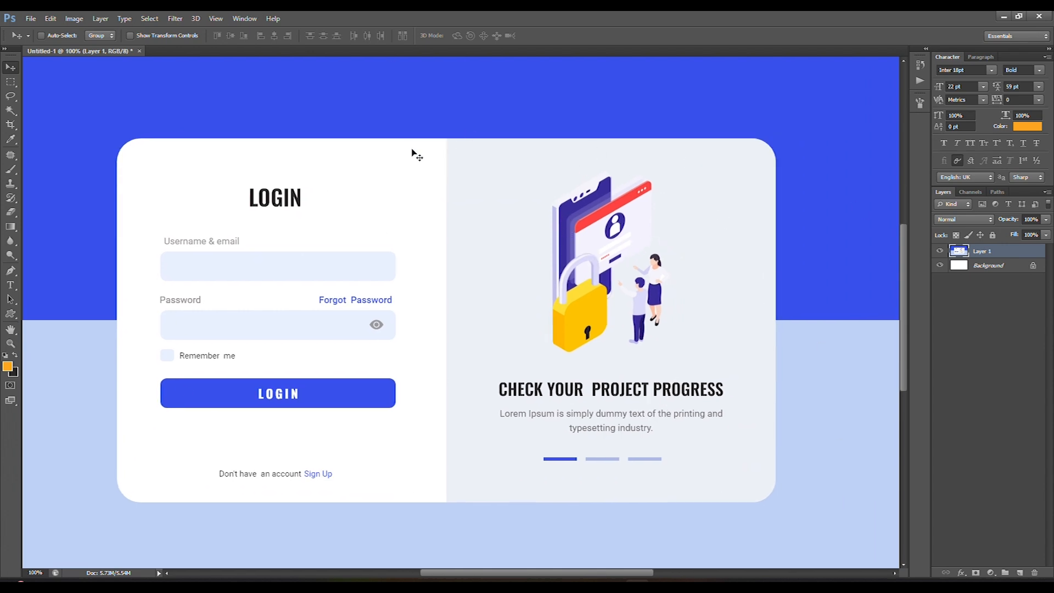
left_click_drag(600, 247, 627, 227)
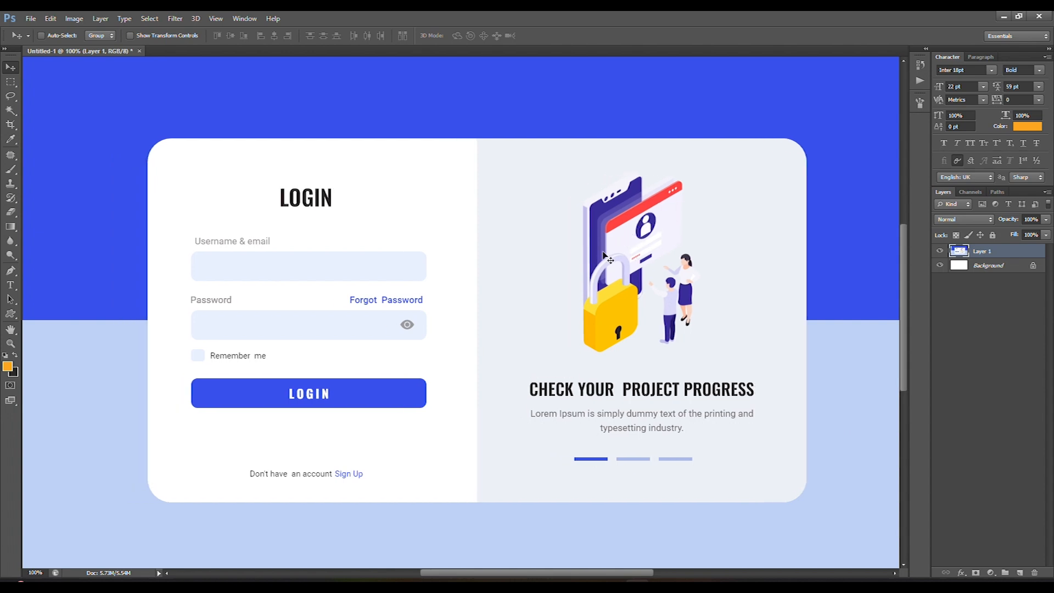
key("ctrl+z")
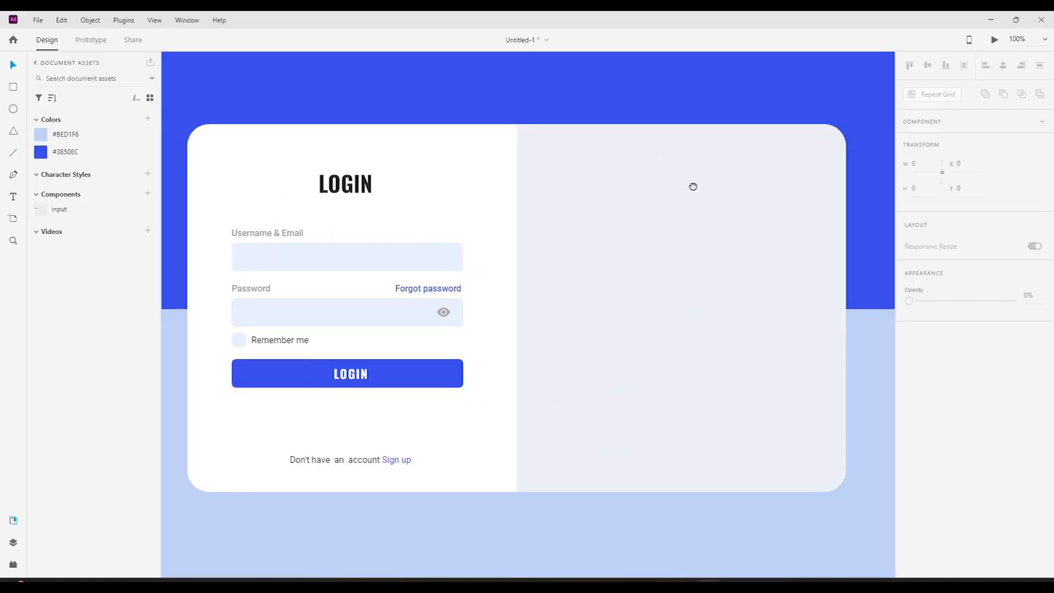
mouse_move(595, 117)
left_mouse_down()
mouse_move(543, 121)
mouse_move(607, 129)
left_mouse_up()
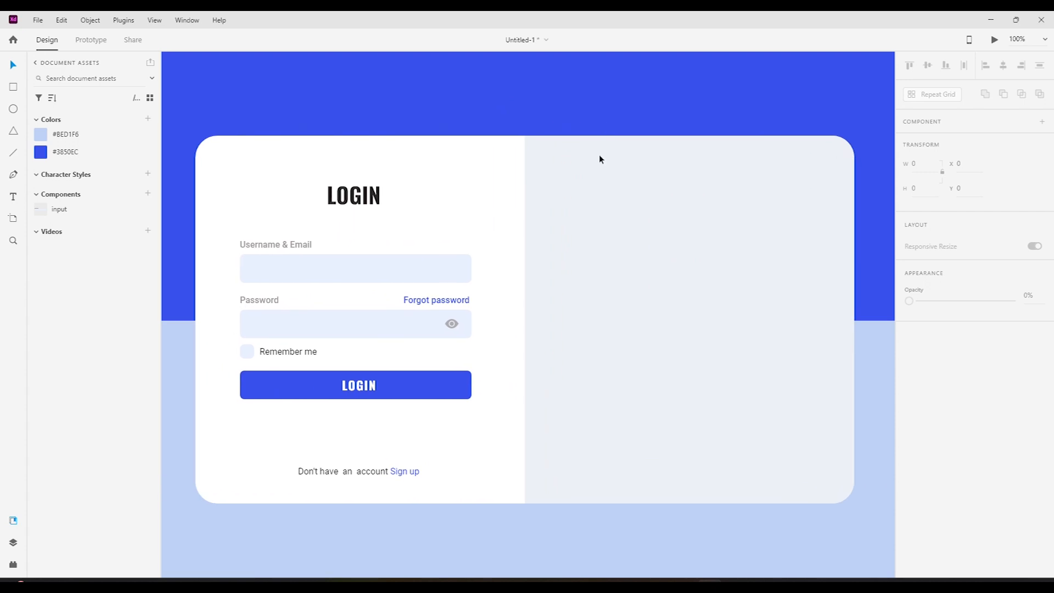
left_click(638, 583)
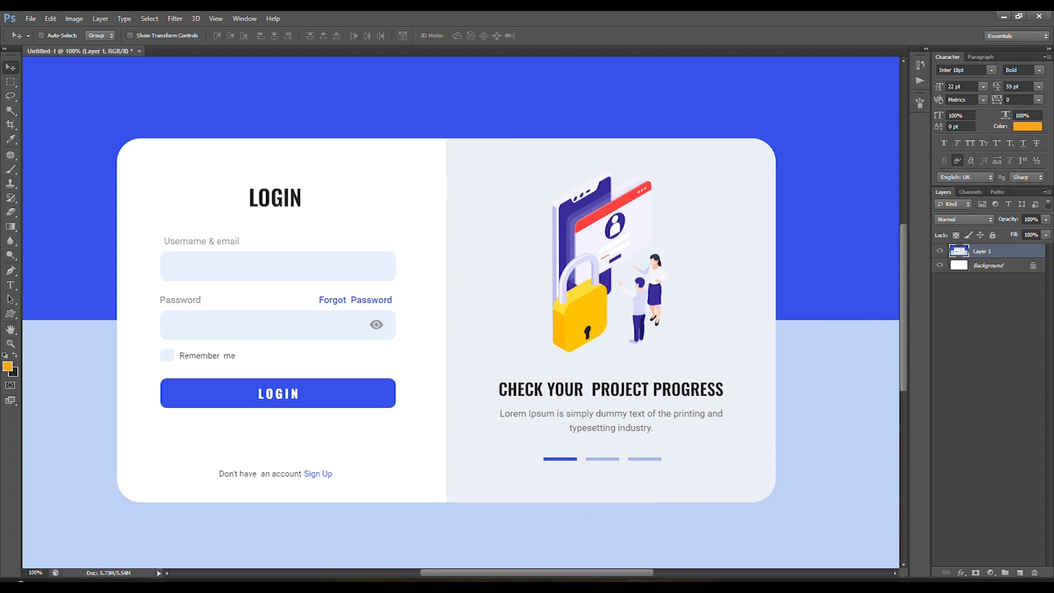
- Switch to Chrome, search Google for "undraw" in a new tab and open the unDraw website
left_click(565, 582)
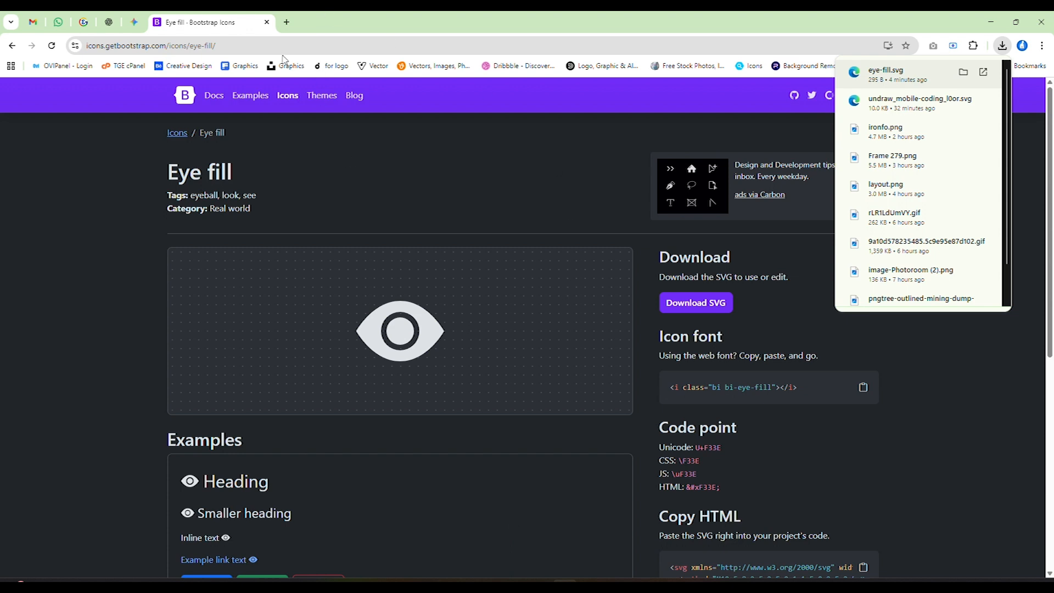
left_click(287, 23)
type("ubn")
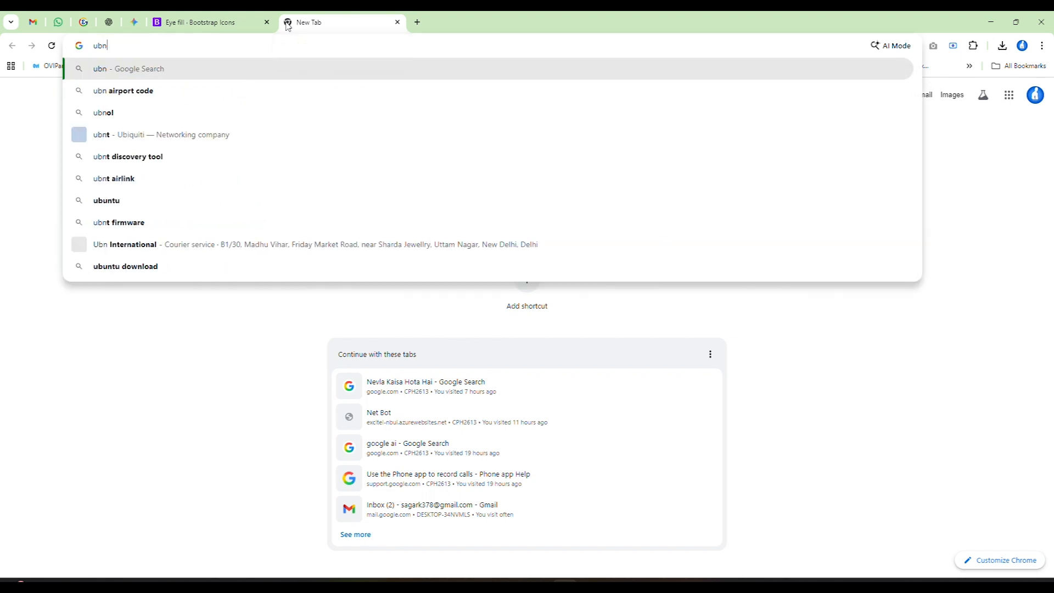
key("BackSpace")
type("d")
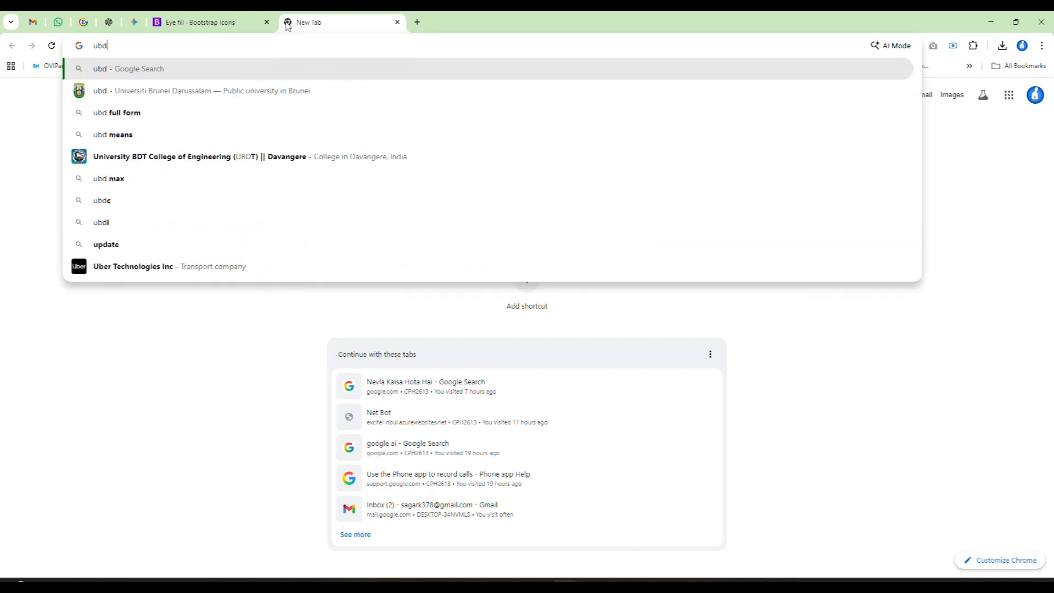
type("rw")
key("Left")
type("a")
key("BackSpace")
type("n")
key("Return")
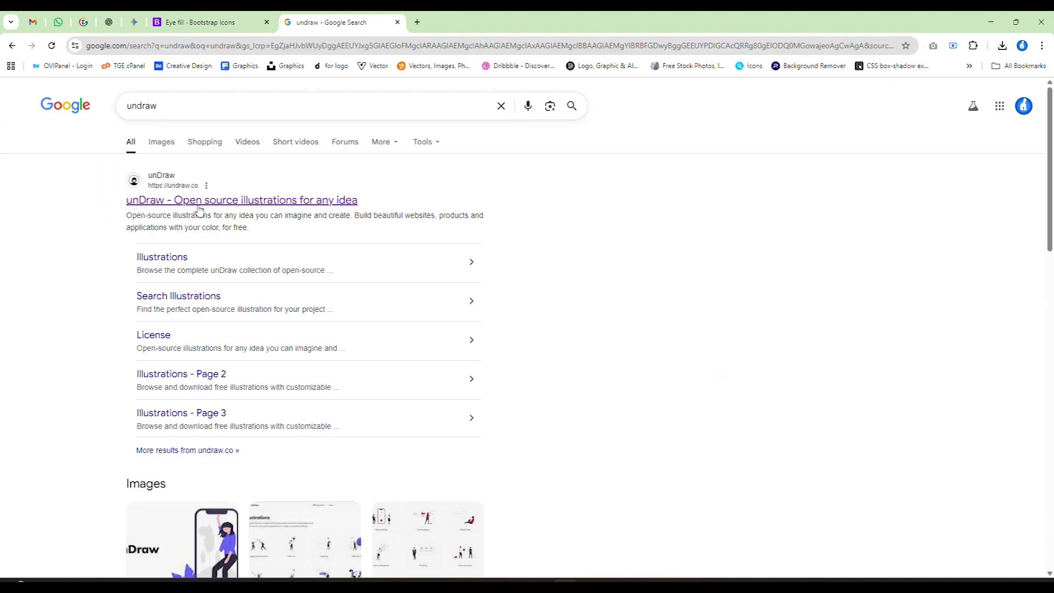
left_click(200, 207)
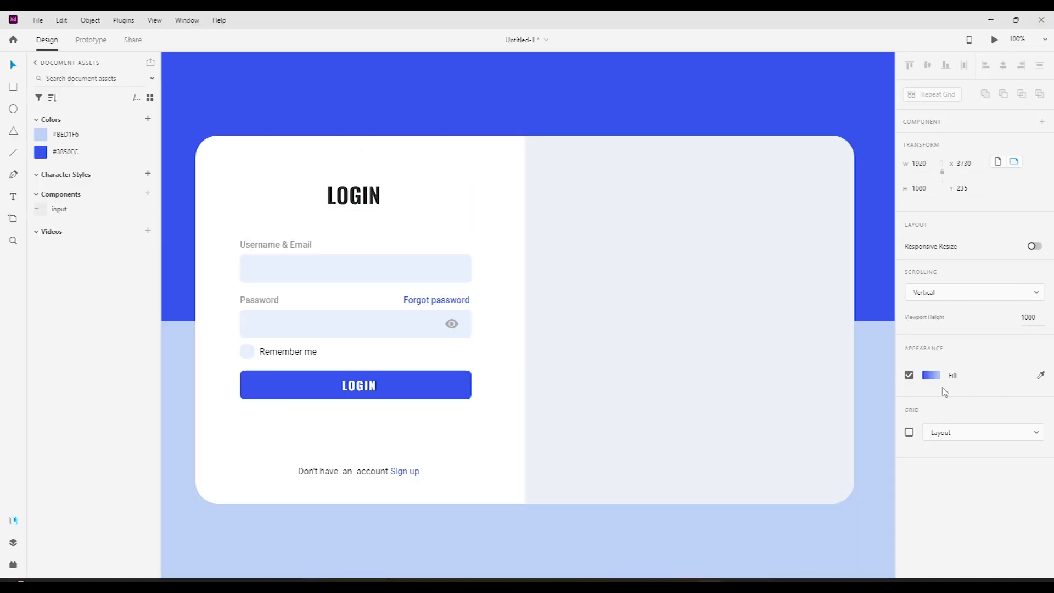
- Copy the hex code #3850EC from the artboard's gradient fill in Adobe XD and return to the unDraw site
left_click(930, 376)
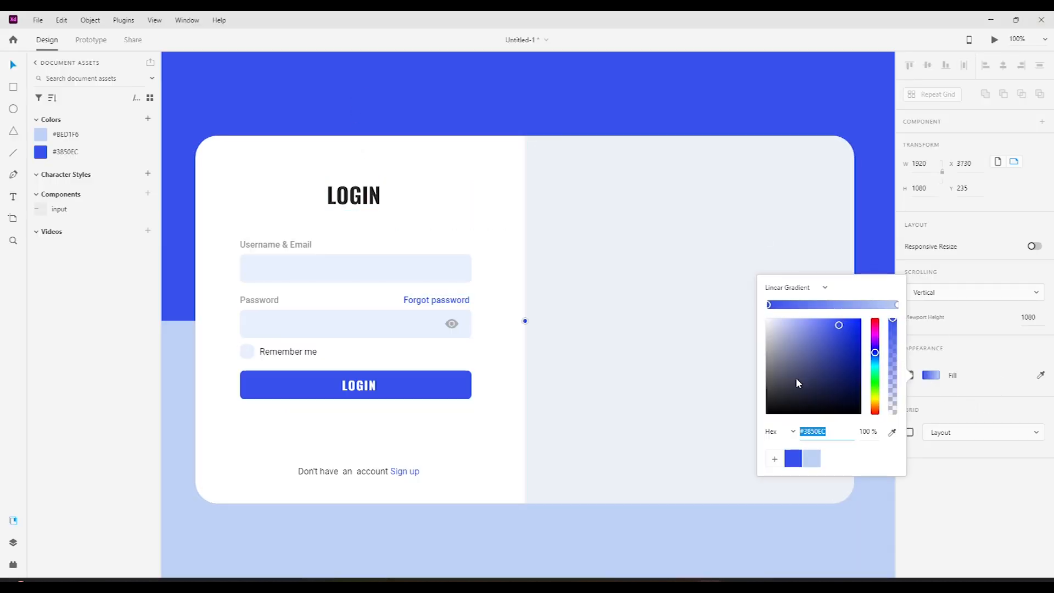
double_click(816, 432)
left_click(564, 586)
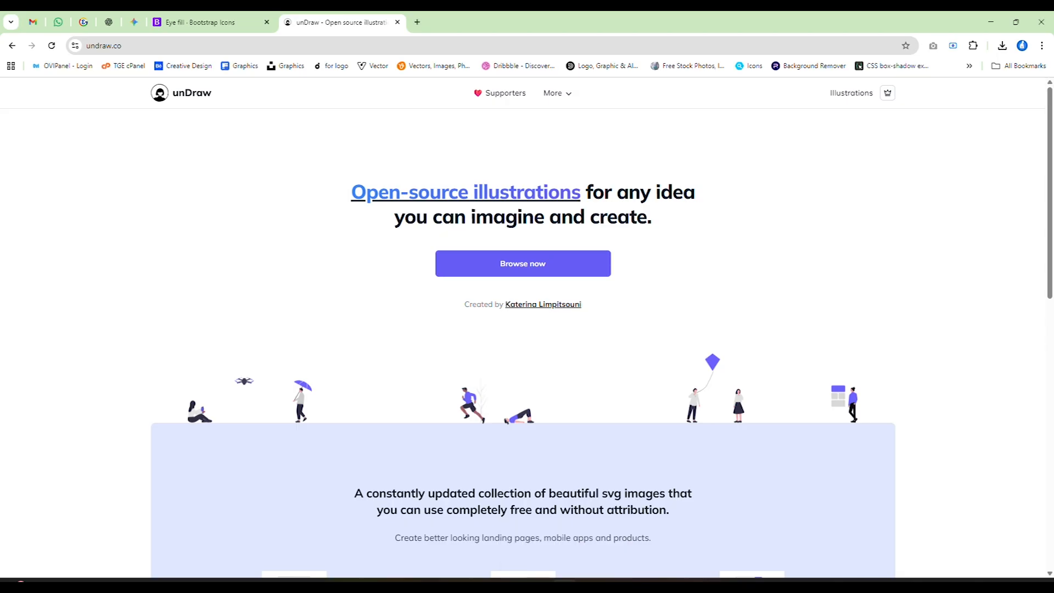
- Open the unDraw illustrations collection and set the illustration colour to #3850EC
left_click(531, 270)
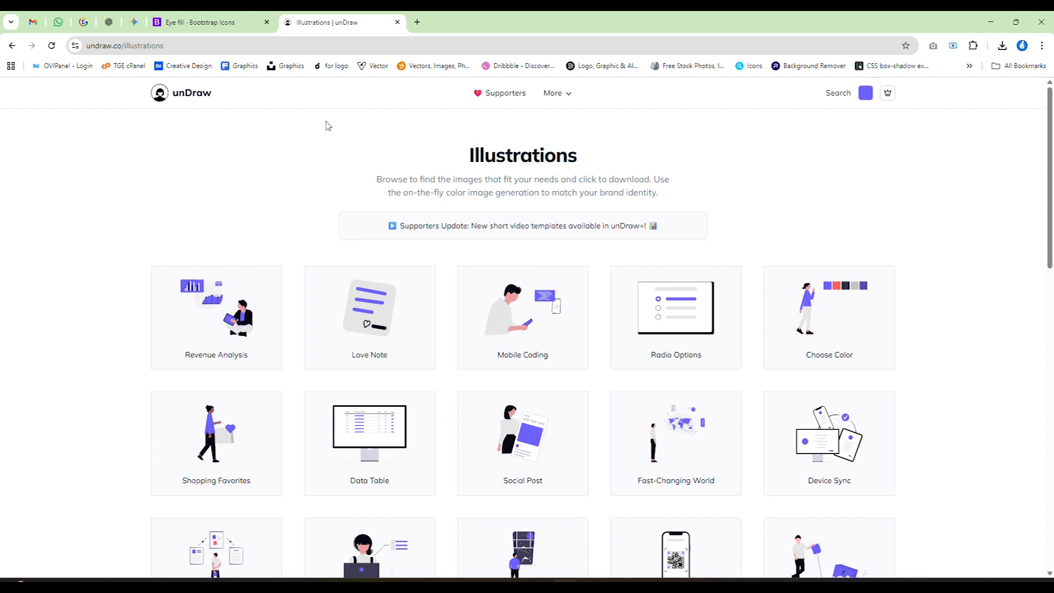
left_click(865, 95)
left_click(871, 202)
type("#3850EC")
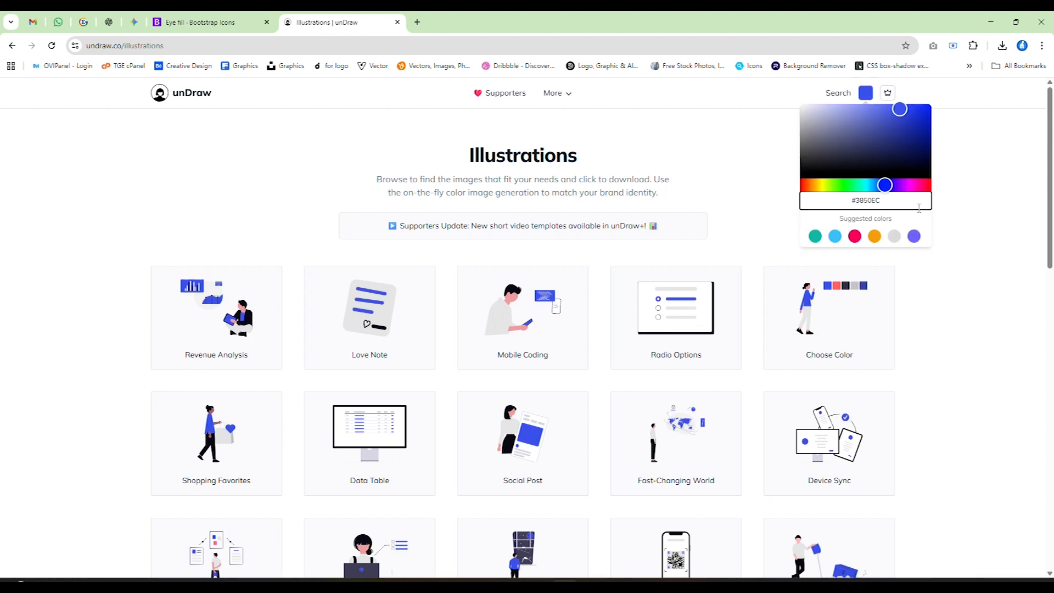
left_click(959, 238)
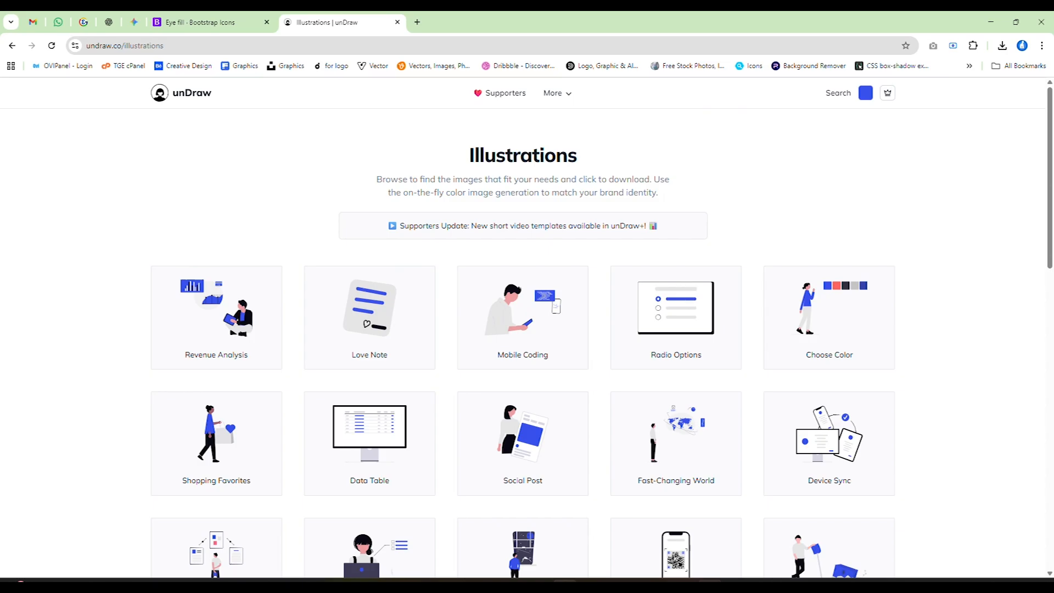
key("alt+Tab")
key("alt+Tab")
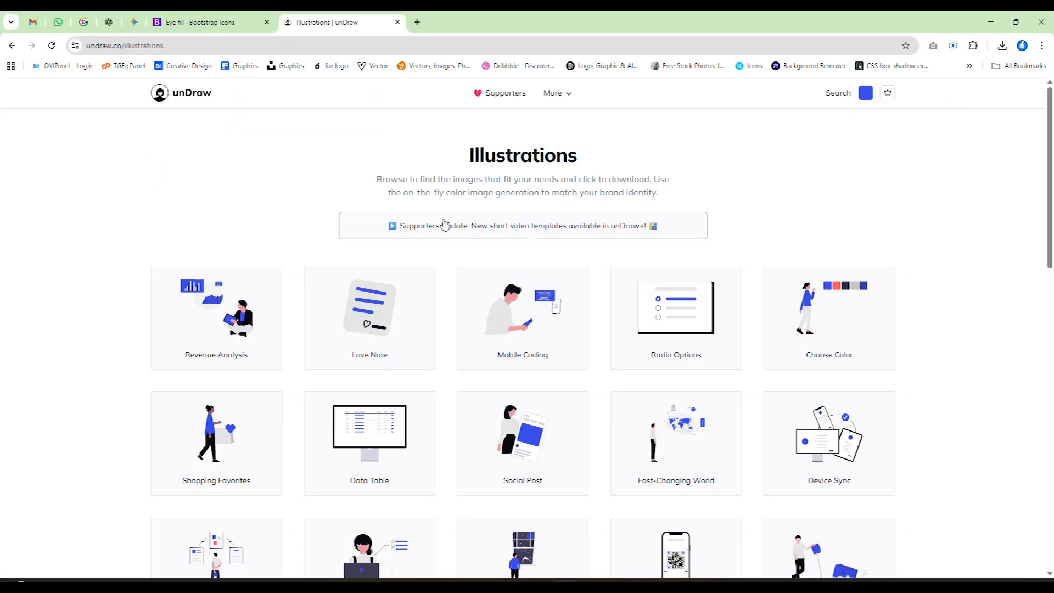
- Search the unDraw illustrations for "login"
scroll(757, 208, "down", 4)
scroll(757, 211, "up", 4)
left_click(830, 97)
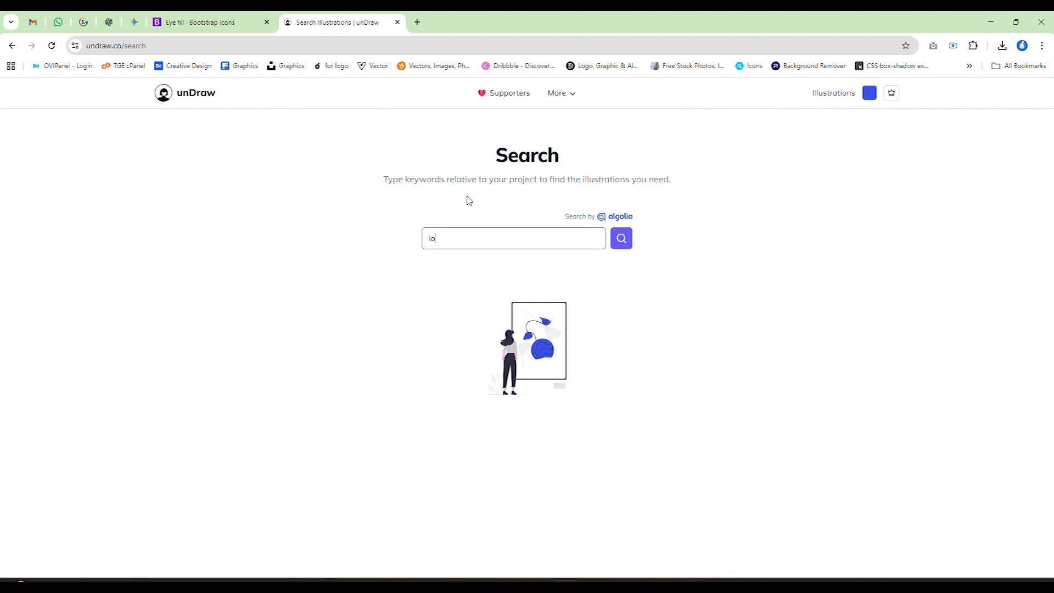
left_click(616, 242)
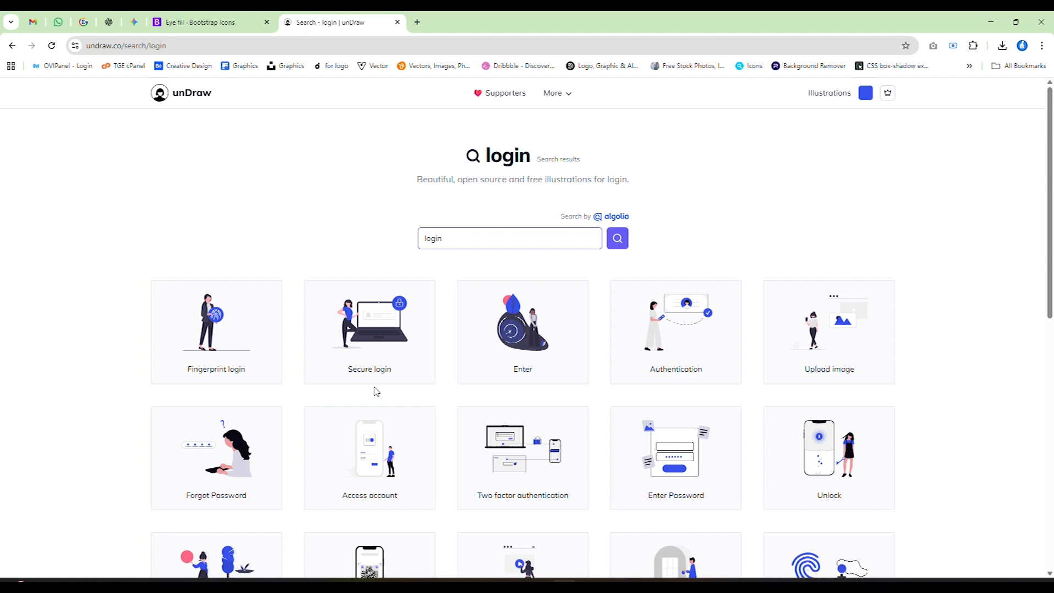
- Browse the login search results for an illustration that suits the login card
scroll(384, 373, "down", 2)
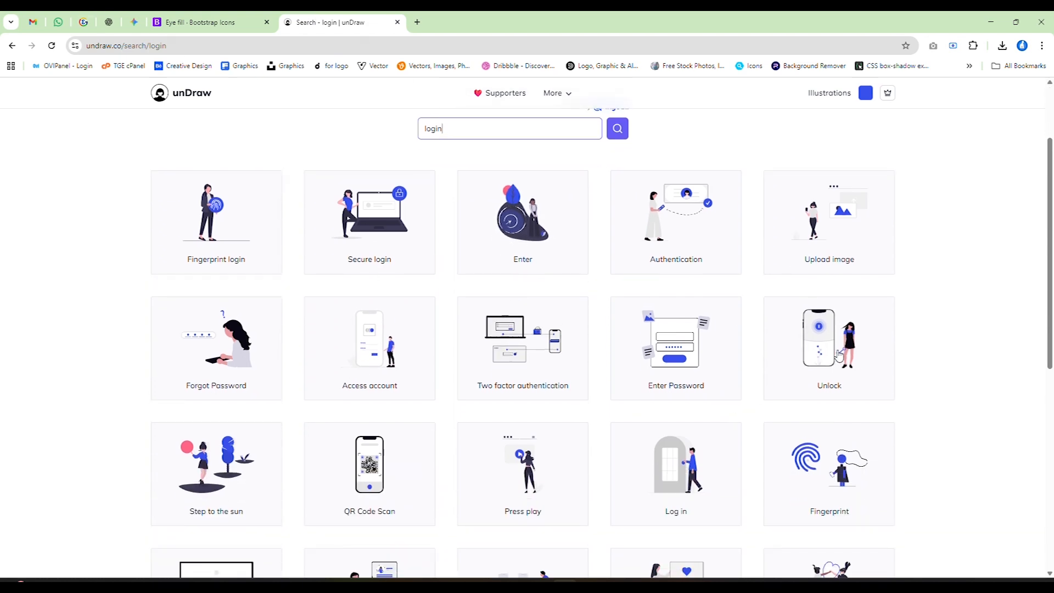
scroll(484, 381, "down", 3)
scroll(423, 134, "down", 2)
scroll(598, 252, "down", 2)
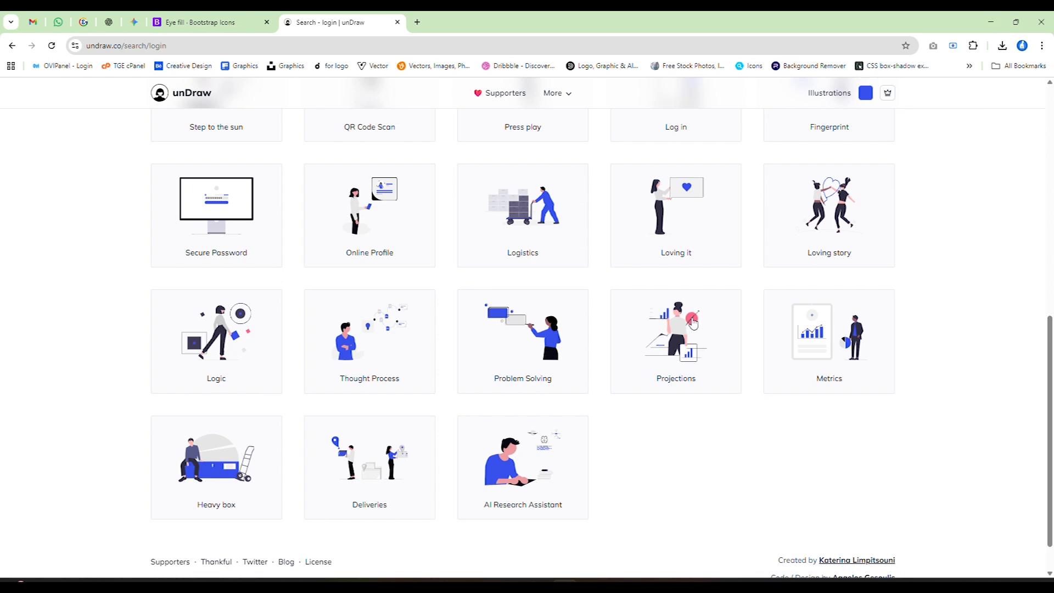
scroll(690, 326, "up", 3)
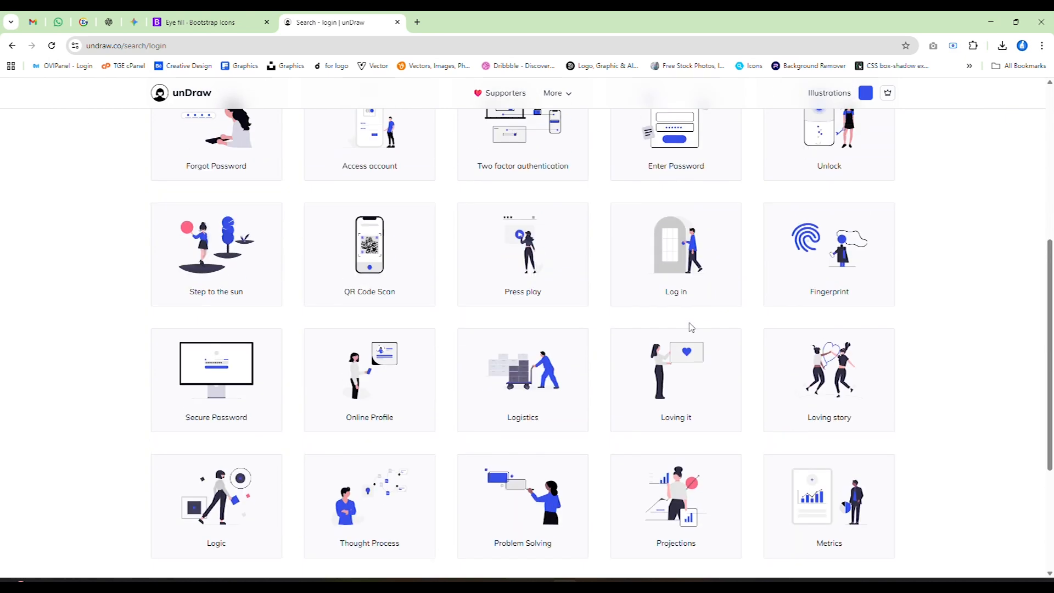
scroll(690, 326, "up", 5)
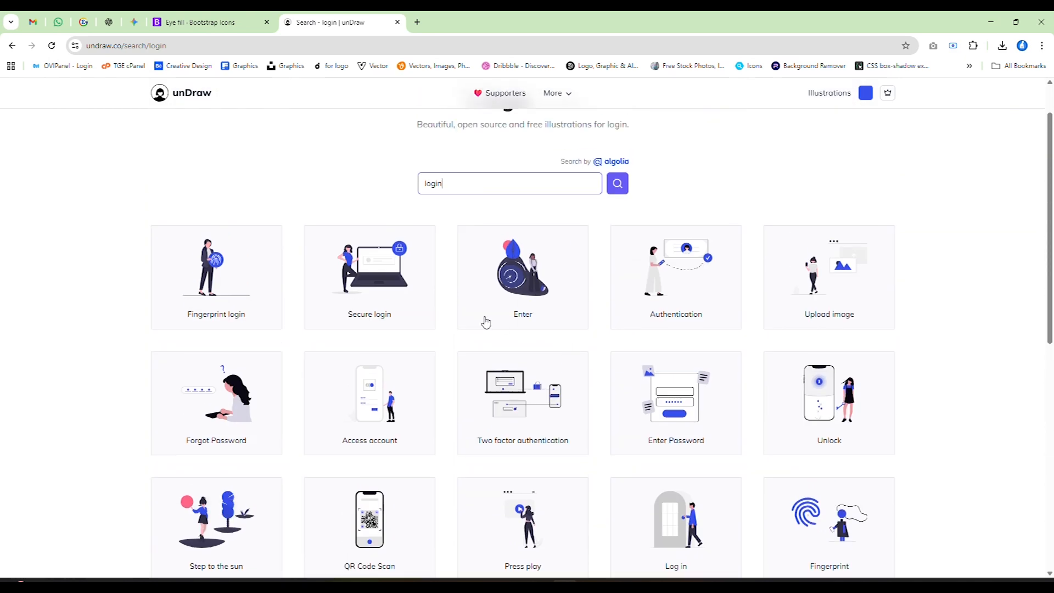
scroll(896, 395, "down", 4)
scroll(869, 385, "down", 5)
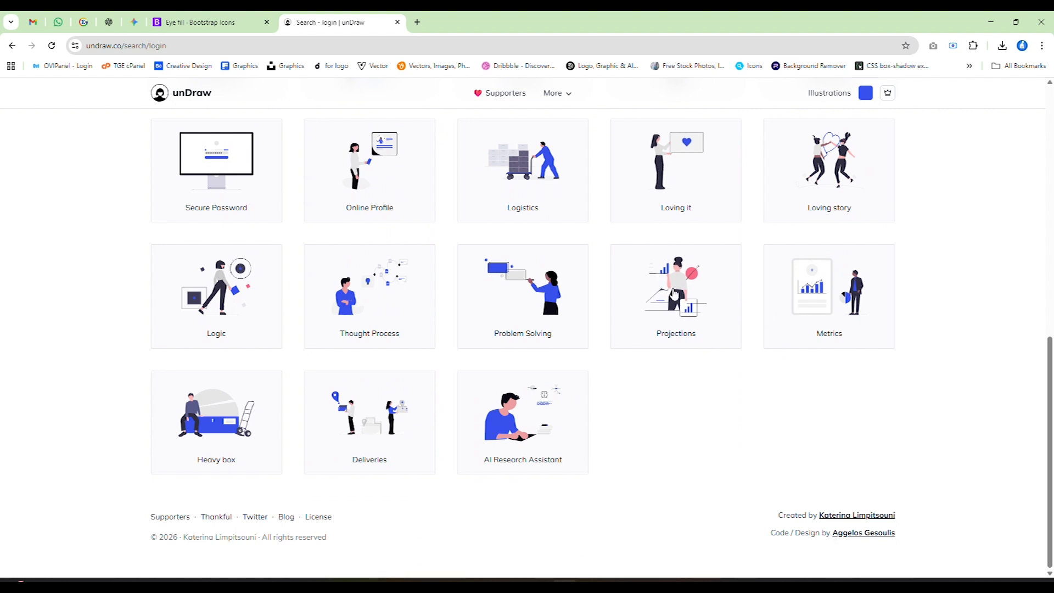
- Download the Projections illustration as SVG and place the file on the login artboard in Adobe XD
left_click(675, 293)
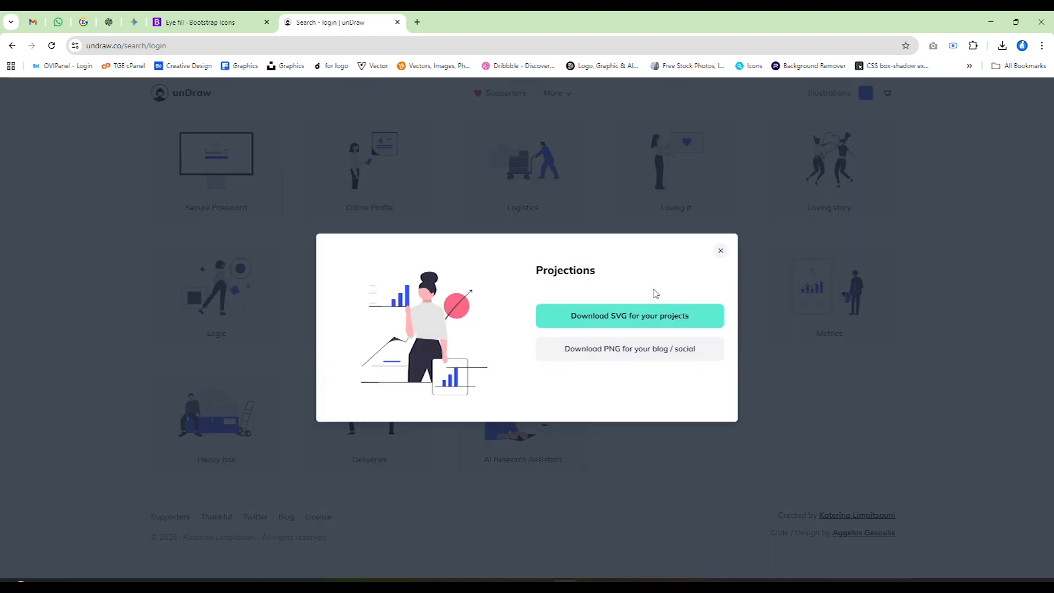
left_click(603, 324)
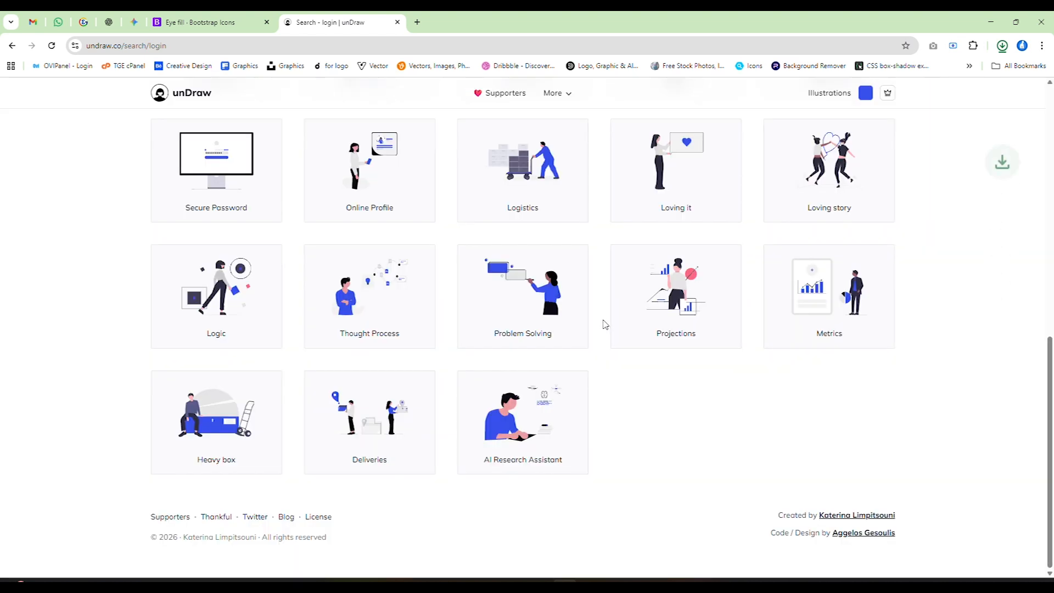
left_click_drag(933, 71, 574, 143)
left_click_drag(769, 212, 667, 211)
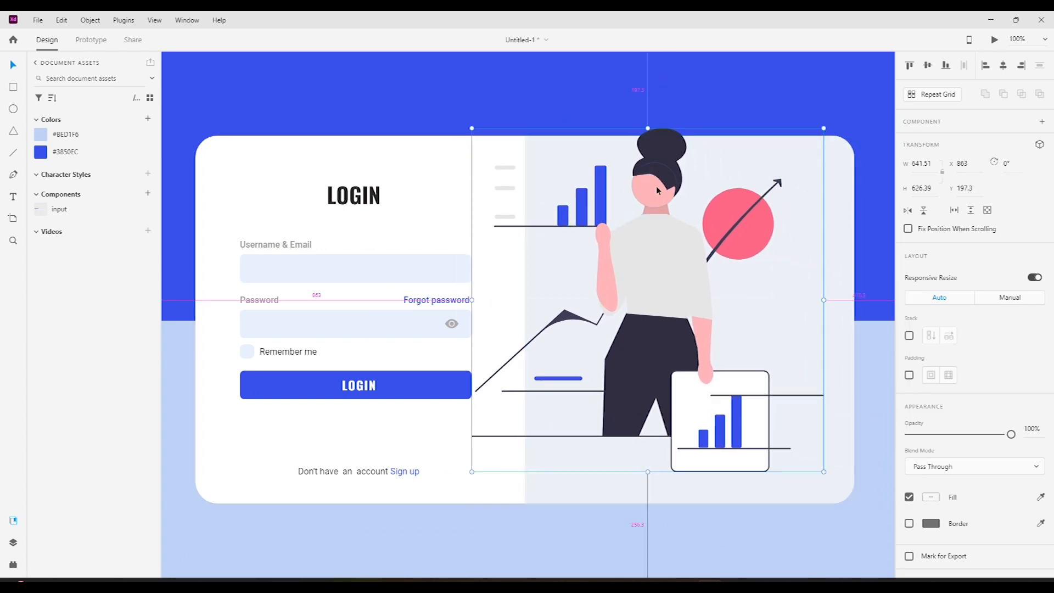
- Inspect the placed illustration up close, including the woman's face and the bar chart beside her
scroll(656, 185, "up", 10)
left_click_drag(679, 143, 599, 315)
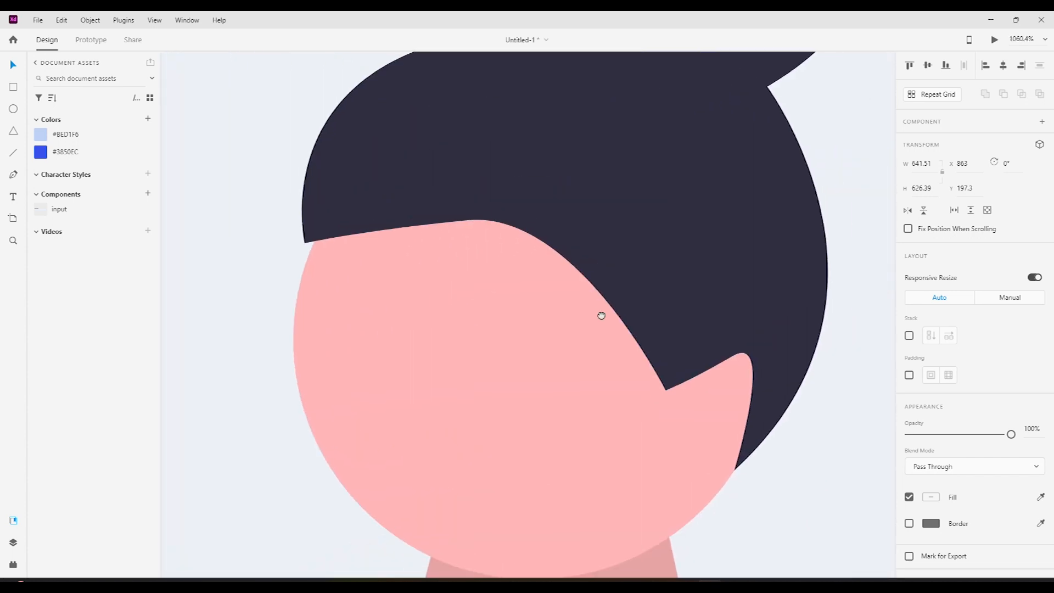
scroll(599, 271, "down", 3)
left_click_drag(238, 383, 585, 252)
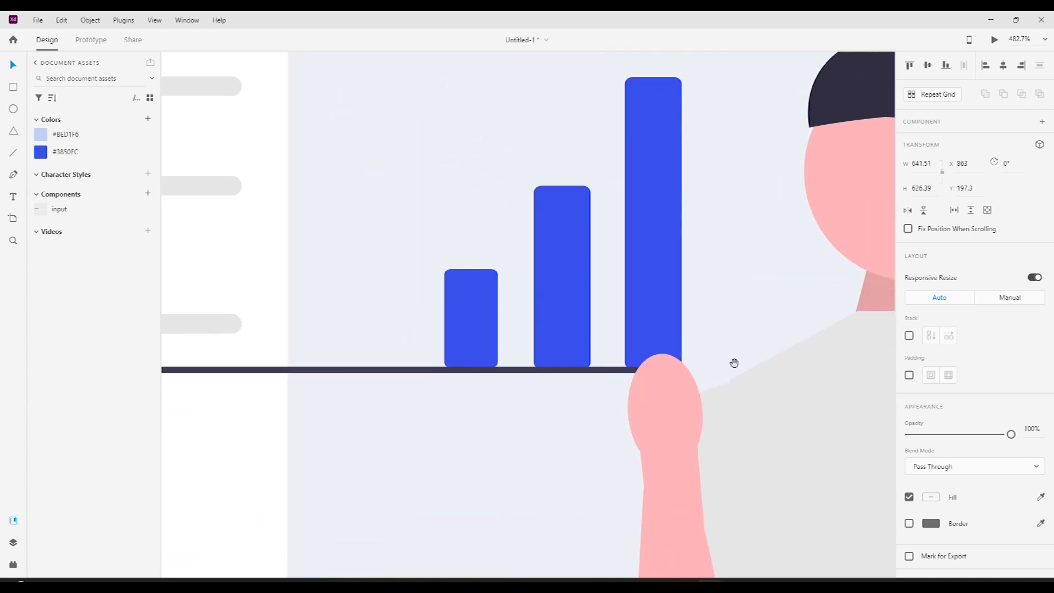
left_click_drag(715, 358, 417, 192)
scroll(680, 234, "down", 4)
left_click_drag(731, 294, 517, 302)
scroll(580, 267, "down", 2)
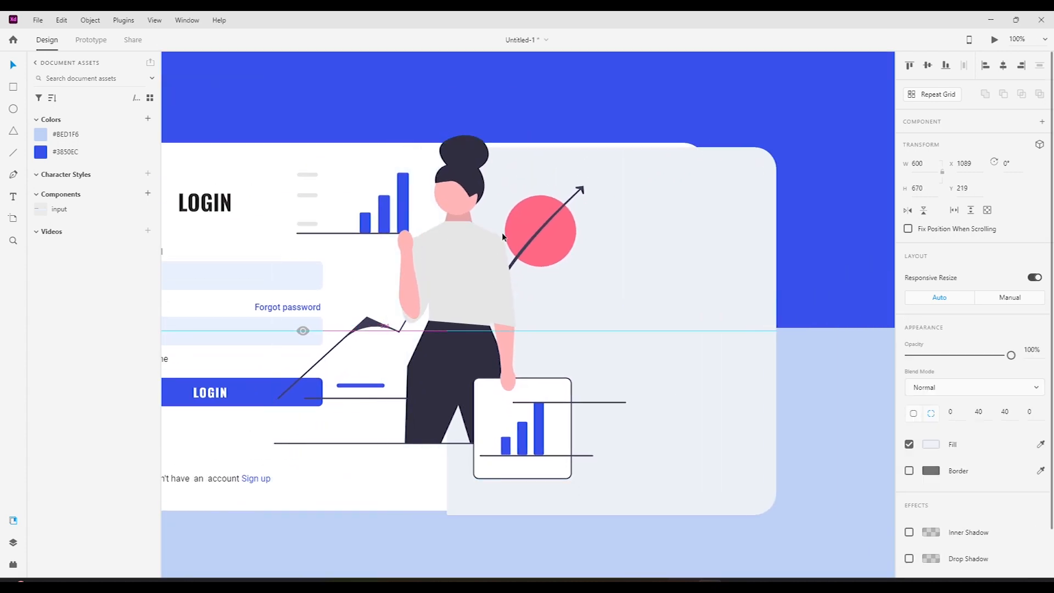
- Lock the card's light grey panel and shift the illustration over it to about X 906
right_click(654, 171)
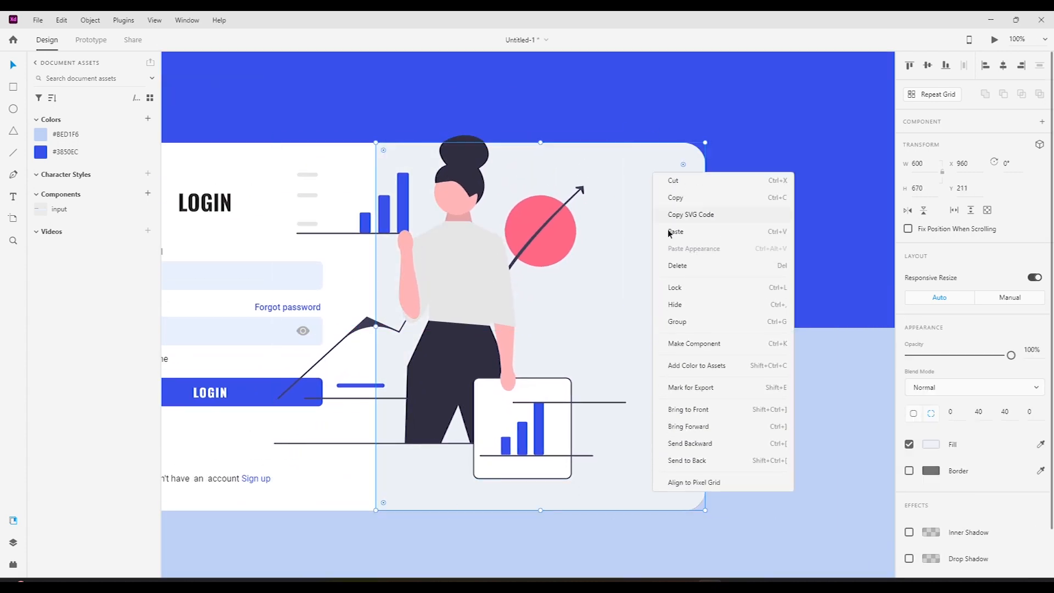
left_click(680, 289)
left_click_drag(449, 248, 521, 248)
- Scale the illustration down proportionally about its centre and move it into the upper half of the grey panel
key("alt")
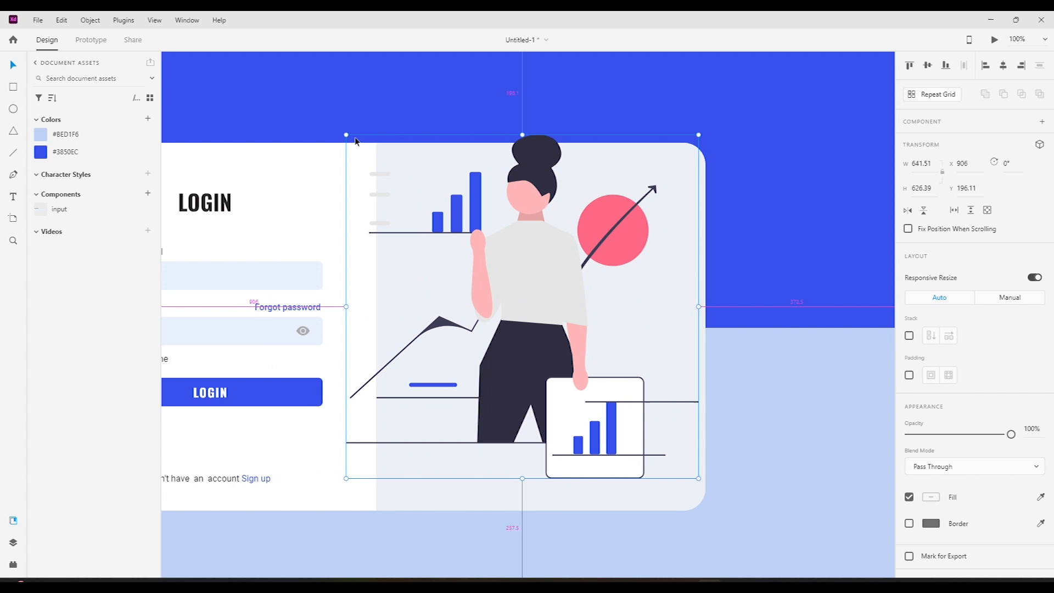
left_click_drag(344, 135, 435, 238)
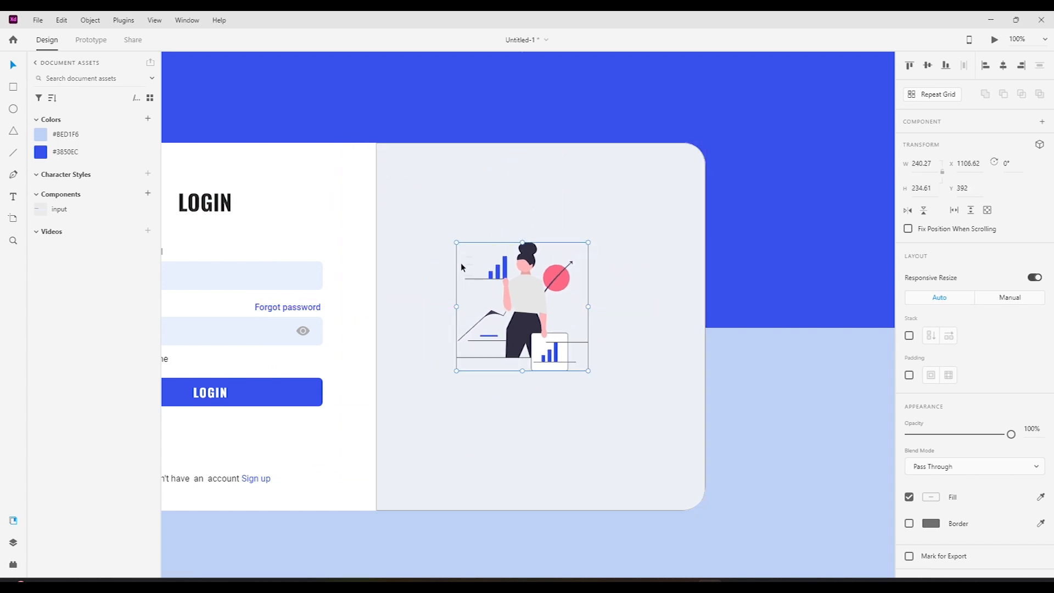
key("alt")
left_click_drag(454, 240, 446, 230)
left_click_drag(536, 272, 552, 223)
left_click_drag(704, 181, 744, 228)
left_click(619, 142)
left_click_drag(616, 169, 662, 196)
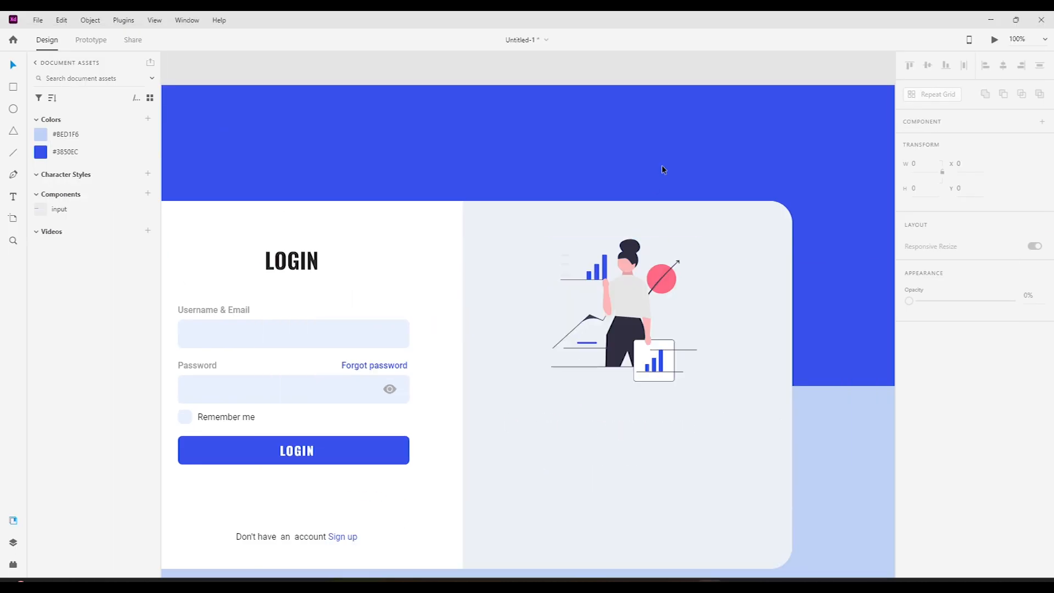
- Enlarge the illustration slightly and adjust its position in the upper part of the grey panel
left_click(681, 307)
left_click_drag(696, 381, 712, 395)
mouse_move(653, 361)
left_mouse_down()
mouse_move(658, 381)
mouse_move(657, 369)
left_mouse_up()
left_click(660, 186)
left_click_drag(720, 188, 653, 150)
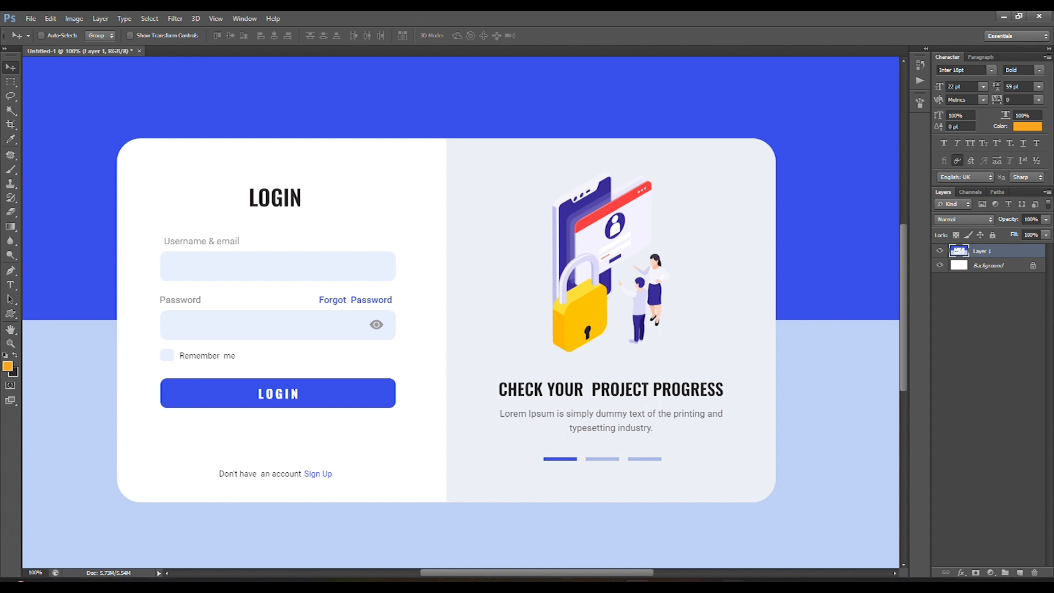
- Switch to Notepad, write the reference heading as "Check Your Projects Progress." and copy it
left_click(734, 586)
left_click_drag(817, 220, 964, 427)
type("dhec")
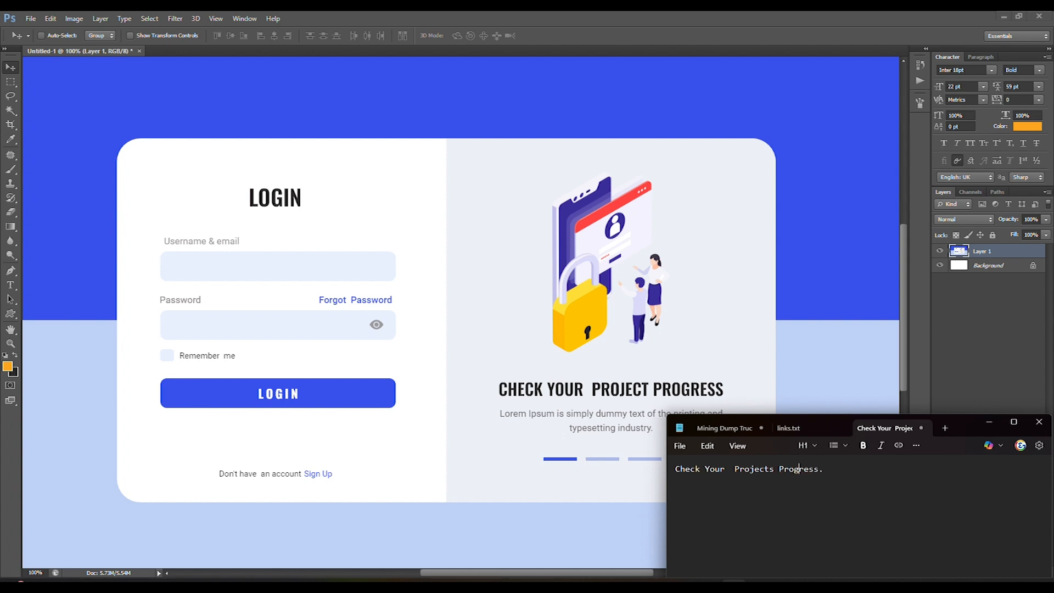
key("ctrl+a")
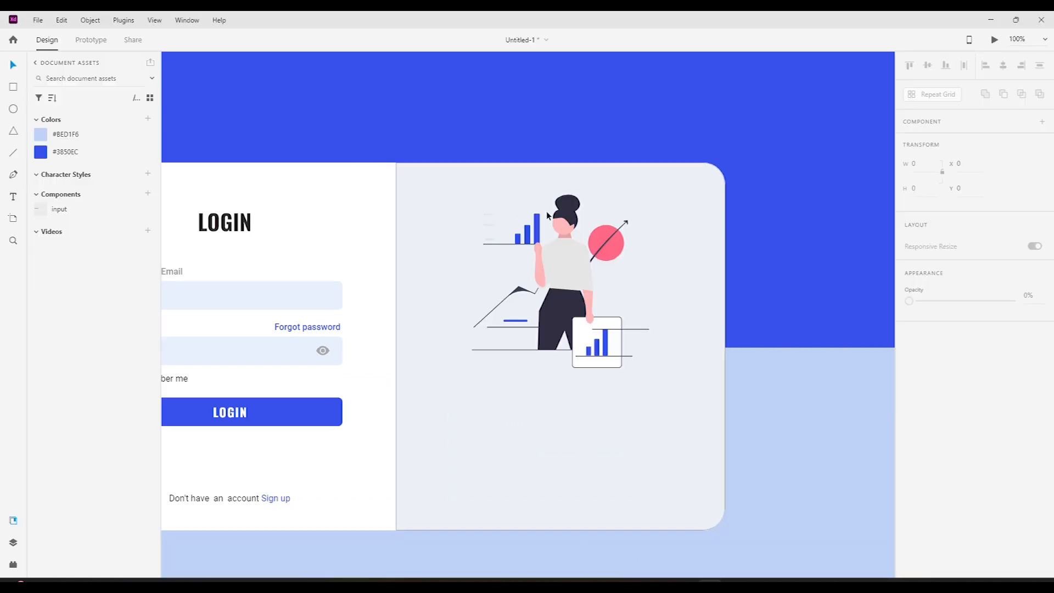
left_click(298, 229)
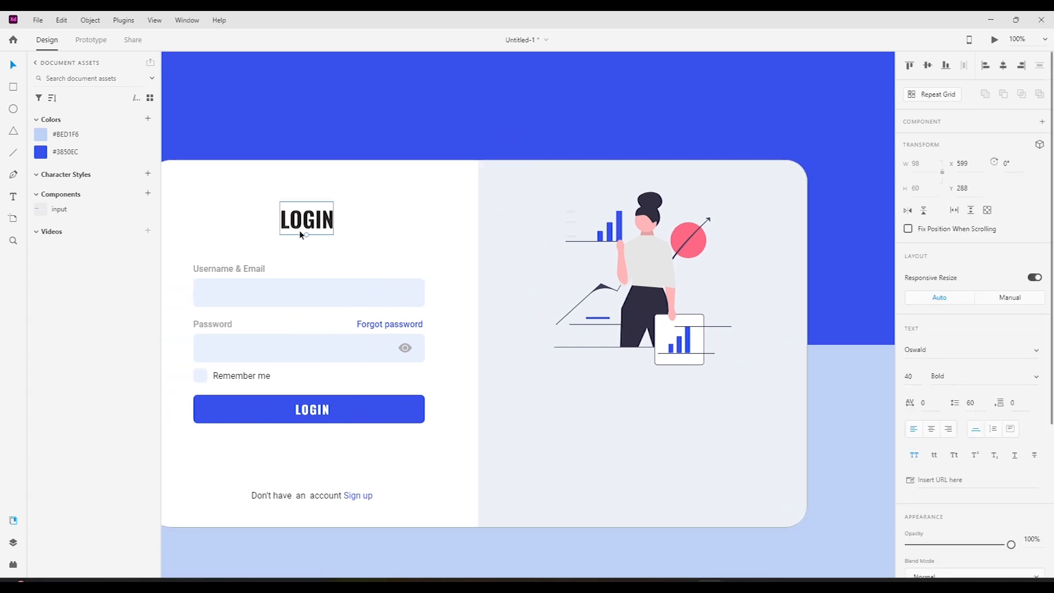
left_click_drag(299, 229, 351, 259)
left_click_drag(443, 290, 606, 412)
key("ctrl+z")
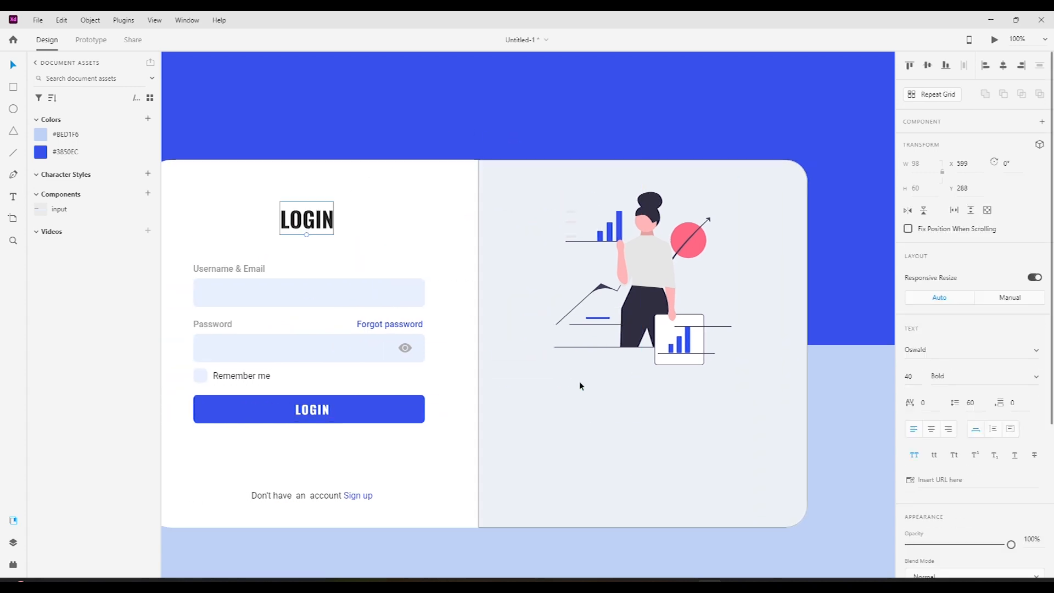
- Duplicate the LOGIN heading below the illustration and replace its text with the copied "Check Your Projects Progress."
left_click_drag(301, 218, 623, 406)
double_click(623, 406)
key("ctrl+v")
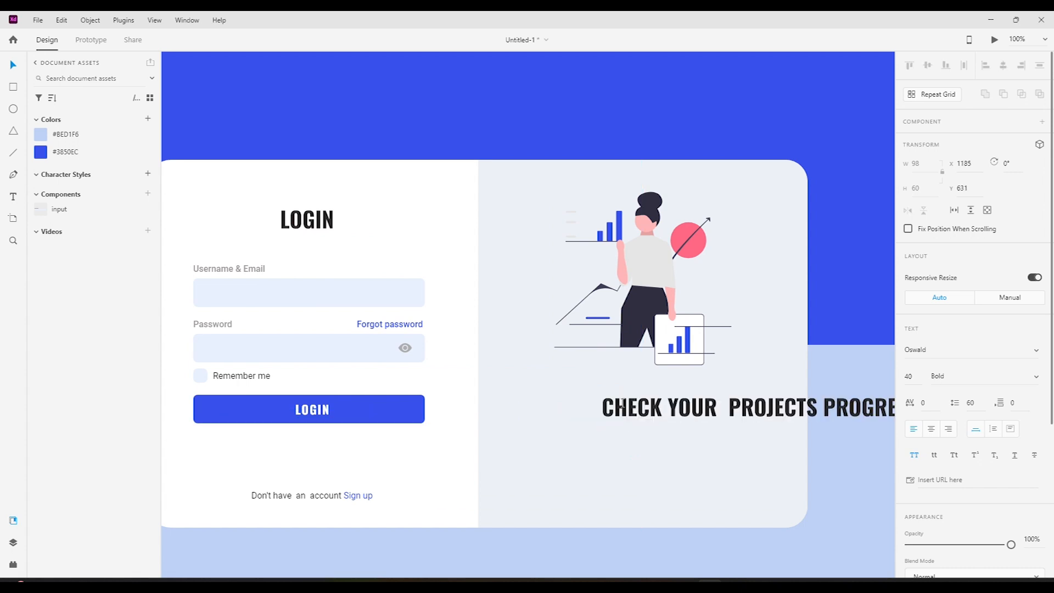
key("Escape")
- Set the new heading's font size to 30 and place it on the grey panel beneath the illustration
left_click_drag(680, 410, 560, 417)
left_click(908, 376)
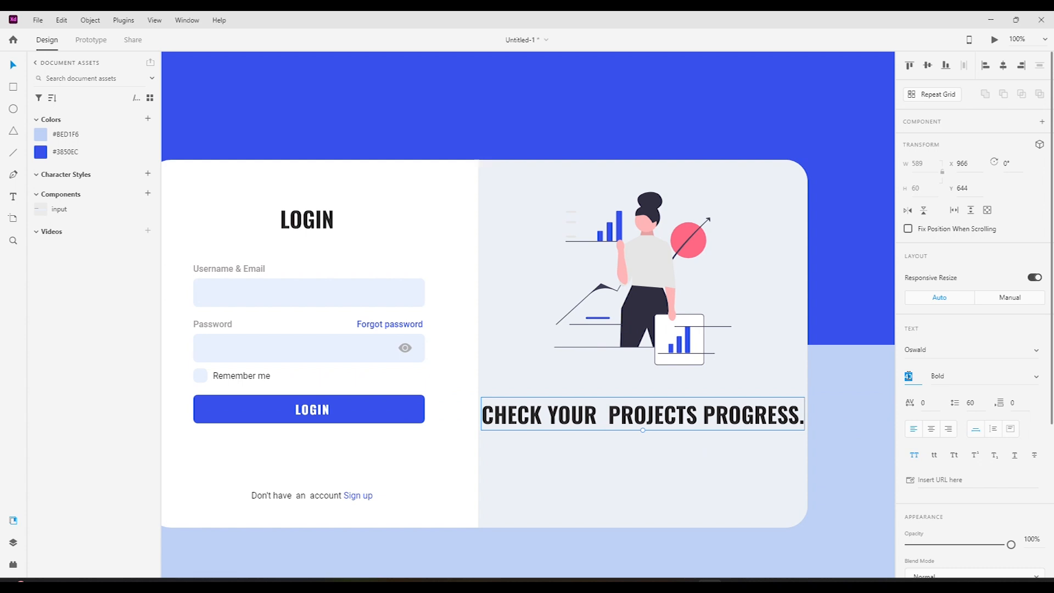
type("30")
key("Return")
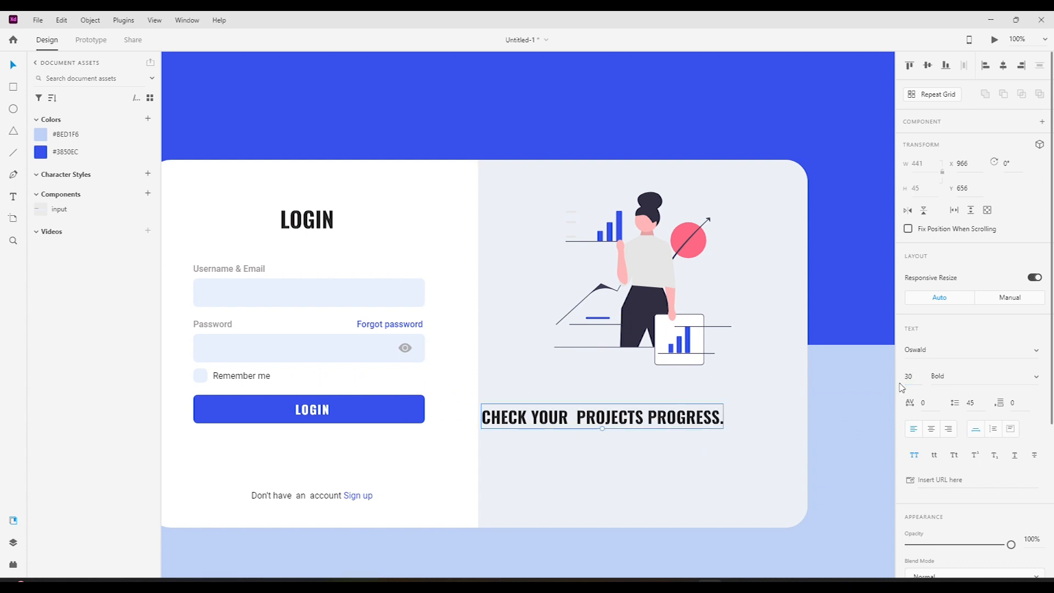
left_click_drag(617, 413, 647, 409)
left_click(458, 113)
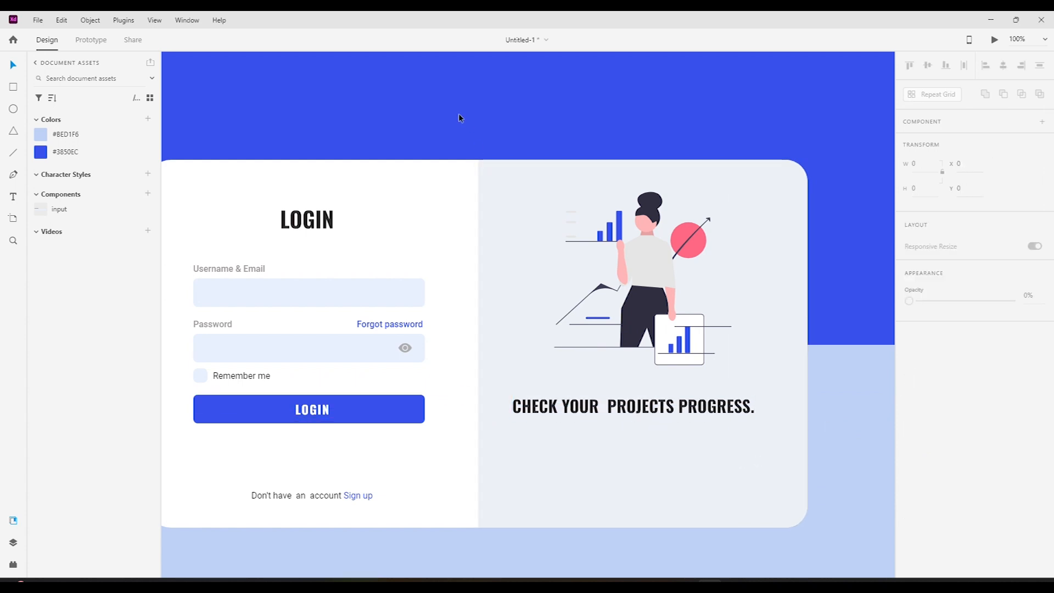
- Check the heading size listed on the Typography artboard and return to the login card
key("space")
left_click_drag(329, 159, 798, 172)
left_click_drag(351, 180, 669, 221)
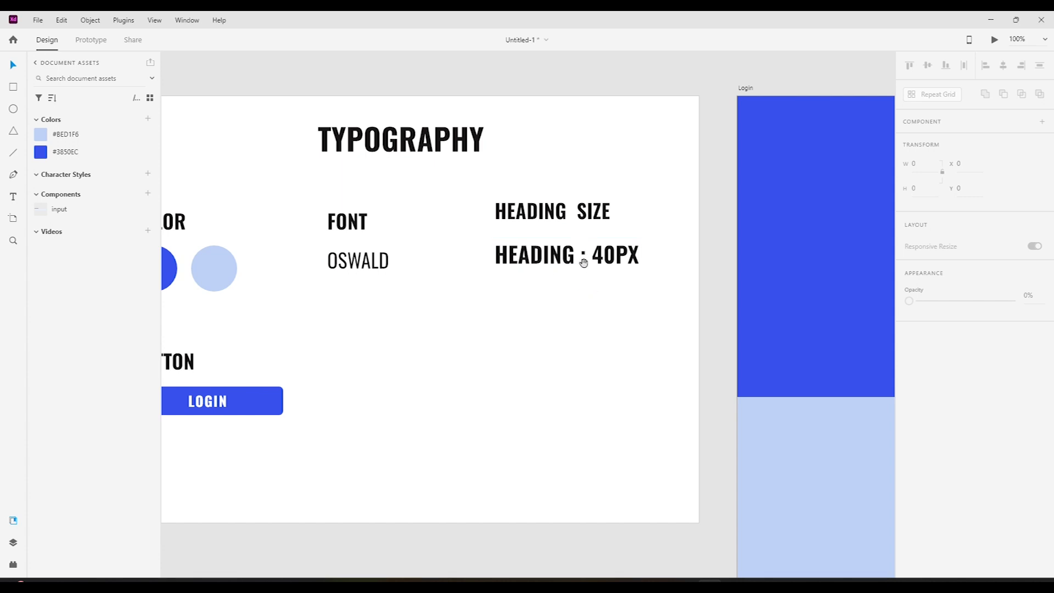
scroll(616, 302, "right", 2)
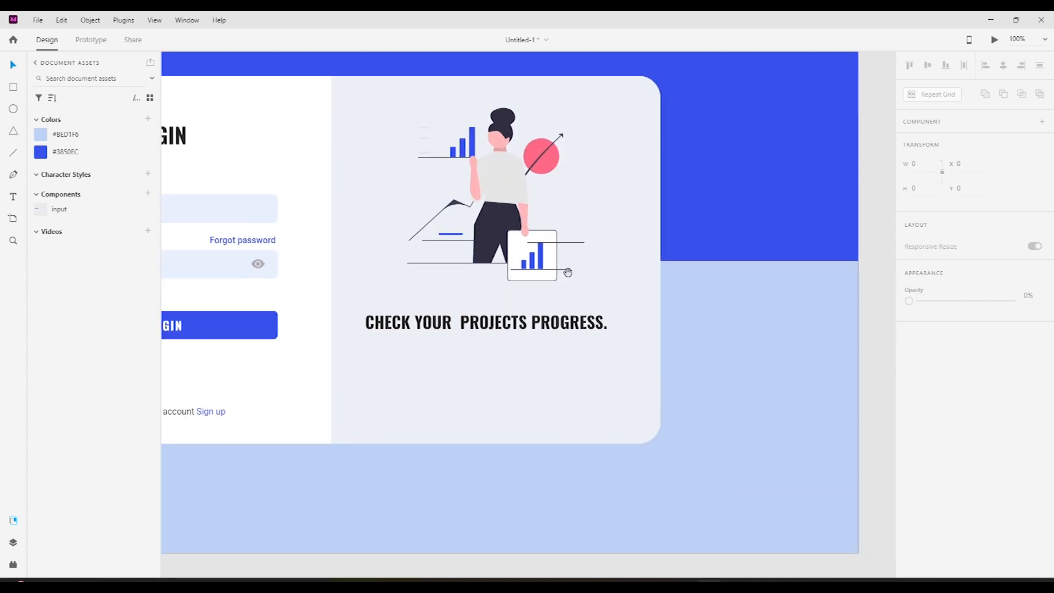
left_click_drag(567, 272, 682, 372)
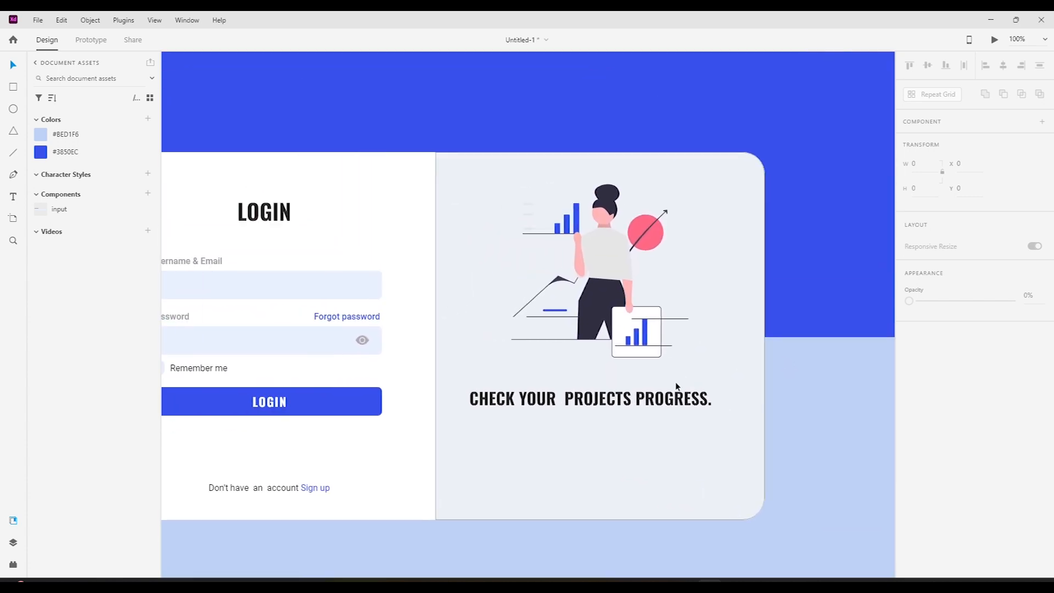
left_click(675, 402)
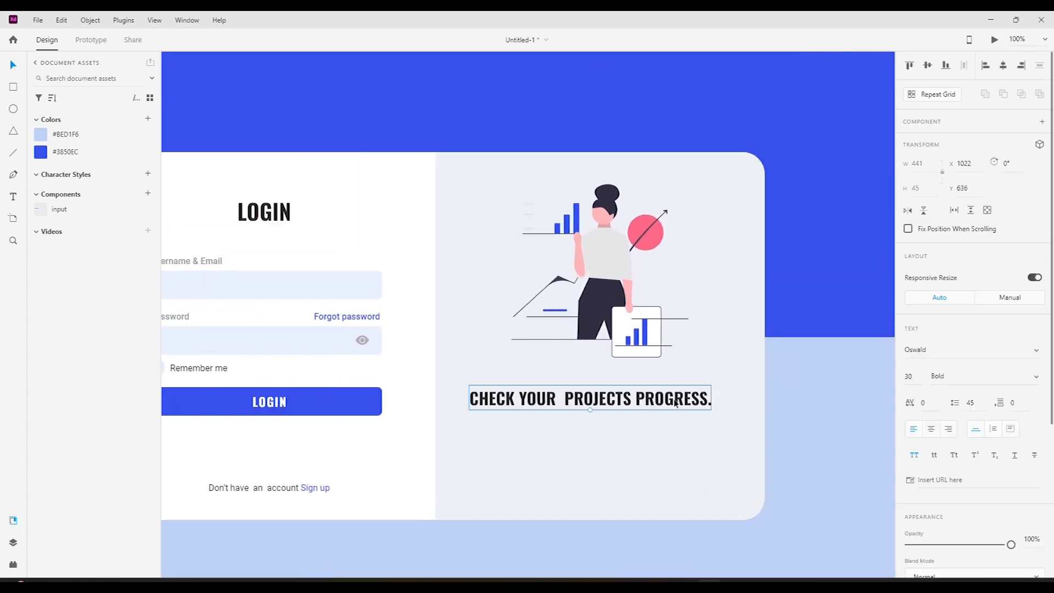
right_click(709, 255)
left_click(812, 410)
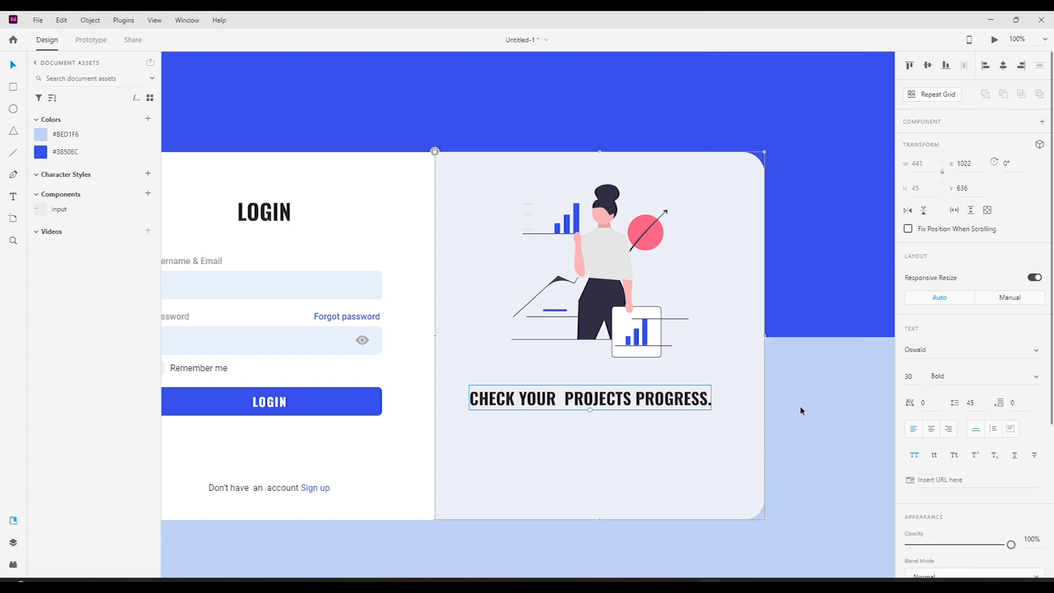
right_click(635, 399)
left_click(657, 178)
left_click(792, 252)
right_click(634, 399)
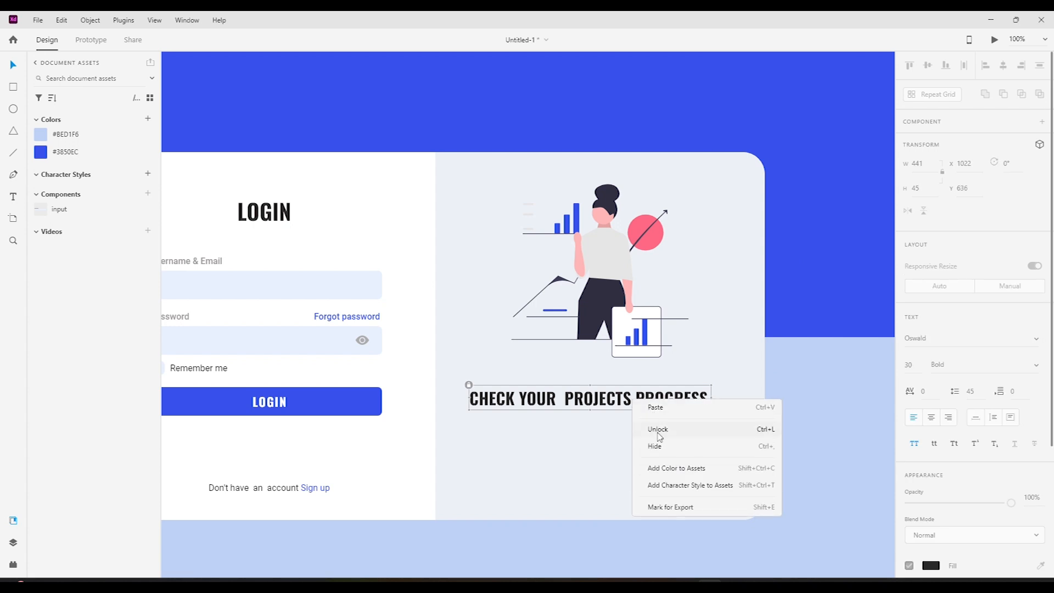
left_click(654, 428)
- Centre the project progress heading horizontally on the grey panel at X 1040, Y 627, closer to the illustration
left_click_drag(505, 411, 530, 403)
left_click_drag(628, 457, 656, 428)
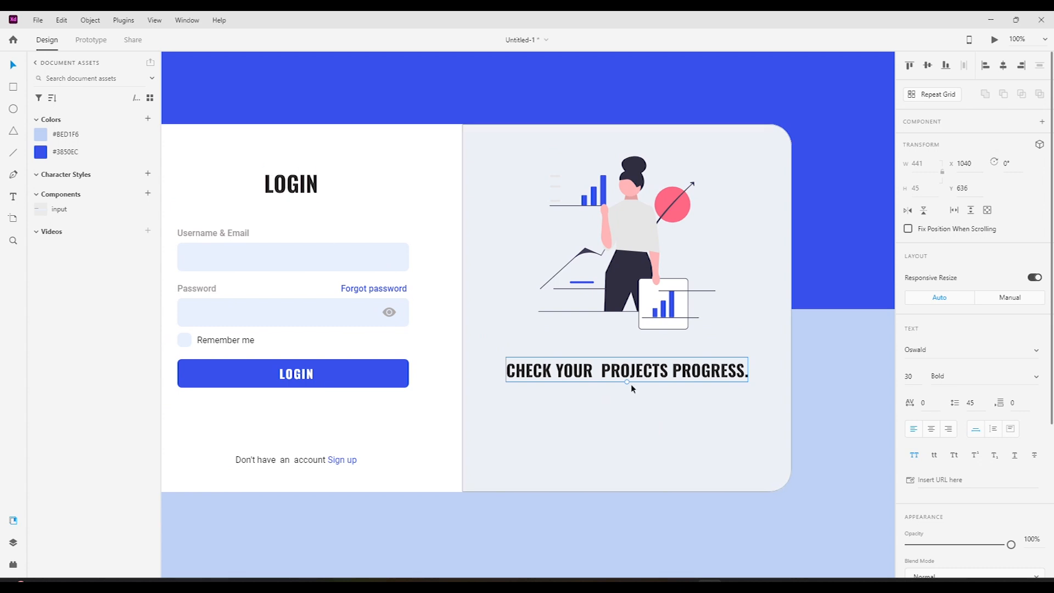
left_click_drag(637, 375, 638, 370)
left_click_drag(777, 339, 752, 339)
left_click(840, 141)
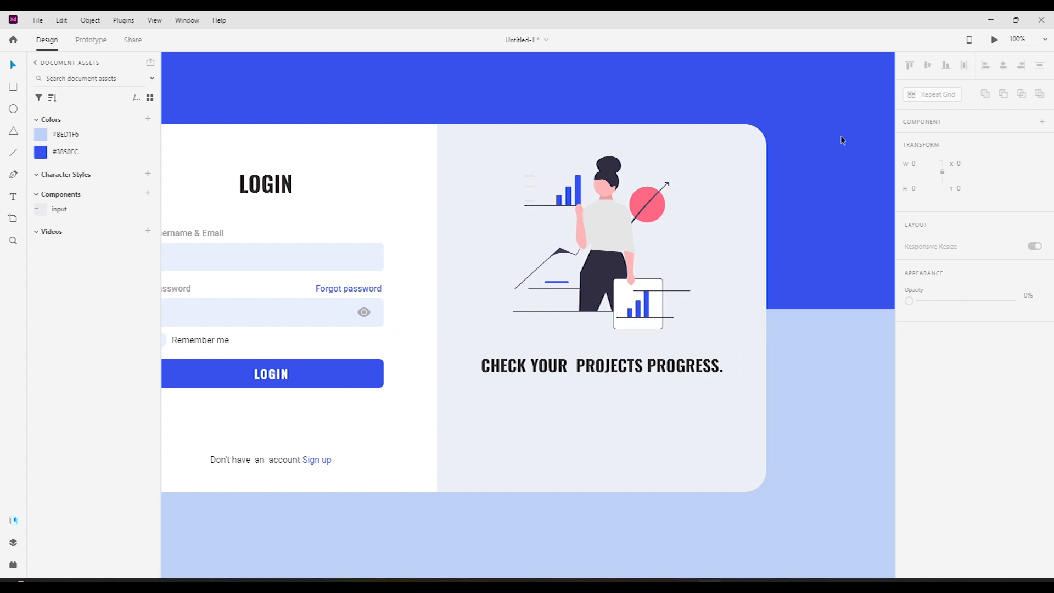
left_click(586, 364)
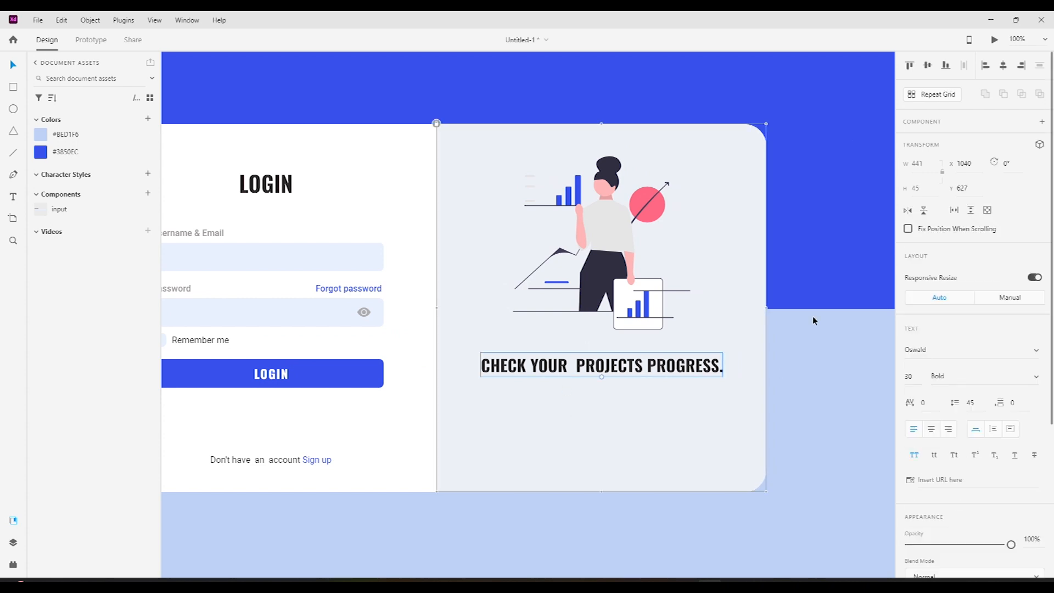
- Switch to the browser, search for "lorem ipsum" in a new tab, open lipsum.com and copy the first sentence of its description
left_click(838, 196)
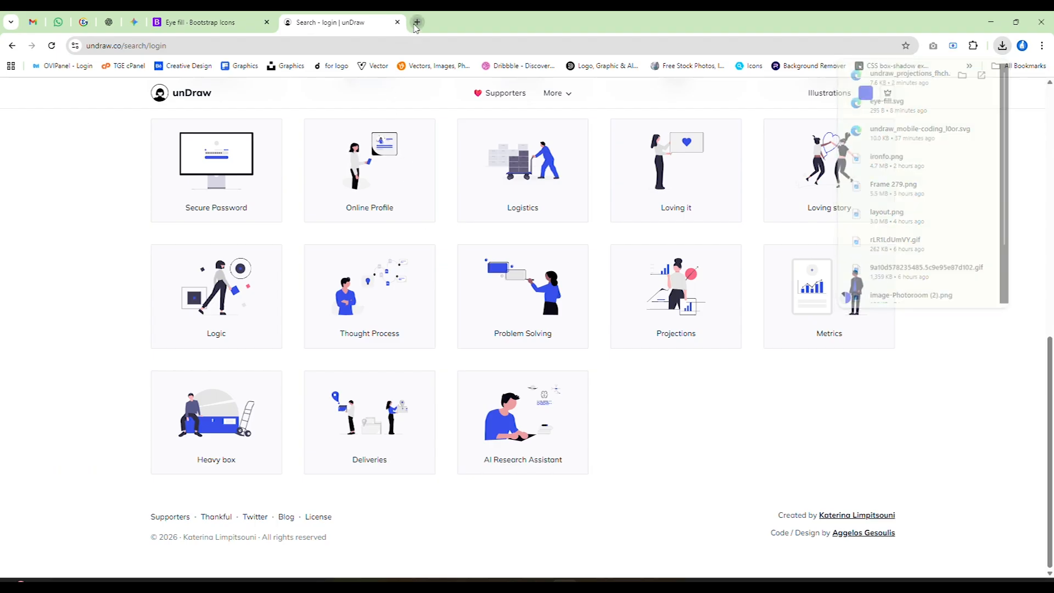
left_click(416, 24)
type("lorem ipsum")
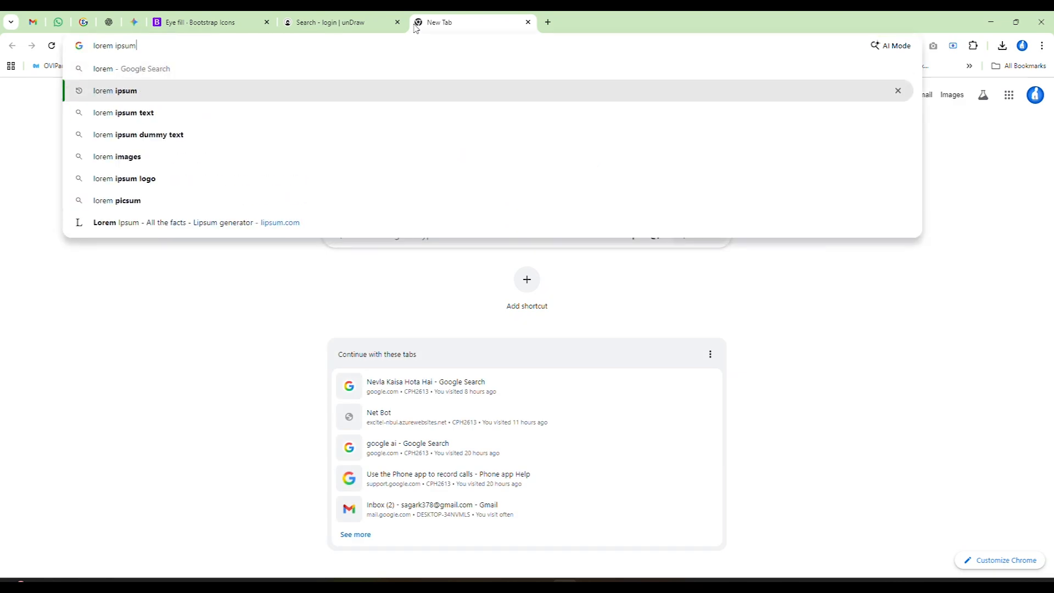
key("Return")
left_click(182, 204)
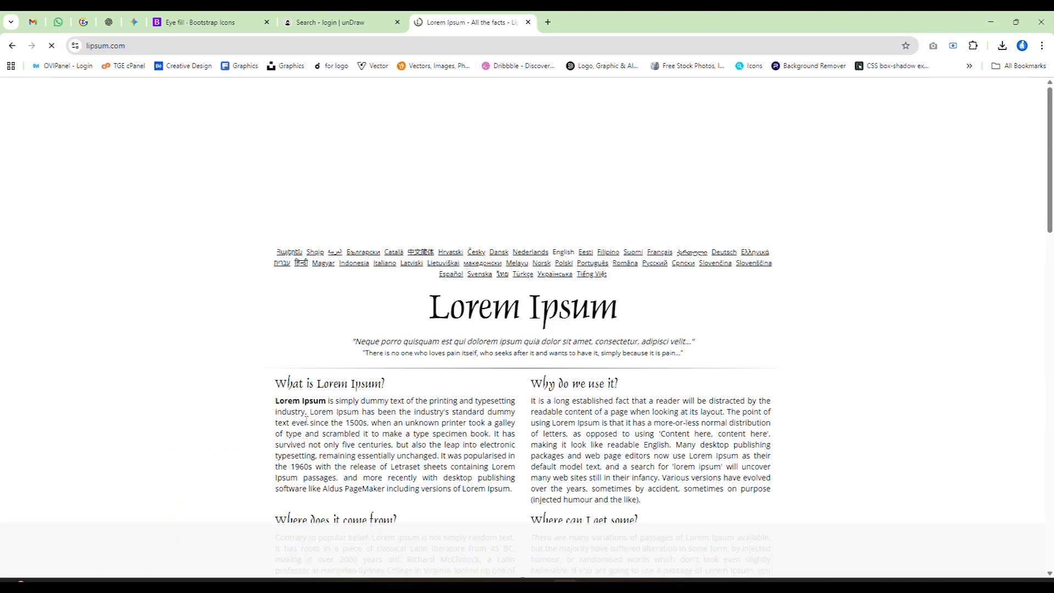
left_click_drag(308, 413, 276, 400)
key("ctrl+c")
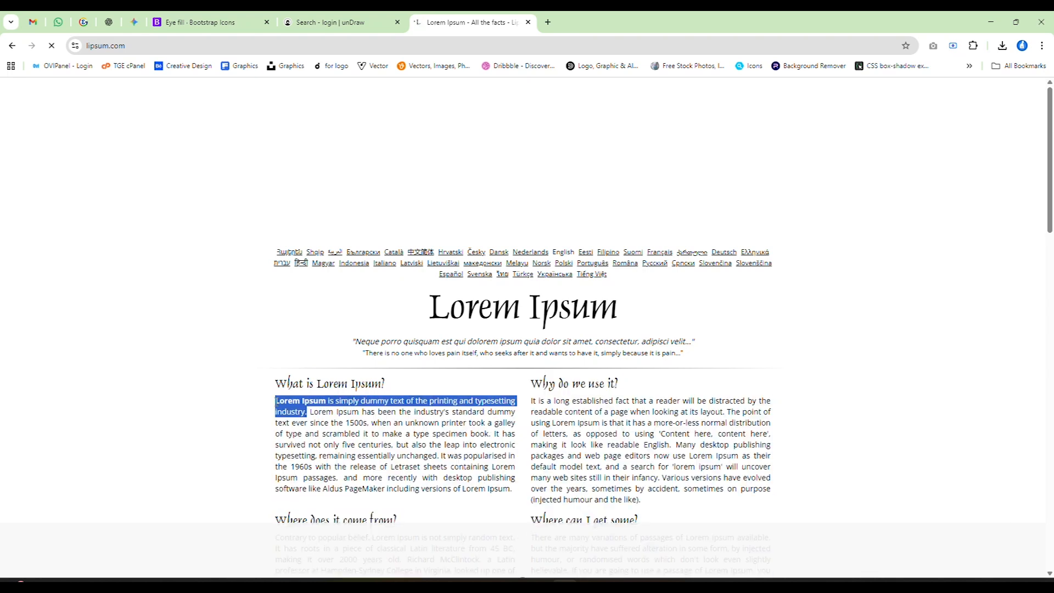
- Back in Adobe XD, duplicate the "Remember me" label beneath the projects progress heading and replace its text with the copied Lorem Ipsum sentence
left_click(710, 586)
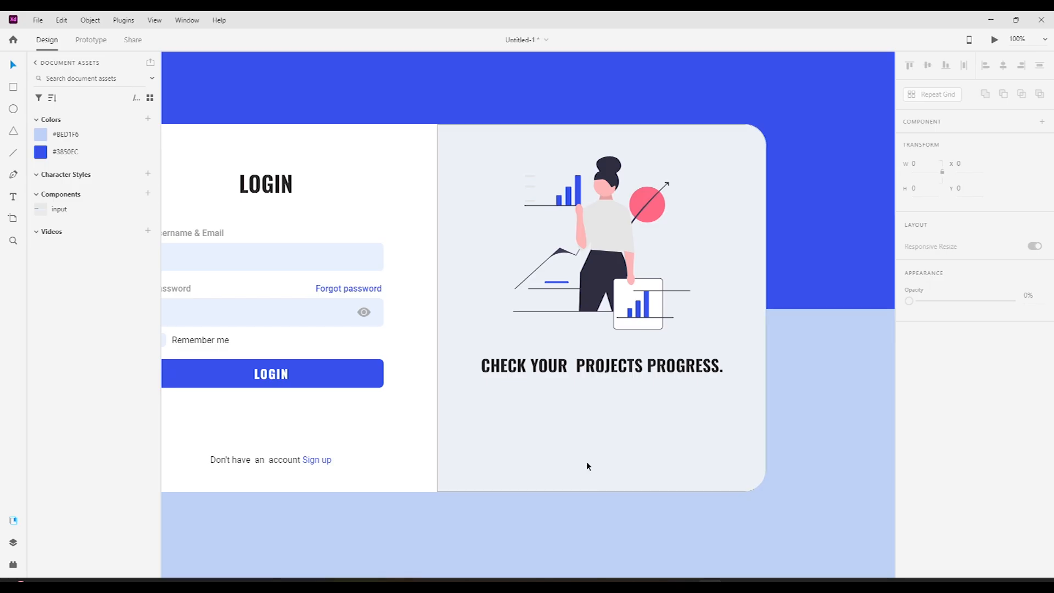
left_click(196, 340)
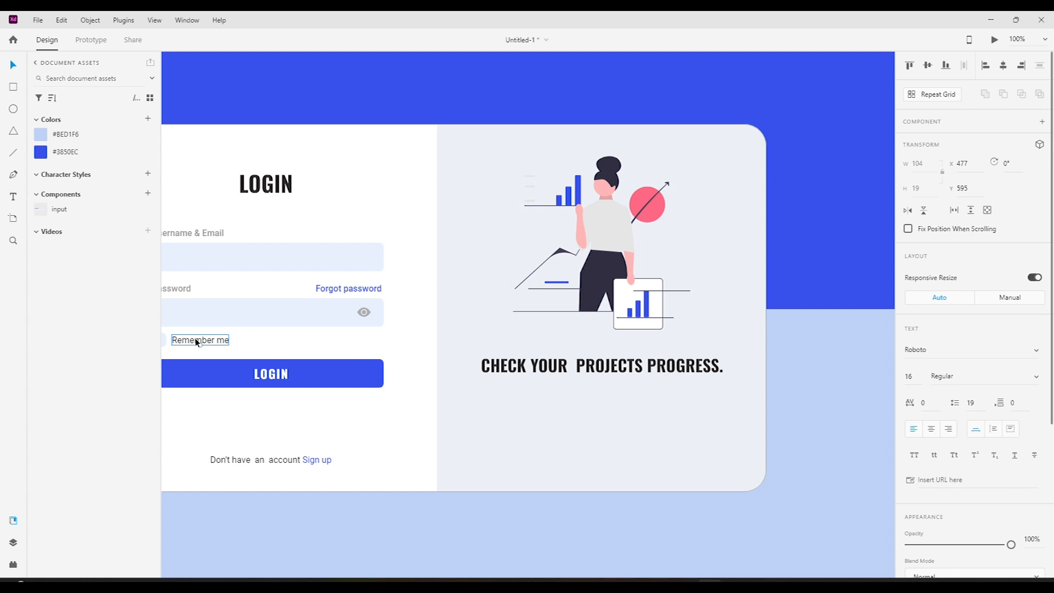
left_click_drag(196, 341, 589, 400)
double_click(588, 404)
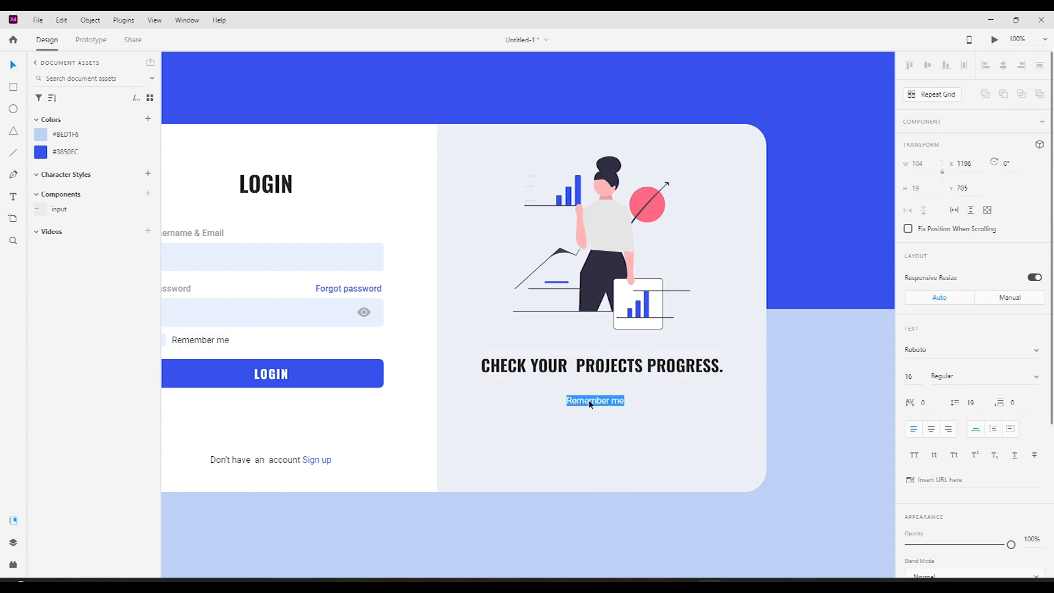
key("ctrl+v")
key("Escape")
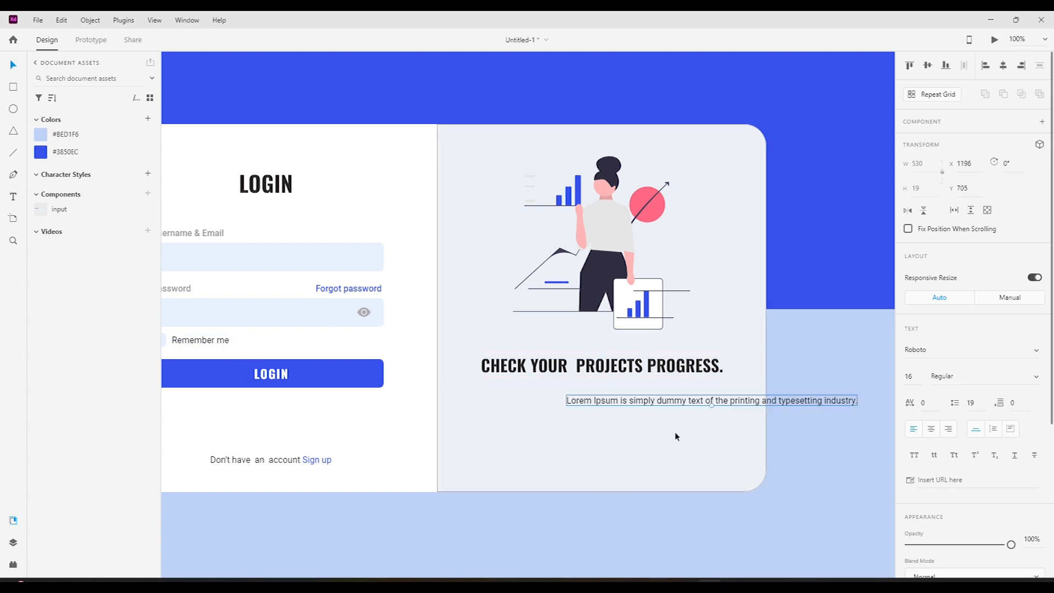
- Break the Lorem Ipsum sentence into two lines after "printing and" and place it under the heading at about X 1067, Y 681
left_click_drag(673, 406, 600, 400)
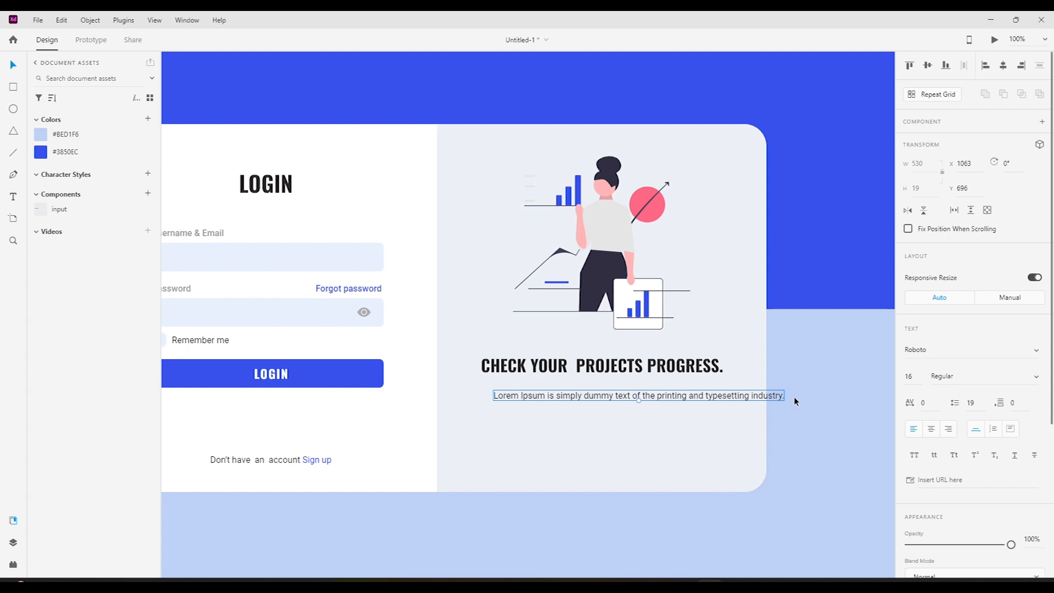
double_click(703, 394)
left_click(706, 395)
key("Return")
key("Escape")
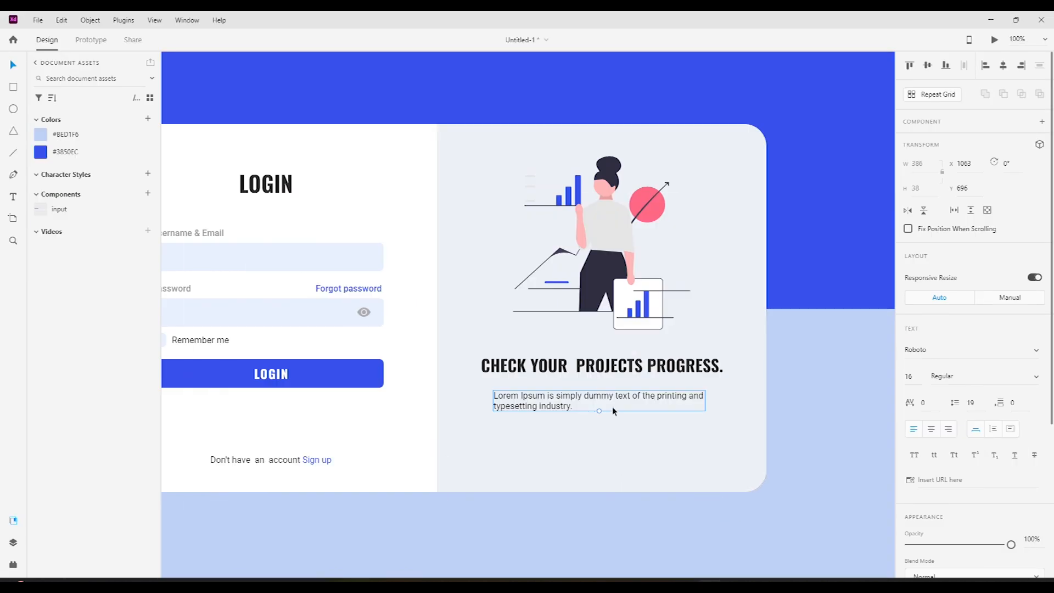
left_click_drag(611, 406, 609, 387)
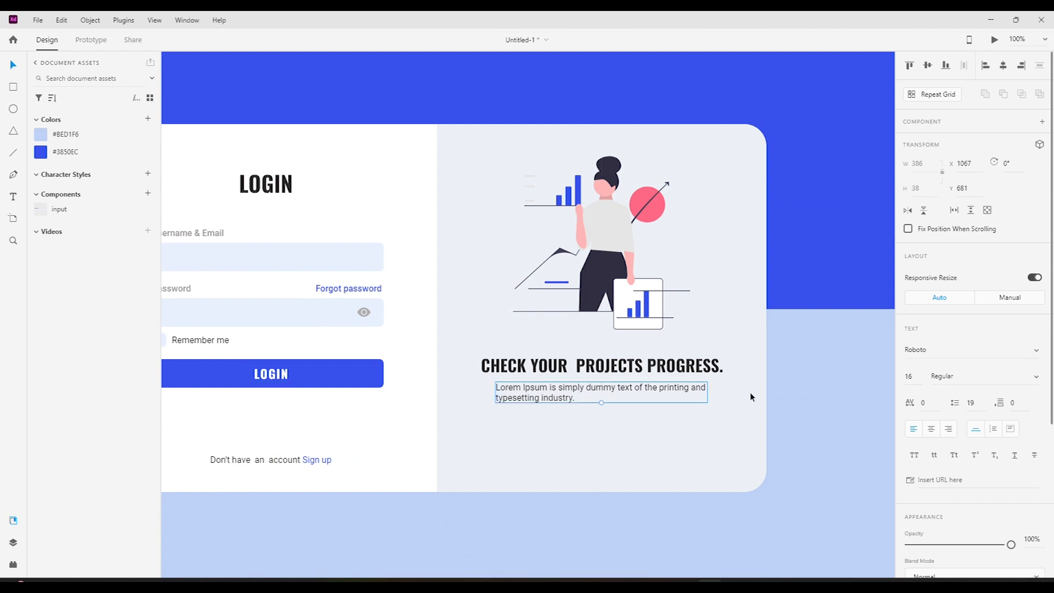
- Centre-align the paragraph's text, set its line spacing to 29 and move it down to Y 691
left_click(930, 429)
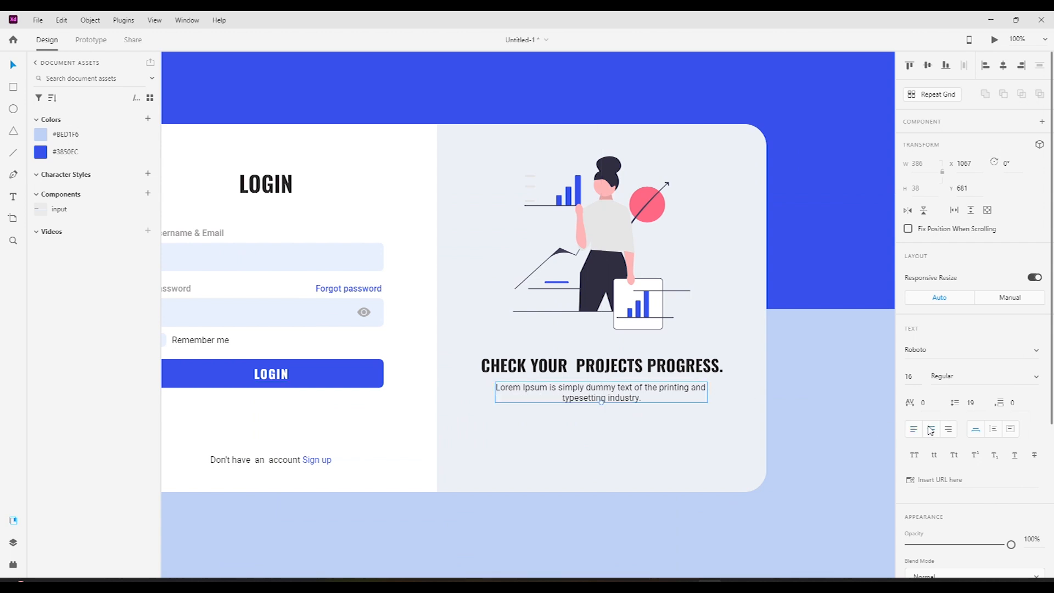
left_click(971, 403)
key("shift+Up")
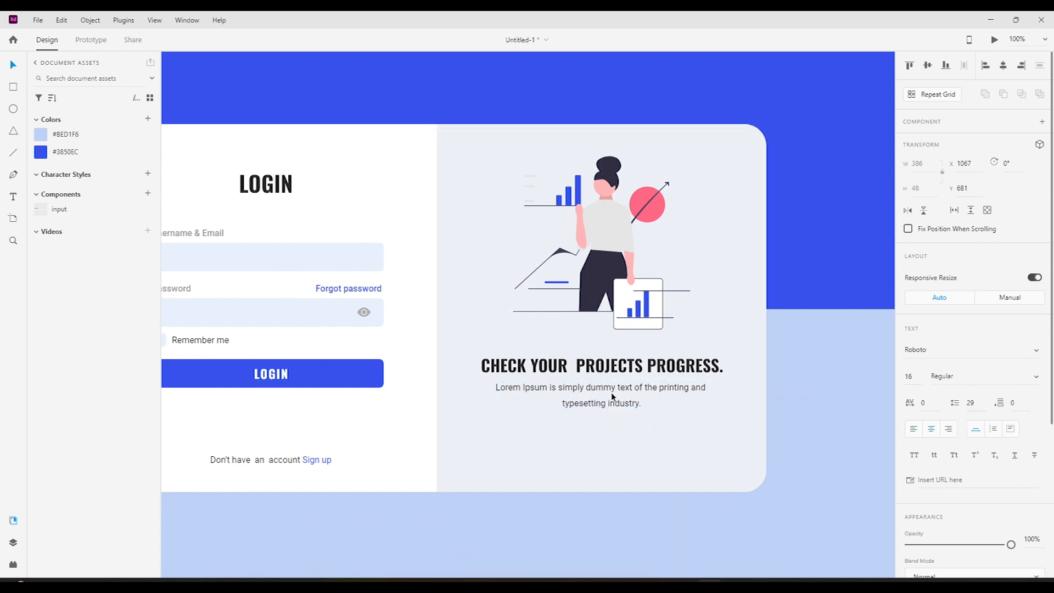
left_click_drag(611, 387, 610, 393)
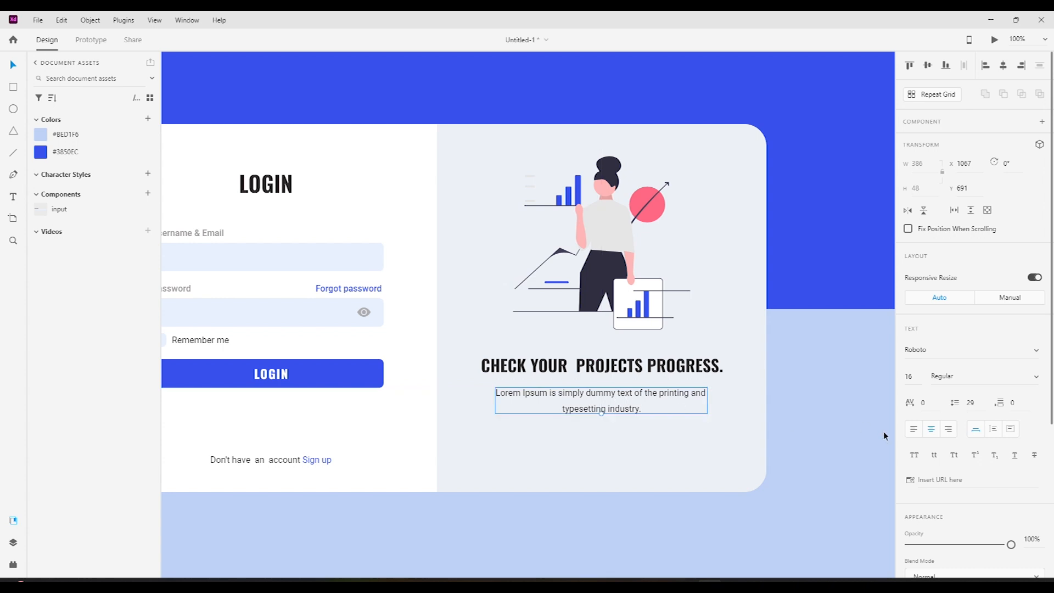
- Change the Lorem Ipsum paragraph's fill colour to the grey #605C5C
scroll(884, 431, "down", 1)
scroll(959, 424, "down", 1)
scroll(955, 428, "down", 3)
left_click(930, 451)
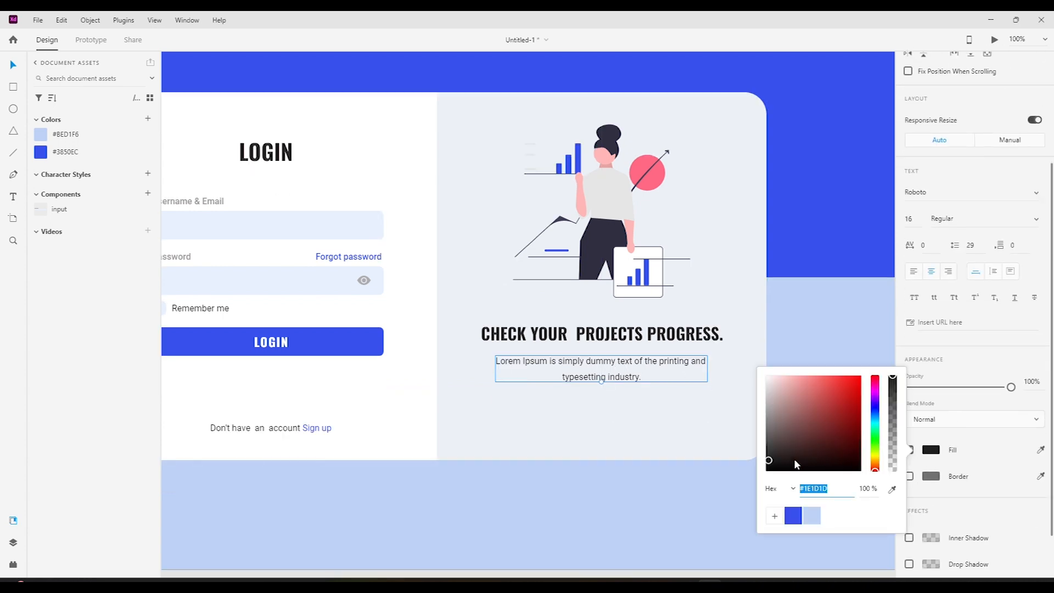
left_click_drag(770, 462, 769, 434)
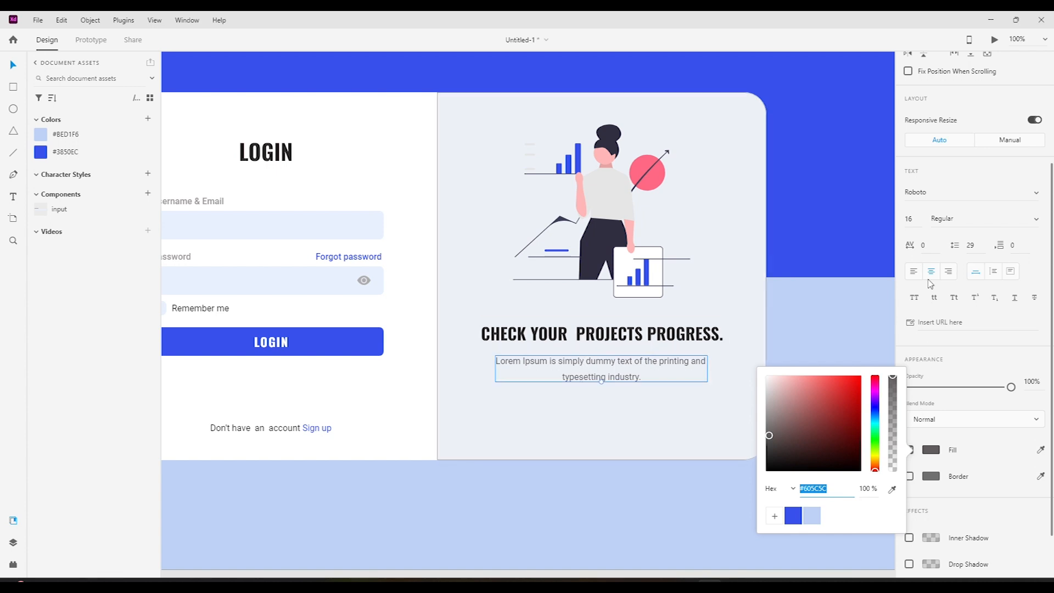
- Set the paragraph's line spacing to 27 and align it horizontally centred with the heading above it
left_click(970, 248)
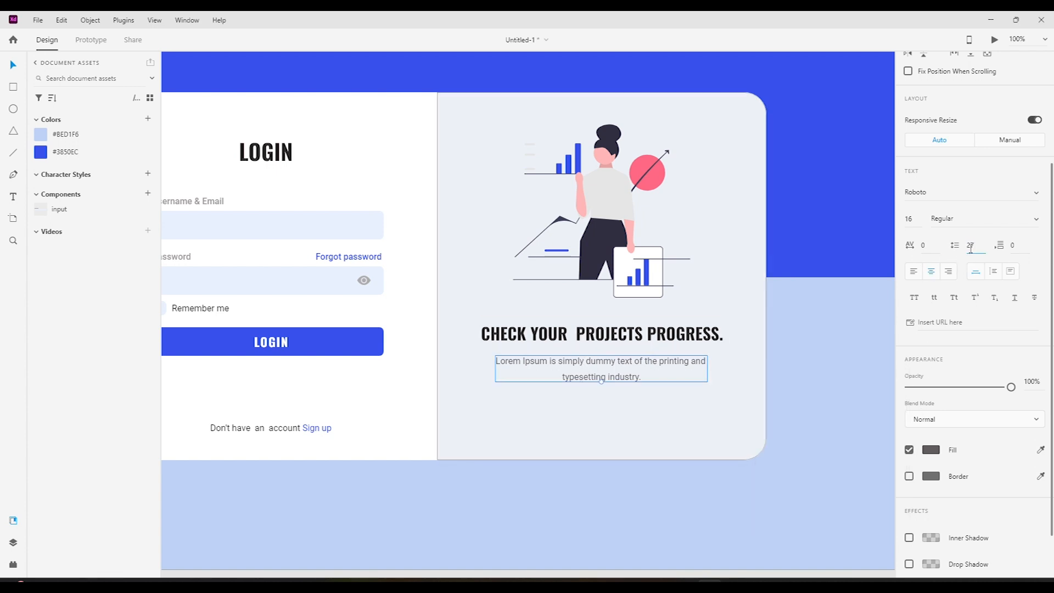
key("Return")
key("Left")
key("Left")
key("Left")
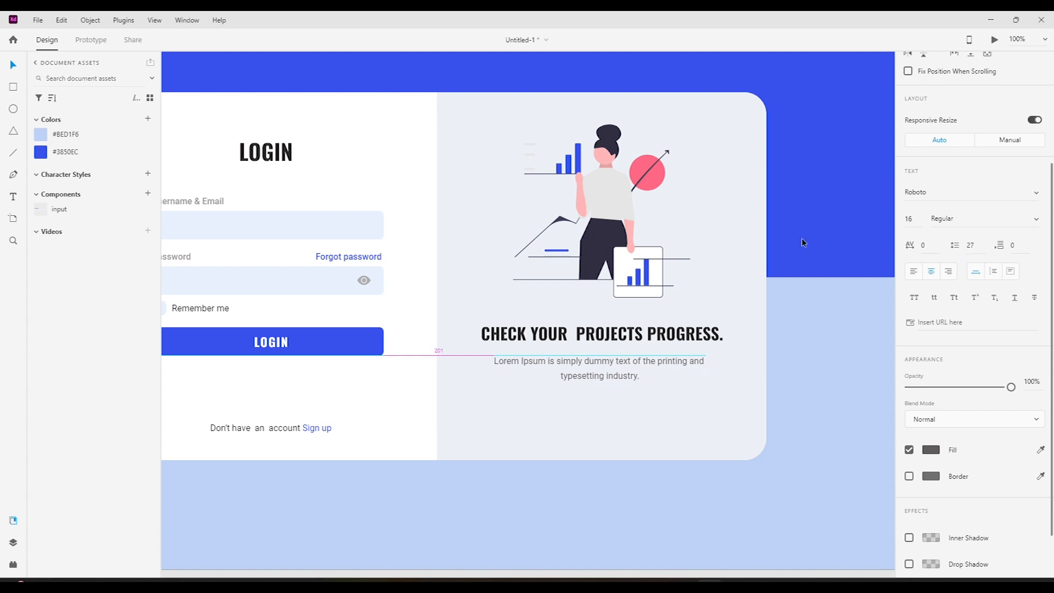
left_click(603, 327, "shift")
scroll(1003, 112, "up", 3)
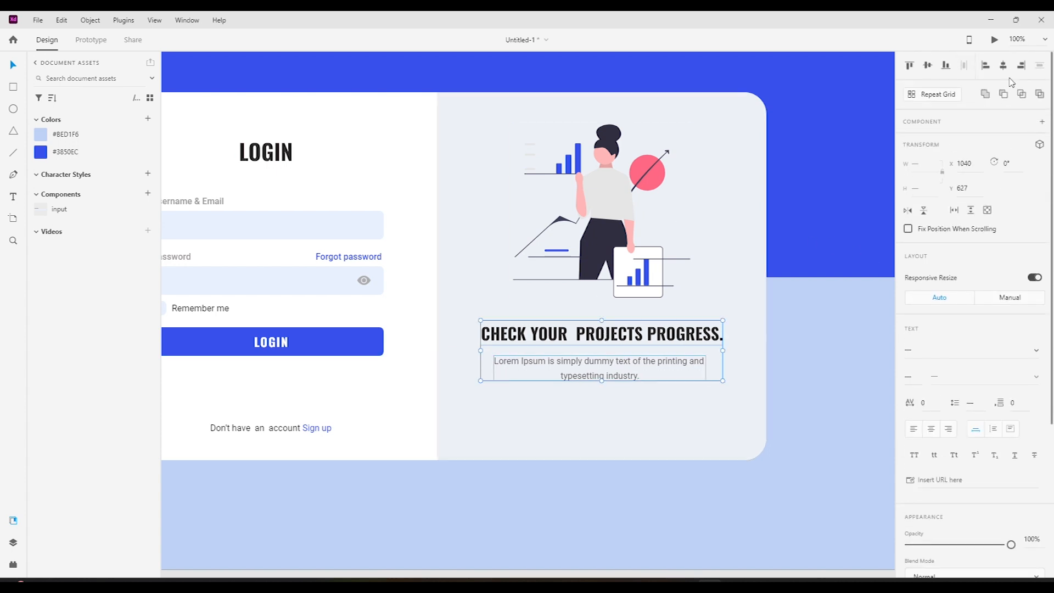
left_click(655, 528)
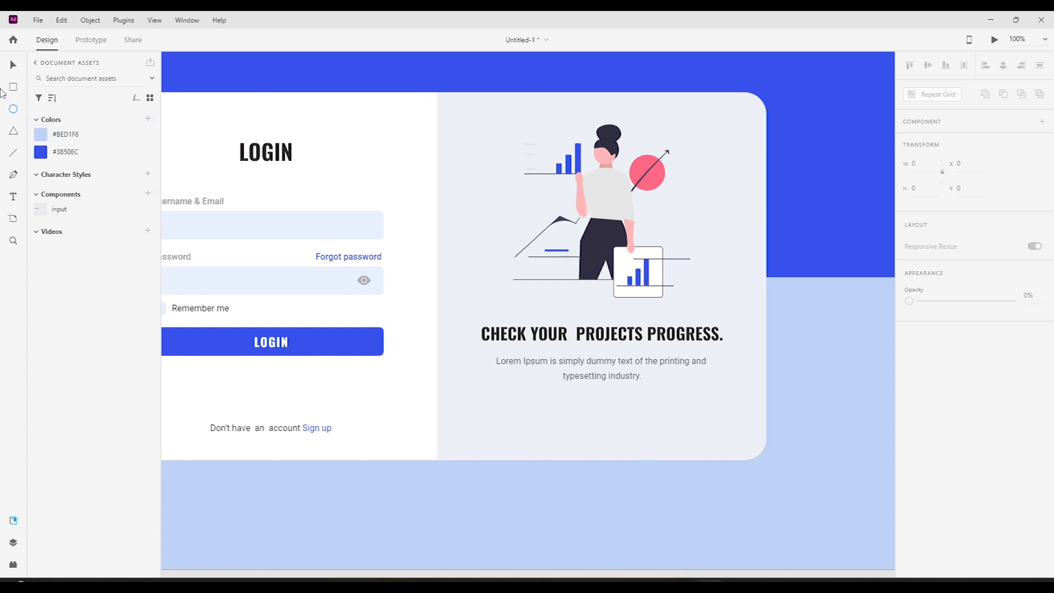
- Draw a thin rectangle about 63 by 4 below the paragraph and repeat it as a row of three bars at about X 1138, Y 800
left_click_drag(506, 419, 541, 419)
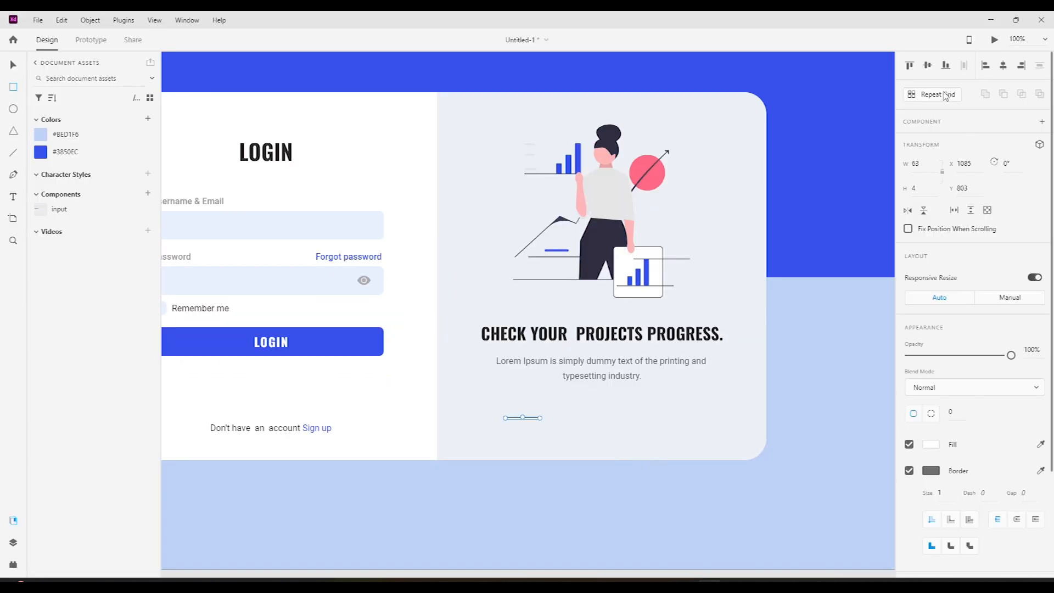
left_click(945, 96)
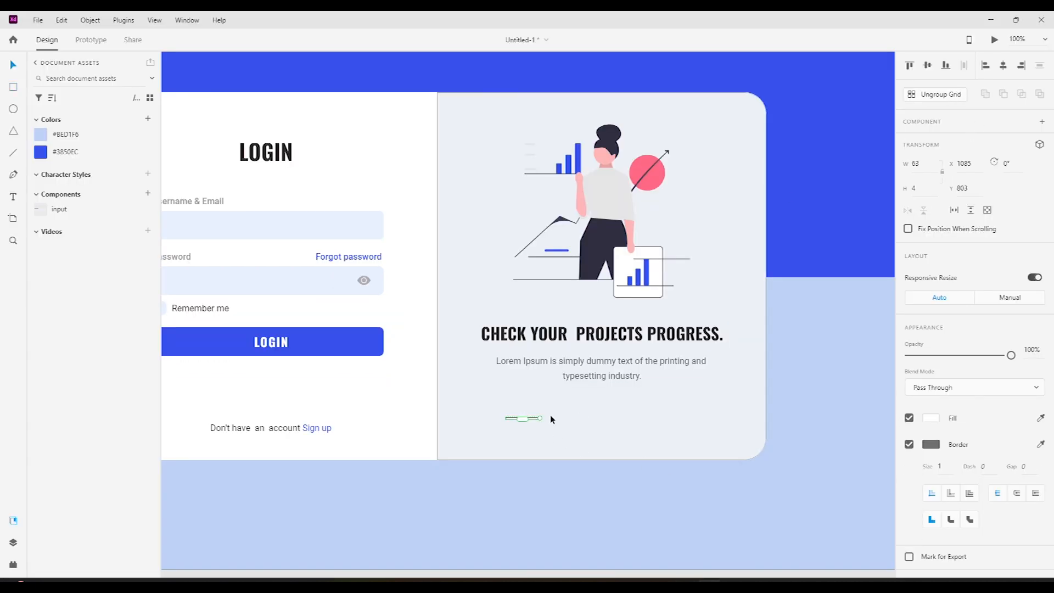
left_click_drag(543, 430, 631, 438)
left_click_drag(547, 419, 632, 420)
left_click(608, 436)
key("Return")
- Set the height of the repeated bars to 7 and ungroup the repeat grid into separate rectangles
mouse_move(916, 189)
left_mouse_down()
mouse_move(915, 168)
mouse_move(917, 180)
left_mouse_up()
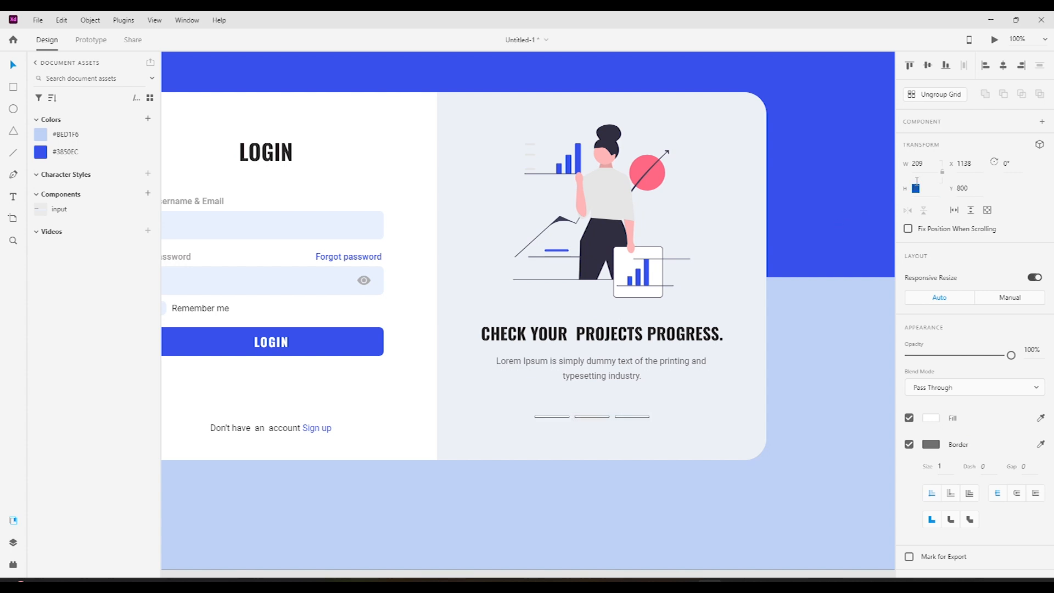
double_click(589, 416)
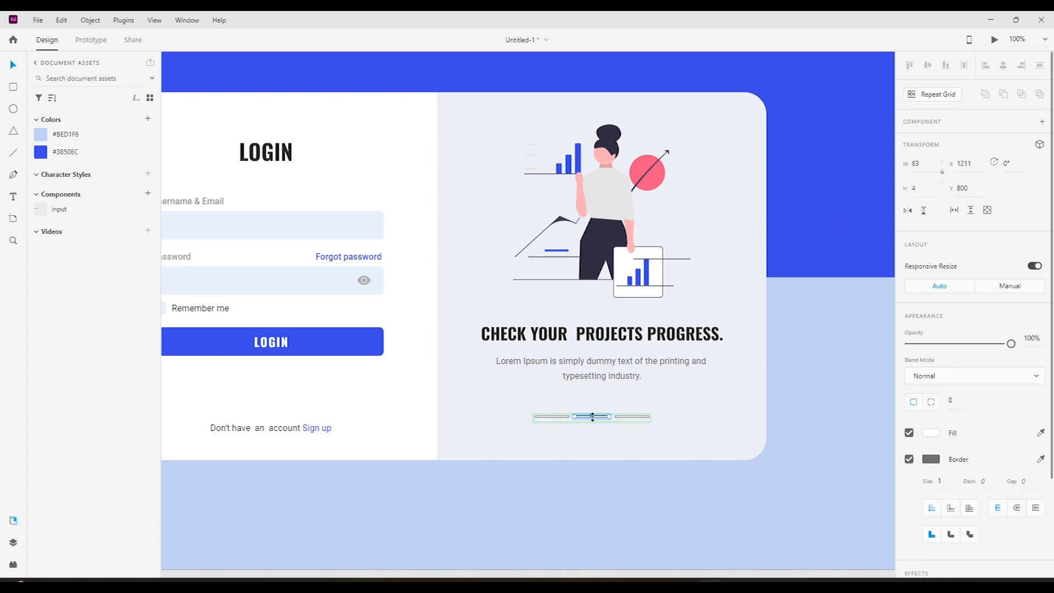
left_click_drag(917, 184, 919, 182)
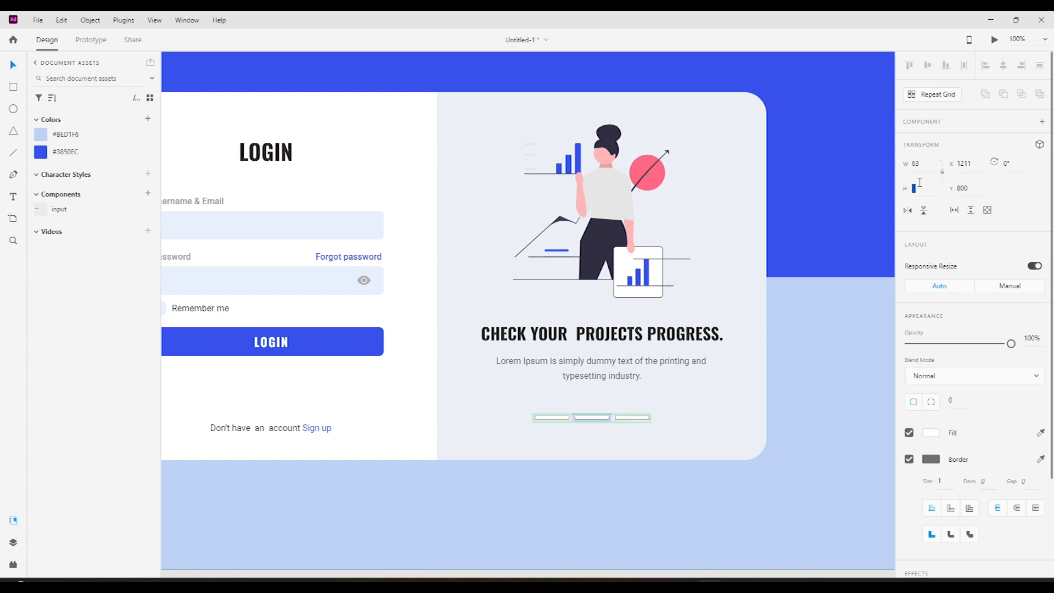
left_click(632, 415)
left_click(927, 101)
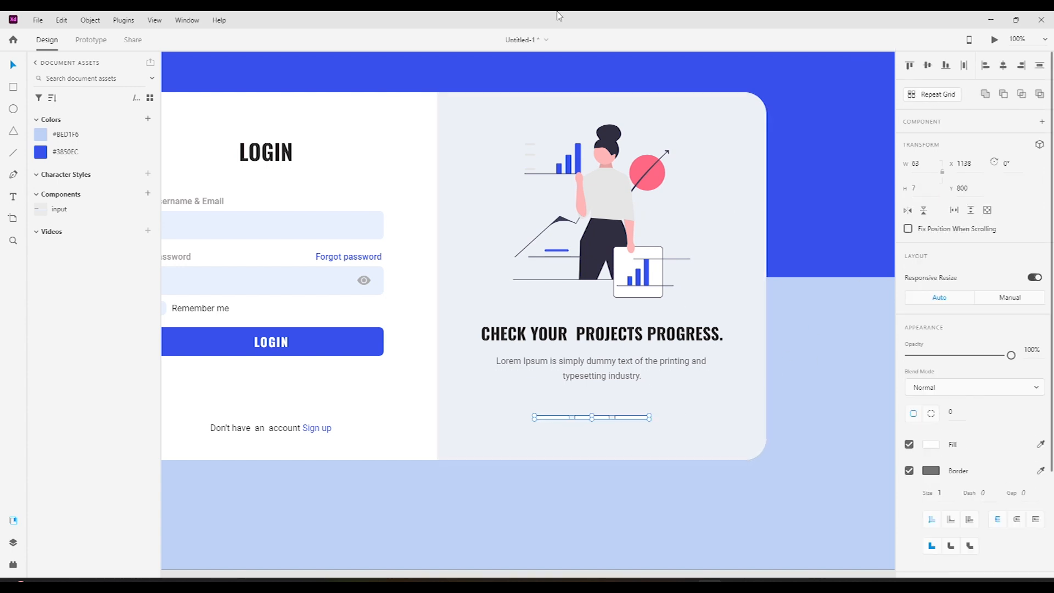
left_click(825, 265)
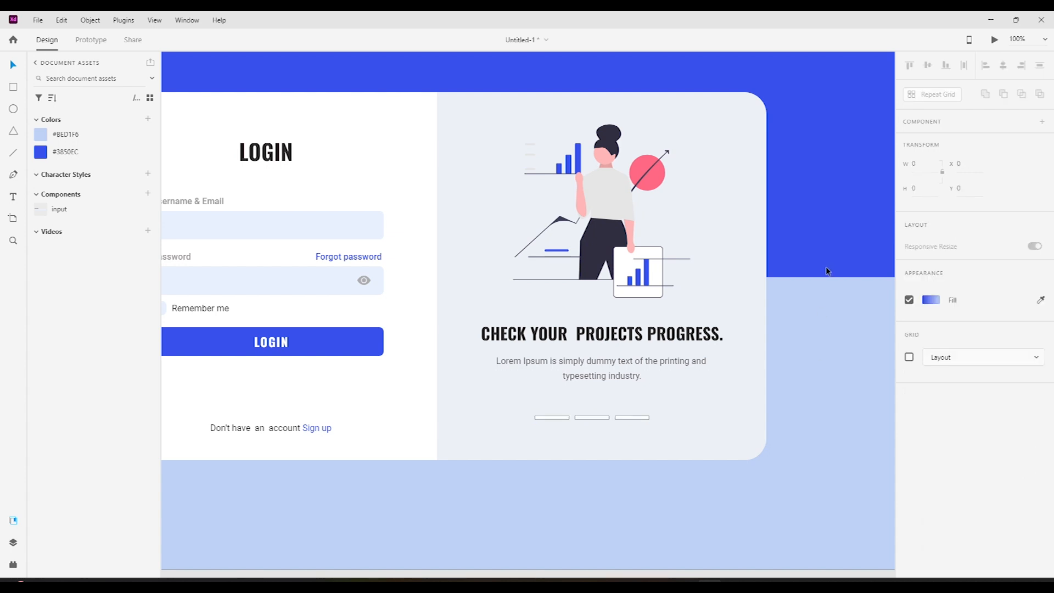
- Remove the border from all three bars below the paragraph
left_click(547, 418)
left_click_drag(656, 427, 532, 411)
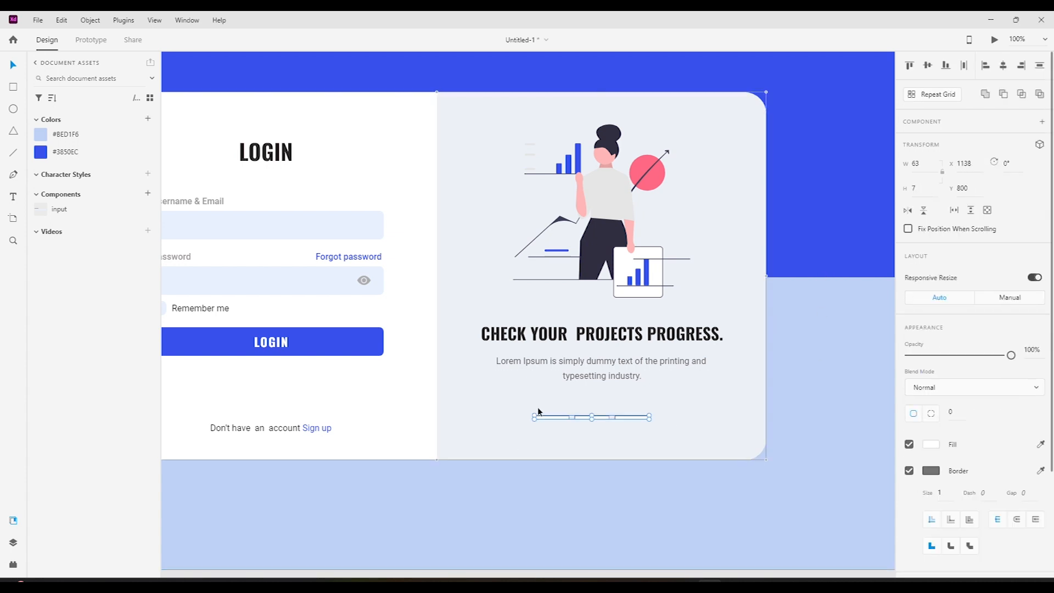
left_click(909, 471)
left_click(636, 406)
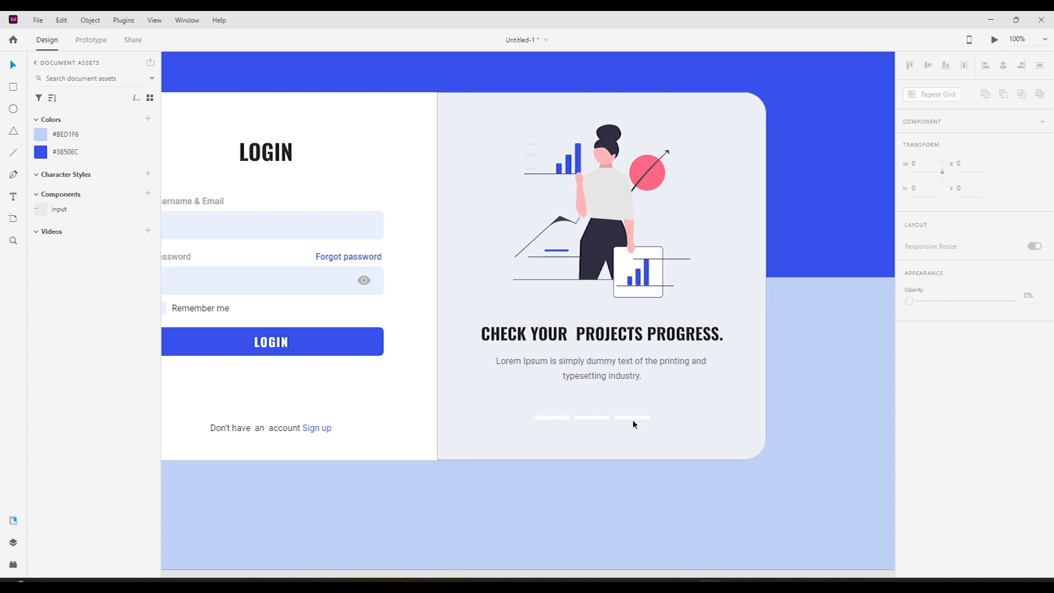
- Select the last two bars, switch to the Photoshop reference and copy the hex code aab9eb sampled from its light blue bar
left_click_drag(629, 422, 594, 412)
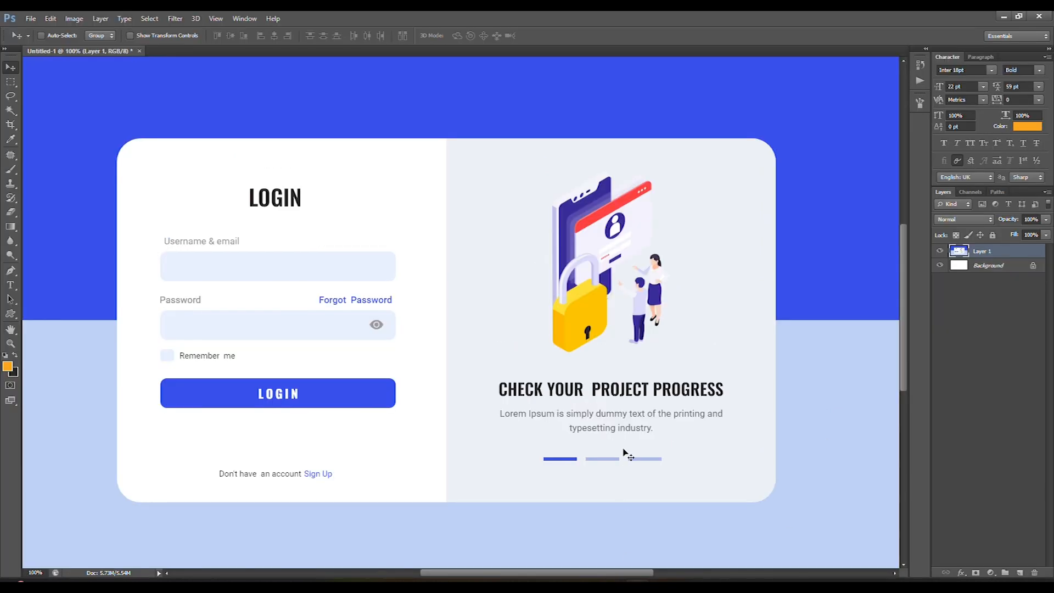
left_click(16, 373)
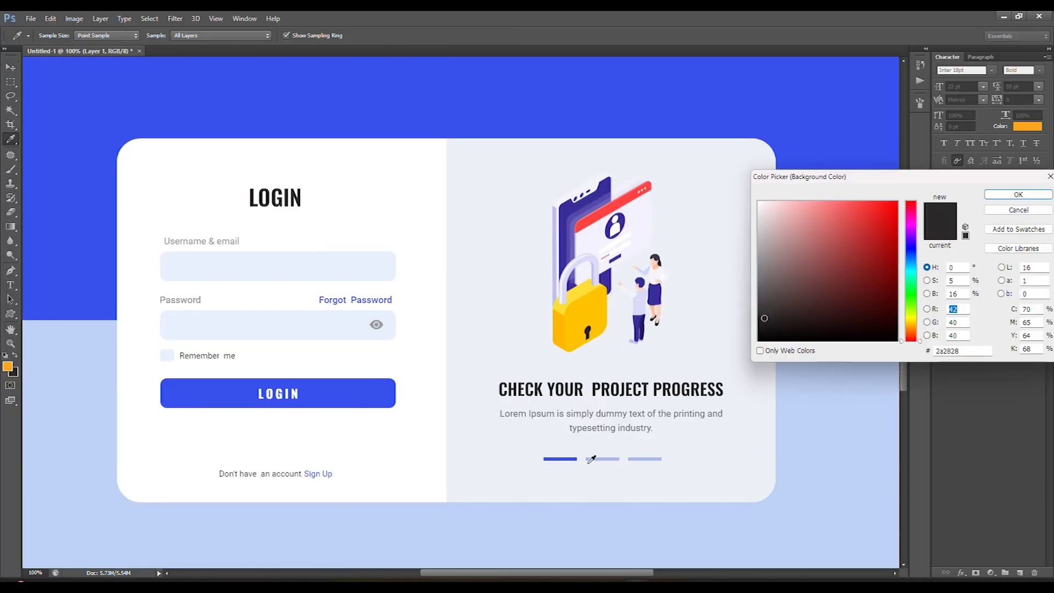
left_click(592, 458)
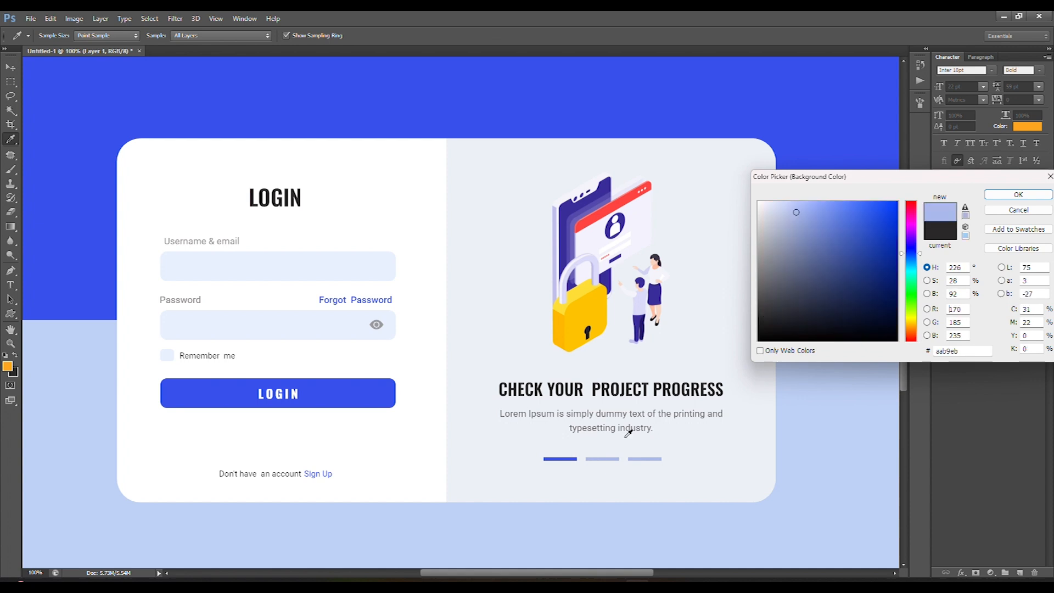
double_click(945, 351)
key("ctrl+c")
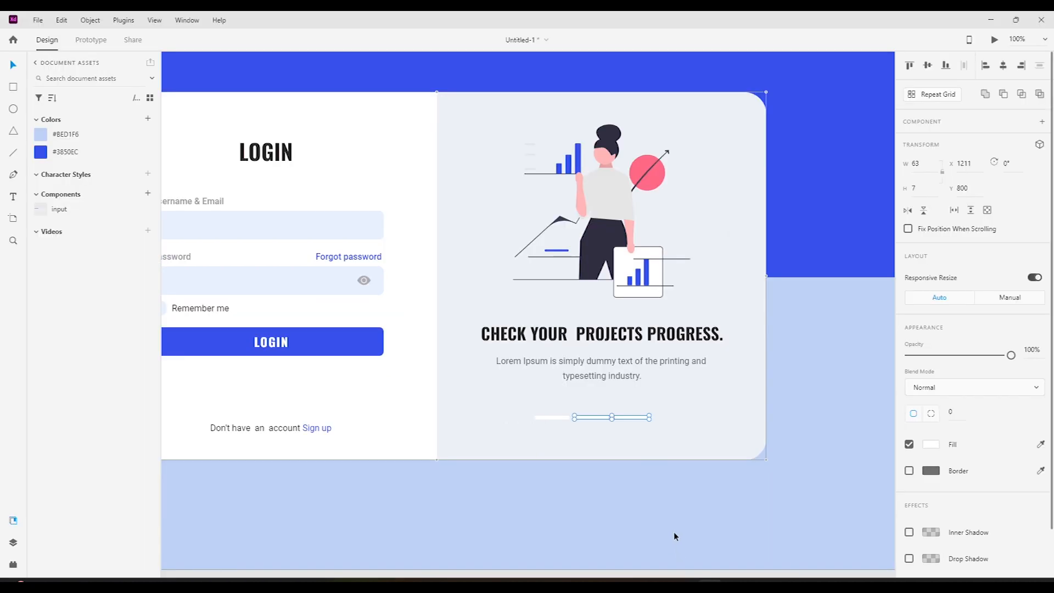
- Back in Adobe XD, fill the last two bars with the copied colour #AAB9EB
left_click(933, 446)
key("ctrl+v")
key("Return")
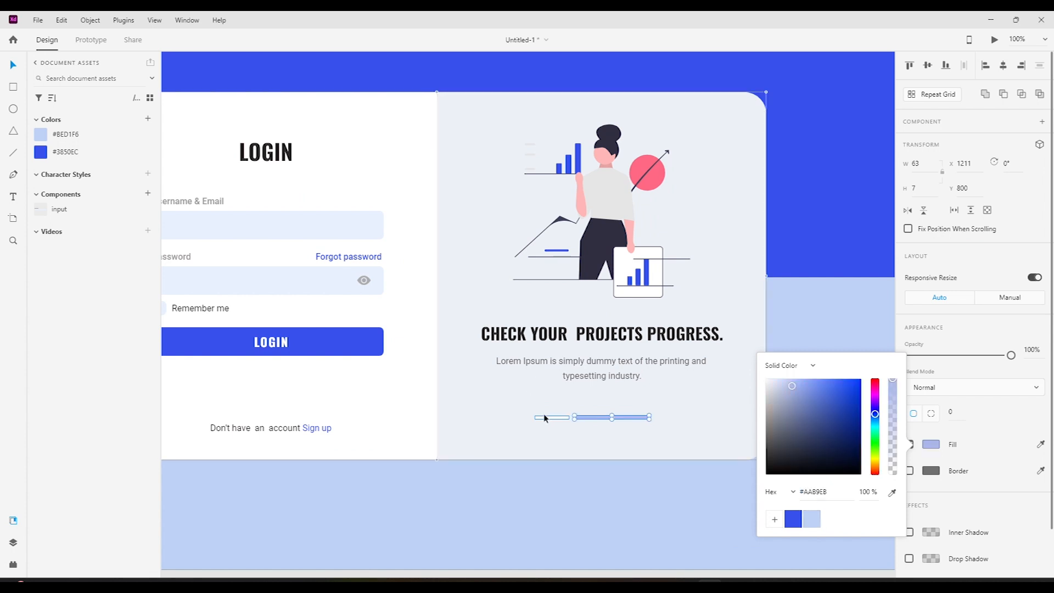
- Fill the first of the three bars below the paragraph with the saved blue #3850EC
left_click(545, 418)
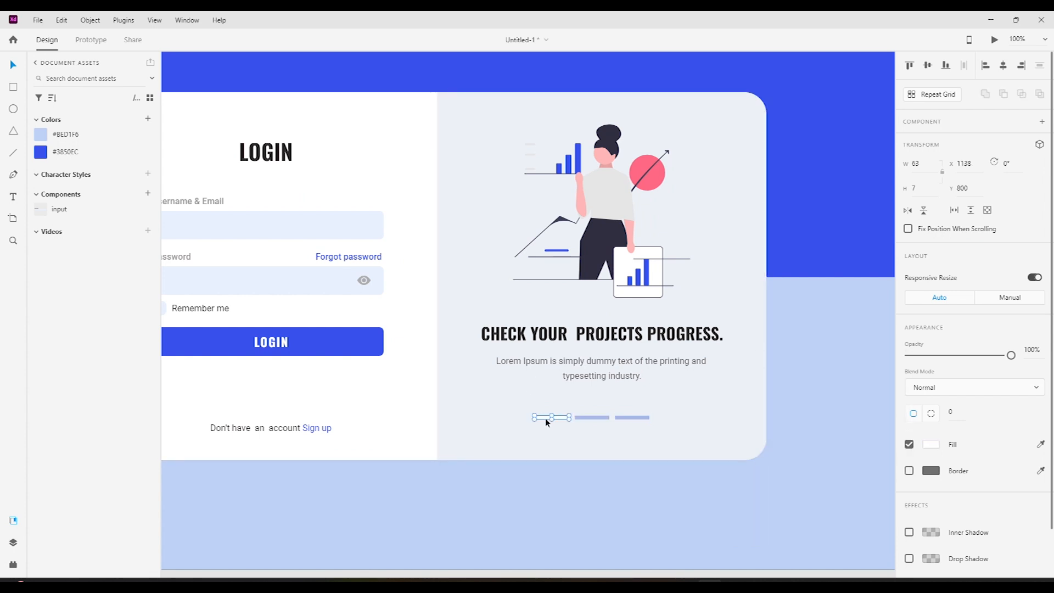
left_click(933, 447)
left_click(795, 524)
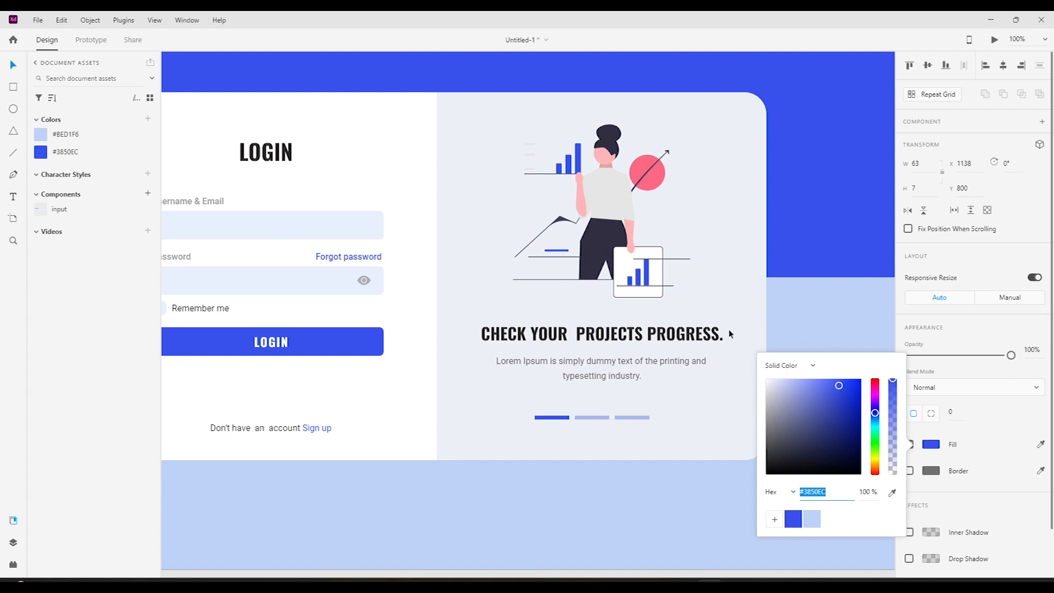
left_click(815, 220)
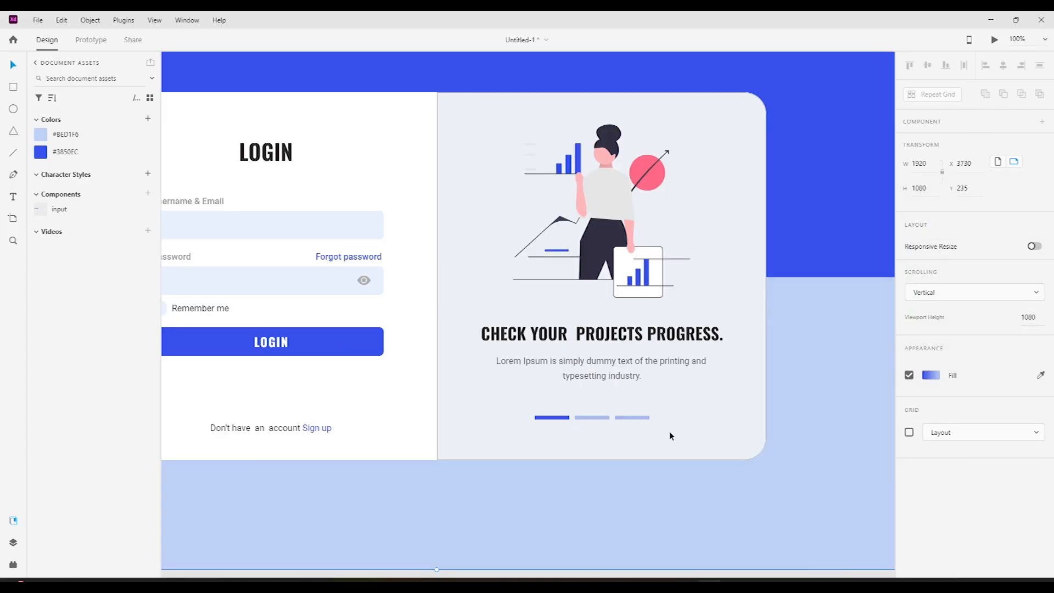
- Nudge the three bars 10 px to the right and adjust their vertical gap below the paragraph
left_click_drag(670, 430, 497, 399)
key("shift+Up")
key("shift+Up")
key("shift+Right")
key("shift+Down")
key("shift+Down")
- Move the heading, paragraph and three bars together 23 px down, away from the illustration
left_click_drag(468, 320, 727, 440)
key("shift+Down")
key("shift+Down")
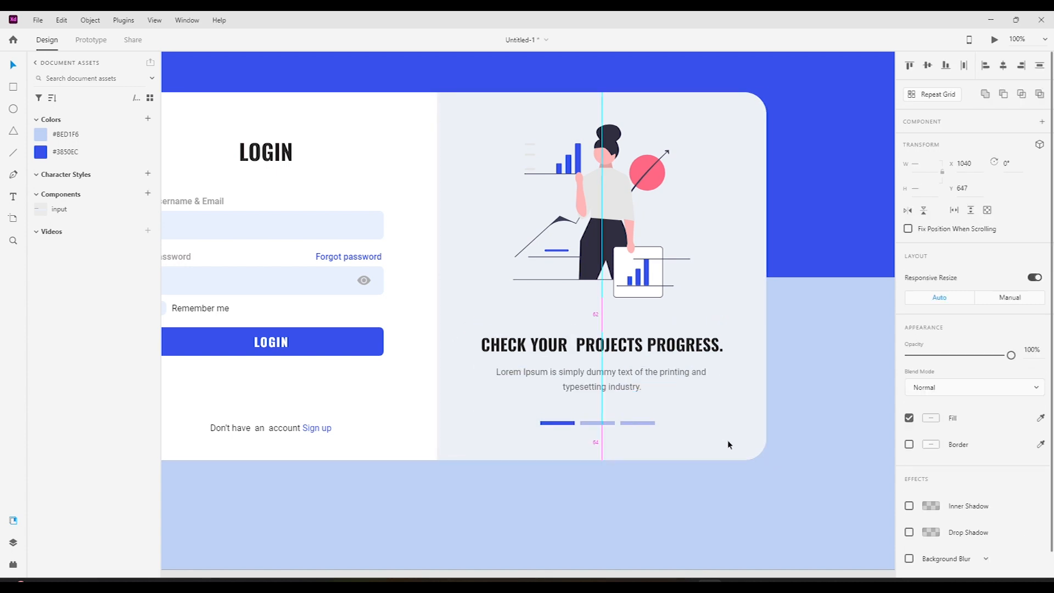
key("Down")
key("Down")
key("Down")
- Align the illustration, heading and paragraph to a common horizontal centre
left_click(603, 196)
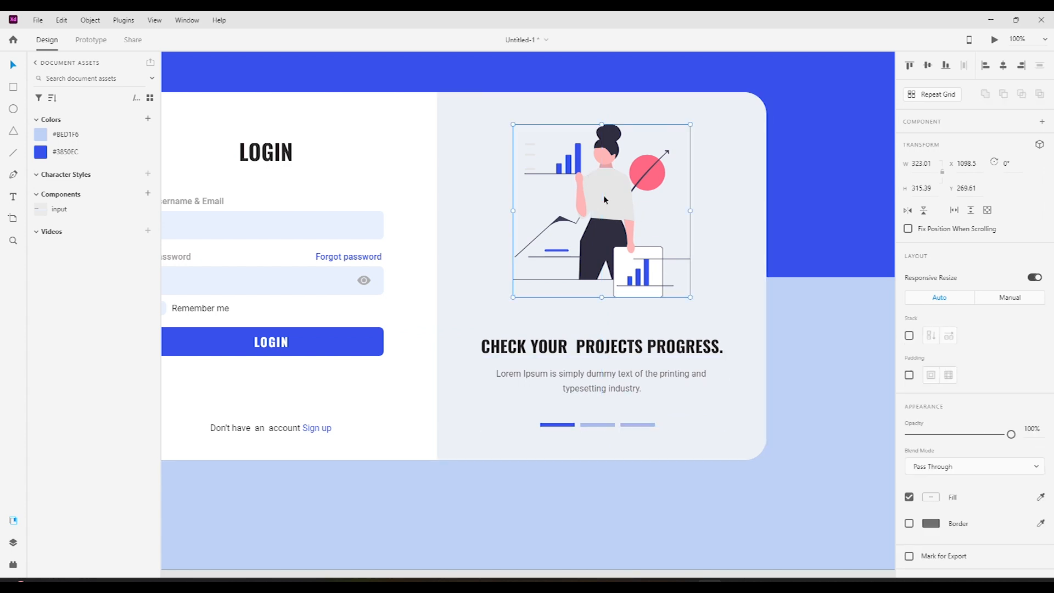
left_click(609, 346, "shift")
left_click(615, 369, "shift")
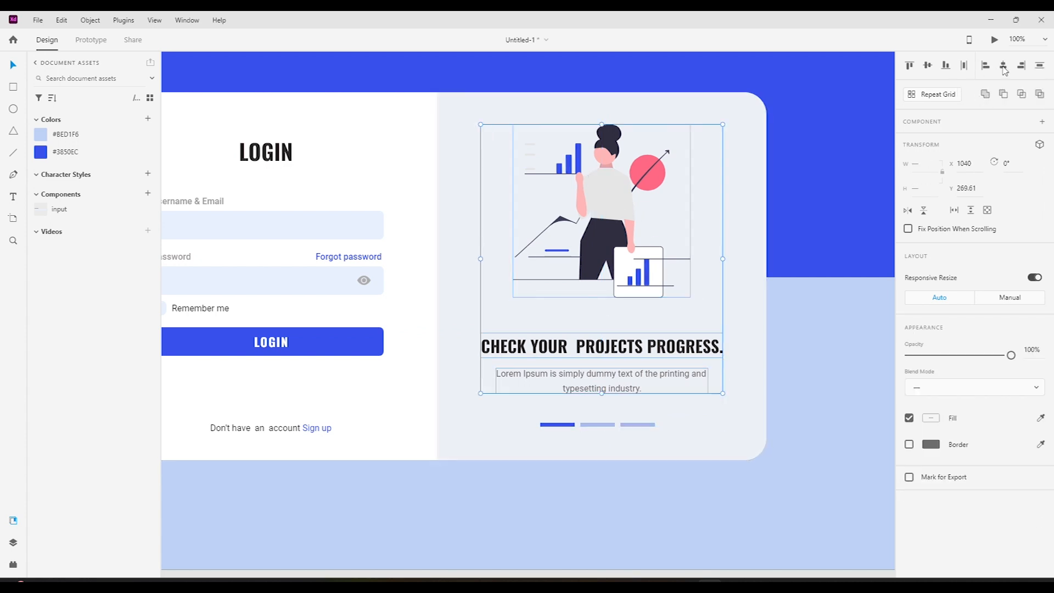
left_click(741, 144)
- Group the three bars and centre the group horizontally with the illustration, heading and paragraph
left_click_drag(669, 440, 555, 422)
right_click(557, 429)
left_click(583, 235)
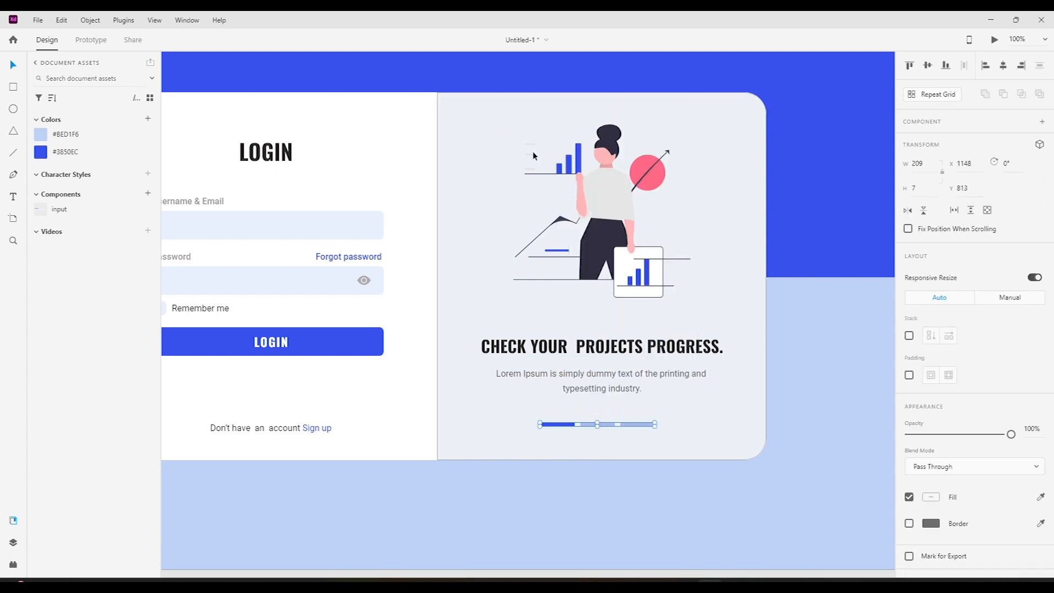
left_click_drag(587, 312, 743, 452)
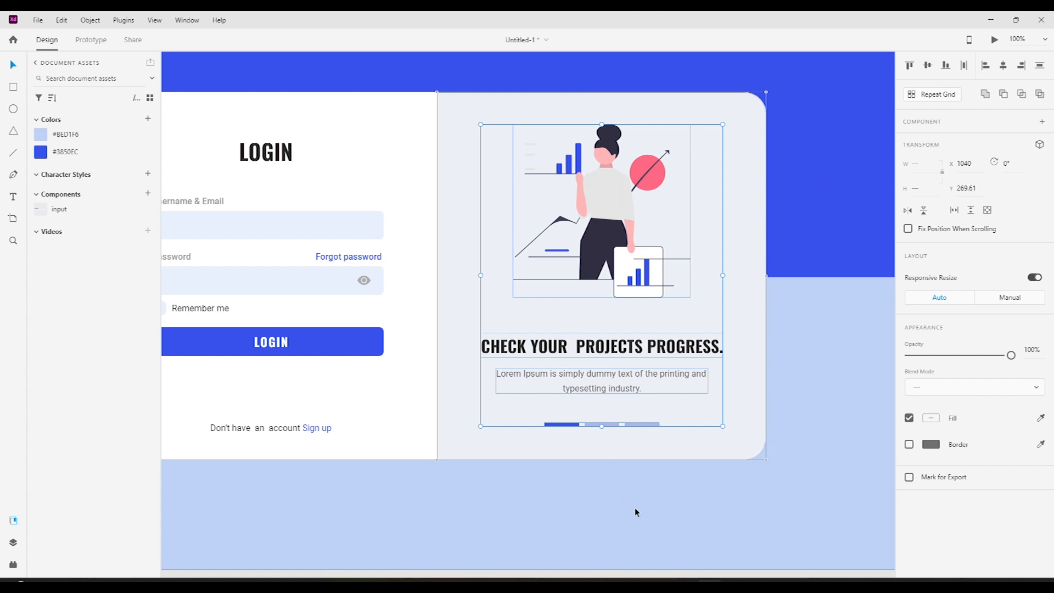
- Open the desktop preview of the finished login screen and maximize it to check the layout
left_click_drag(463, 285, 569, 299)
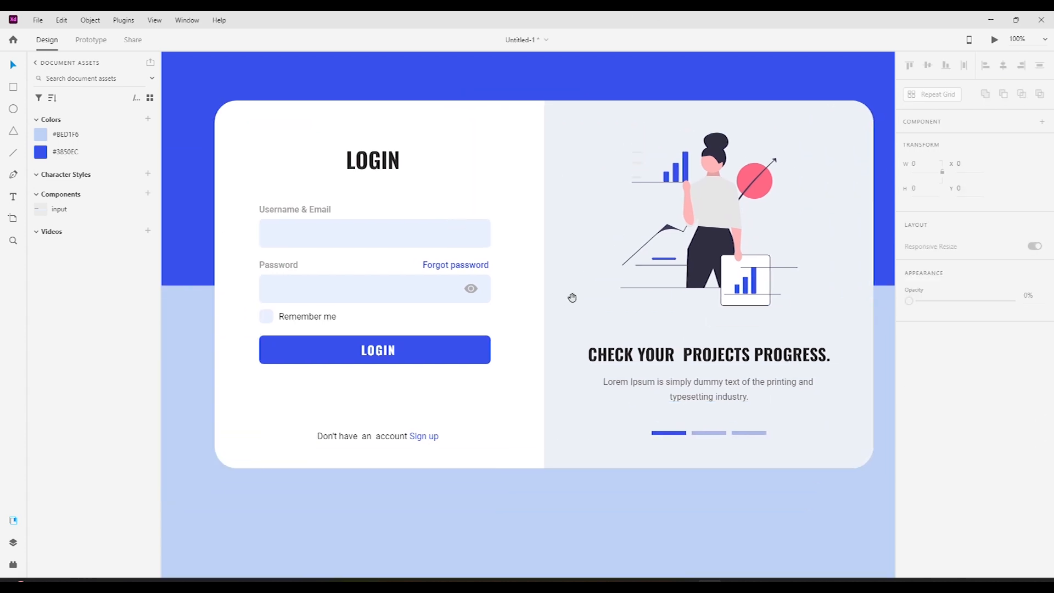
left_click_drag(659, 300, 644, 298)
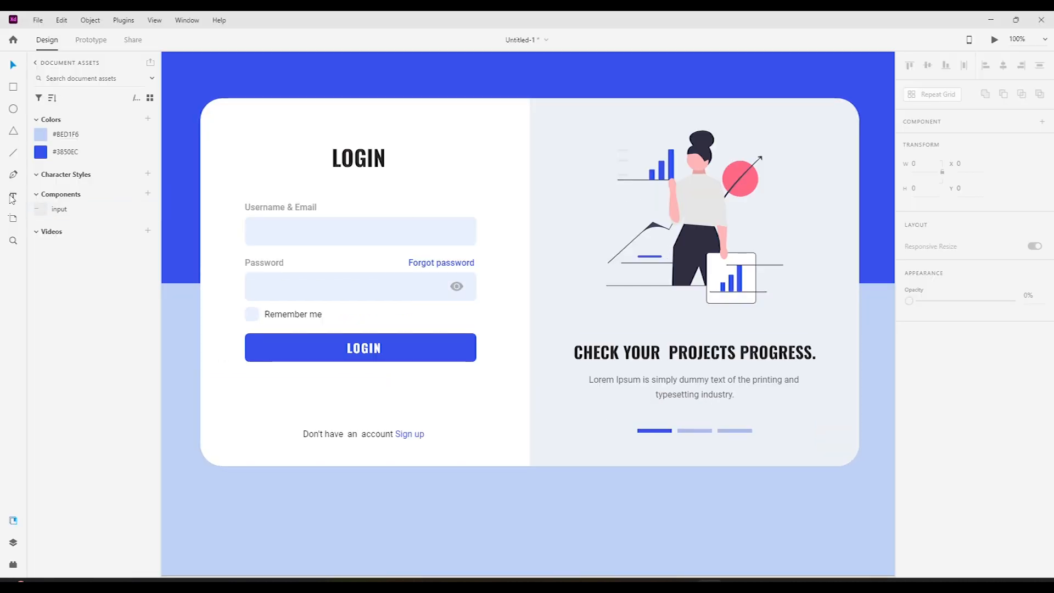
double_click(667, 202)
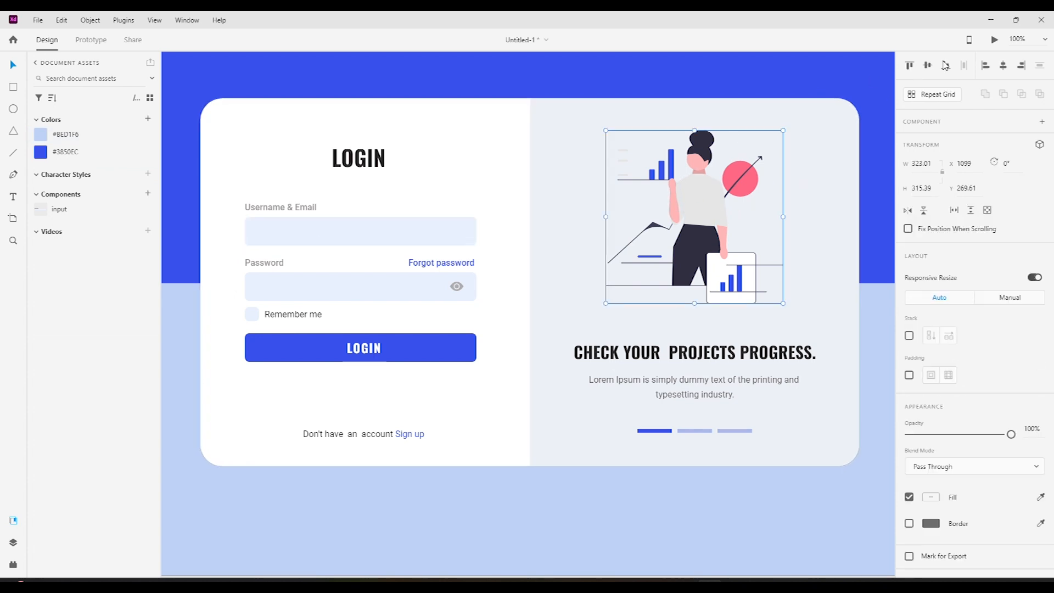
left_click(994, 40)
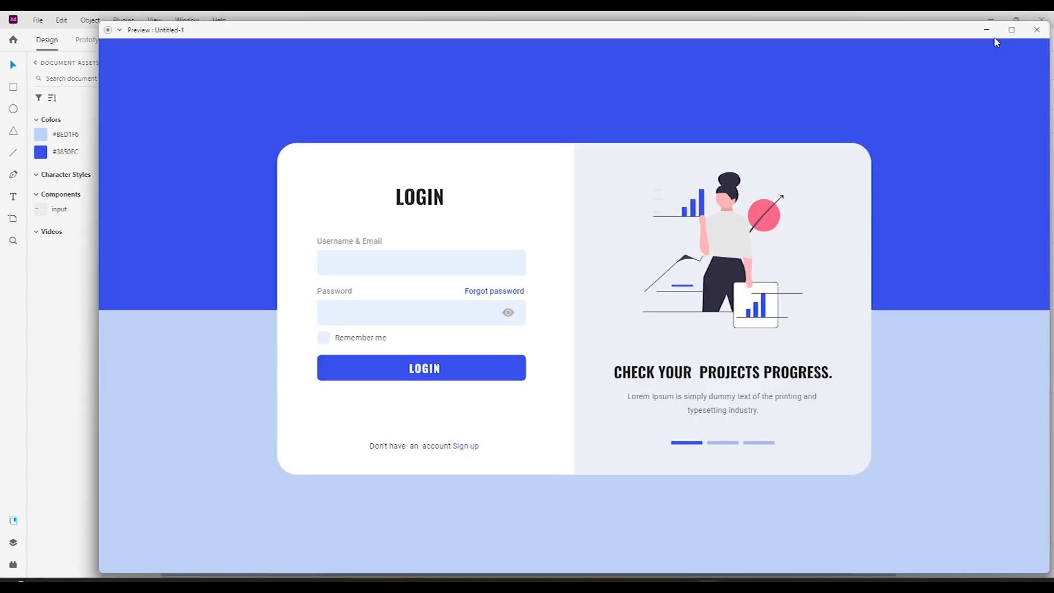
mouse_move(1012, 32)
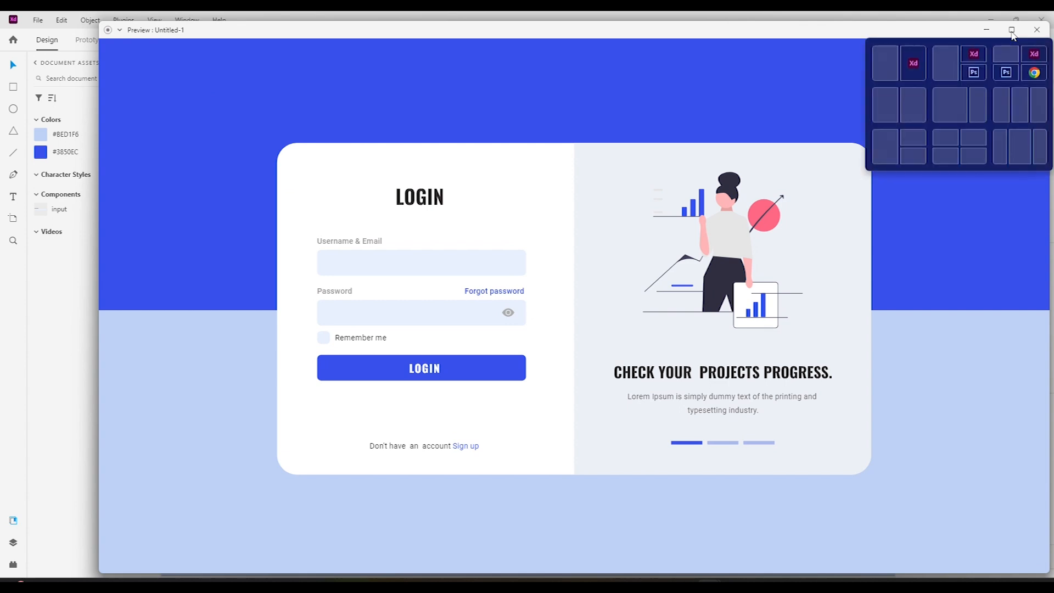
left_click(1012, 33)
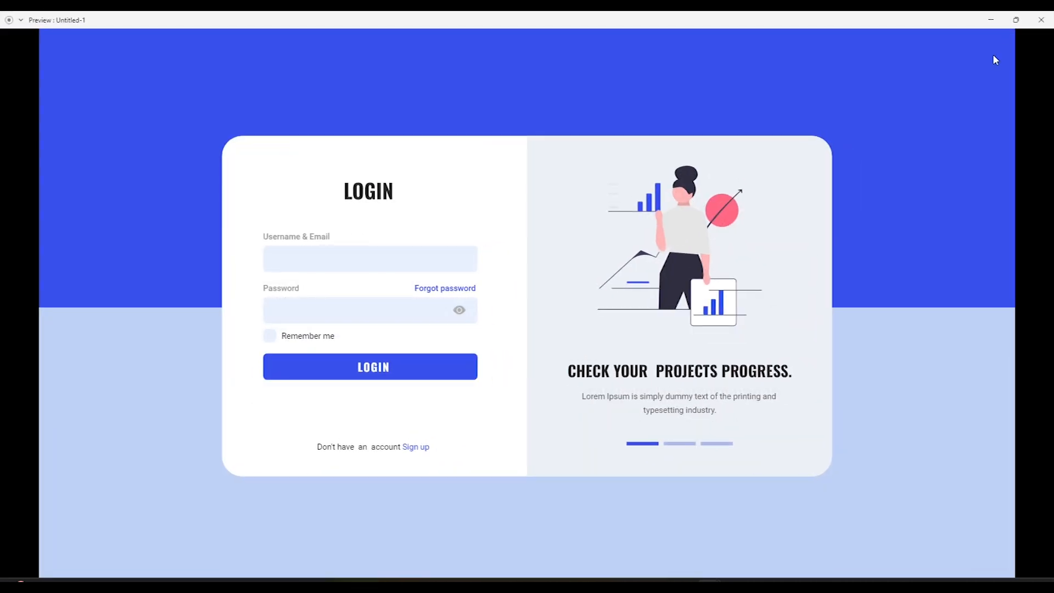